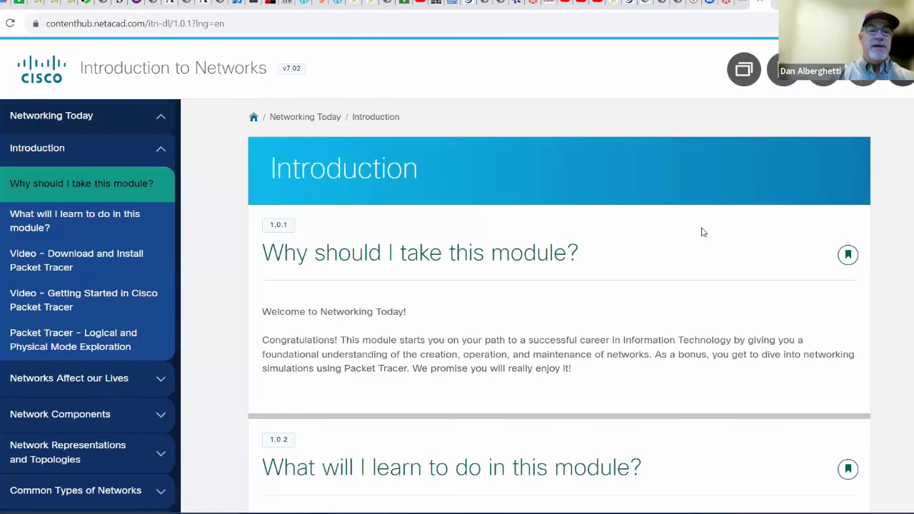
Step: Collapse the Networking Today module so the sidebar lists every course module
left_click(161, 119)
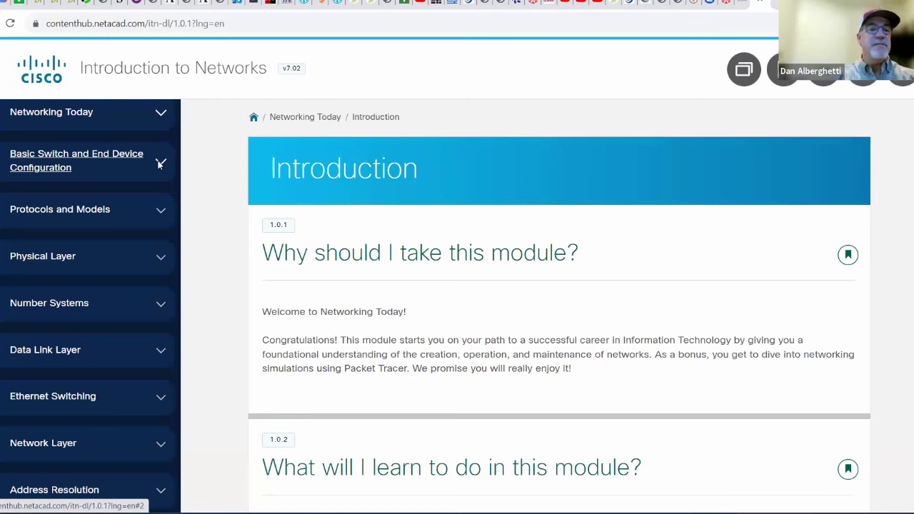
Step: Open the 2.1.1 Operating Systems page under Basic Switch and End Device Configuration > Cisco IOS Access
left_click(160, 164)
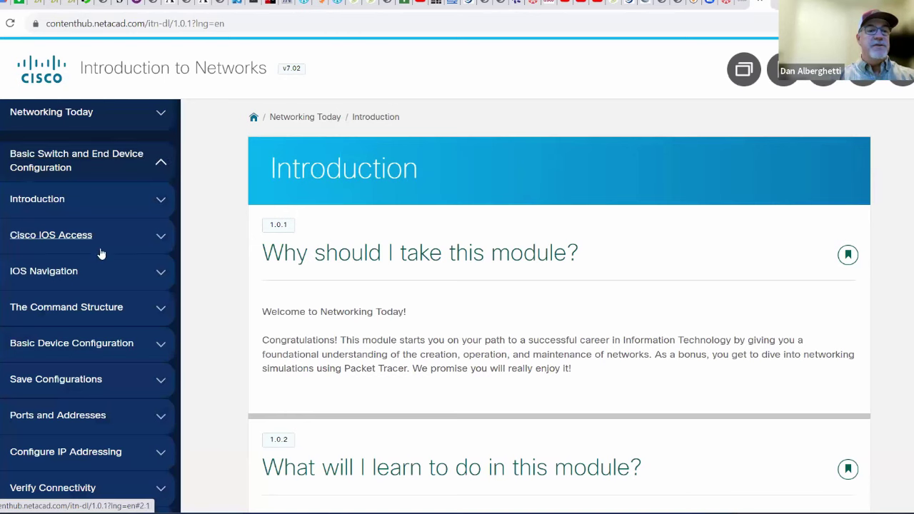
left_click(161, 199)
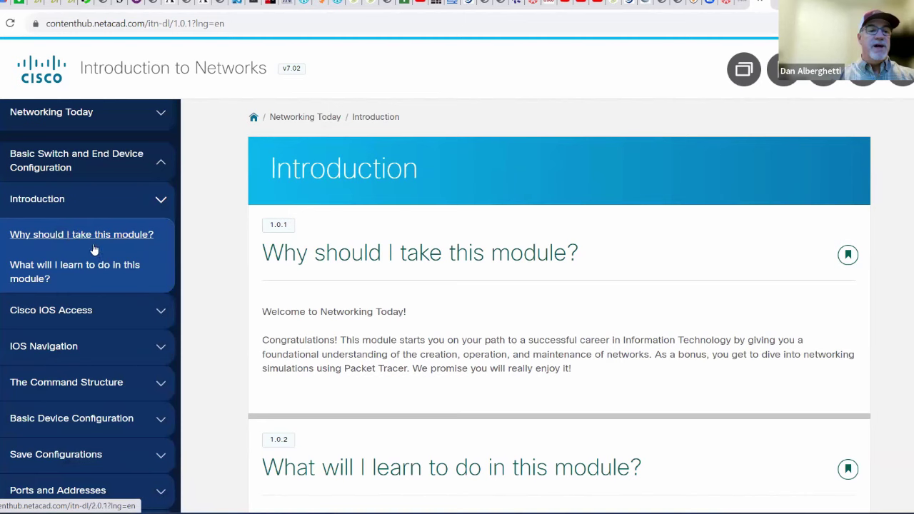
left_click(162, 200)
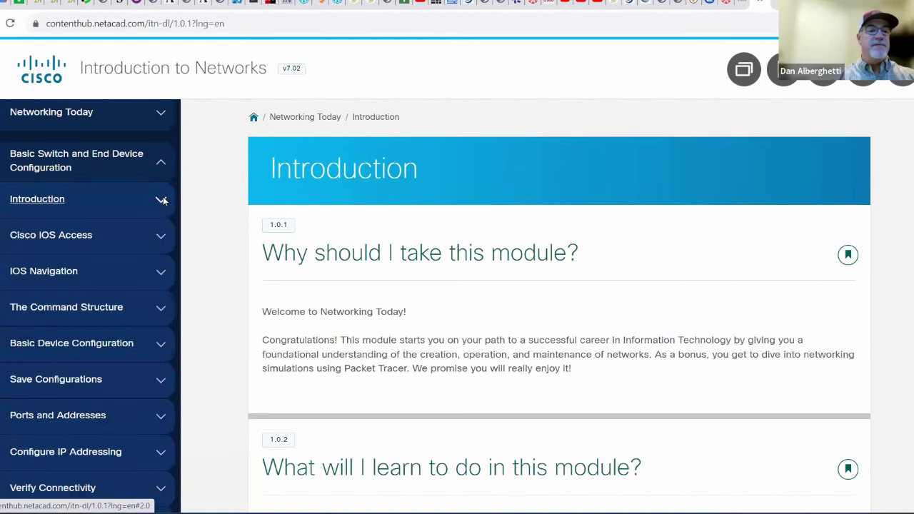
left_click(161, 237)
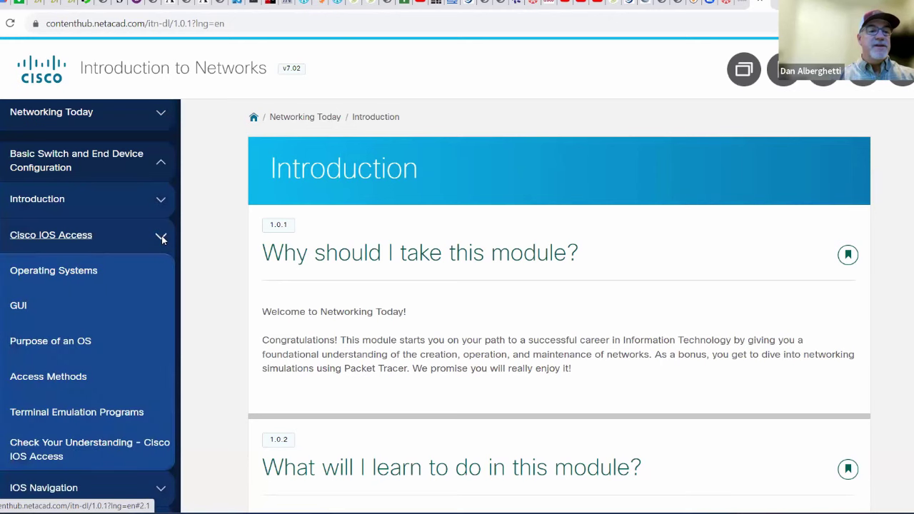
left_click(85, 275)
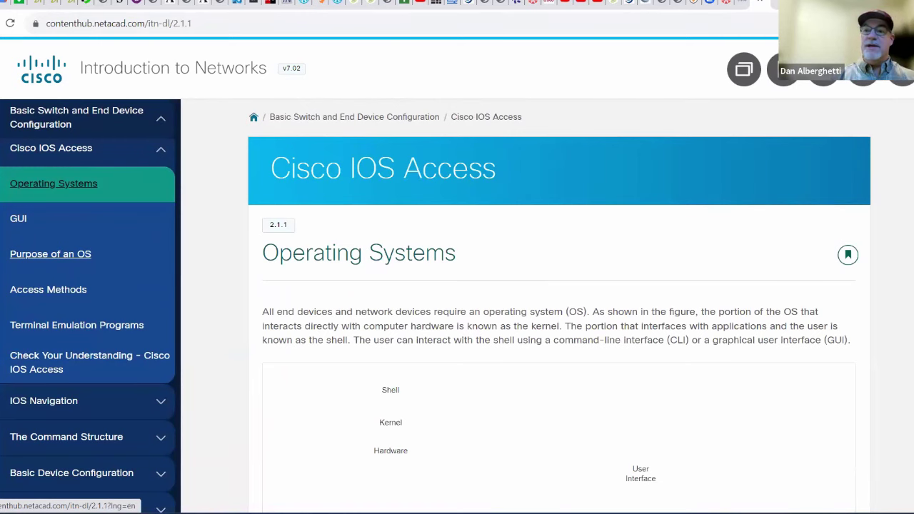
Step: Read past the shell/kernel diagram and CLI example down to the 2.1.2 GUI section
scroll(559, 312, "down", 1)
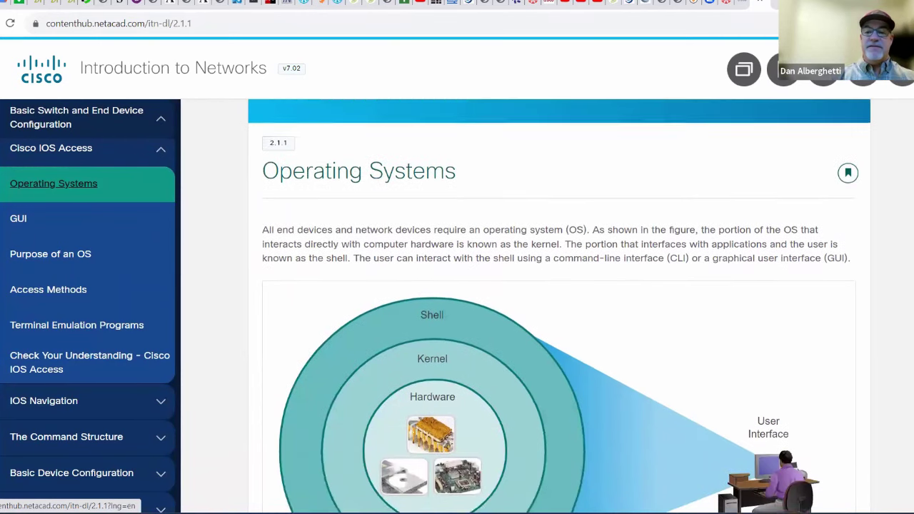
scroll(559, 312, "down", 1)
scroll(559, 312, "up", 2)
scroll(847, 243, "down", 1)
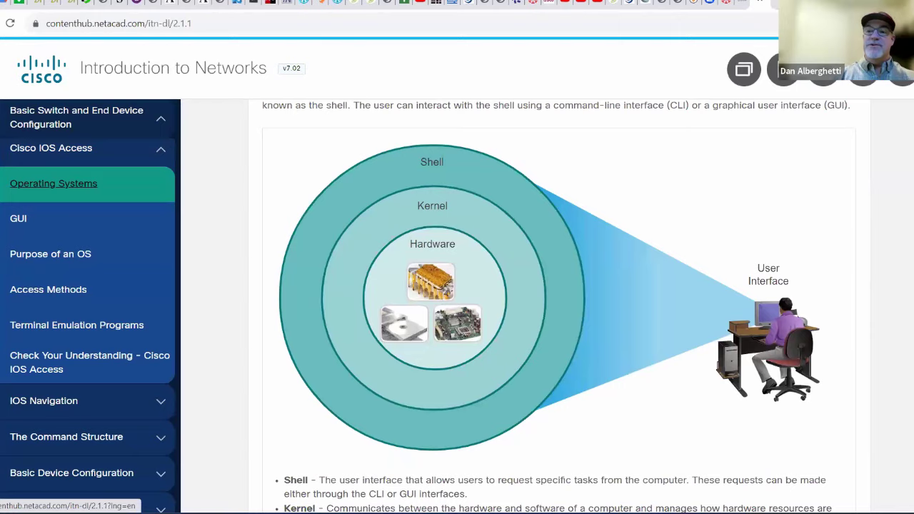
scroll(557, 307, "down", 8)
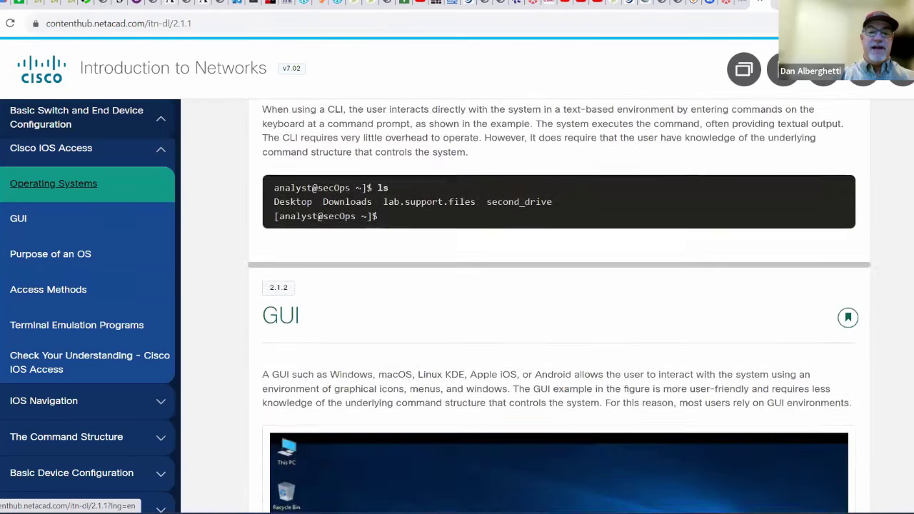
scroll(557, 307, "down", 3)
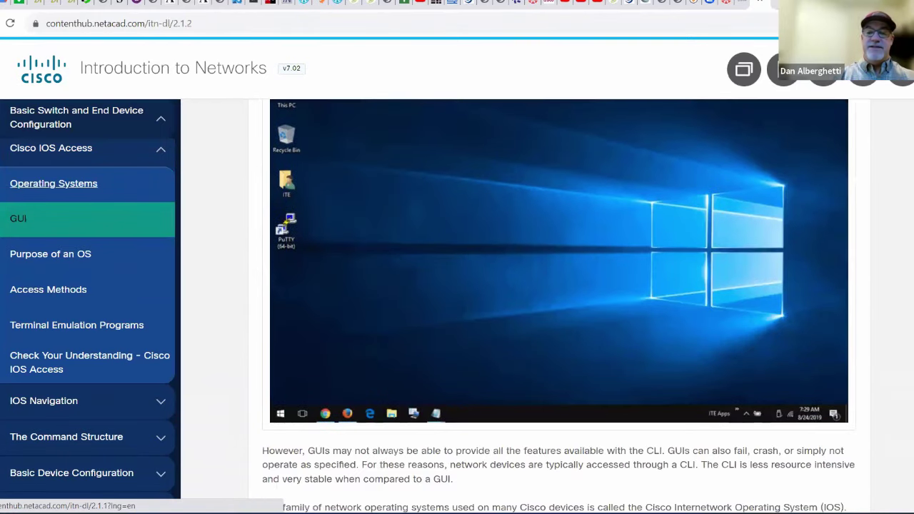
Step: Continue through GUI and Purpose of an OS toward the 2.1.4 Access Methods table
scroll(557, 306, "up", 2)
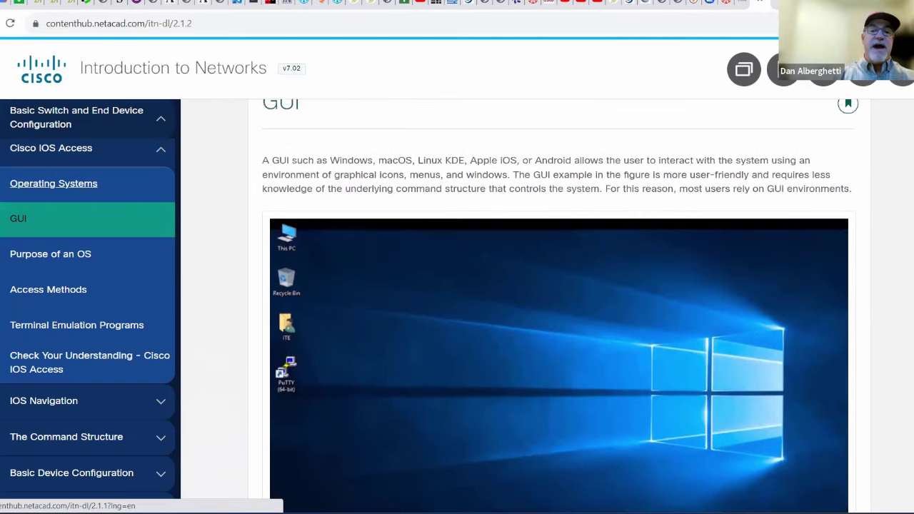
scroll(564, 196, "up", 1)
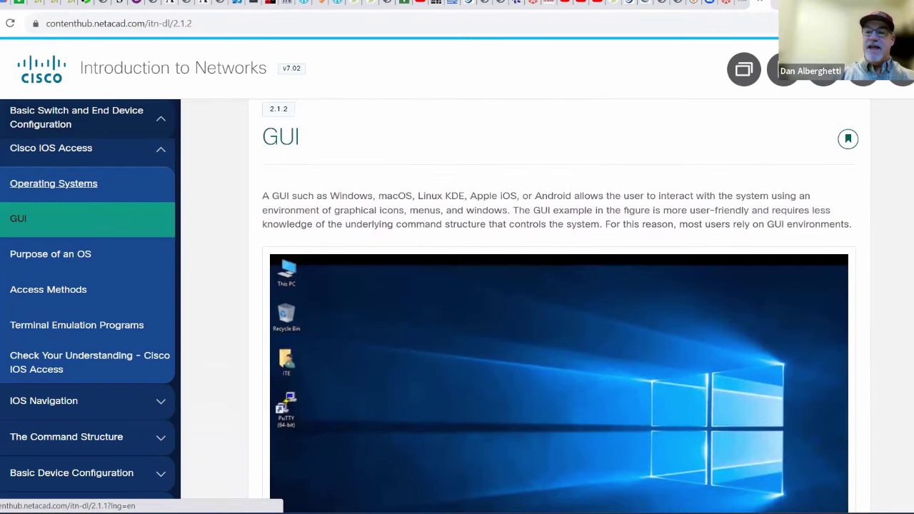
scroll(559, 307, "down", 2)
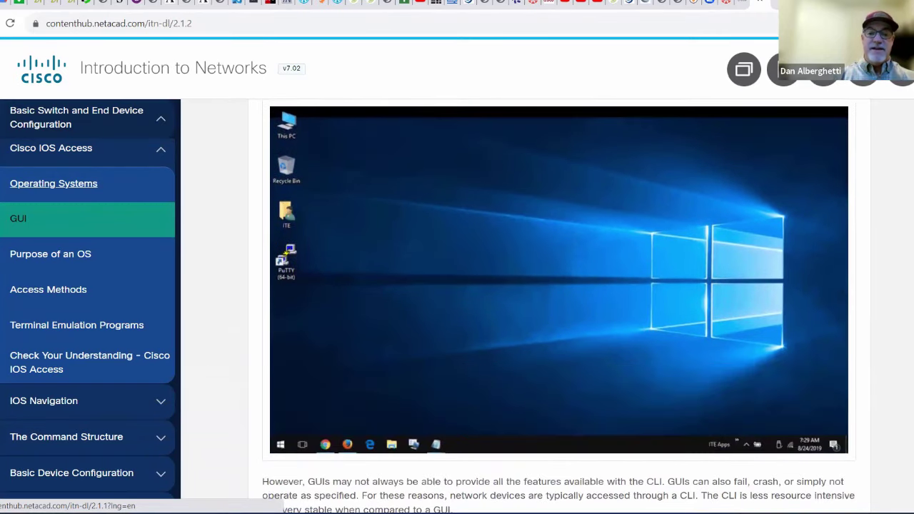
scroll(559, 307, "down", 6)
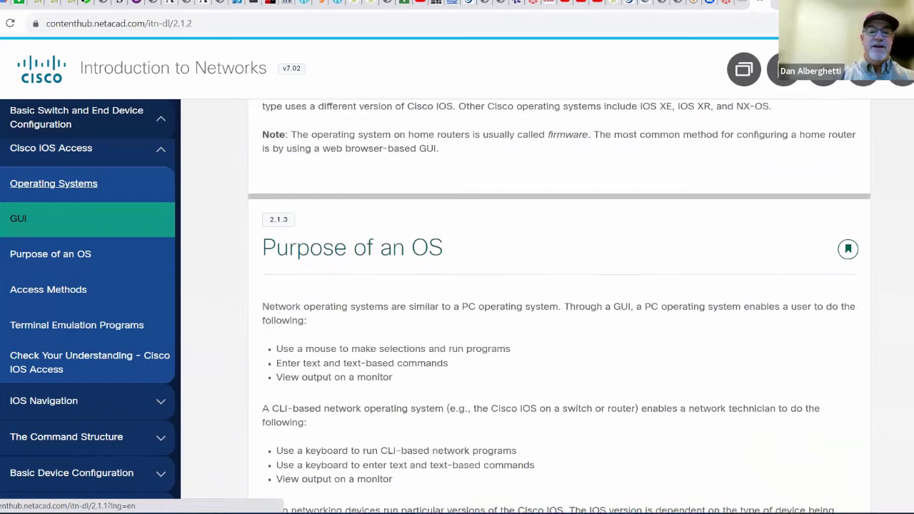
scroll(559, 307, "down", 2)
scroll(559, 307, "down", 6)
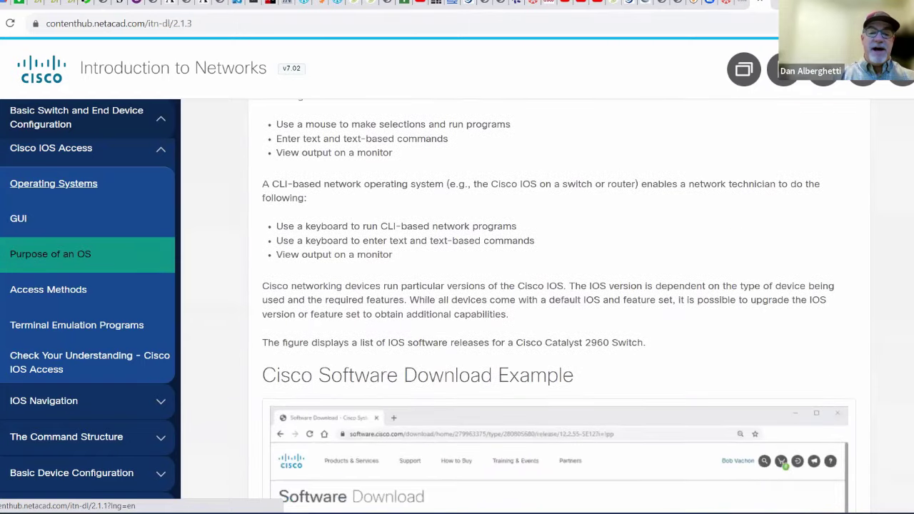
scroll(559, 307, "up", 1)
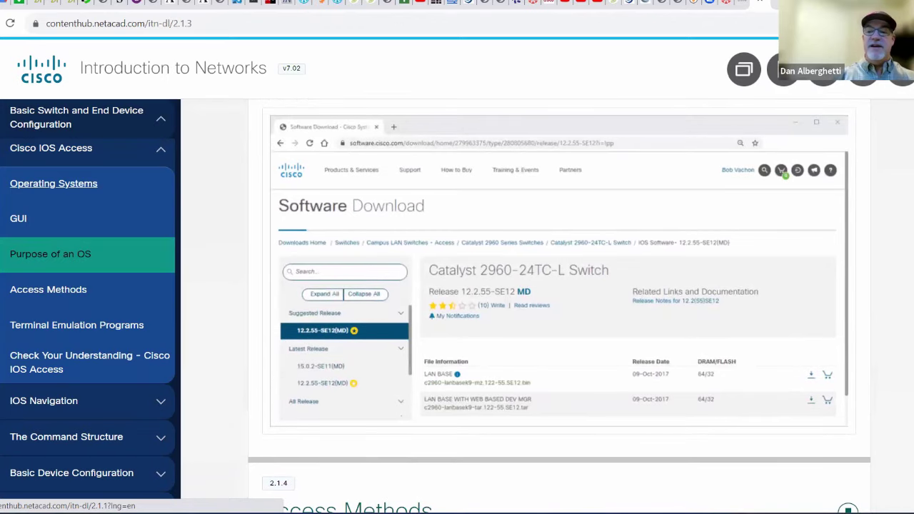
scroll(559, 307, "down", 6)
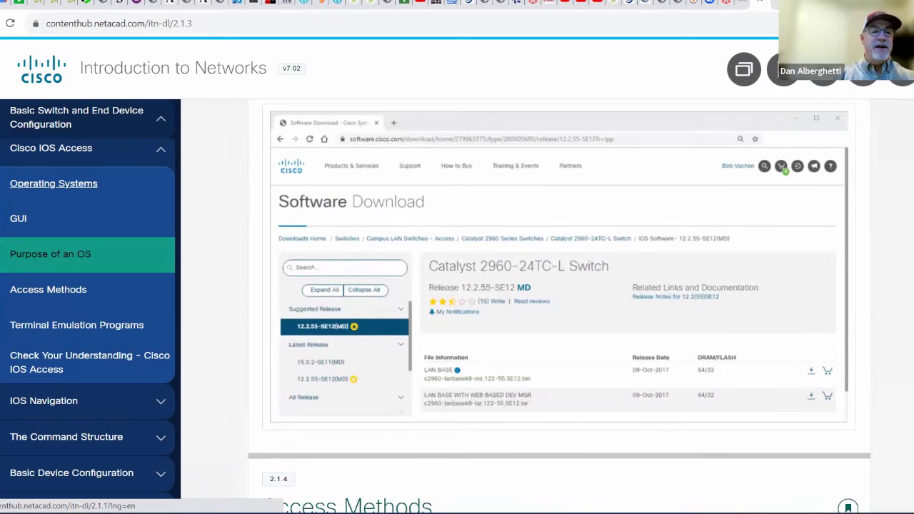
Step: Review the Console, SSH and Telnet table, highlighting 'Out-of-band' and 'Secure Shell (SSH)'
scroll(559, 307, "down", 1)
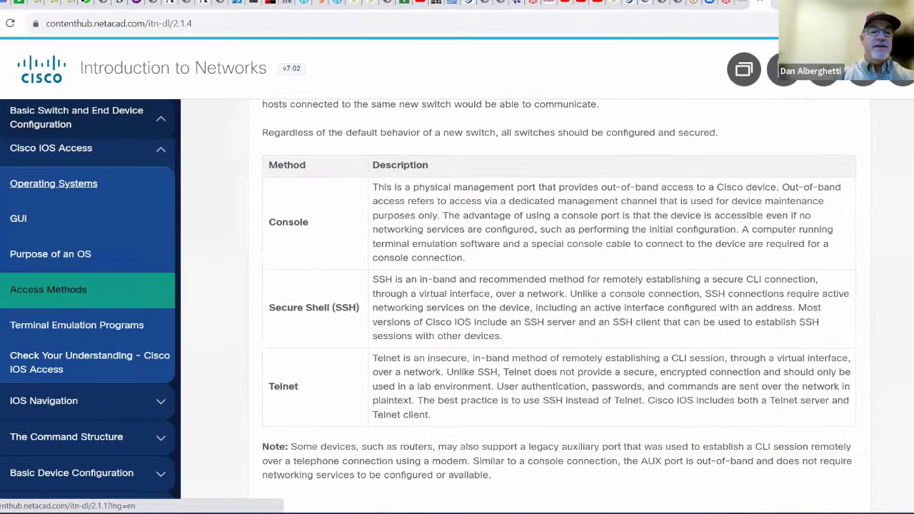
scroll(559, 307, "up", 2)
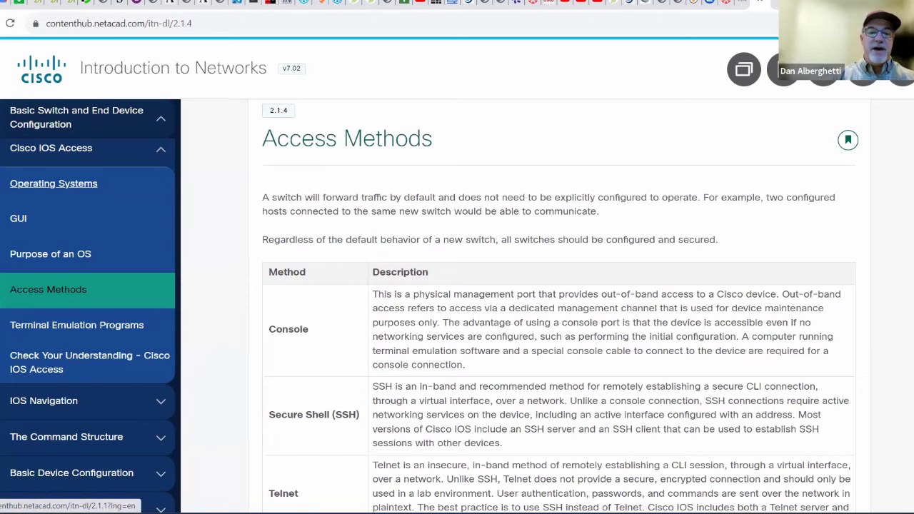
scroll(558, 307, "down", 2)
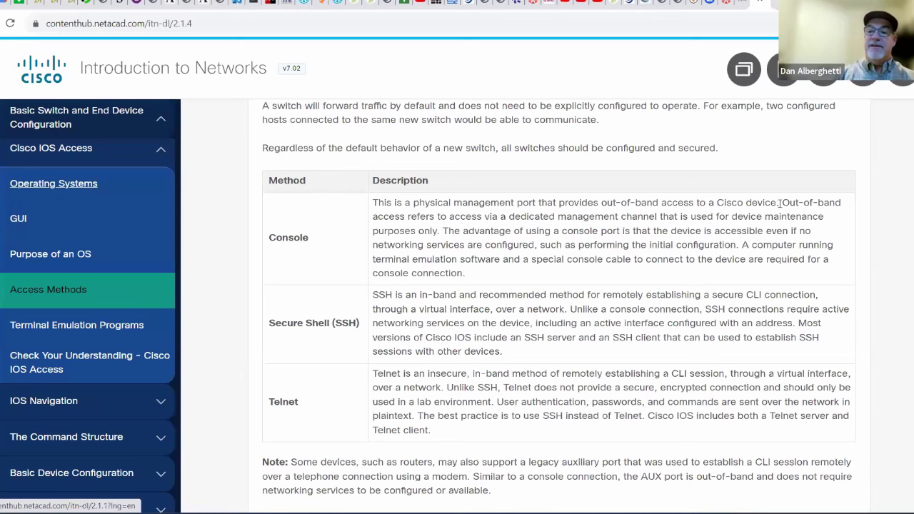
left_click_drag(781, 203, 847, 207)
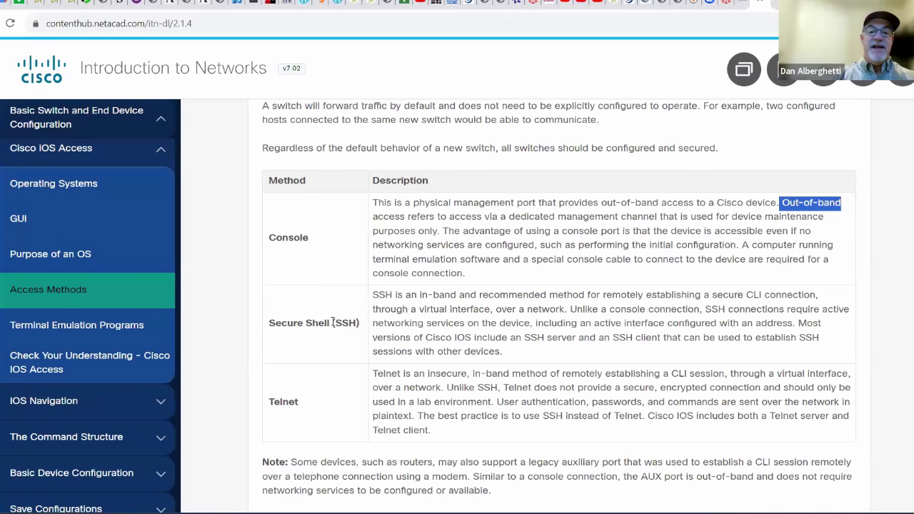
left_click_drag(270, 322, 368, 331)
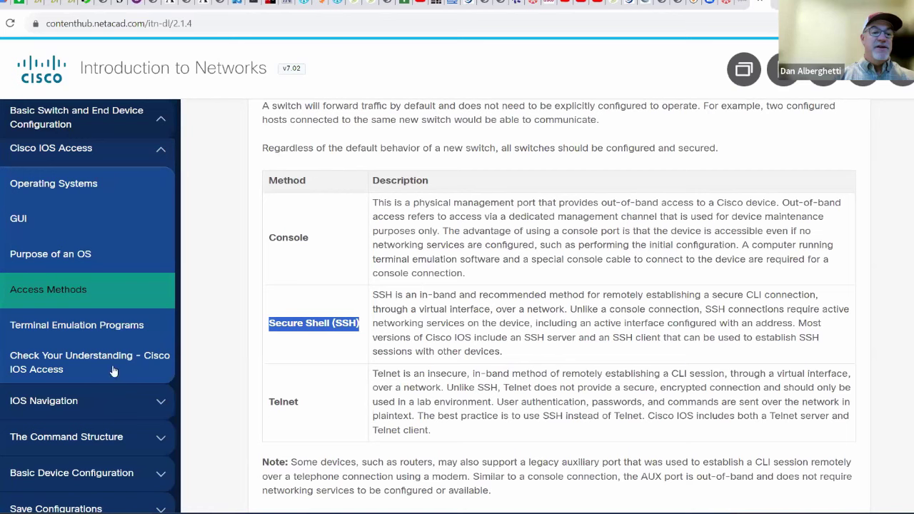
Step: Open Terminal Emulation Programs and view the Tera Term and SecureCRT screen captures
left_click(74, 331)
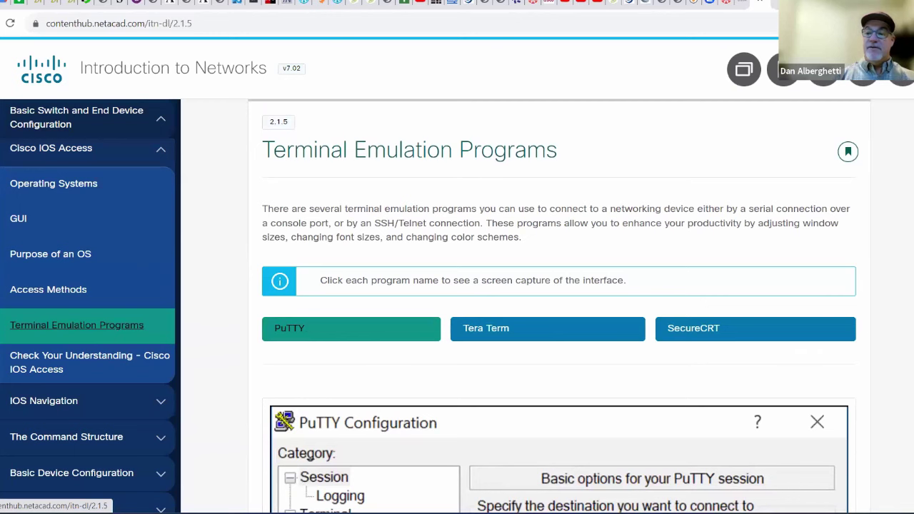
scroll(557, 307, "down", 3)
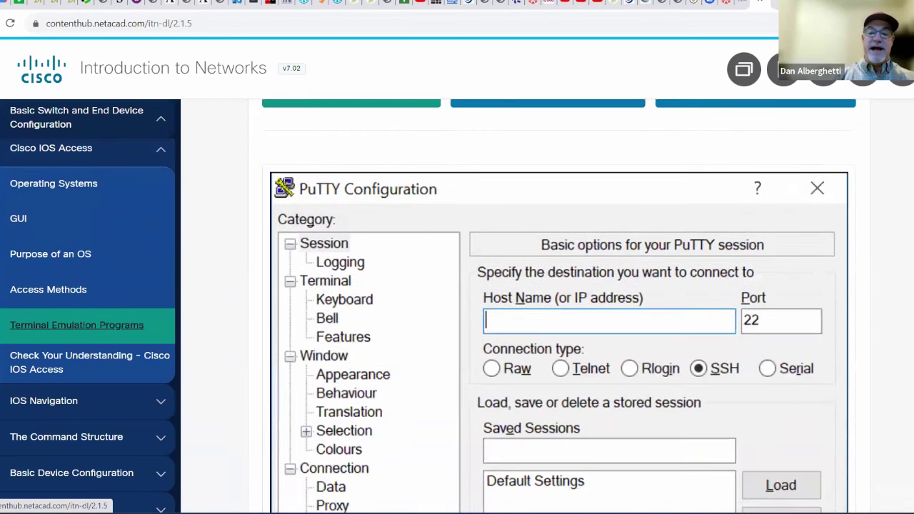
scroll(493, 228, "up", 2)
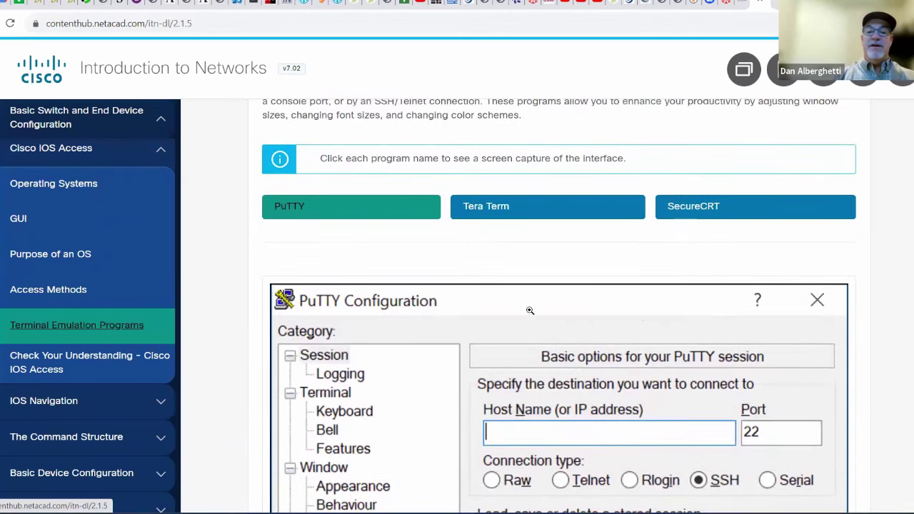
left_click(524, 216)
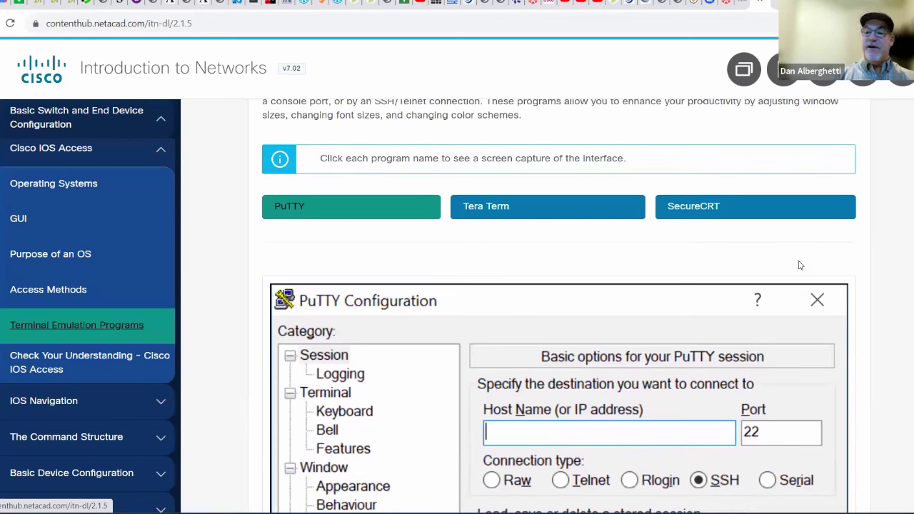
left_click(690, 212)
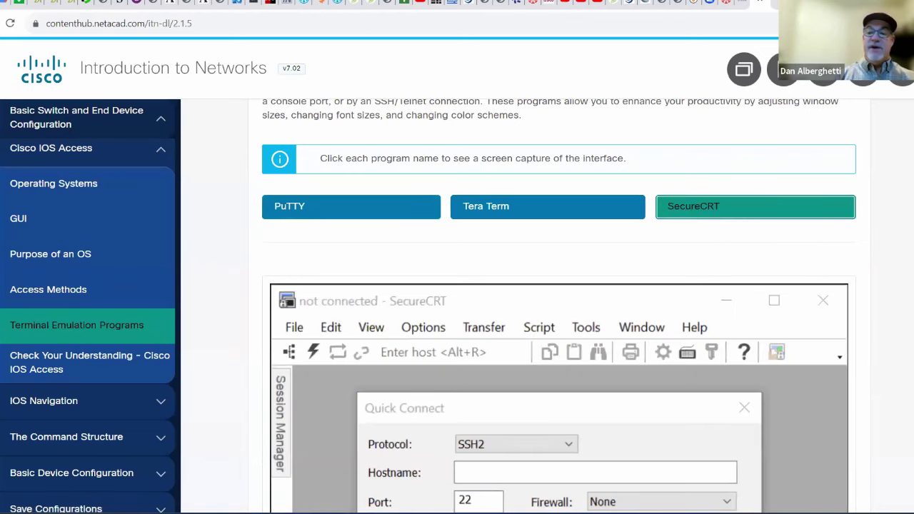
Step: Move down past the emulator captures to the 2.1.6 Check Your Understanding quiz
scroll(559, 307, "down", 3)
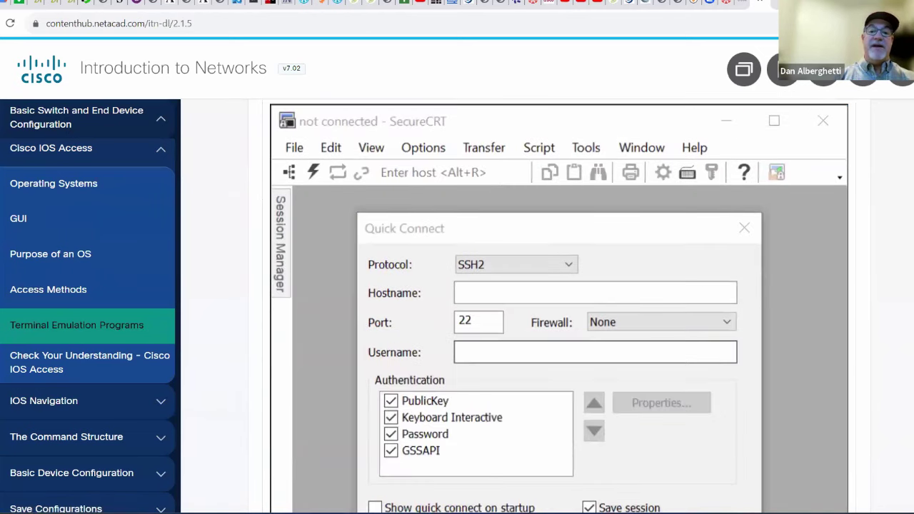
scroll(559, 307, "down", 5)
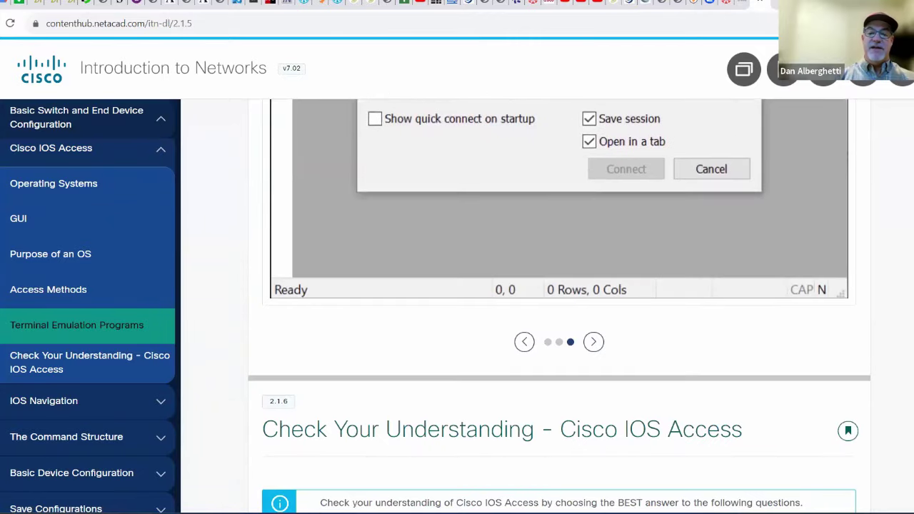
scroll(559, 306, "up", 5)
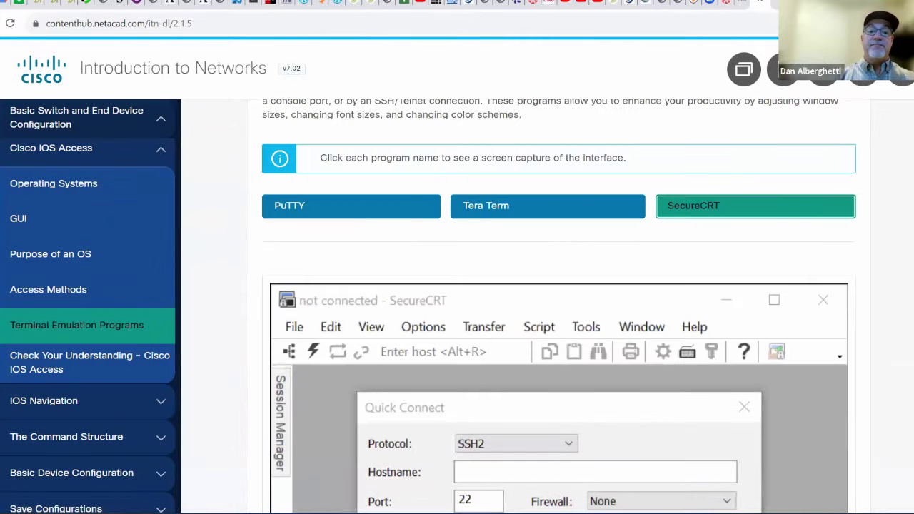
scroll(559, 307, "up", 2)
scroll(559, 307, "down", 3)
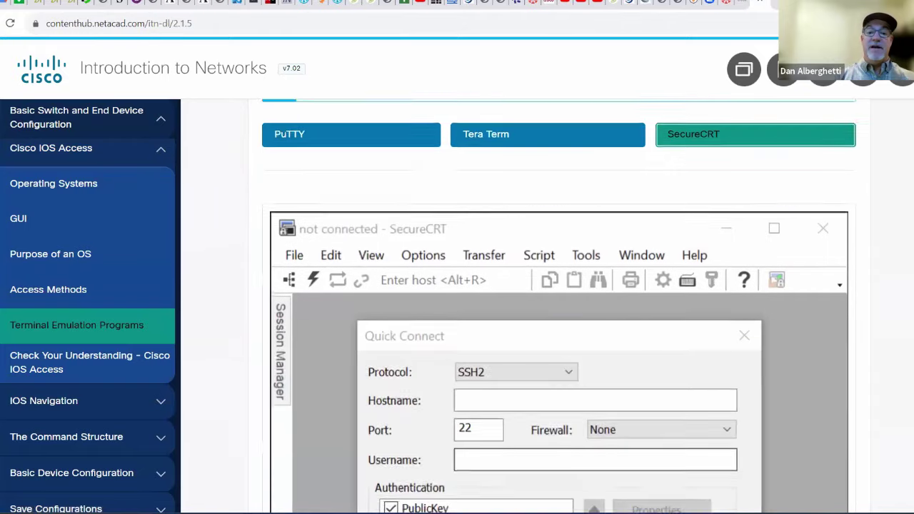
scroll(559, 306, "up", 1)
scroll(558, 307, "down", 2)
scroll(559, 307, "down", 5)
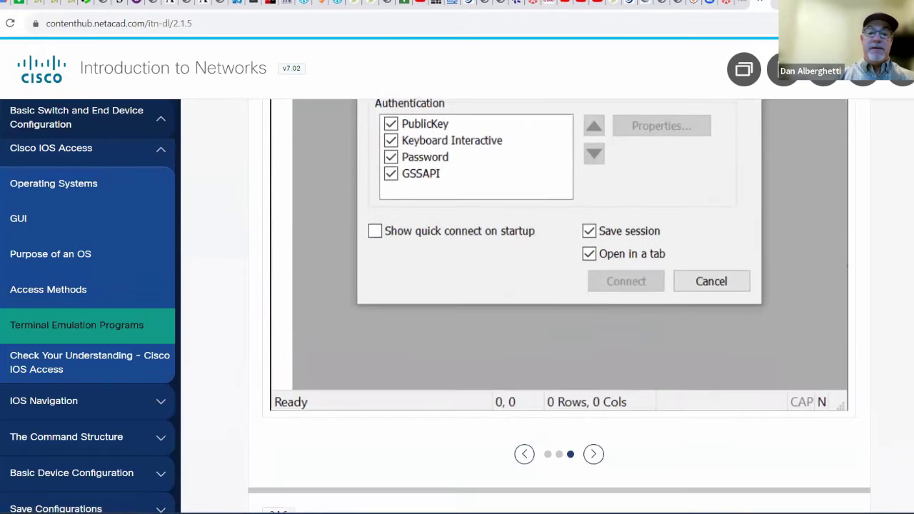
scroll(559, 307, "down", 7)
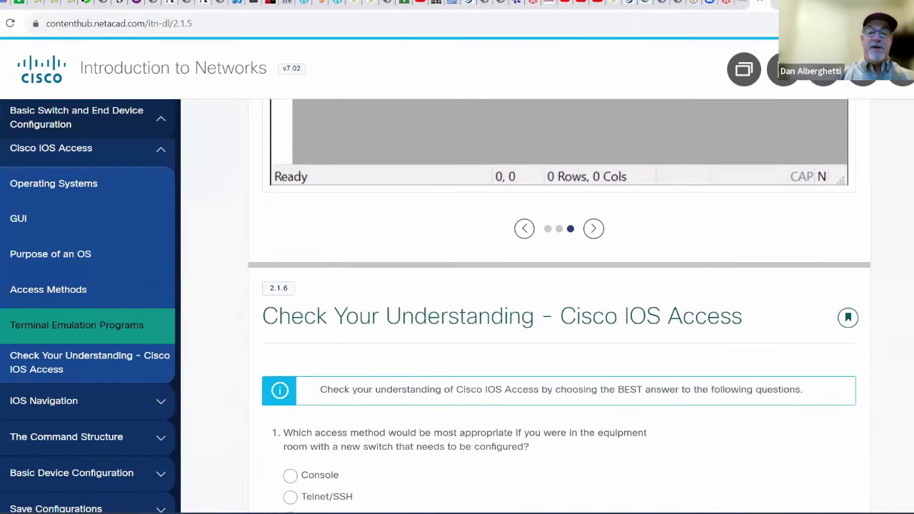
Step: Answer quiz question 1, about configuring a new switch, with Console
scroll(559, 307, "up", 2)
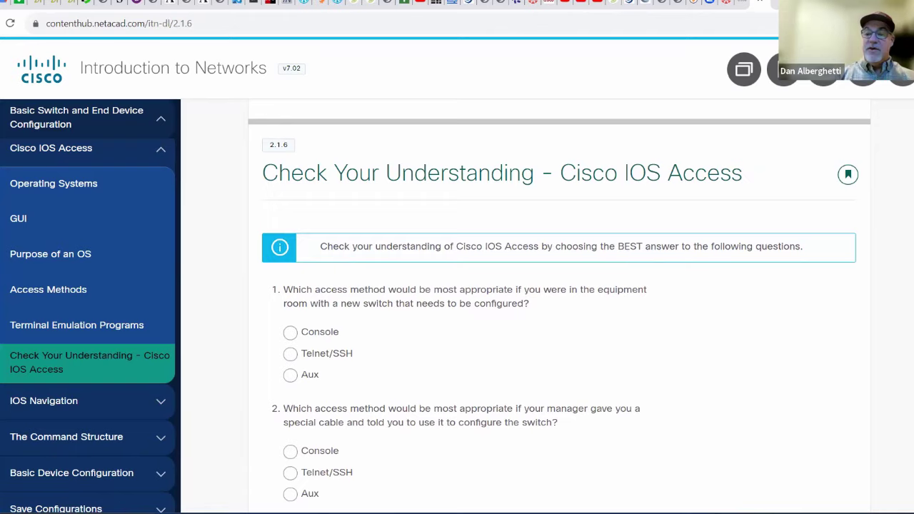
scroll(746, 285, "down", 1)
scroll(747, 285, "up", 1)
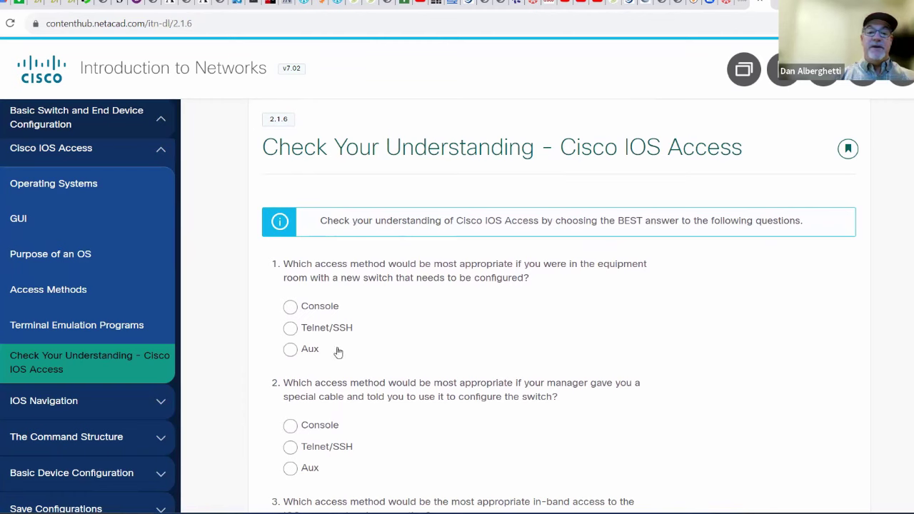
left_click_drag(331, 280, 535, 281)
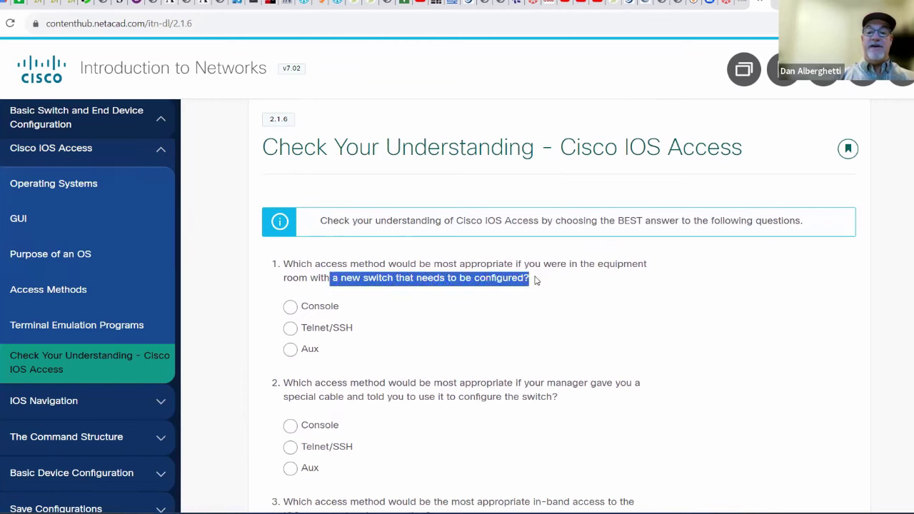
left_click(290, 307)
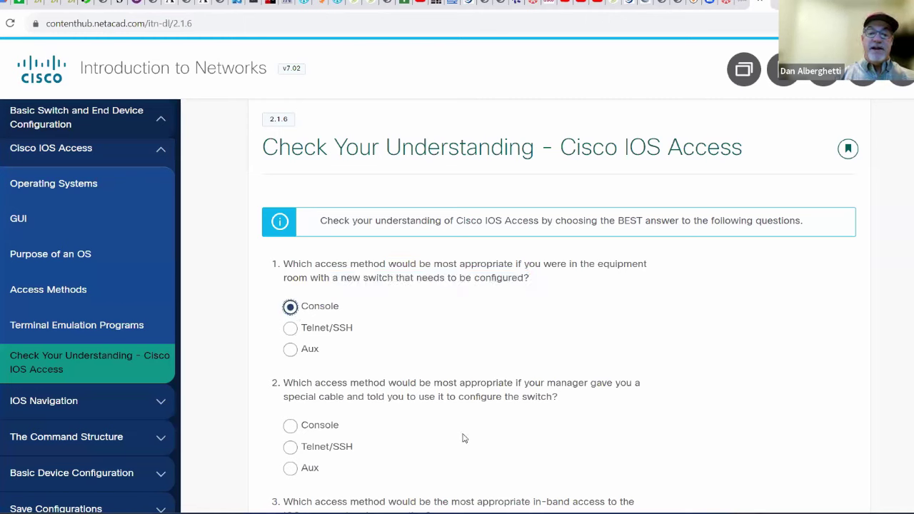
Step: Answer quiz question 2 with Console as well
left_click_drag(279, 401, 352, 401)
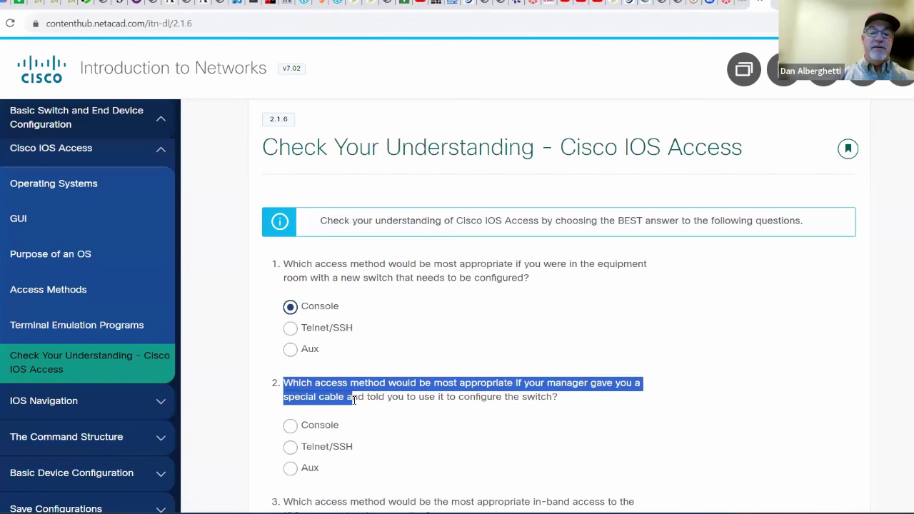
left_click(354, 401)
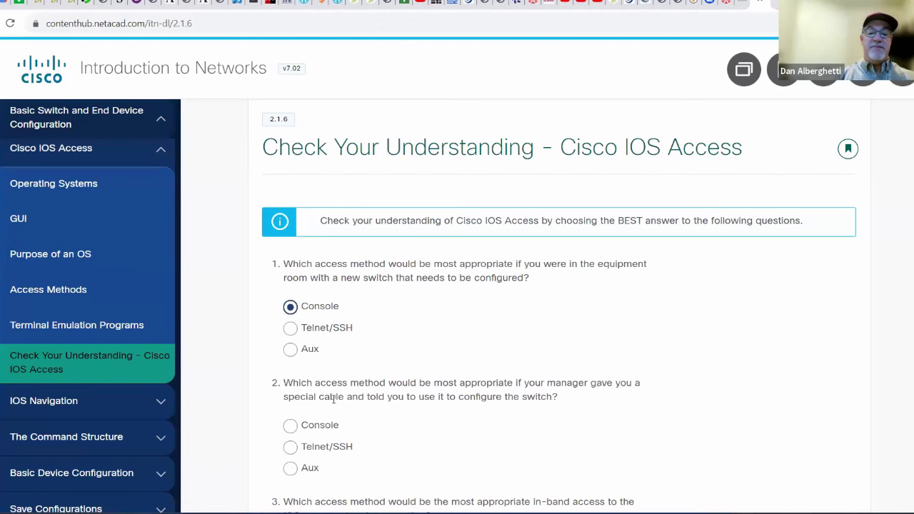
left_click(291, 426)
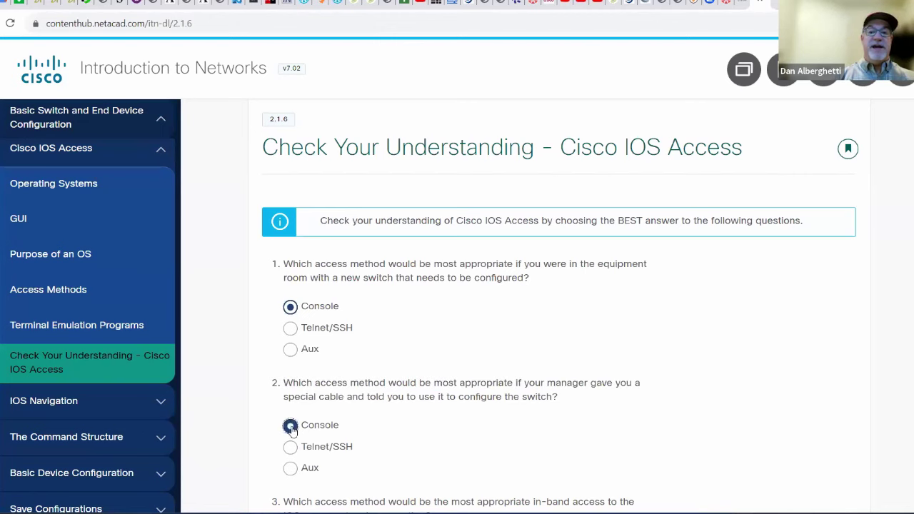
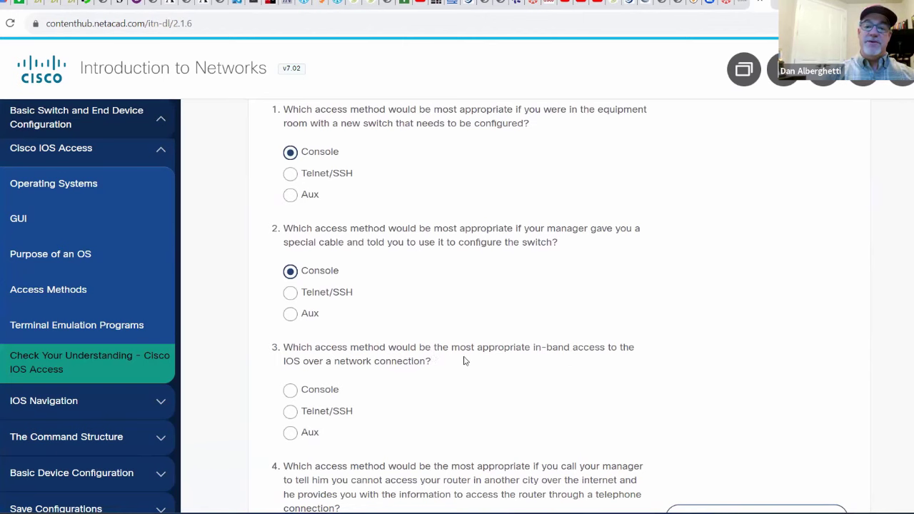
Step: Answer Telnet/SSH for question 3 on in-band access, then collapse the Cisco IOS Access list
left_click_drag(548, 348, 605, 349)
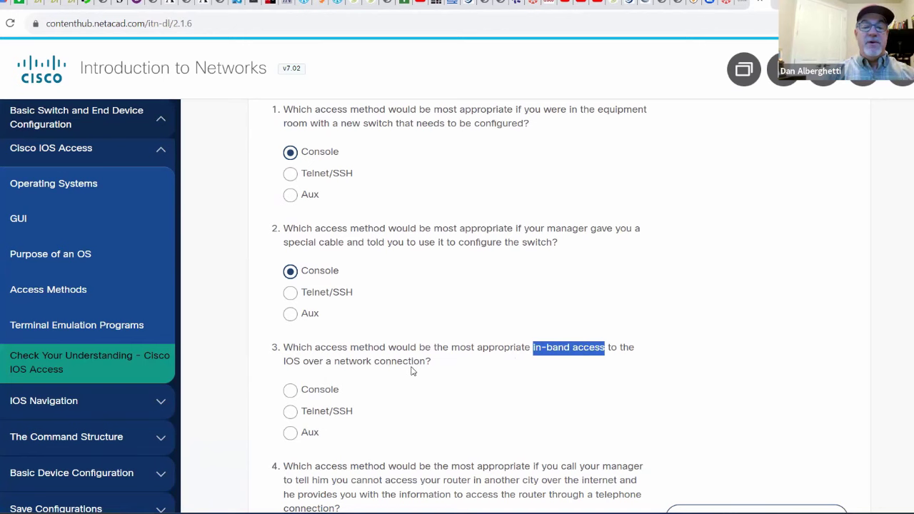
left_click(289, 412)
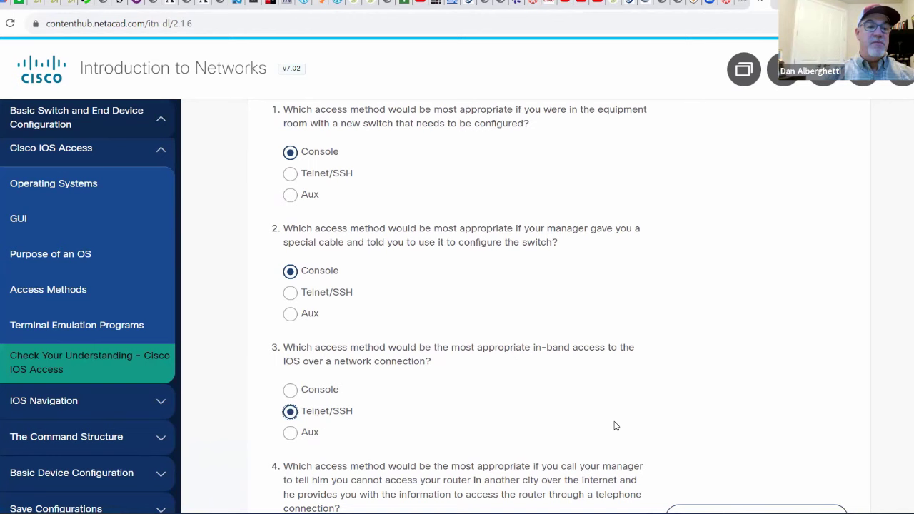
left_click(159, 152)
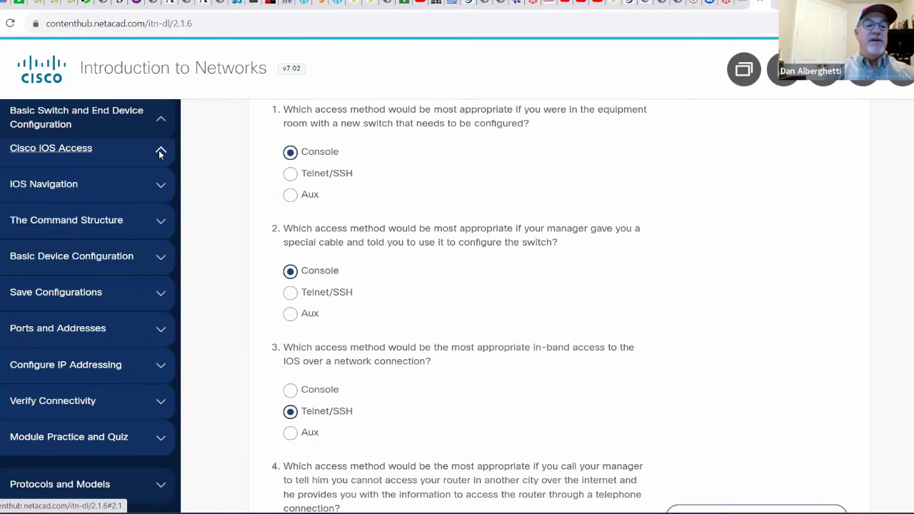
Step: Expand the IOS Navigation and The Command Structure topic lists in the sidebar
left_click(160, 186)
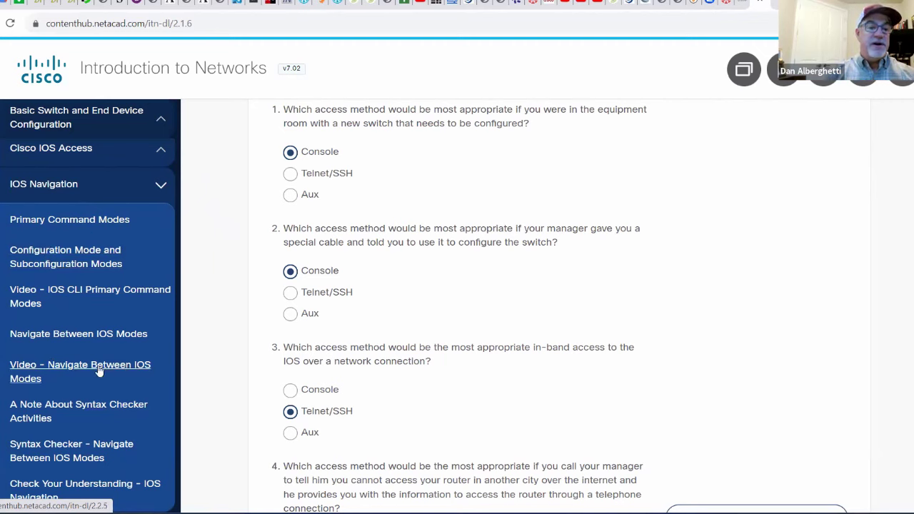
scroll(100, 369, "down", 2)
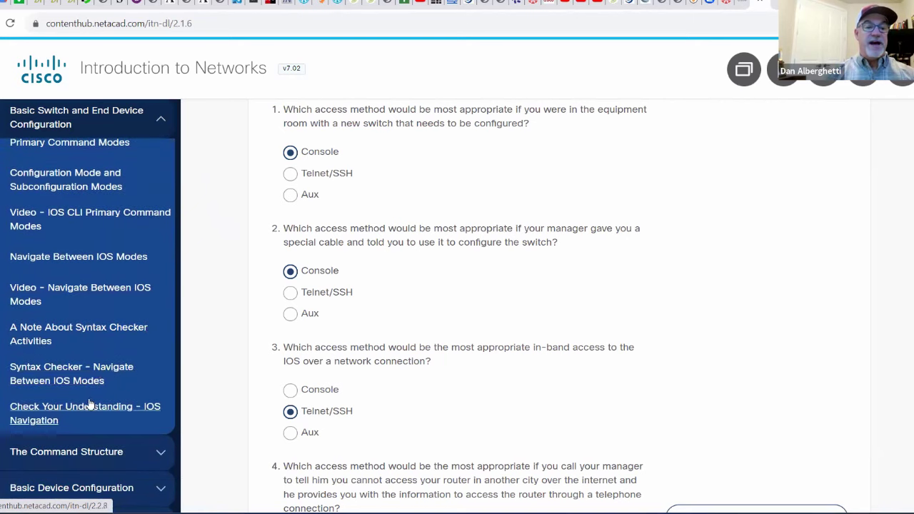
scroll(72, 378, "down", 3)
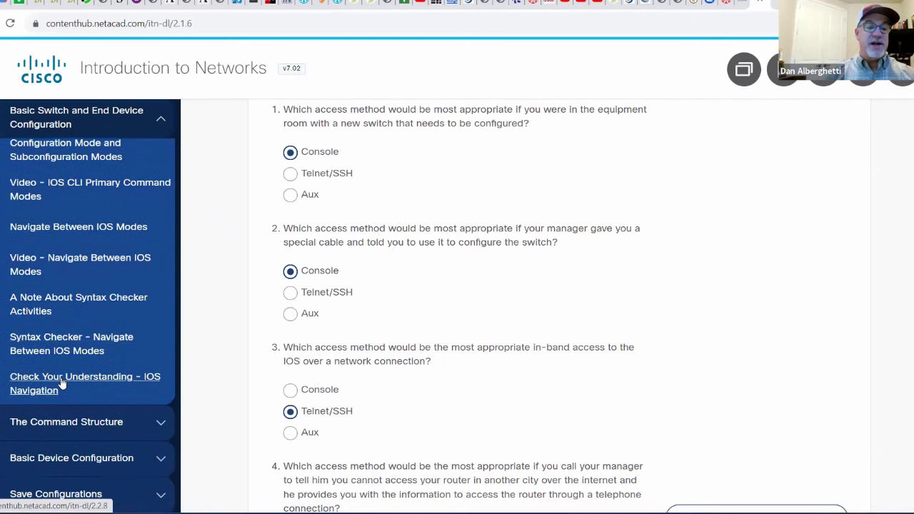
left_click(105, 331)
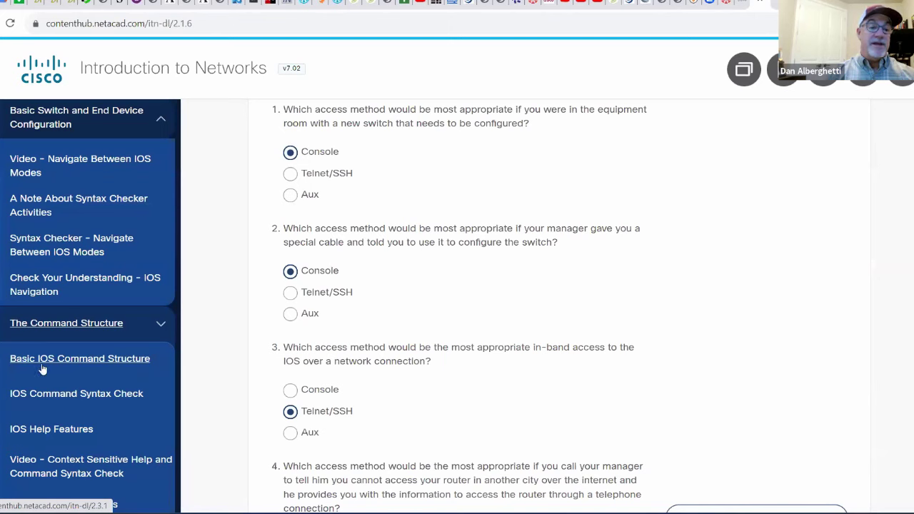
scroll(78, 414, "down", 2)
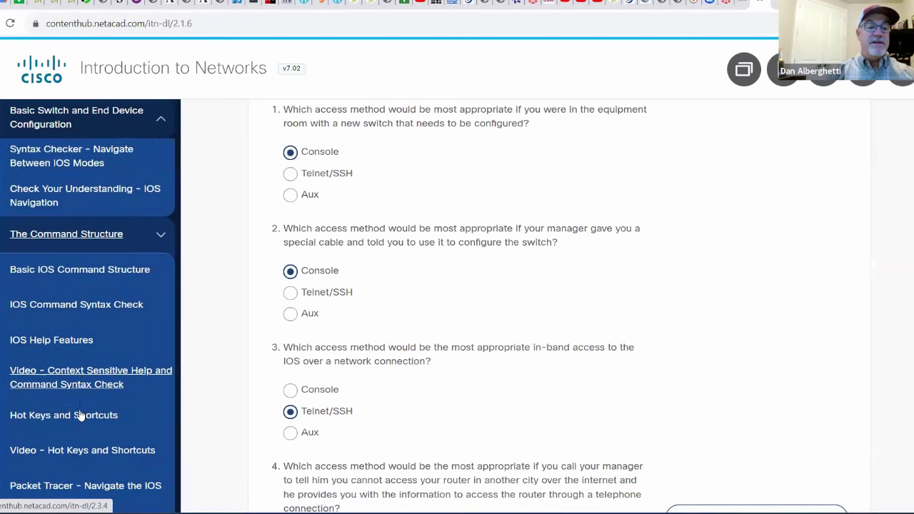
scroll(81, 415, "down", 1)
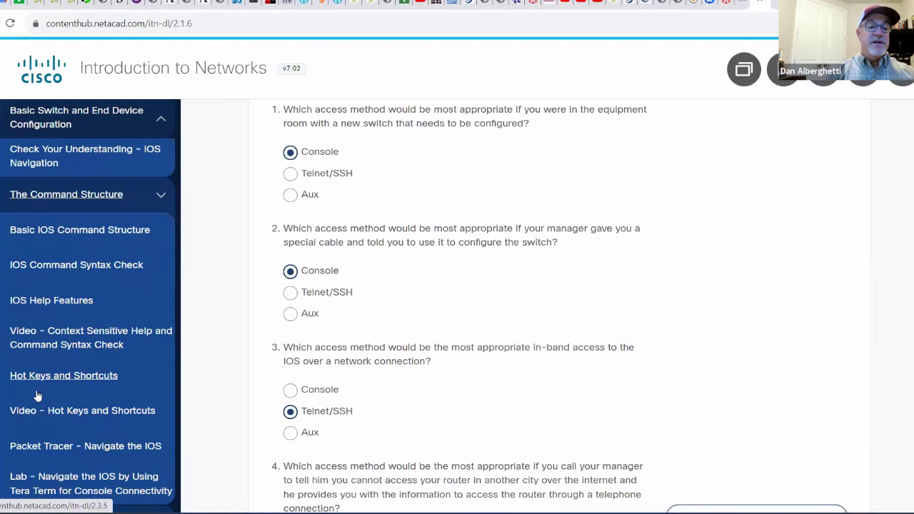
scroll(116, 432, "down", 2)
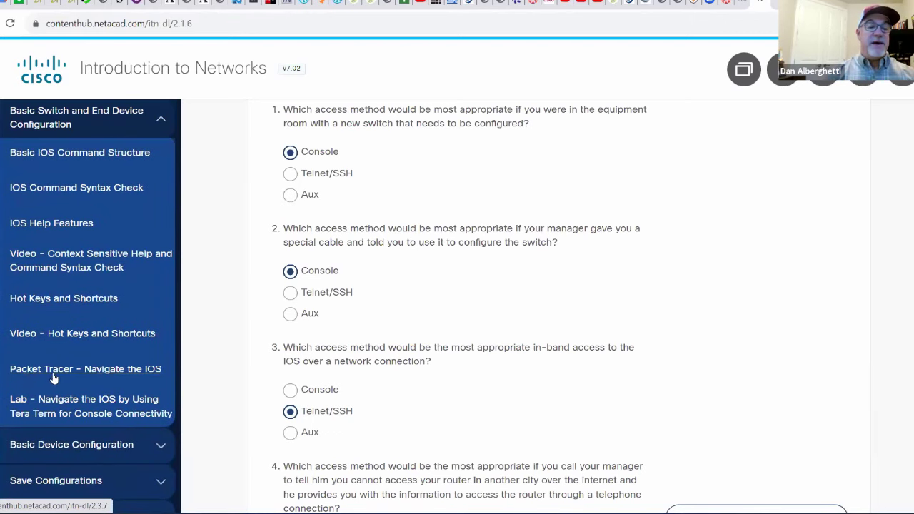
scroll(53, 379, "down", 3)
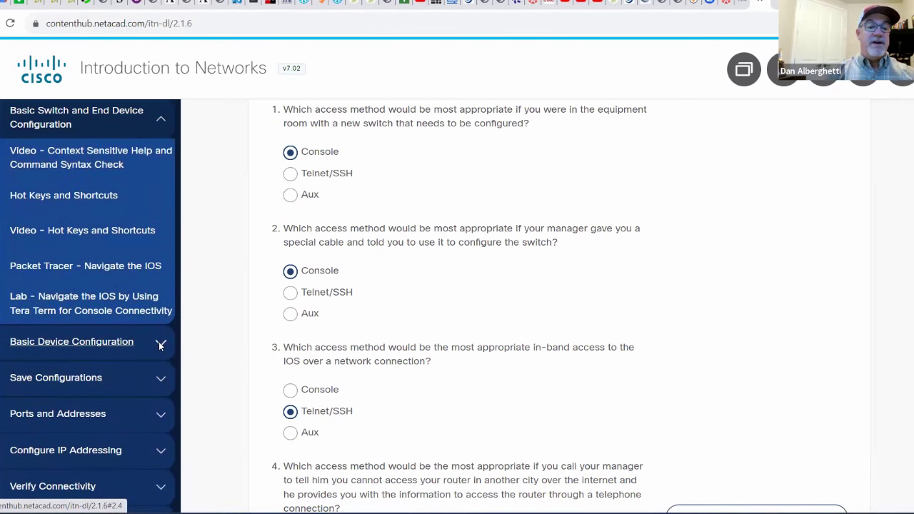
Step: Expand the Basic Device Configuration and Save Configurations topic lists
left_click(160, 345)
scroll(159, 342, "down", 2)
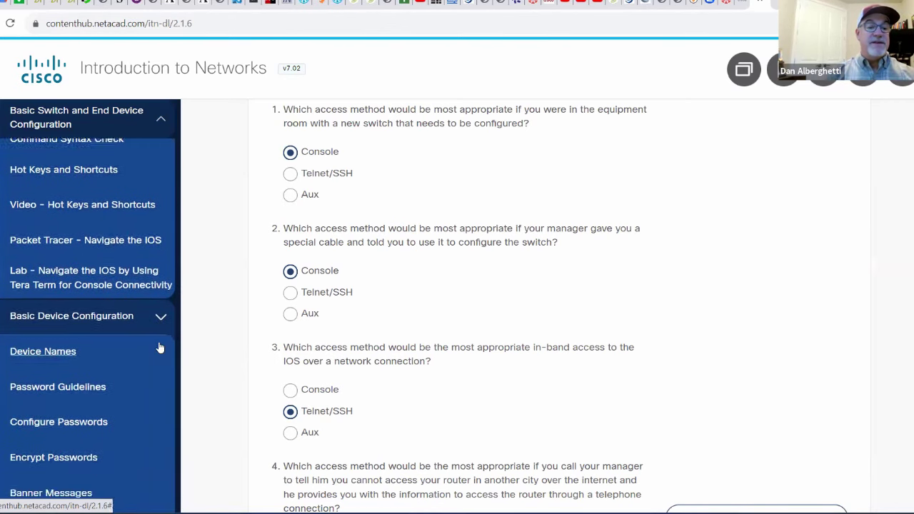
scroll(160, 348, "down", 1)
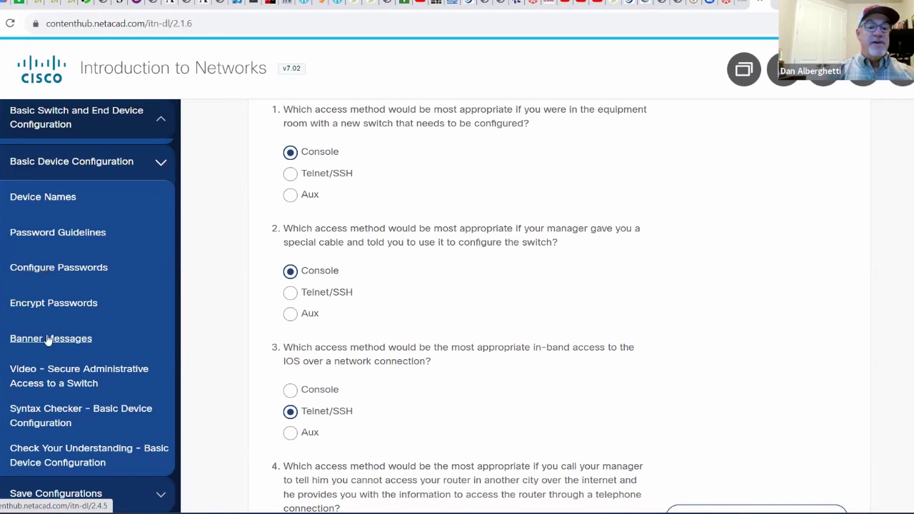
scroll(53, 425, "down", 1)
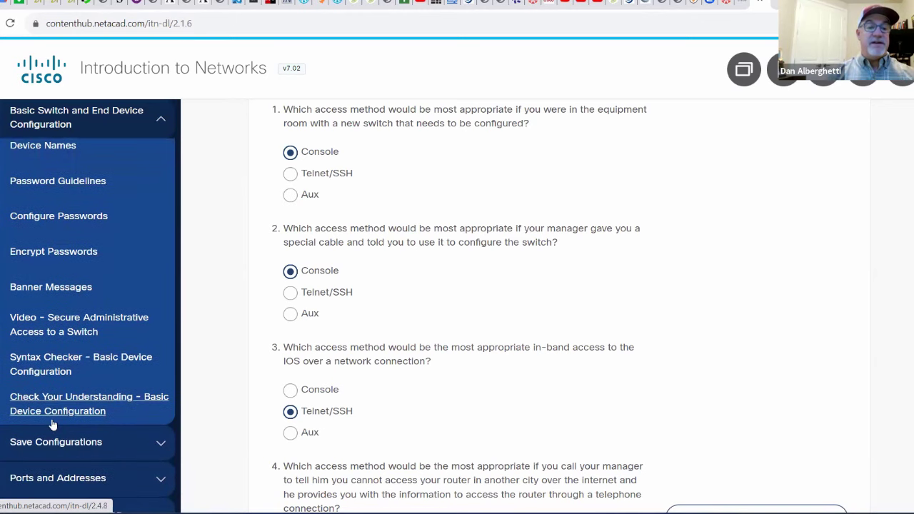
left_click(161, 446)
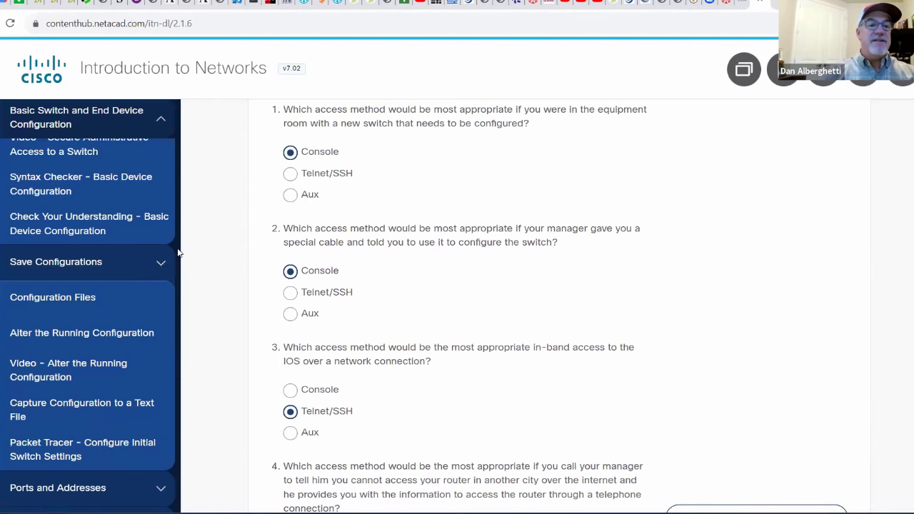
Step: Return to the top of the sidebar and bring Cisco Packet Tracer to the front
scroll(179, 252, "up", 5)
scroll(178, 252, "up", 3)
scroll(179, 253, "up", 2)
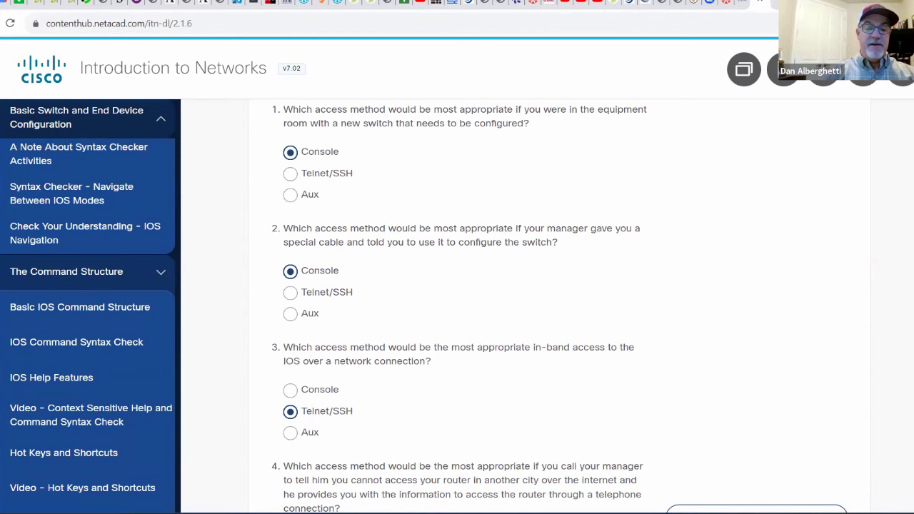
left_click(289, 461)
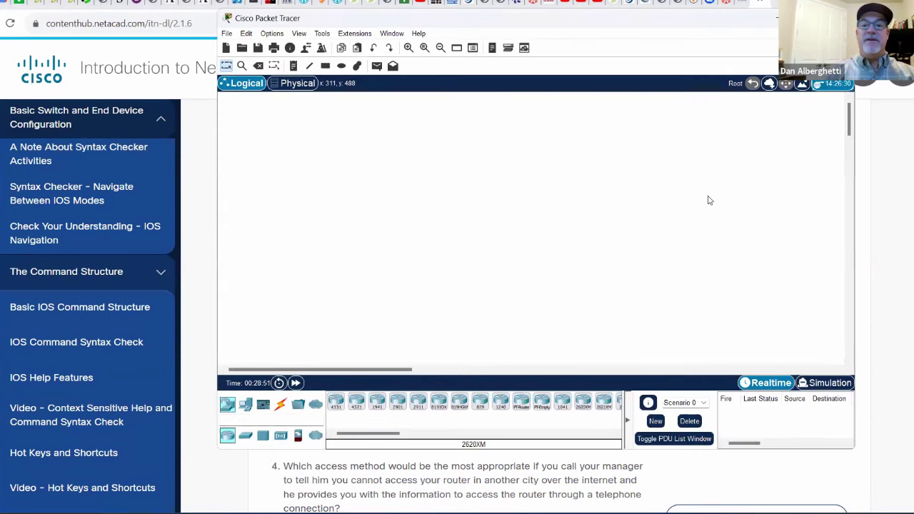
Step: Minimize the browser and enlarge the Packet Tracer window
left_click(714, 6)
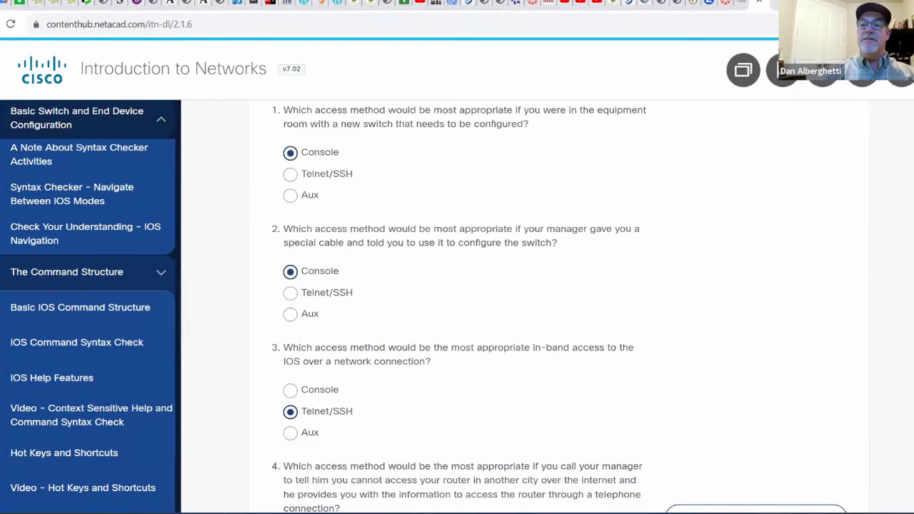
left_click(831, 6)
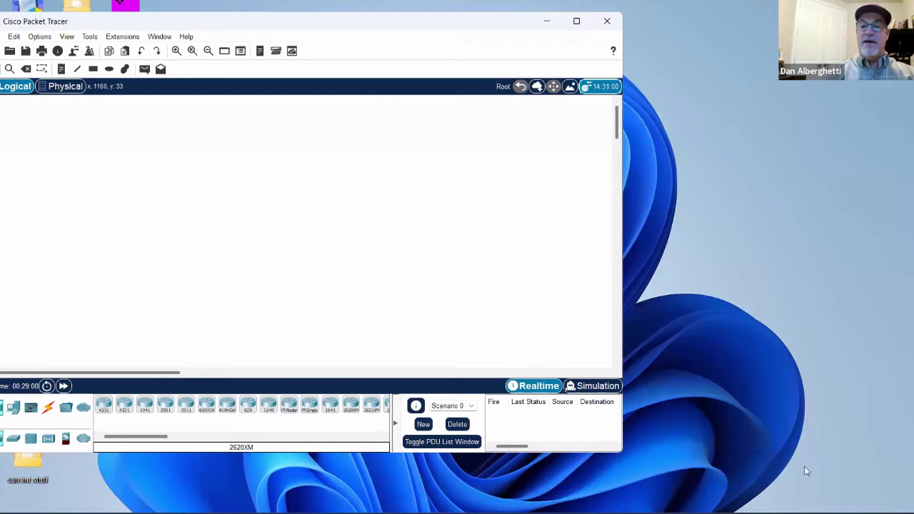
left_click_drag(805, 470, 820, 477)
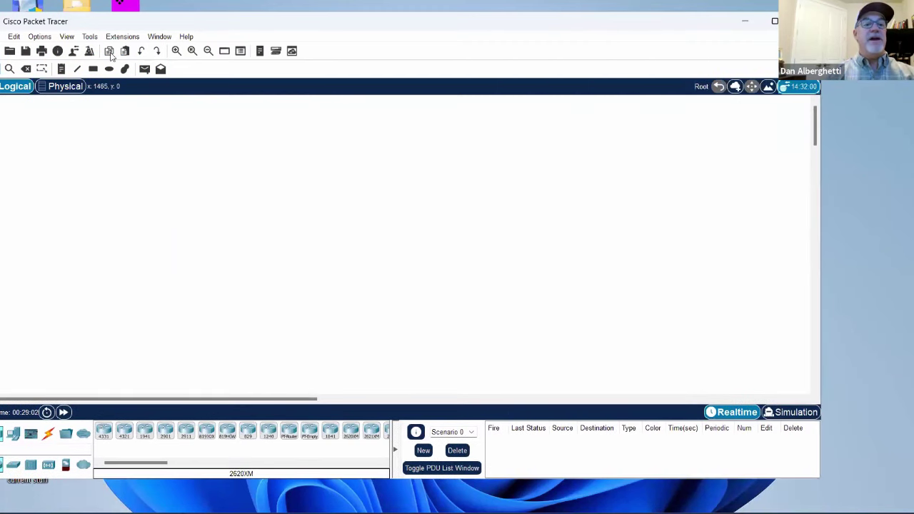
Step: Set the CLI font size to 14 in Preferences and apply it
left_click(57, 36)
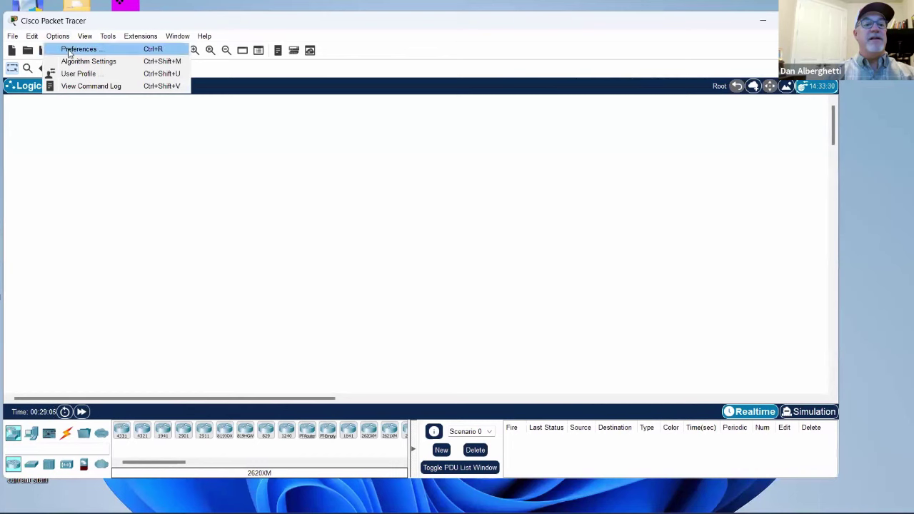
left_click(79, 50)
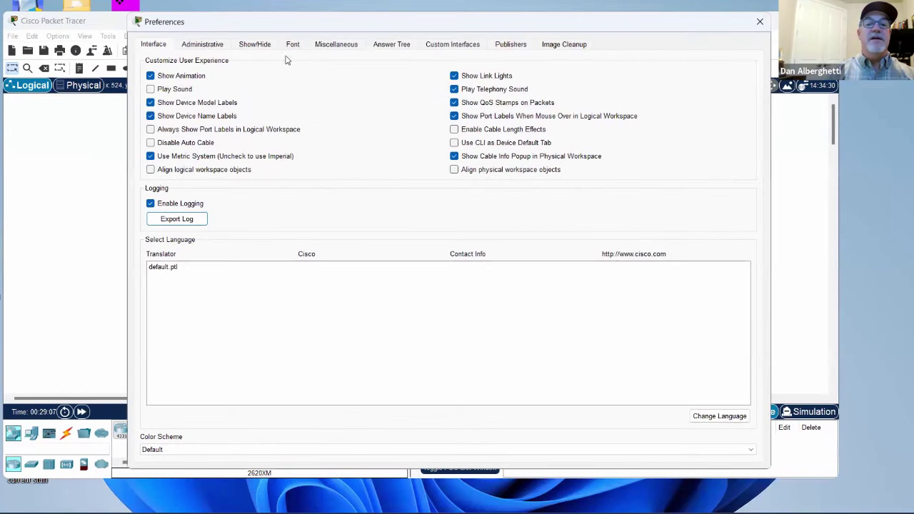
left_click(295, 49)
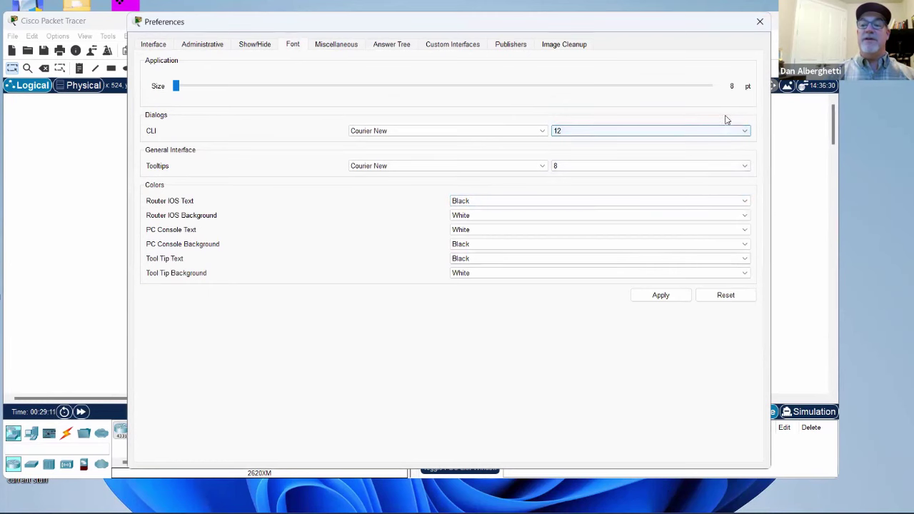
left_click(744, 131)
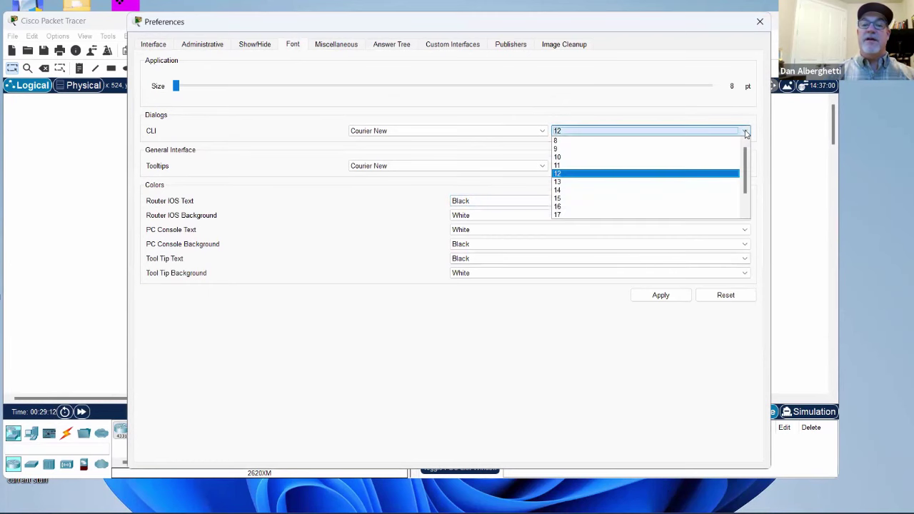
left_click(619, 190)
left_click(662, 296)
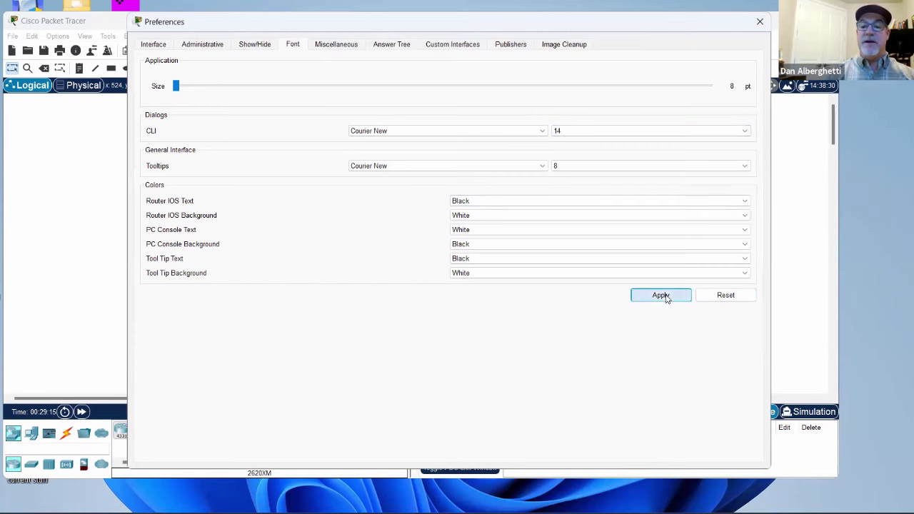
left_click(759, 24)
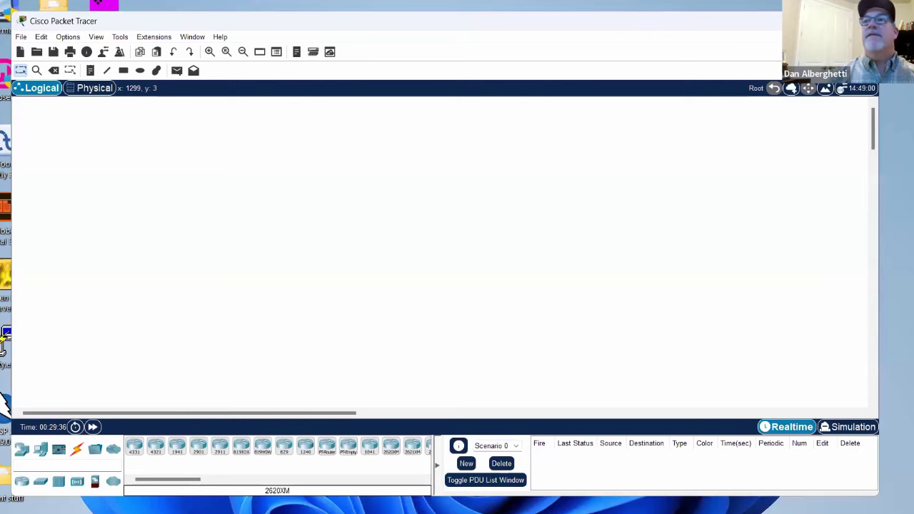
Step: Place a generic PC, PC0, on the workspace
left_click_drag(601, 22, 599, 27)
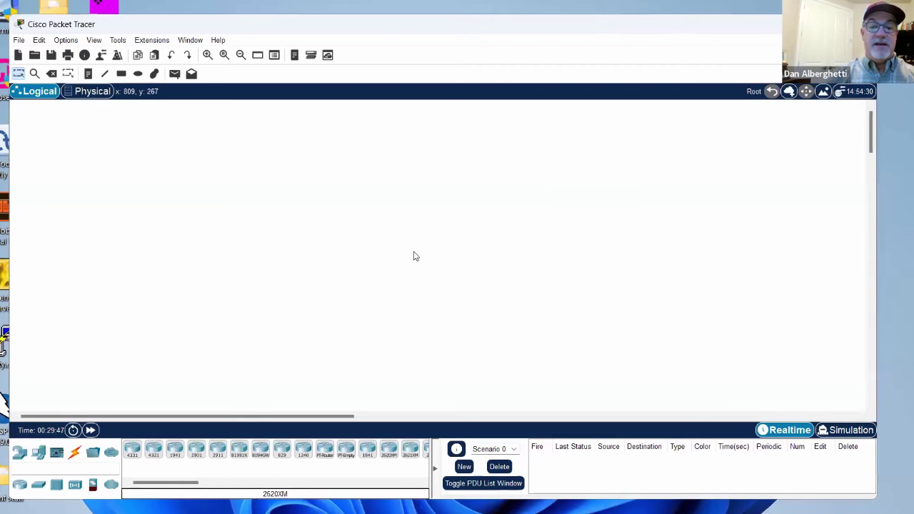
left_click(38, 455)
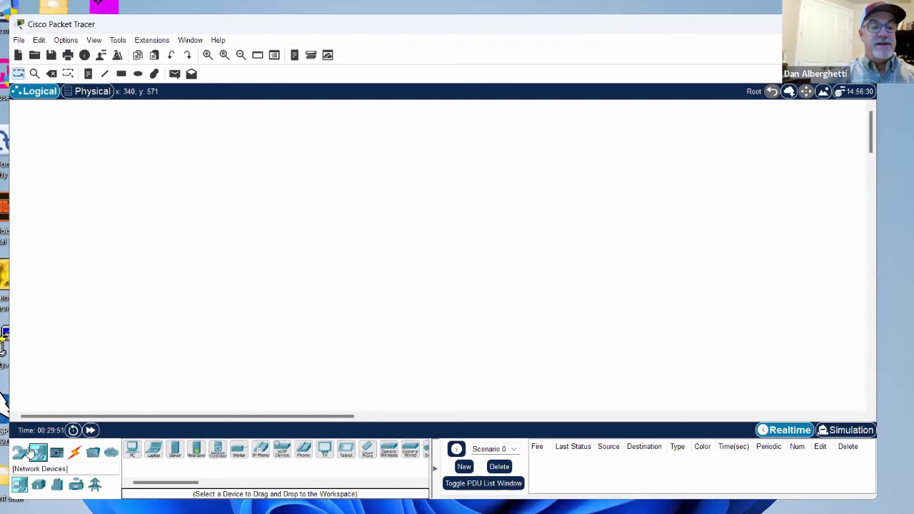
left_click(132, 455)
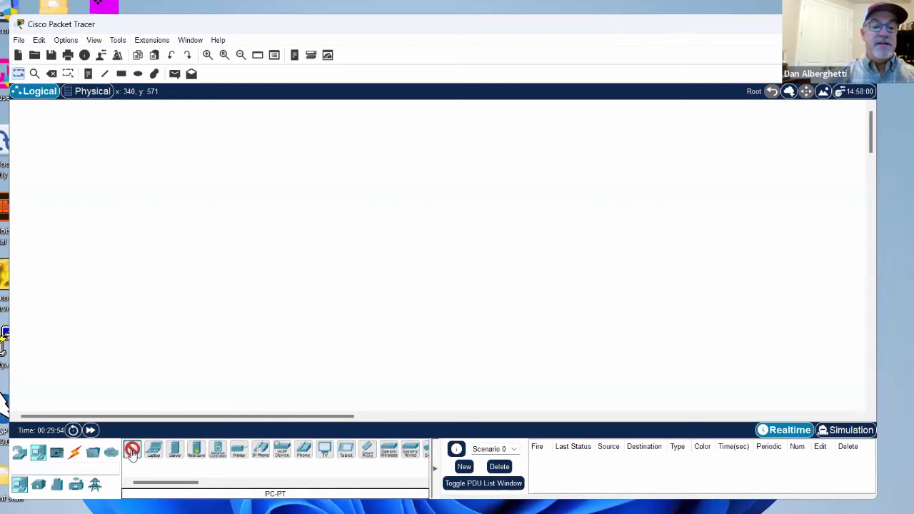
left_click(209, 208)
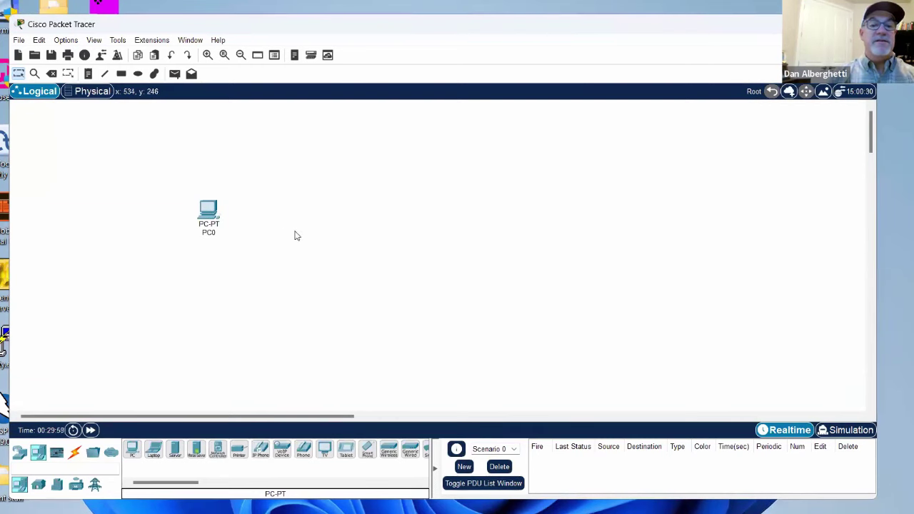
left_click_drag(208, 212, 193, 222)
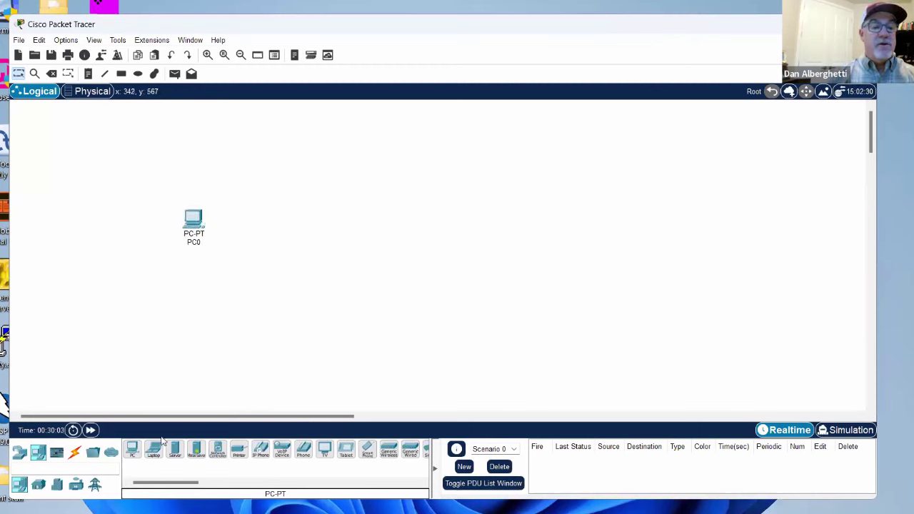
Step: Place a 2960 switch to the right of PC0
left_click(18, 453)
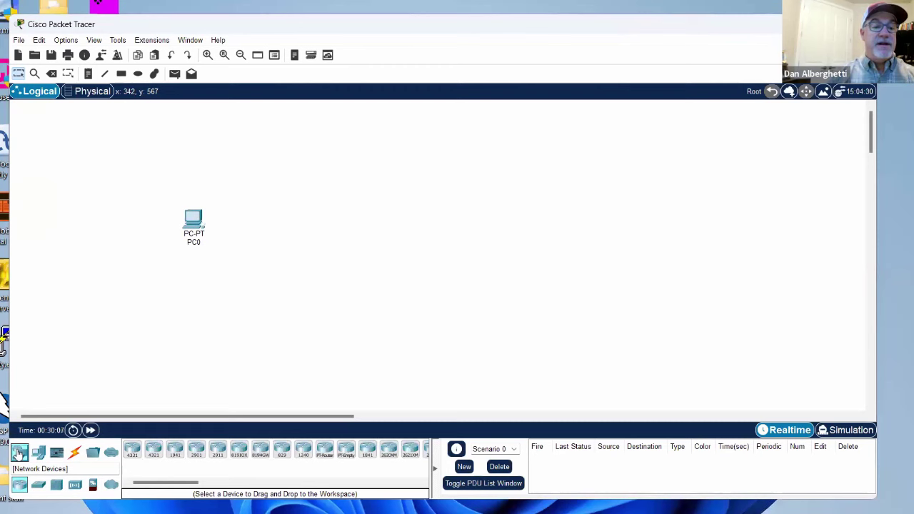
left_click(38, 485)
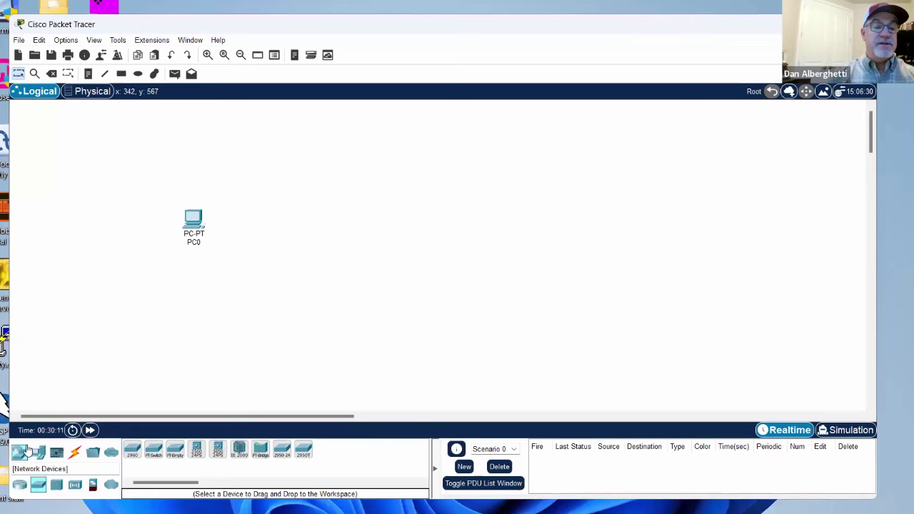
left_click(132, 453)
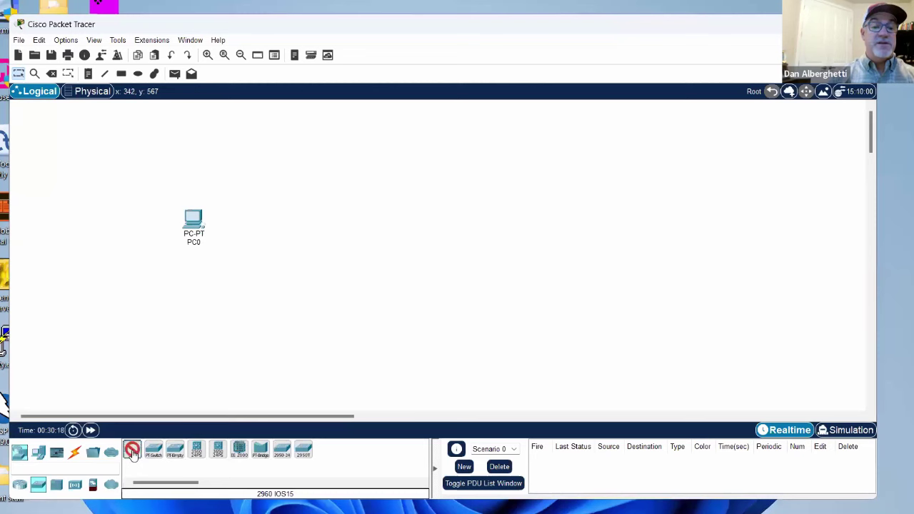
left_click(315, 225)
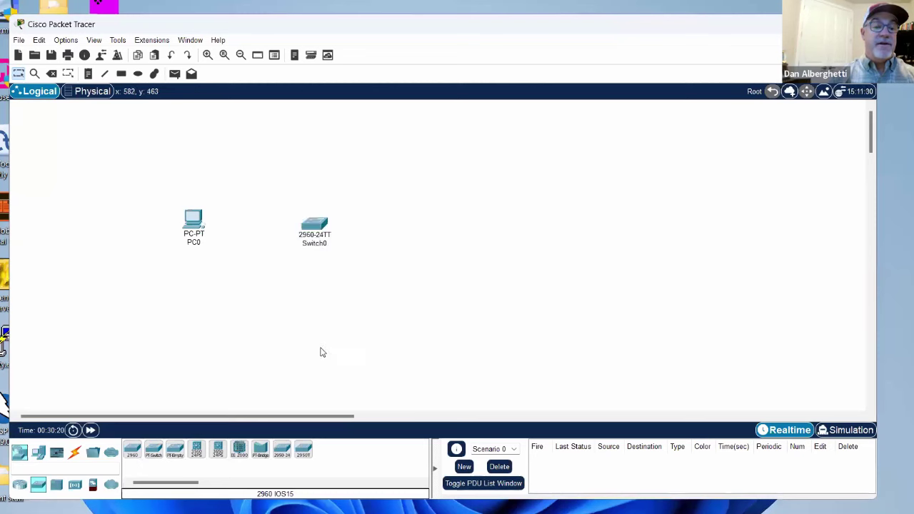
Step: Add a second PC (PC1), a laptop (Laptop0) and a server (Server0)
left_click(39, 454)
left_click(132, 450)
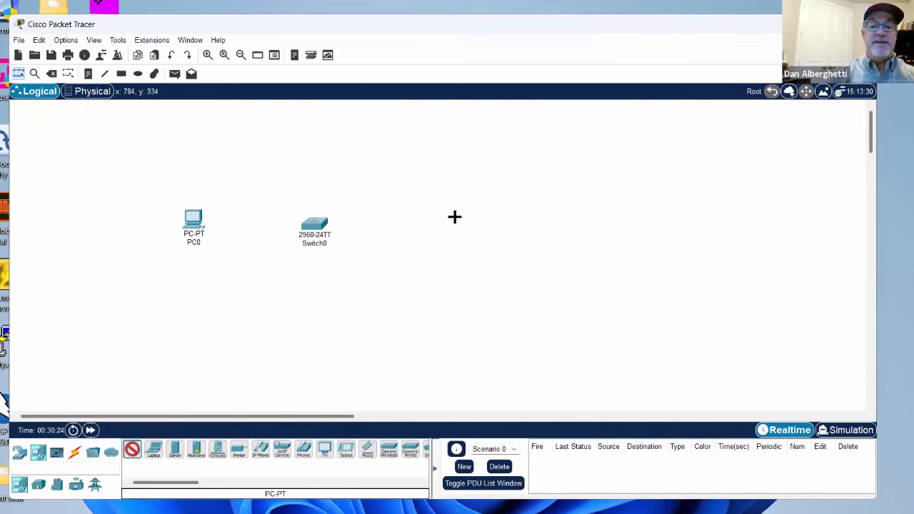
left_click(457, 218)
left_click(154, 457)
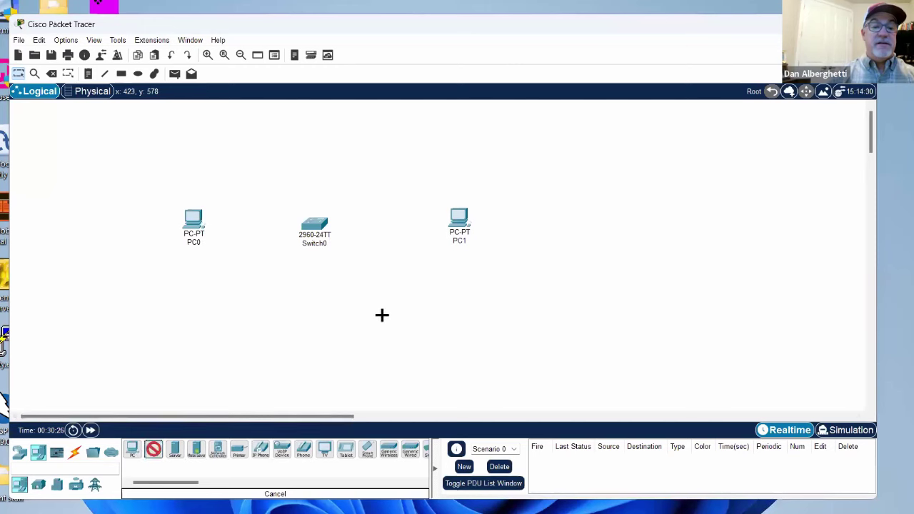
left_click(453, 297)
left_click(175, 448)
left_click(506, 266)
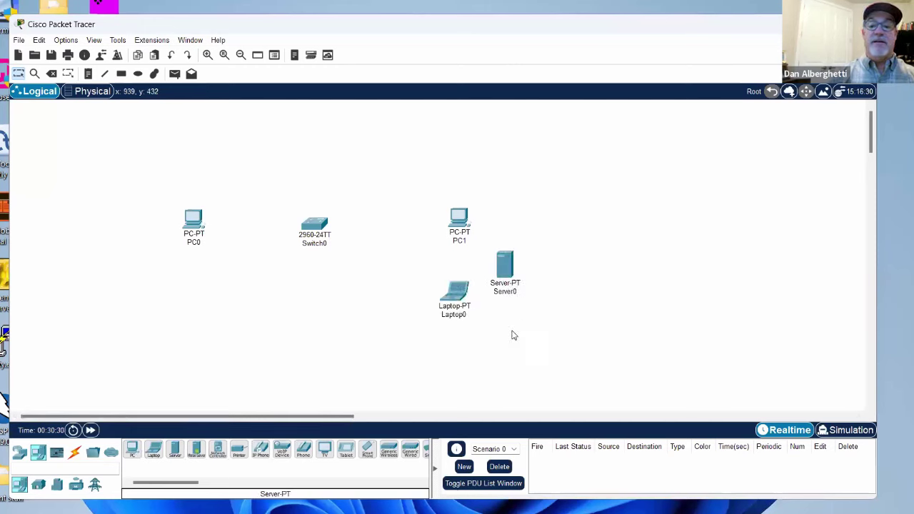
Step: Delete PC1, Laptop0 and Server0 from the canvas
left_click(51, 74)
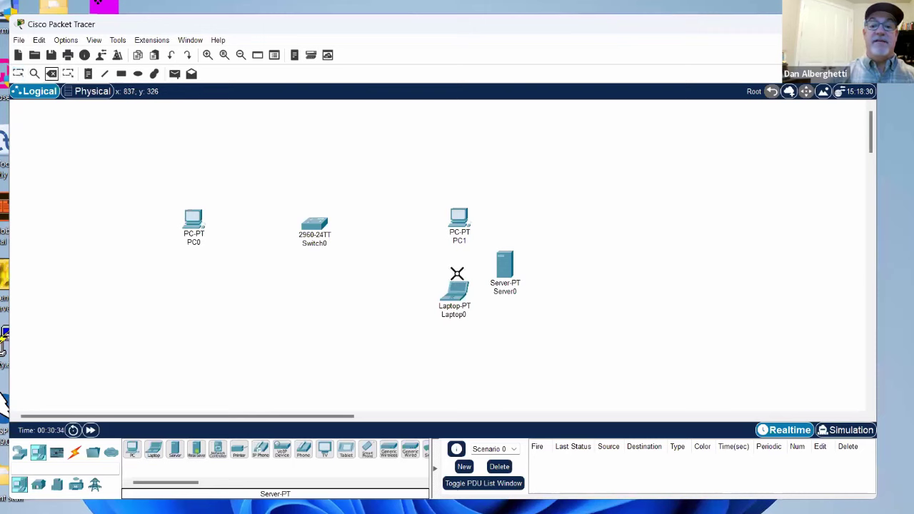
left_click(458, 221)
left_click(429, 282)
left_click(453, 295)
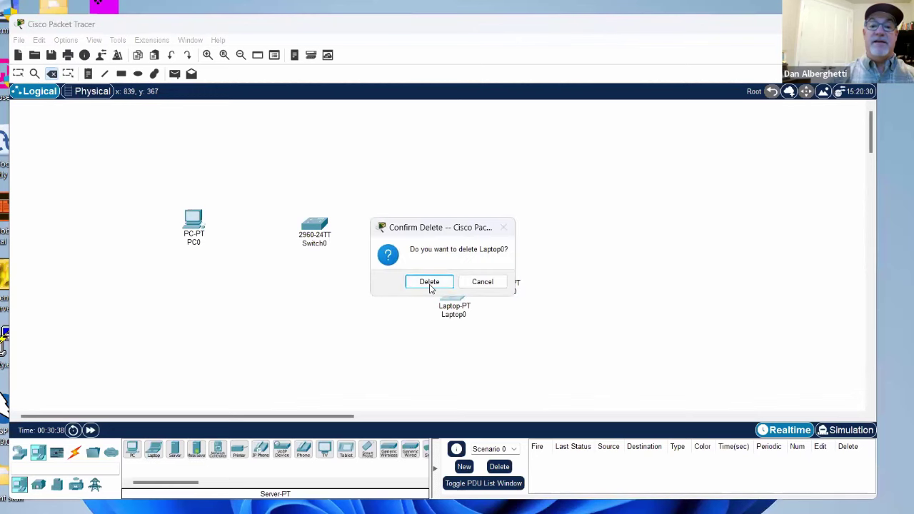
left_click(429, 283)
left_click(506, 296)
left_click(421, 288)
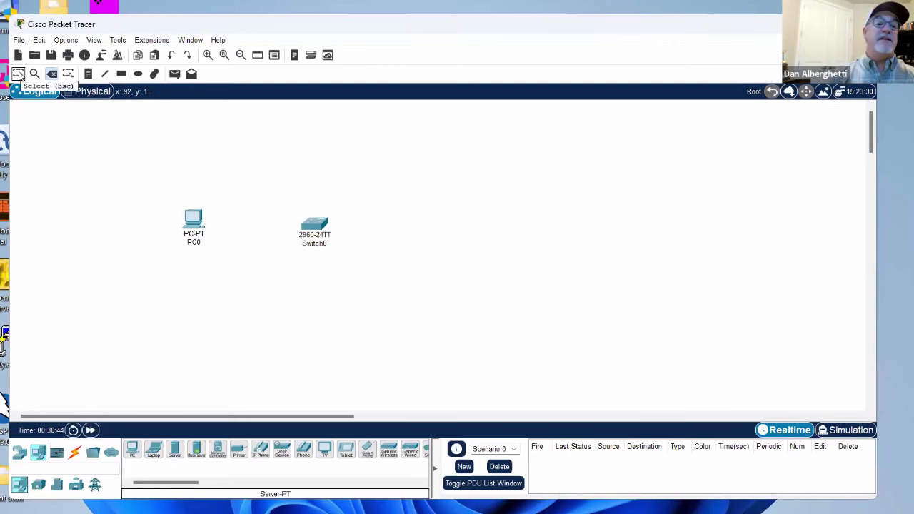
left_click(19, 75)
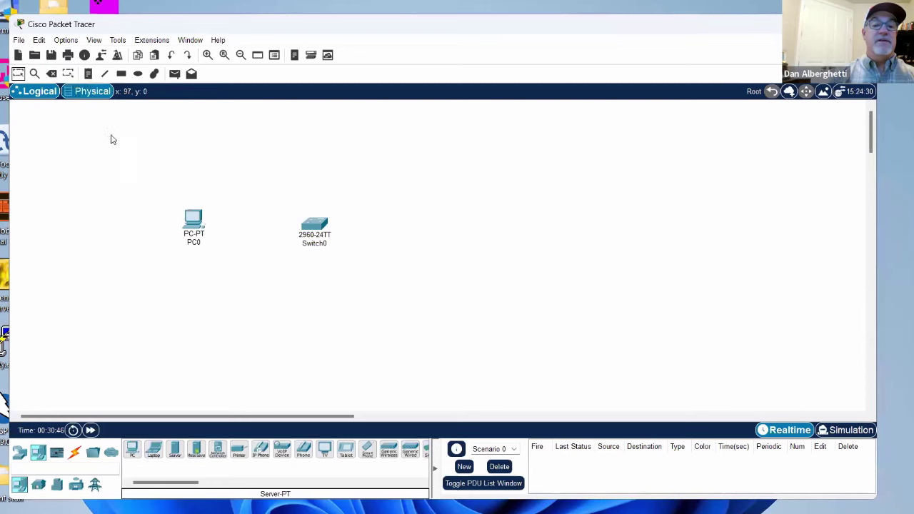
Step: Reposition PC0 and Switch0 further apart and zoom in on them
mouse_move(194, 226)
left_mouse_down()
mouse_move(145, 219)
mouse_move(201, 240)
left_mouse_up()
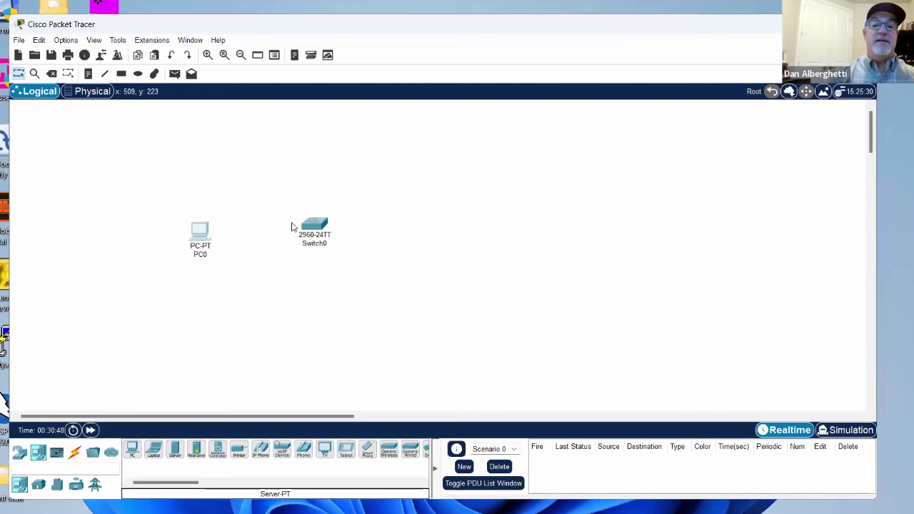
left_click_drag(307, 226, 357, 235)
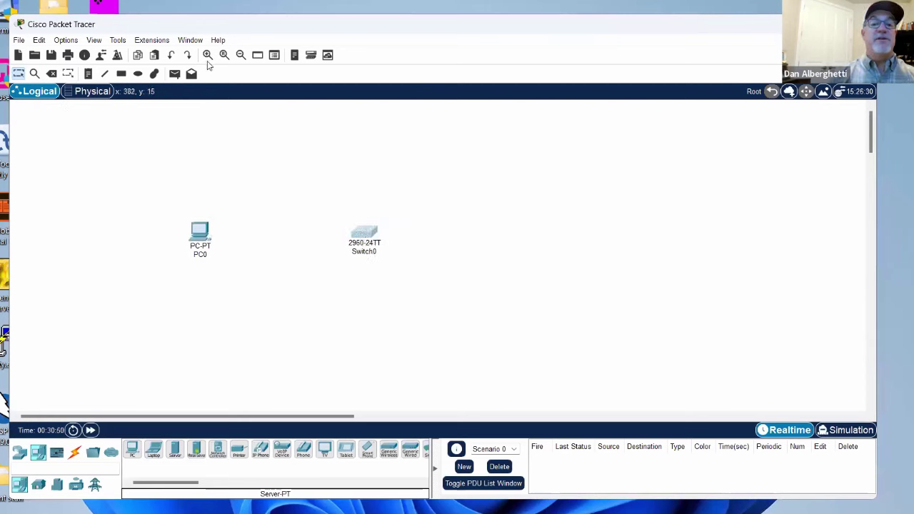
left_click(207, 55)
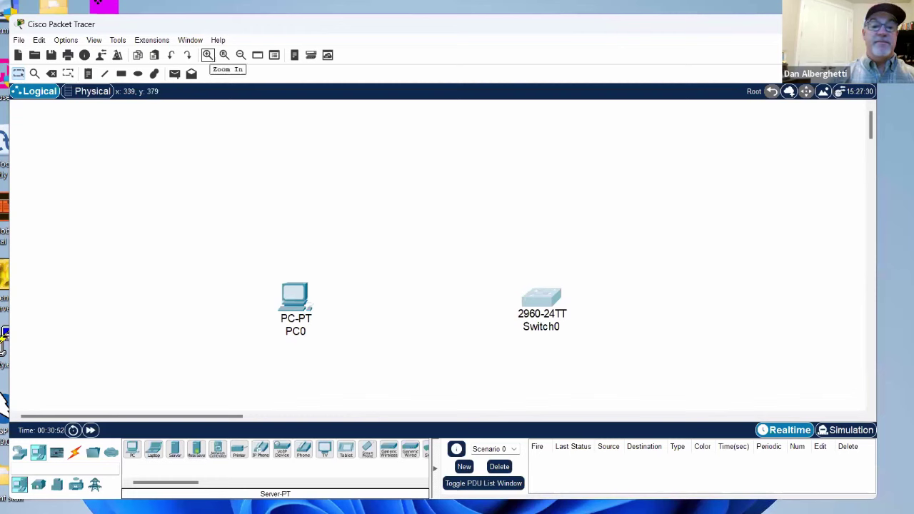
left_click_drag(212, 415, 246, 417)
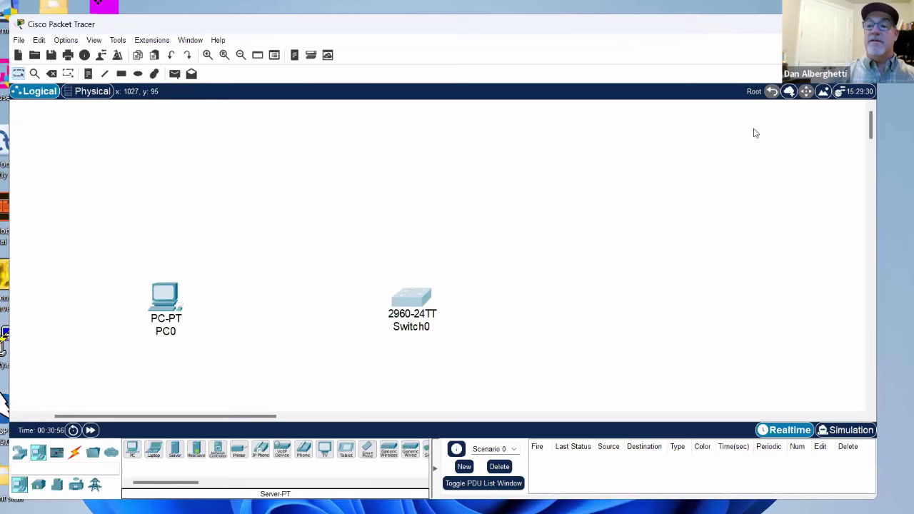
left_click_drag(874, 127, 875, 138)
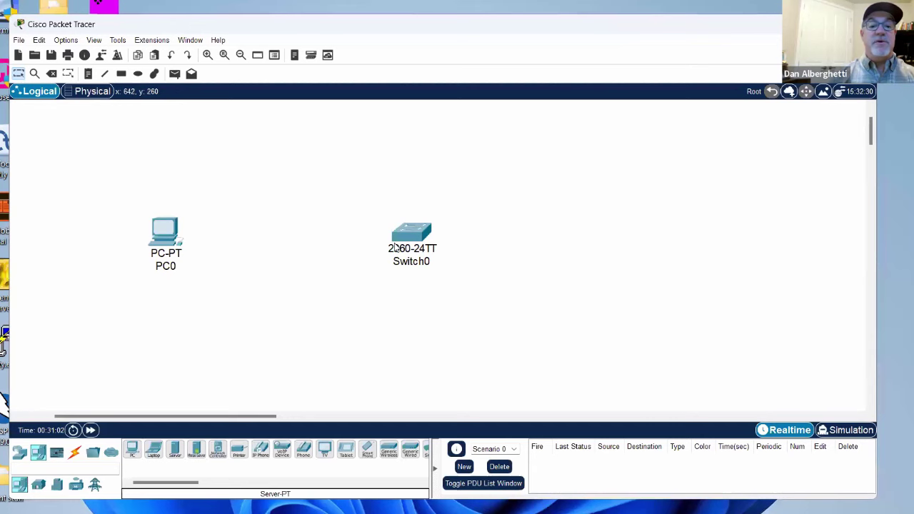
mouse_move(396, 249)
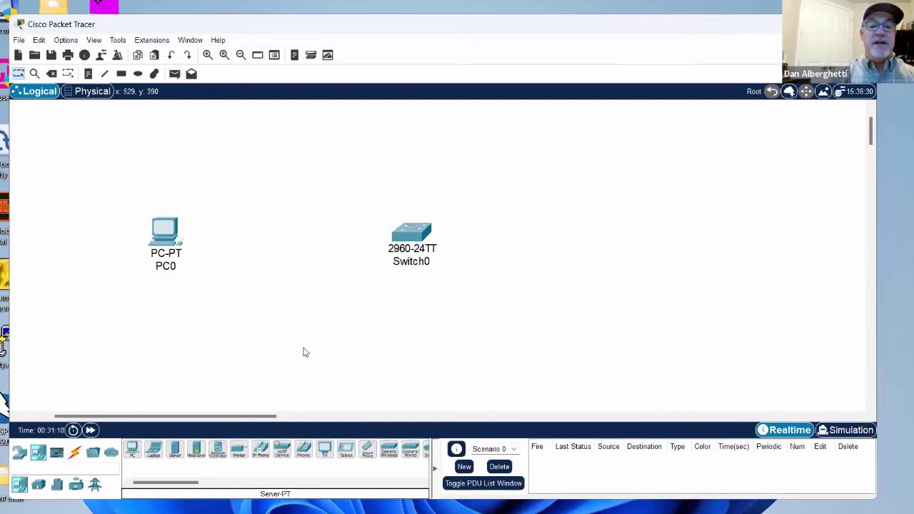
Step: Draw a console cable from PC0's RS 232 port to Switch0
left_click(75, 456)
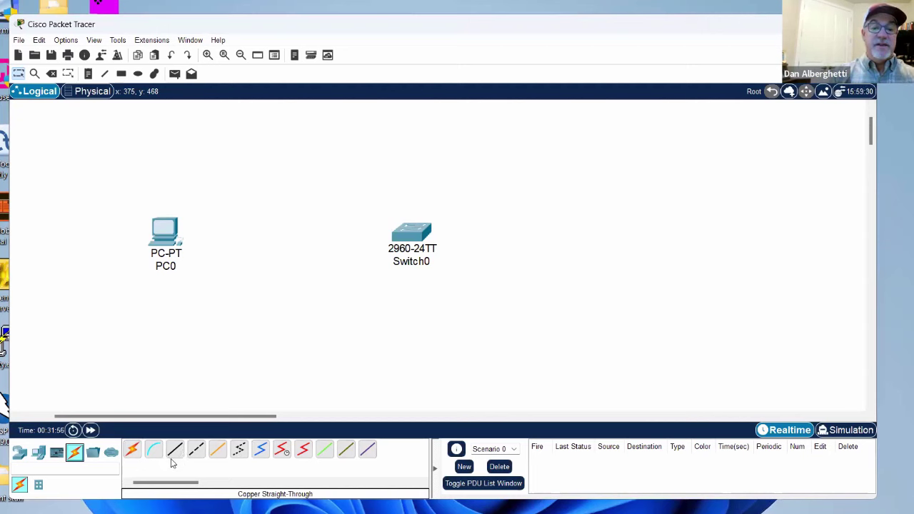
left_click(151, 452)
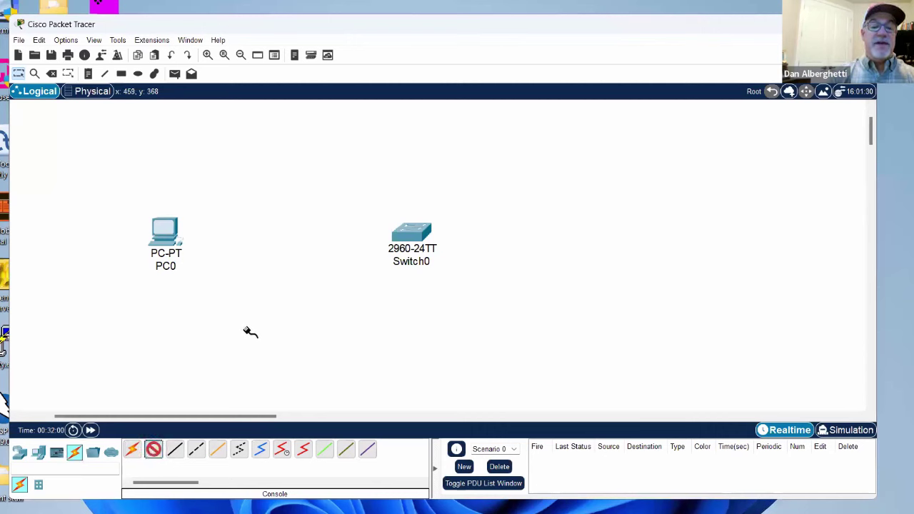
left_click(163, 234)
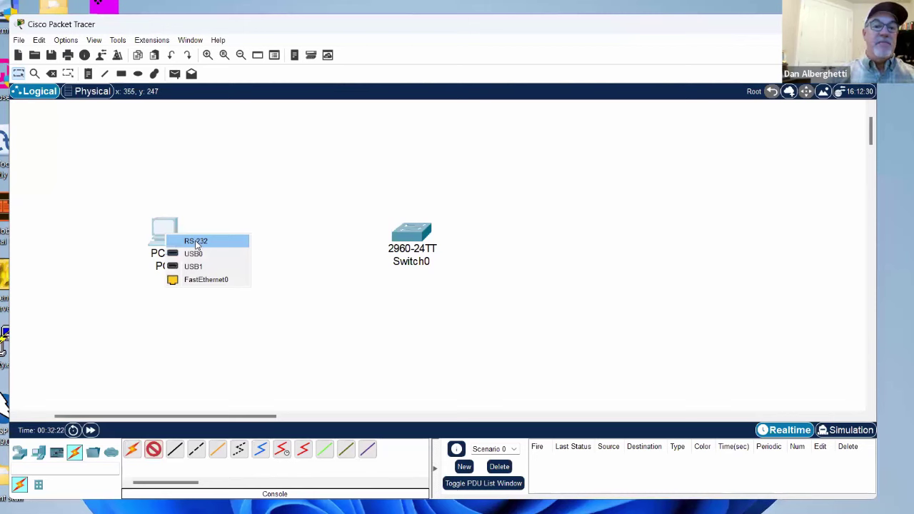
left_click(196, 244)
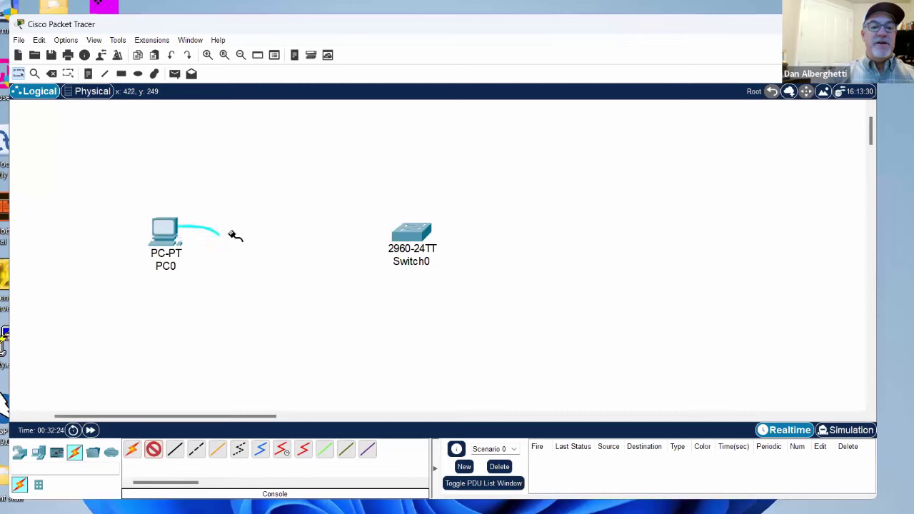
left_click(419, 232)
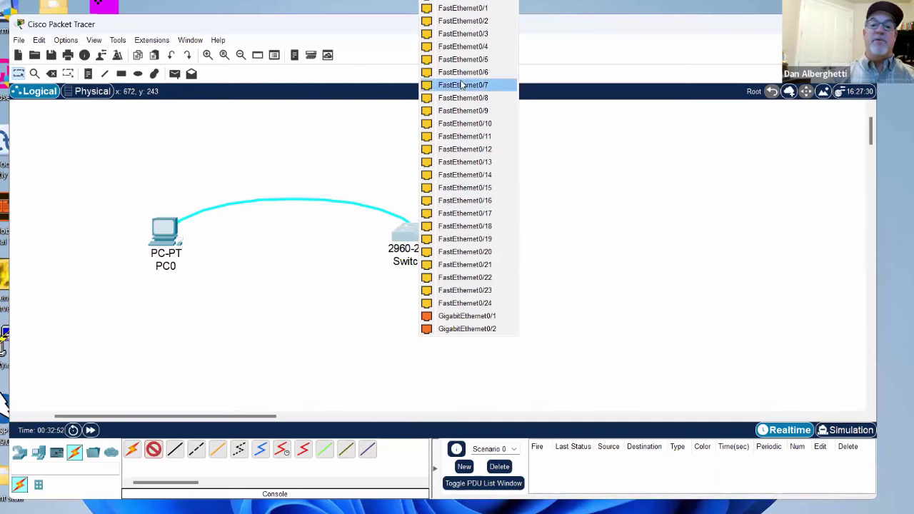
left_click(452, 6)
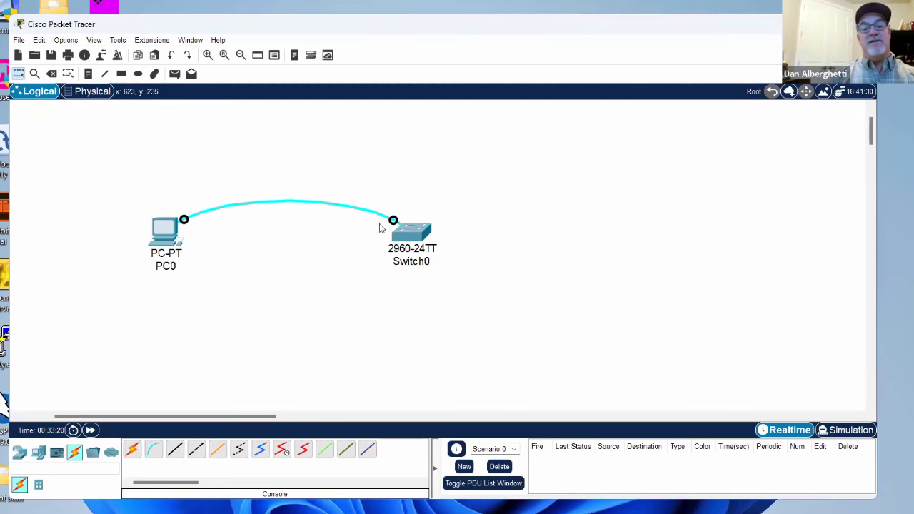
mouse_move(419, 239)
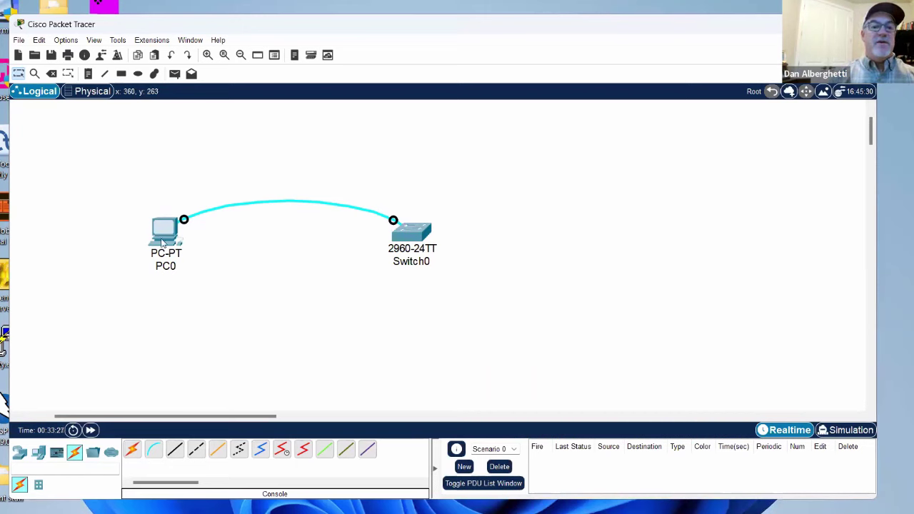
Step: View PC0's Desktop applications, then return to the main topology and select the PuTTY shortcut
left_click_drag(162, 243, 159, 237)
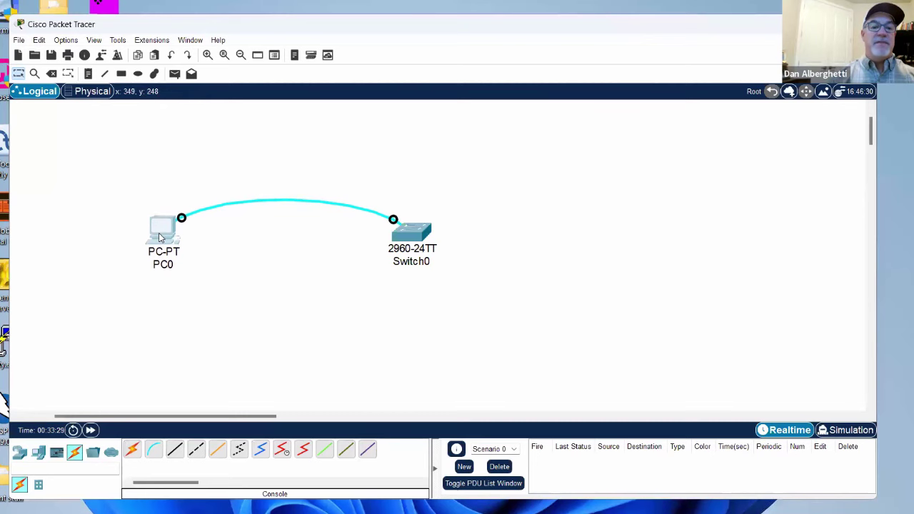
left_click(158, 233)
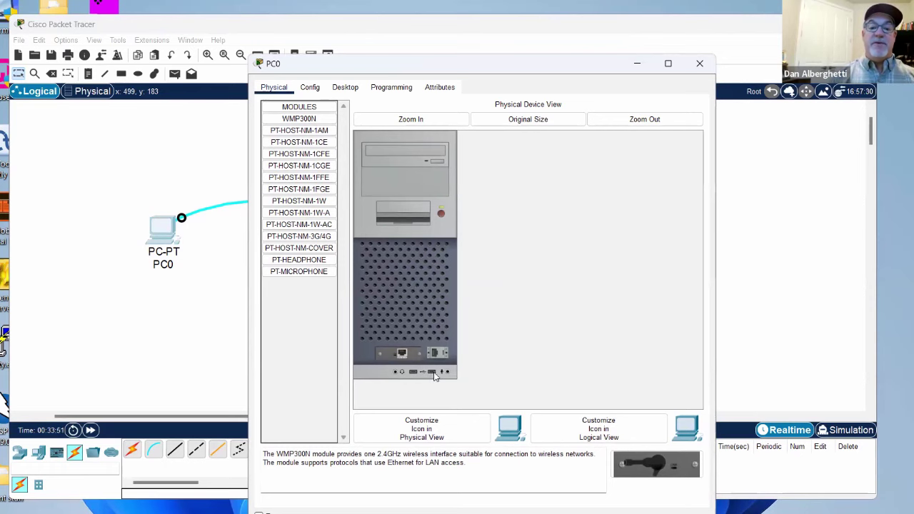
left_click(345, 88)
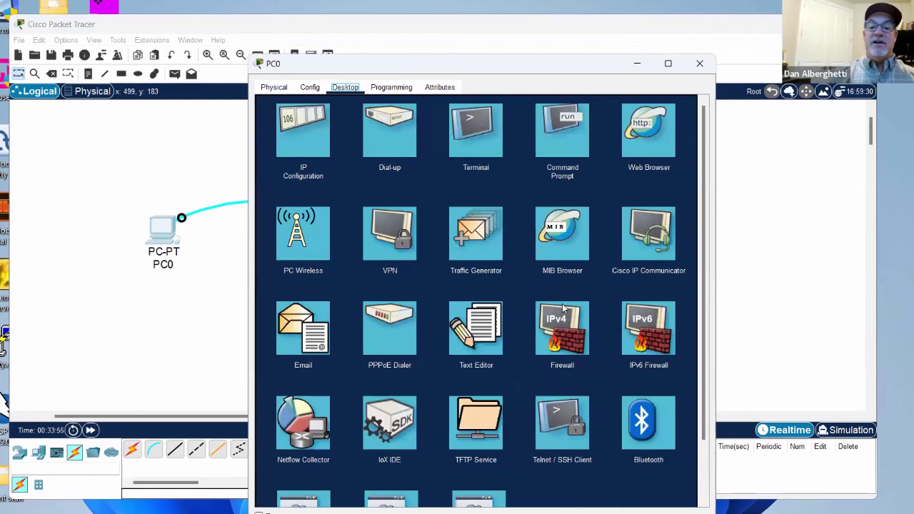
scroll(707, 348, "down", 1)
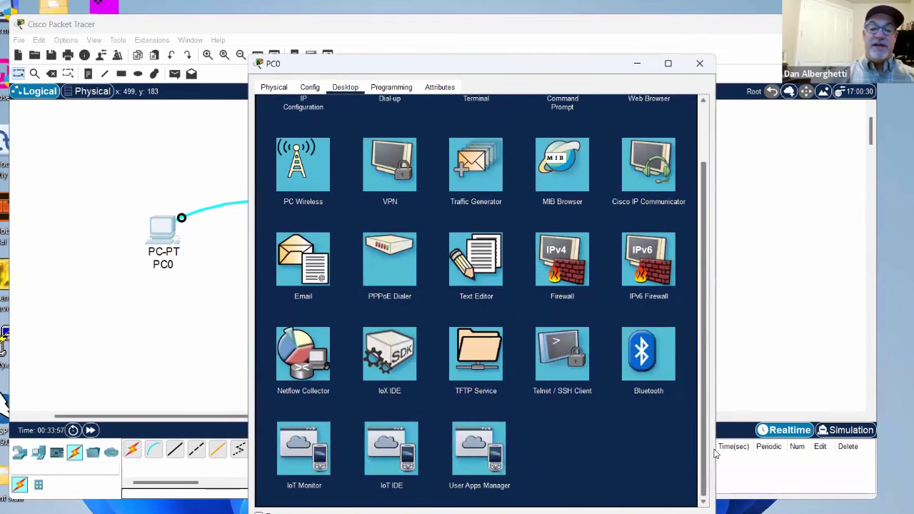
scroll(719, 273, "up", 1)
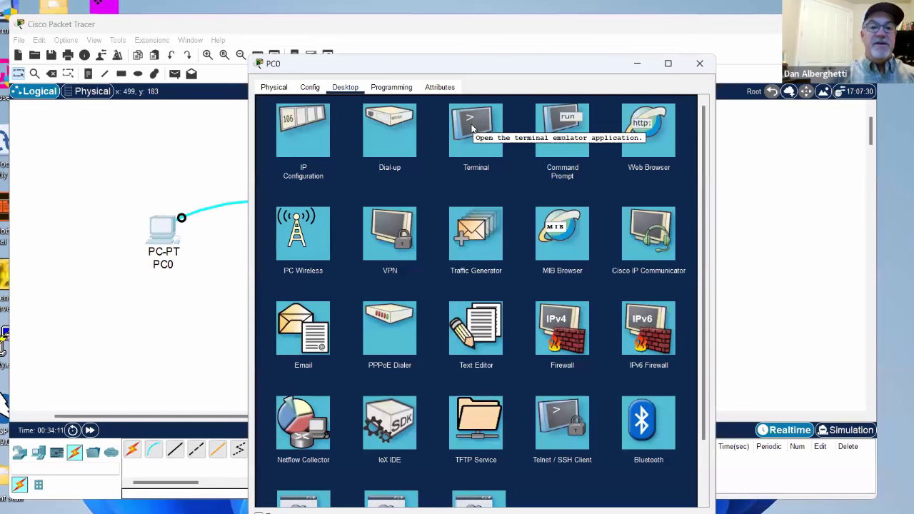
left_click(519, 55)
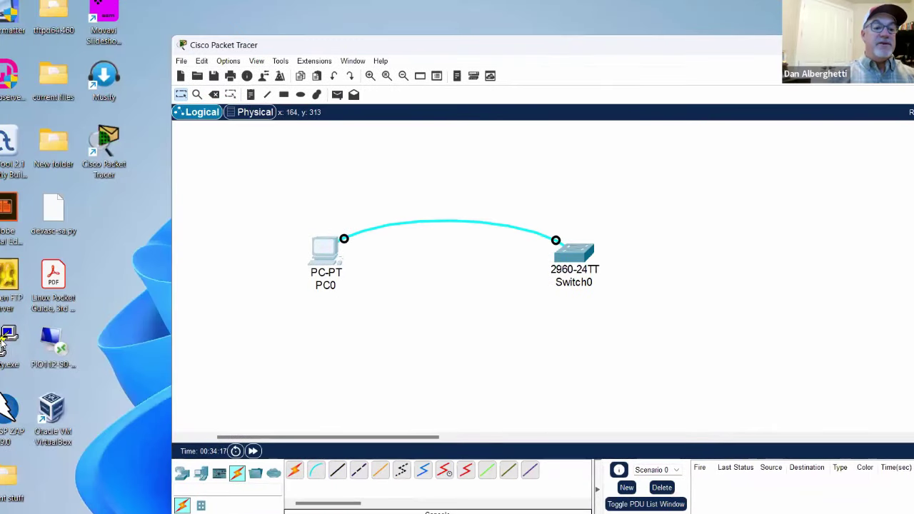
left_click(5, 340)
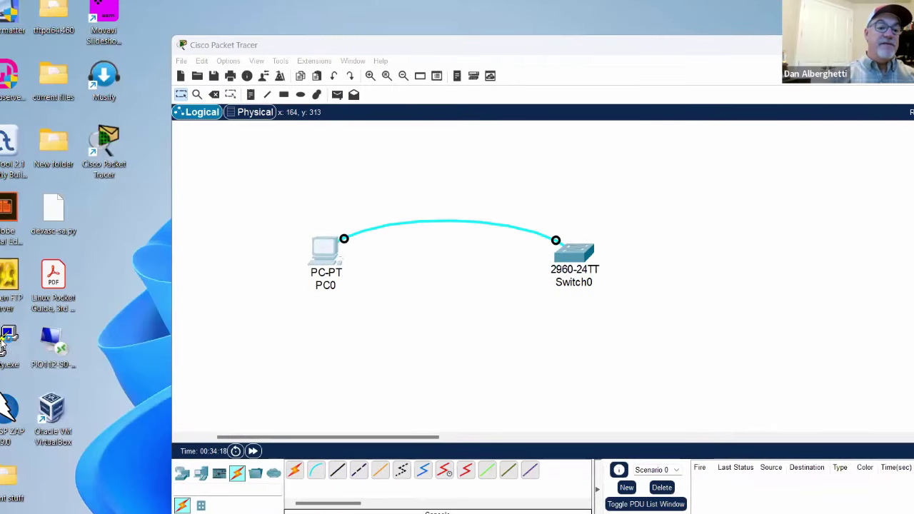
Step: Launch PuTTY, switch it to Serial on COM1, then cancel without connecting
double_click(6, 340)
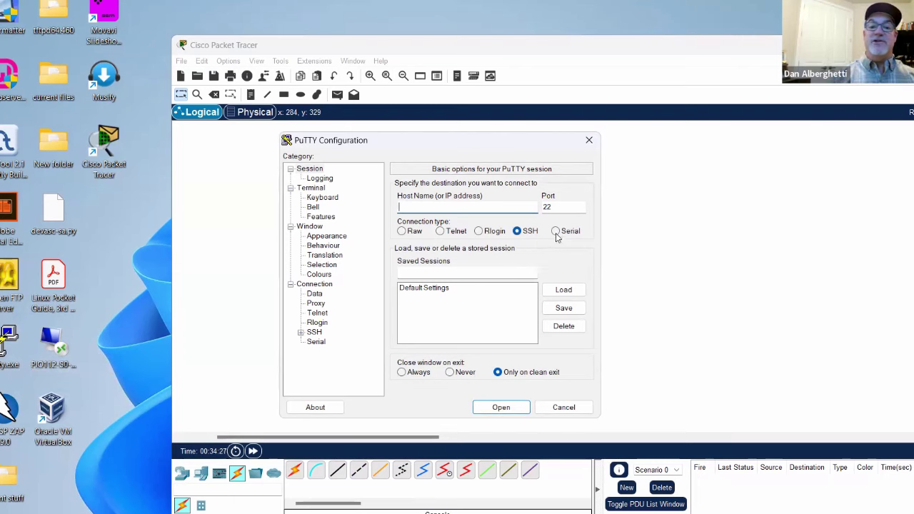
left_click(555, 233)
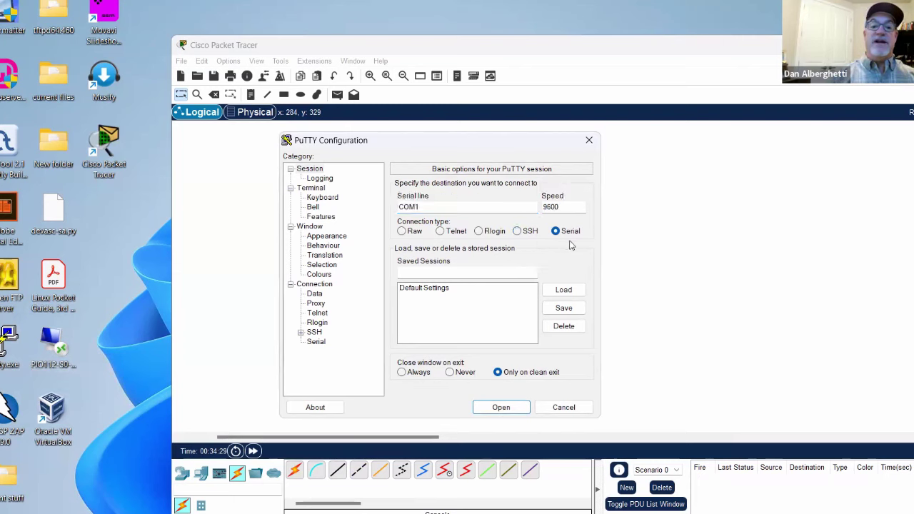
left_click_drag(422, 208, 392, 209)
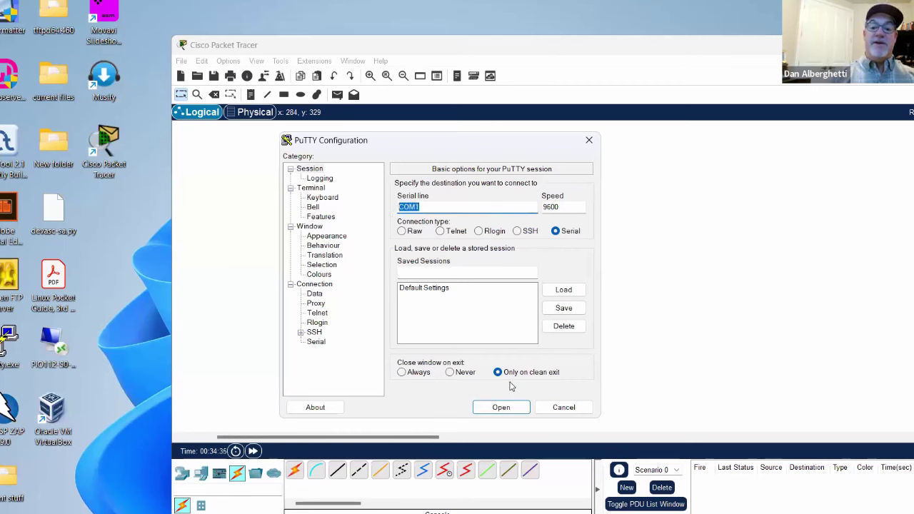
left_click(566, 407)
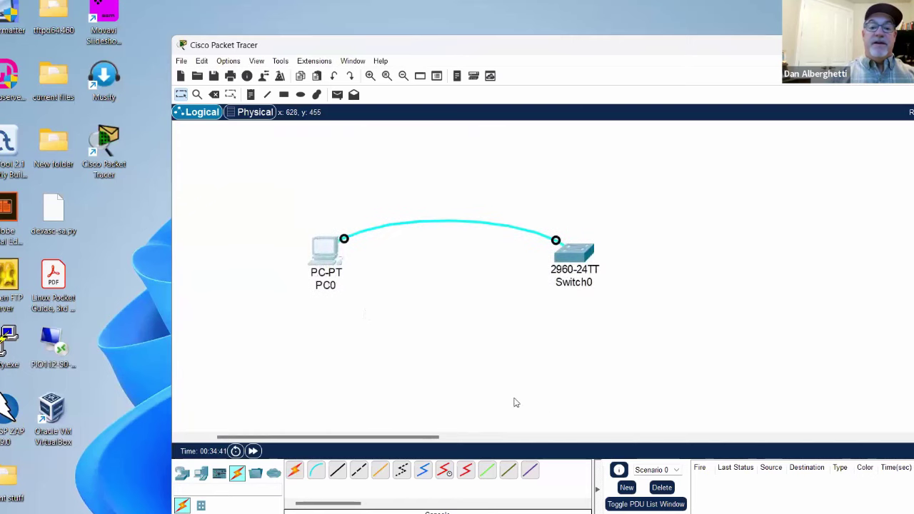
Step: Start PC0's Terminal at 9600 baud, 8 data bits, no parity, 1 stop bit
left_click(323, 262)
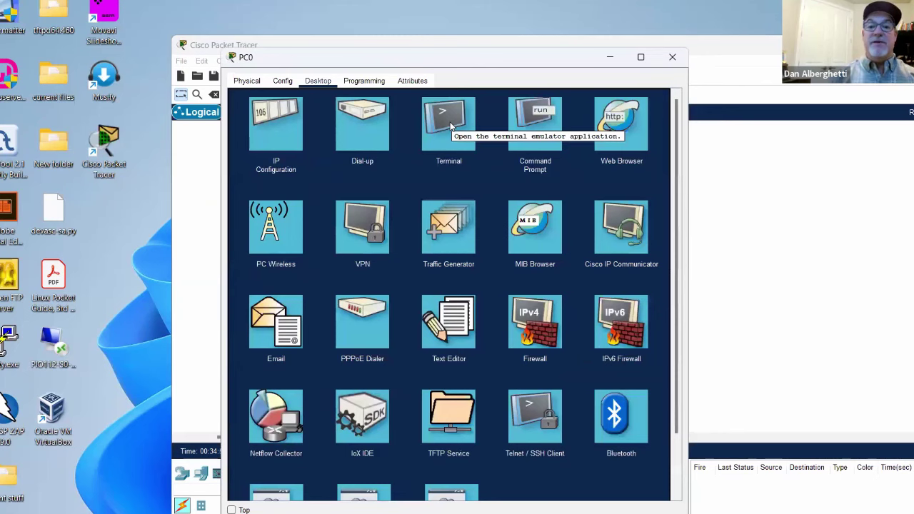
left_click(449, 126)
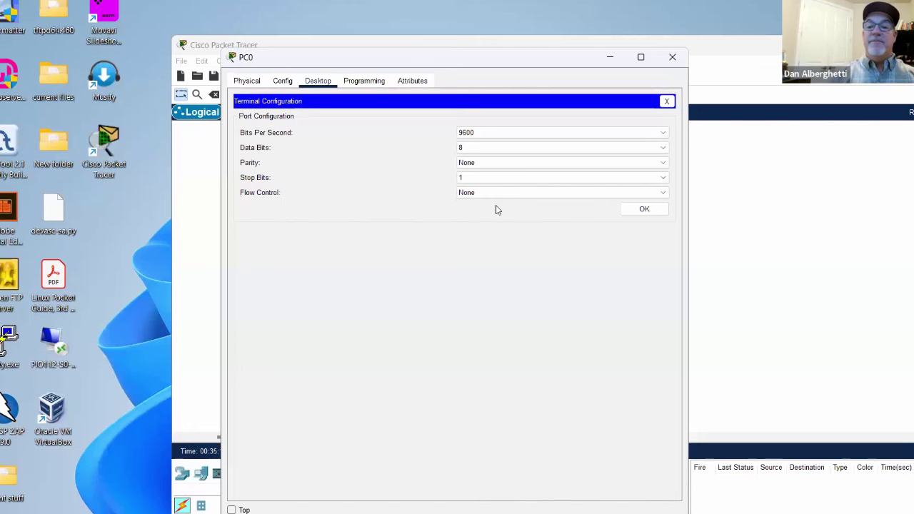
left_click(645, 209)
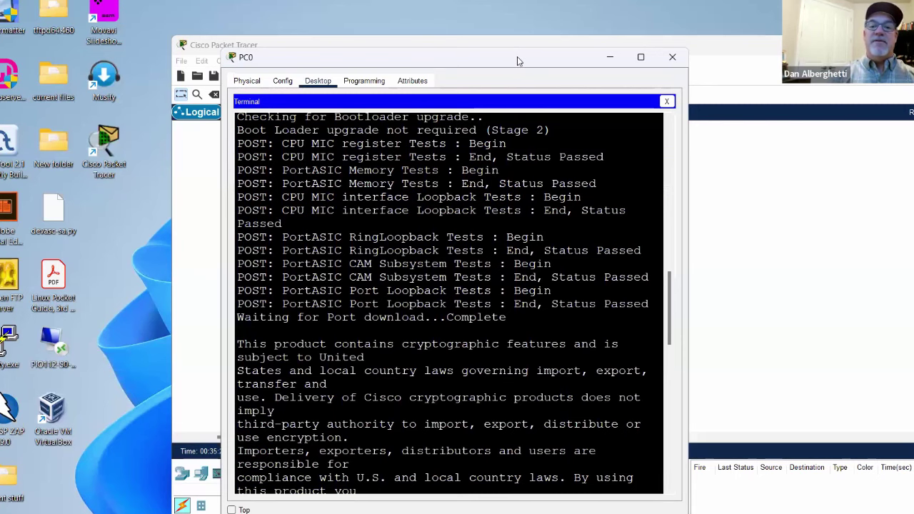
Step: Move and widen PC0's window so the terminal lines fit
left_click_drag(517, 56, 540, 21)
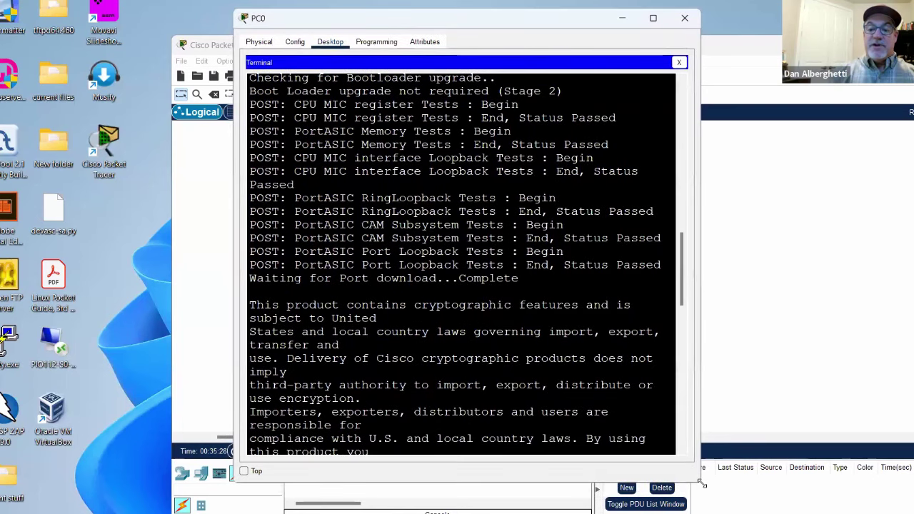
left_click_drag(702, 129, 906, 129)
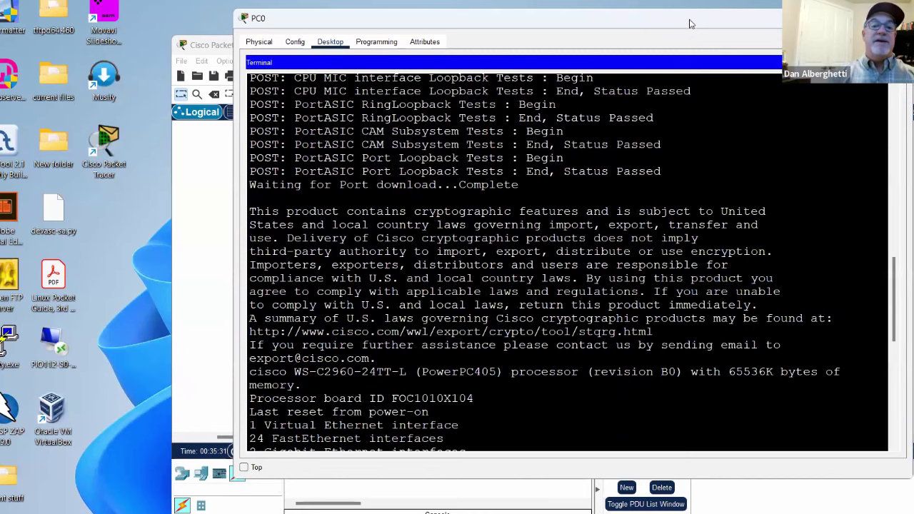
left_click_drag(690, 24, 529, 33)
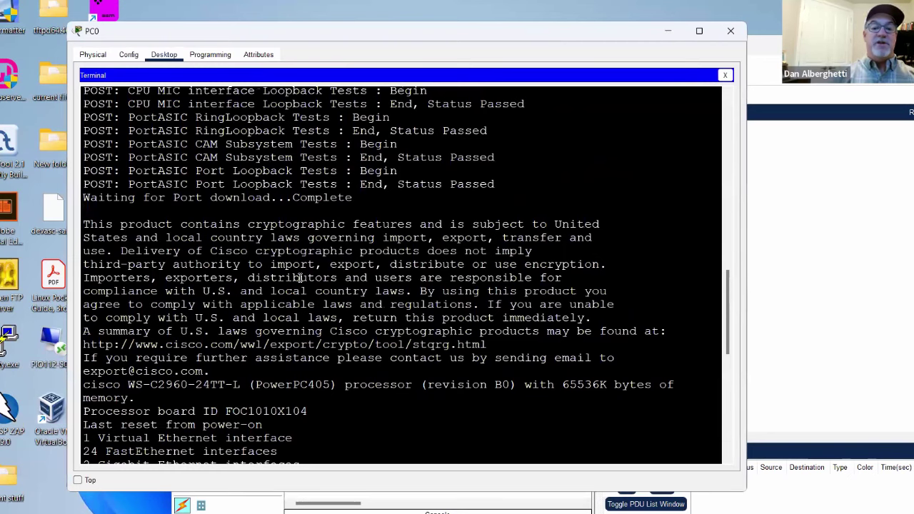
Step: Wake the console with Enter to reach the Switch> prompt
key("Return")
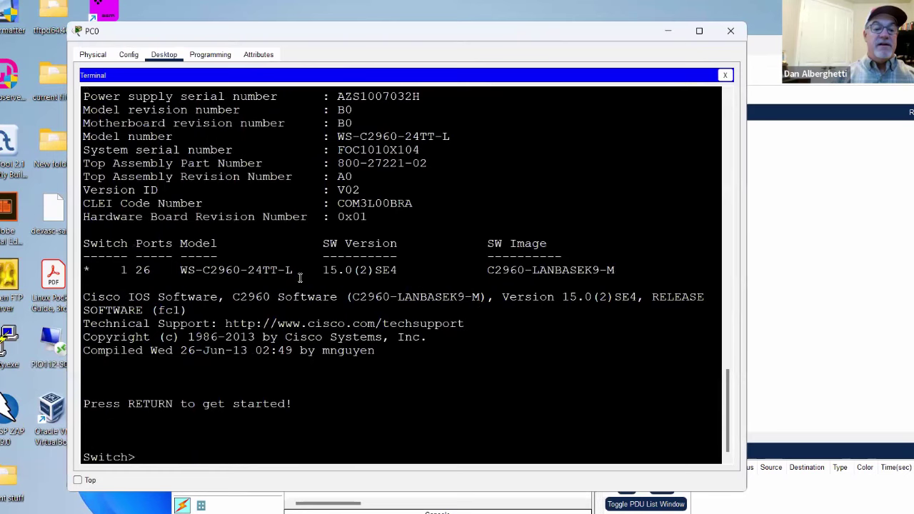
key("Return")
key("Return")
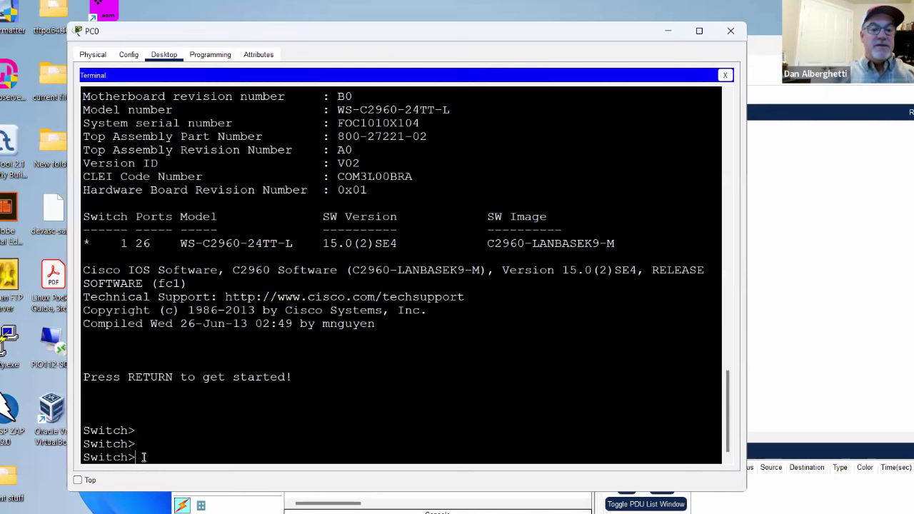
left_click_drag(82, 457, 130, 459)
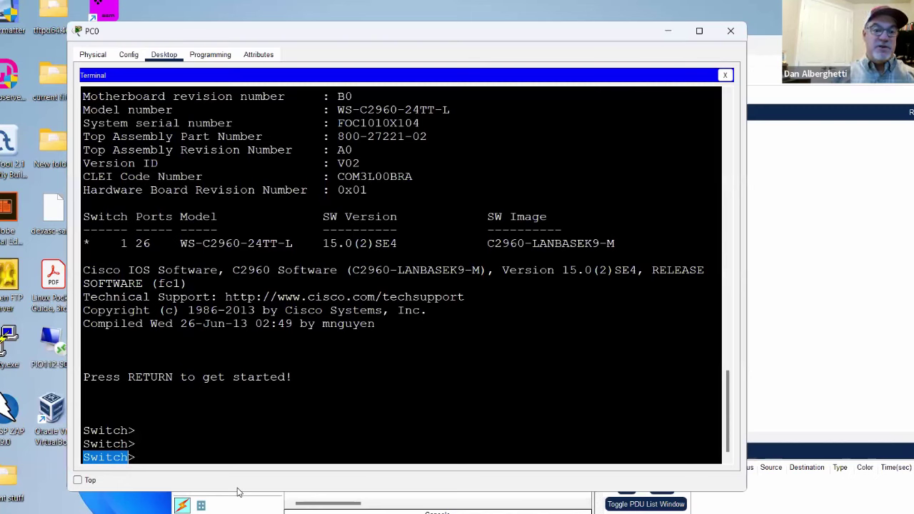
left_click(145, 459)
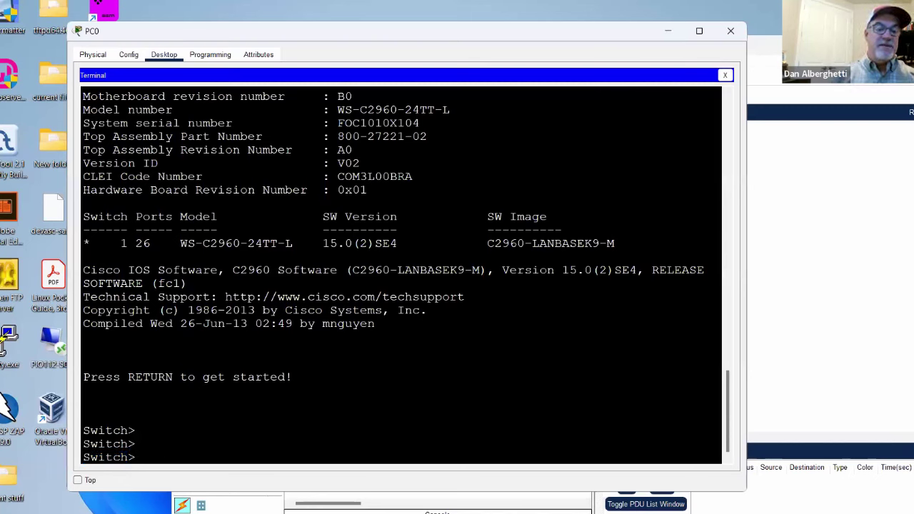
mouse_move(182, 505)
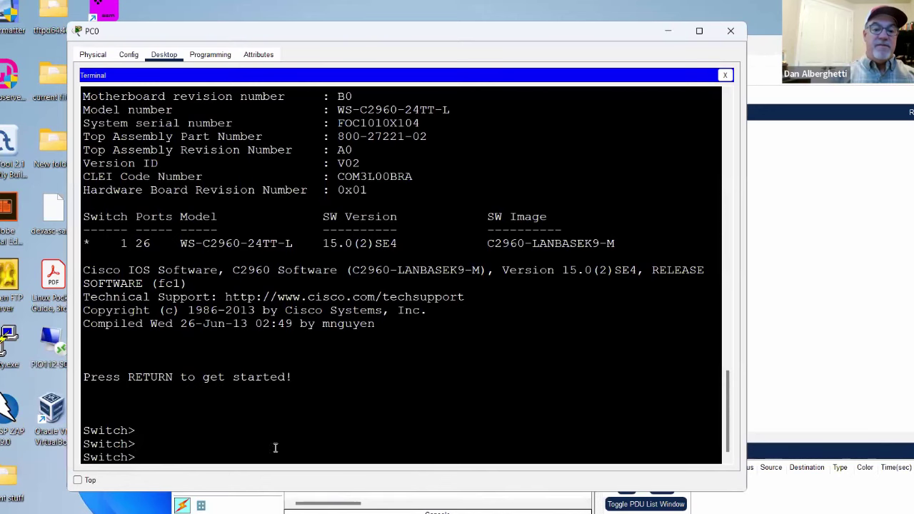
Step: Run ? at Switch> and highlight telnet, traceroute, ping, connect and show in the help list
key("Return")
key("Return")
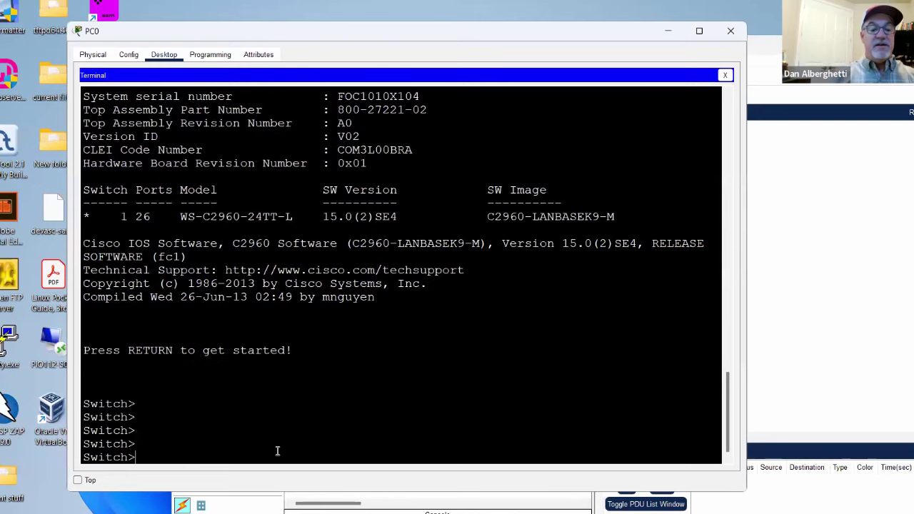
type("?")
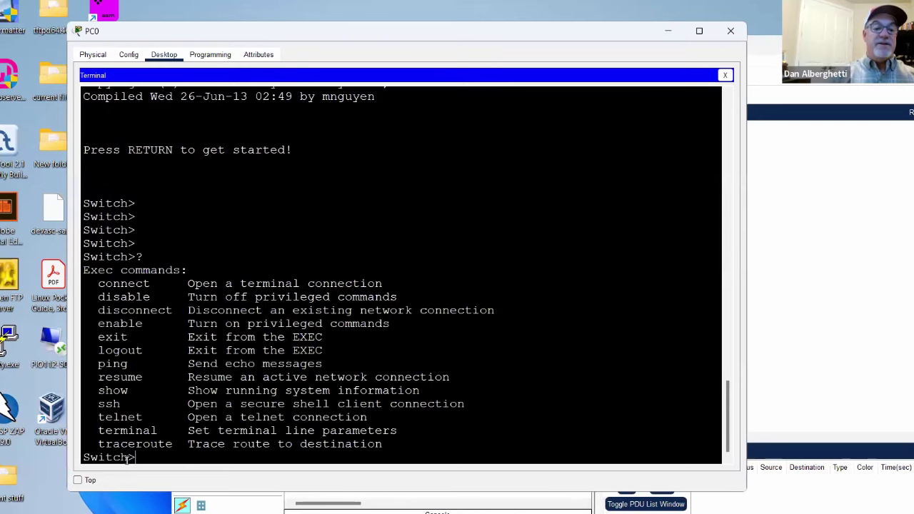
left_click_drag(98, 417, 142, 418)
left_click_drag(98, 444, 149, 444)
left_click_drag(98, 363, 139, 364)
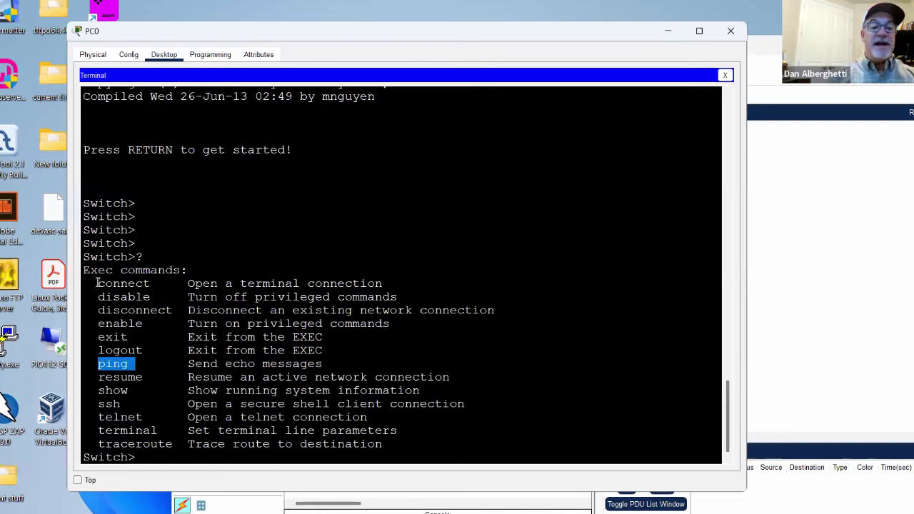
left_click_drag(90, 284, 166, 284)
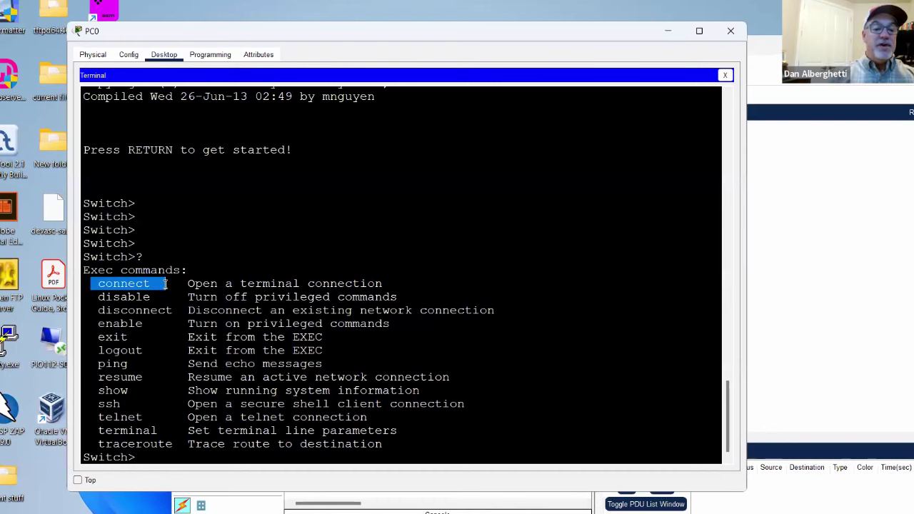
left_click_drag(98, 390, 137, 390)
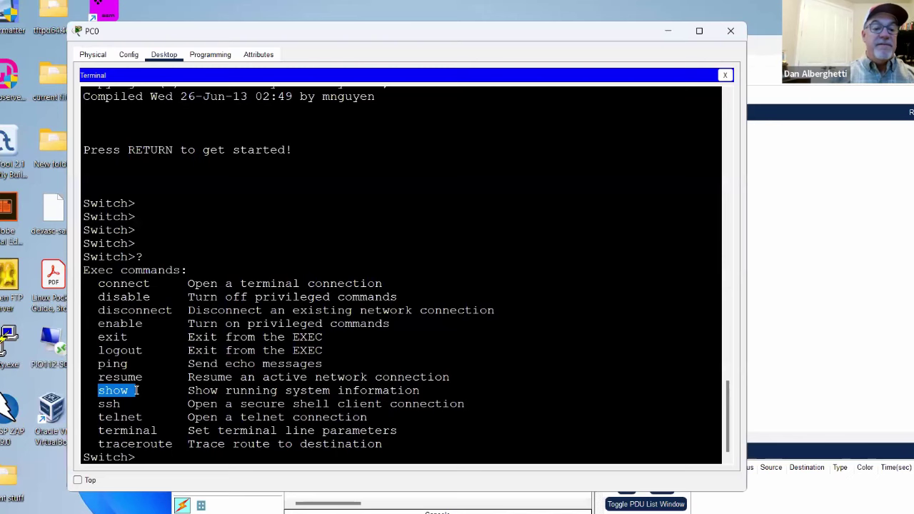
left_click(121, 426)
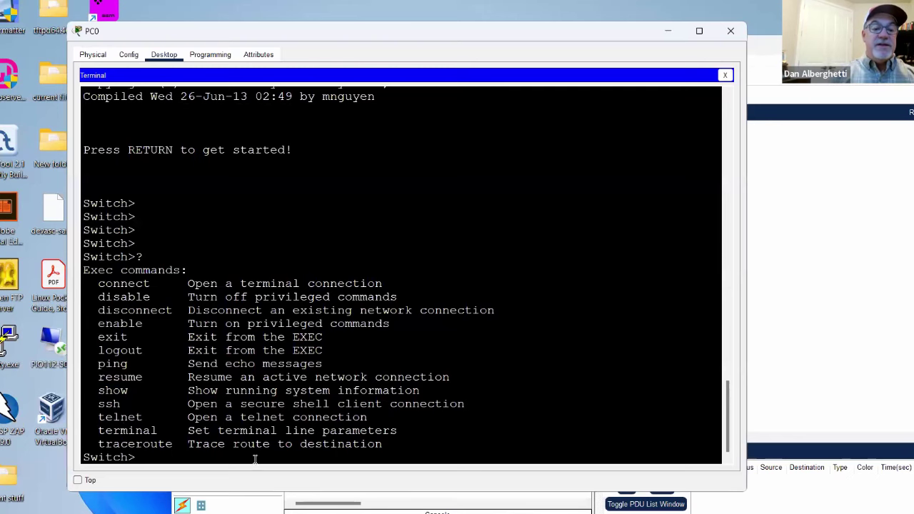
Step: Move PC0's window higher to reveal the terminal history and leave a fresh Switch> prompt
key("Return")
key("Return")
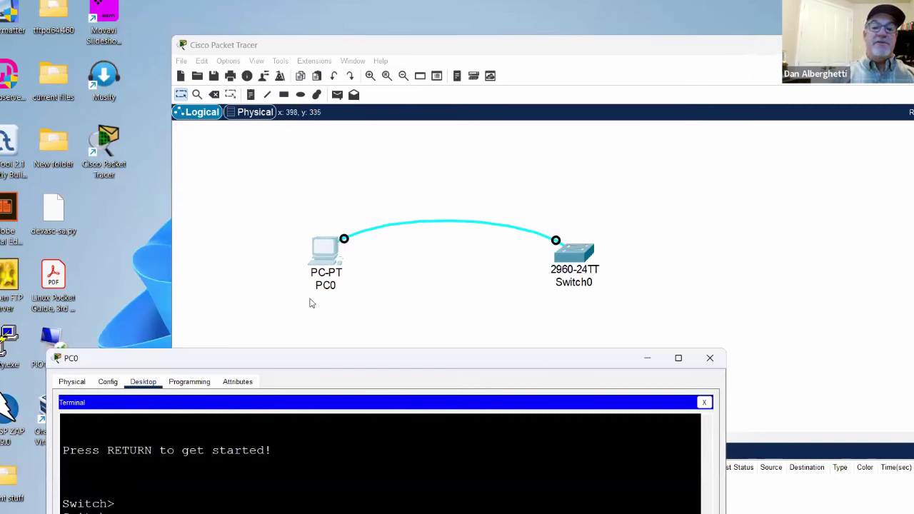
left_click_drag(526, 358, 529, 343)
double_click(528, 343)
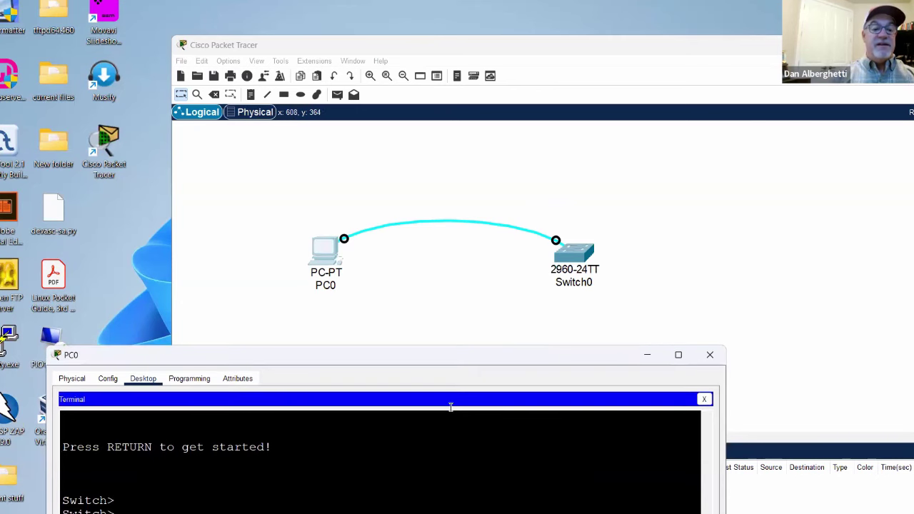
key("Return")
key("Return")
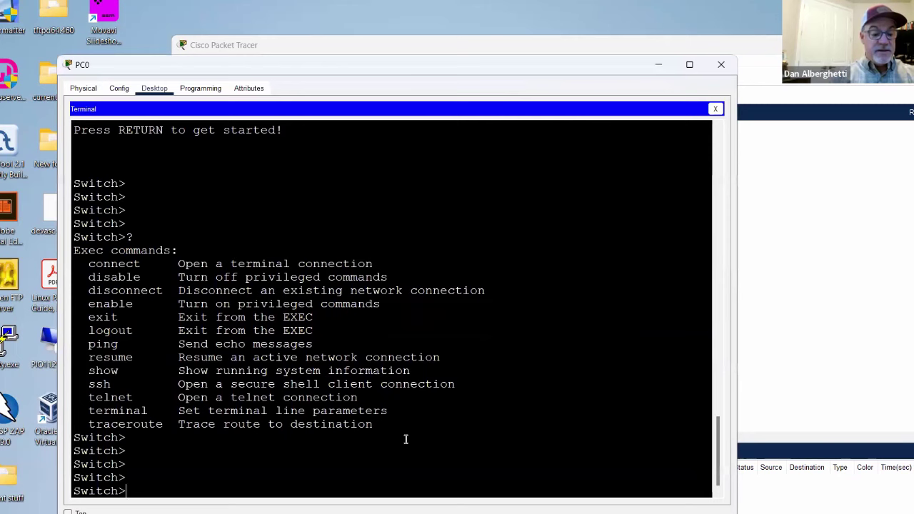
Step: List the switch's show options with show ?, highlighting arp and clock, then page to the end
type("show")
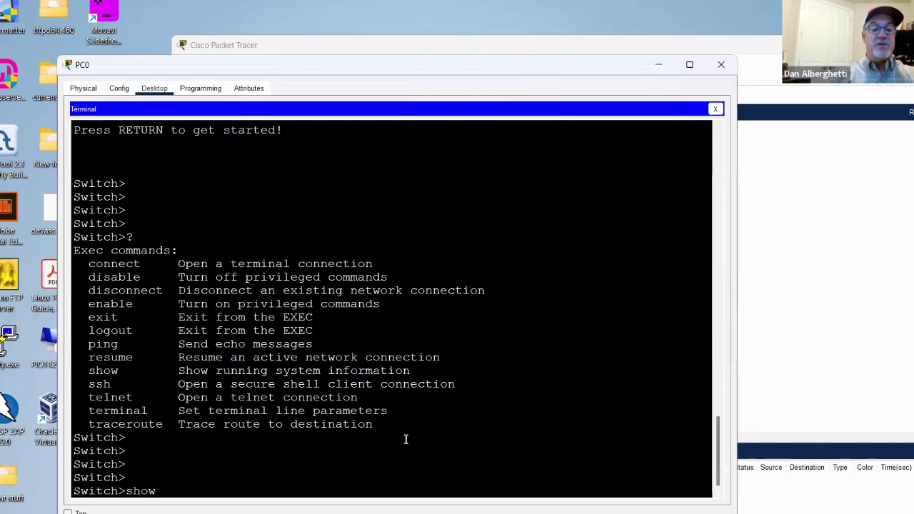
type(" ?")
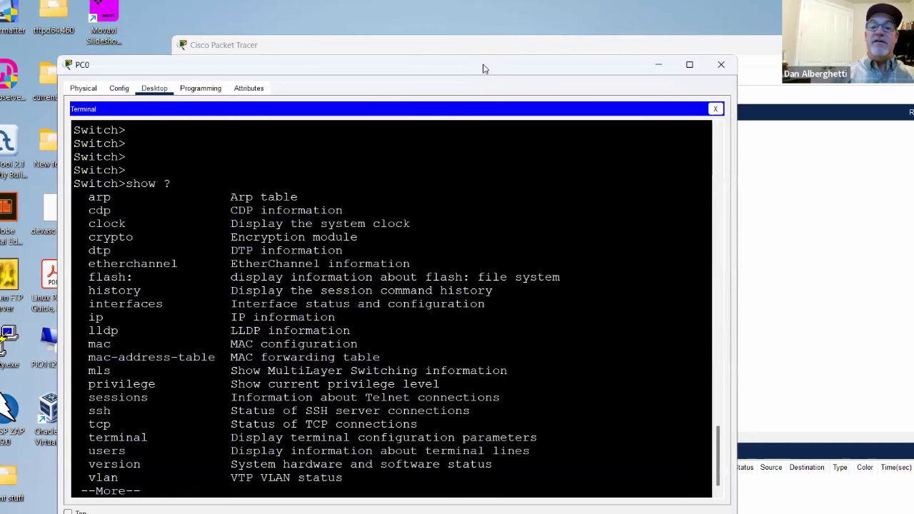
left_click_drag(483, 69, 518, 54)
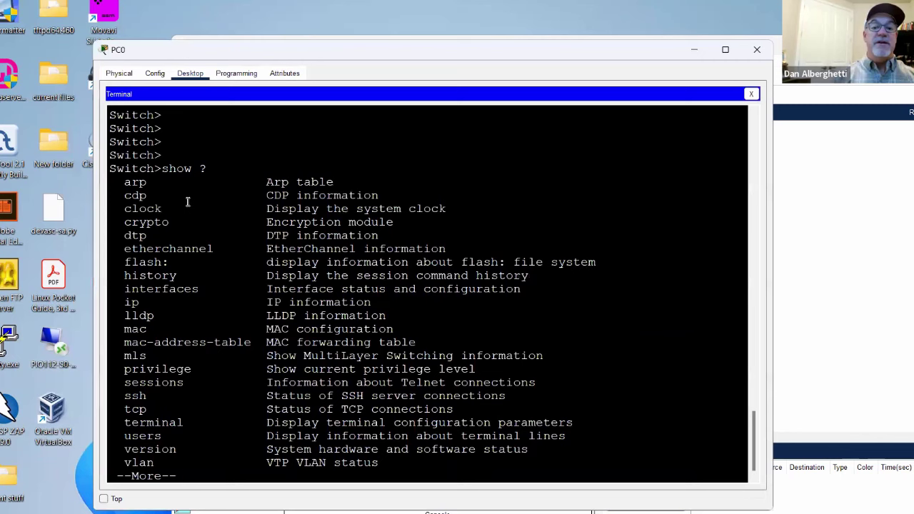
double_click(126, 184)
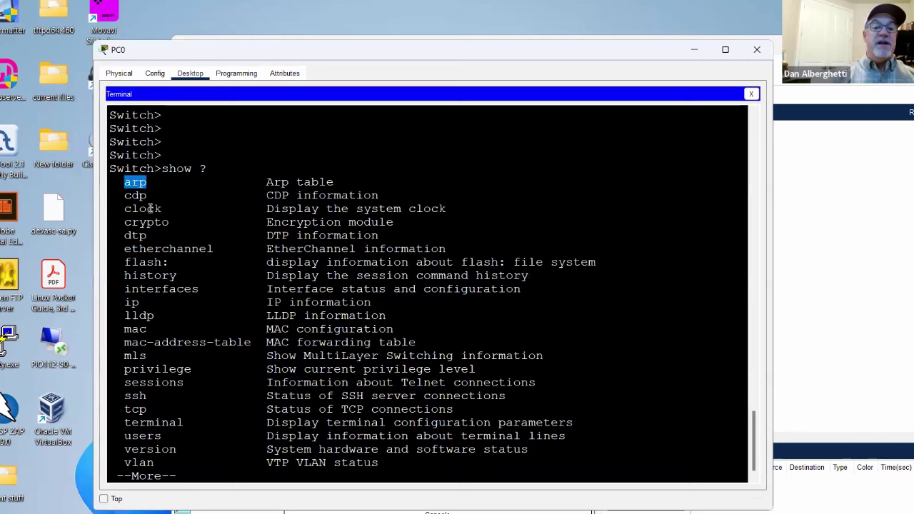
left_click(124, 208)
double_click(162, 208)
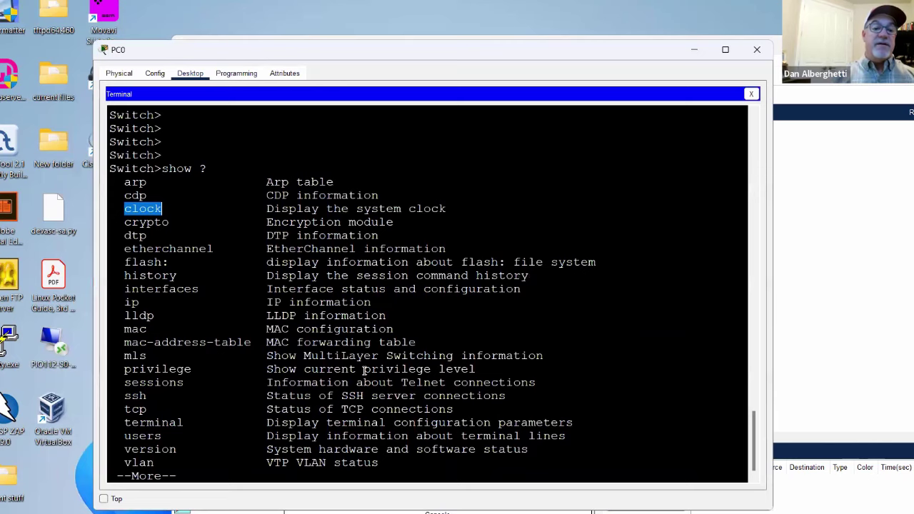
key("space")
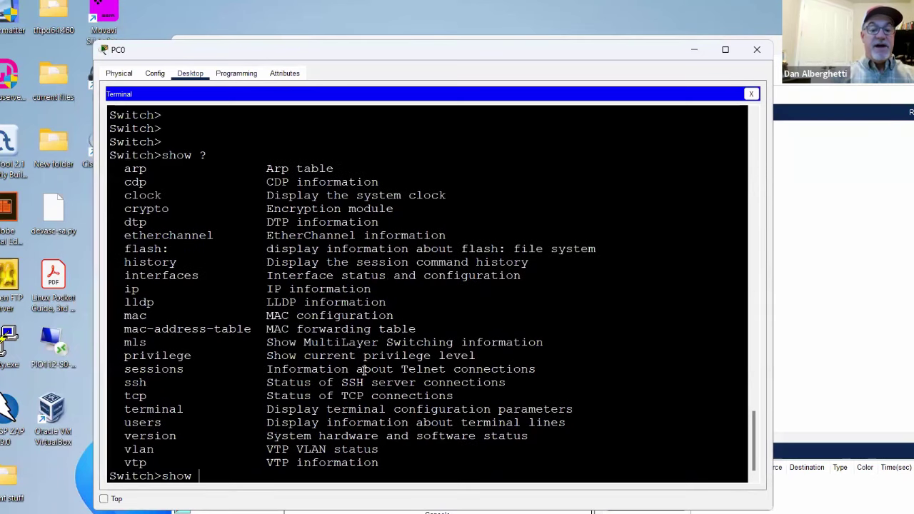
Step: Run show clock and highlight the time 0:7:10.174 and the date Mar 1 1993
type("clock")
key("Return")
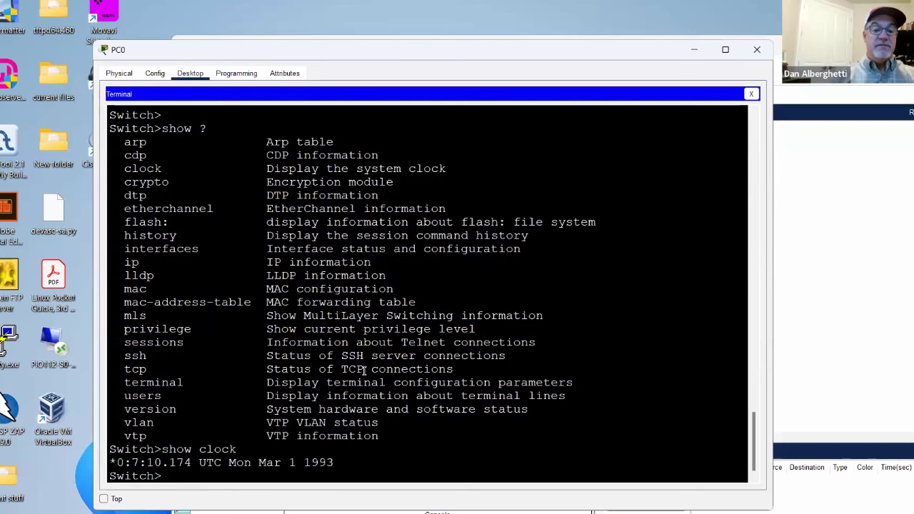
left_click_drag(312, 461, 343, 464)
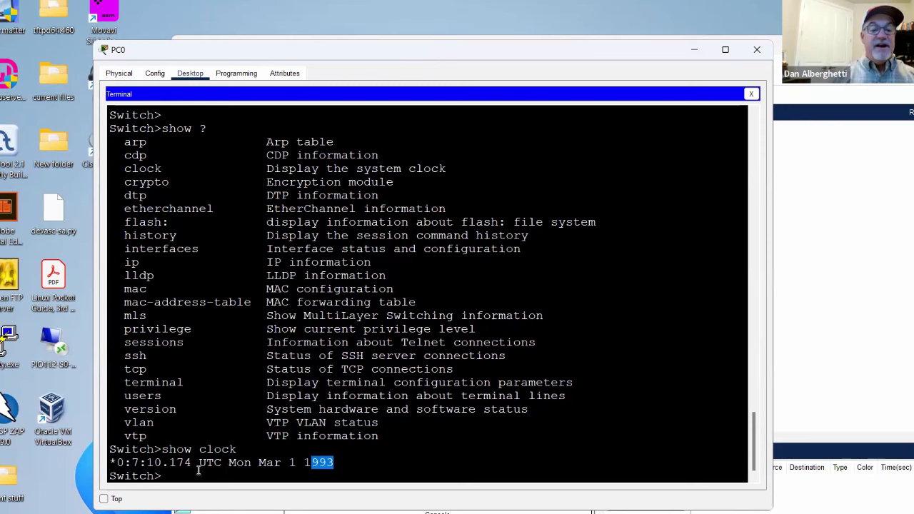
left_click_drag(126, 462, 175, 462)
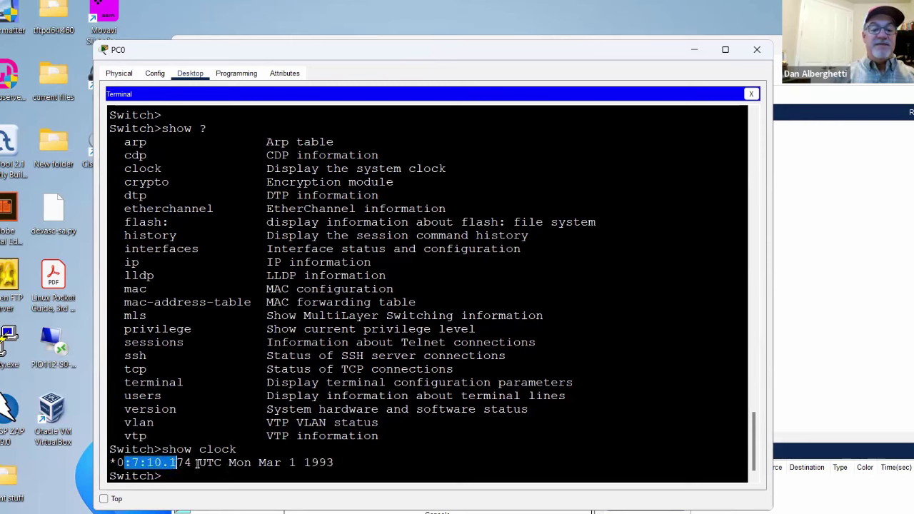
left_click_drag(256, 462, 358, 462)
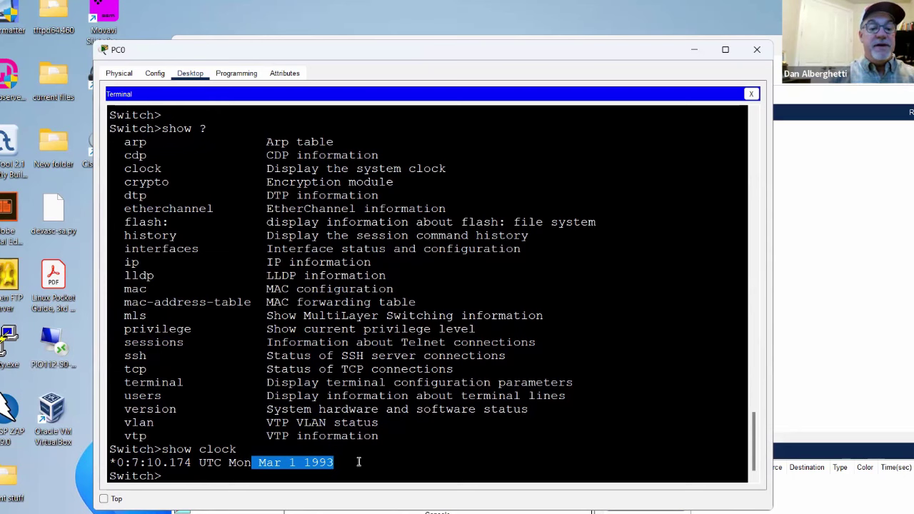
Step: Run show version and highlight the C2960 Software and IOS Version 15.0(2)SE4 lines
left_click(215, 477)
type("show version")
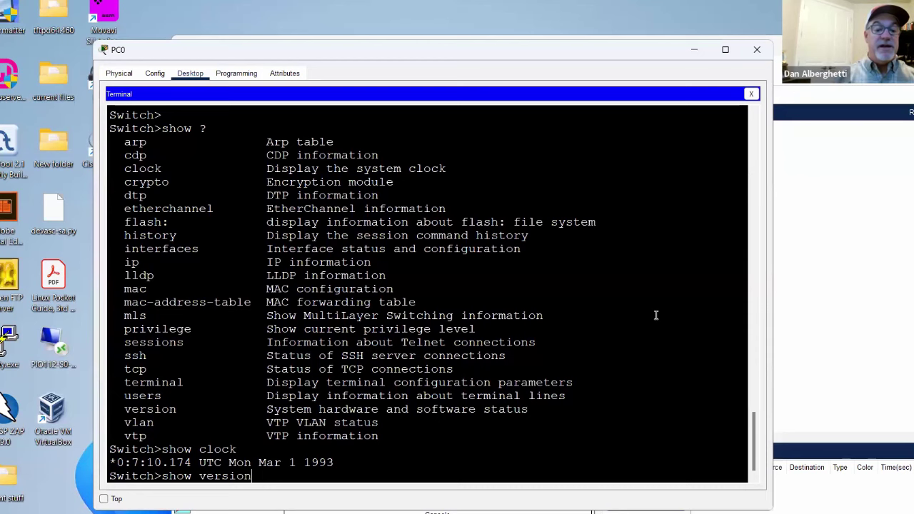
key("Return")
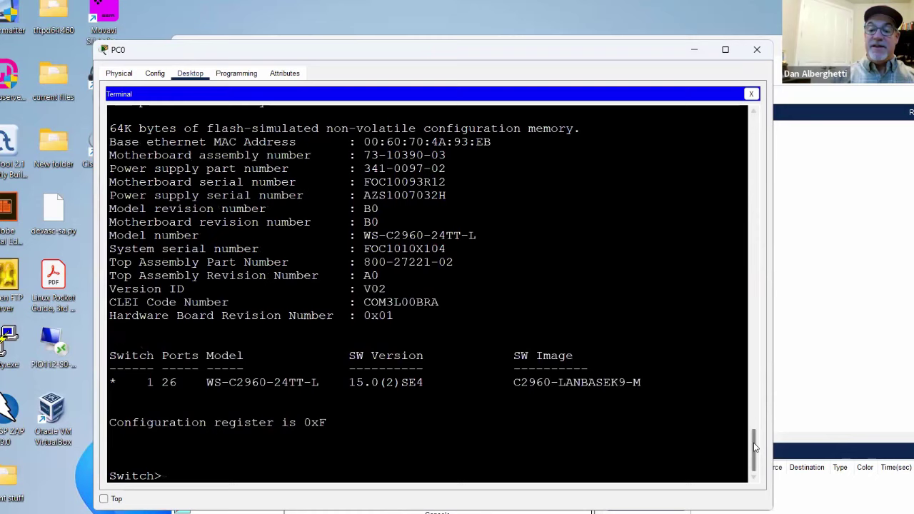
left_click_drag(754, 454, 746, 394)
left_click_drag(163, 173, 256, 173)
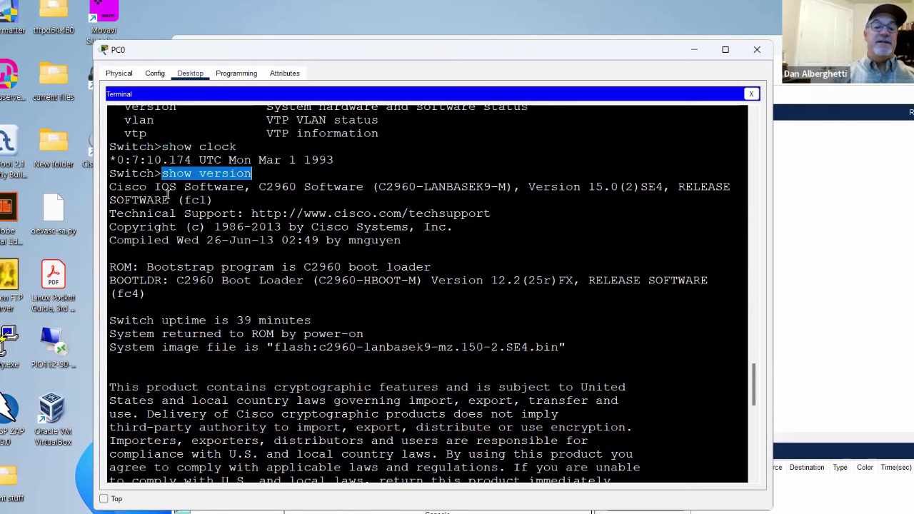
left_click_drag(256, 187, 342, 187)
left_click_drag(521, 187, 664, 187)
left_click(623, 190)
left_click(332, 250)
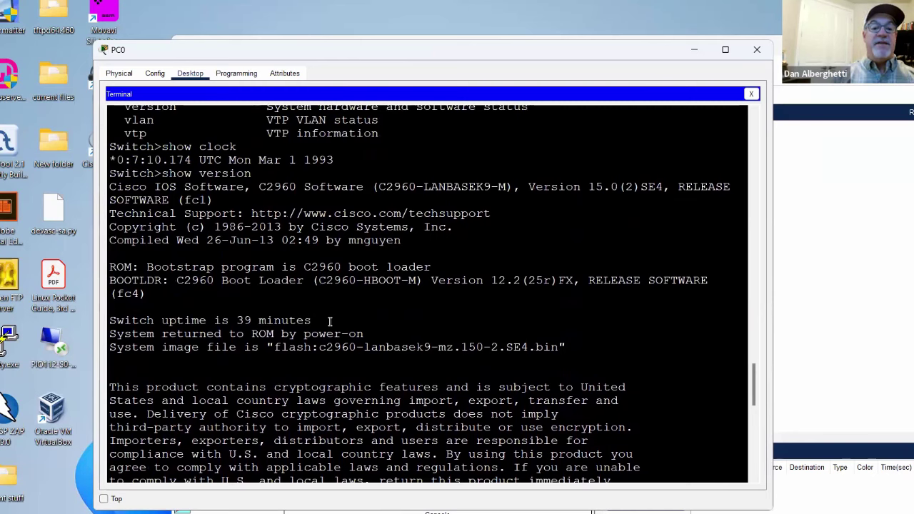
left_click(453, 292)
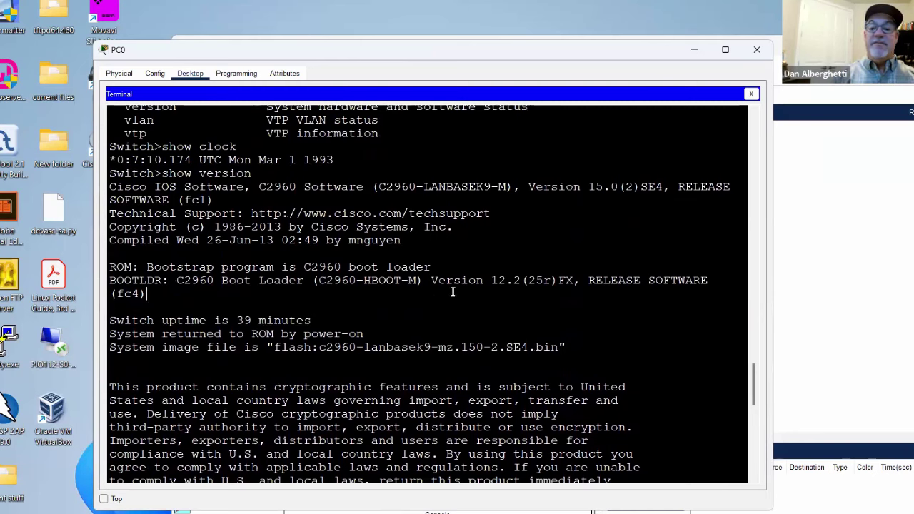
Step: Highlight boot loader 12.2 and the flash image file c2960-lanbasek9-mz.150-2.SE4.bin
left_click_drag(431, 280, 517, 280)
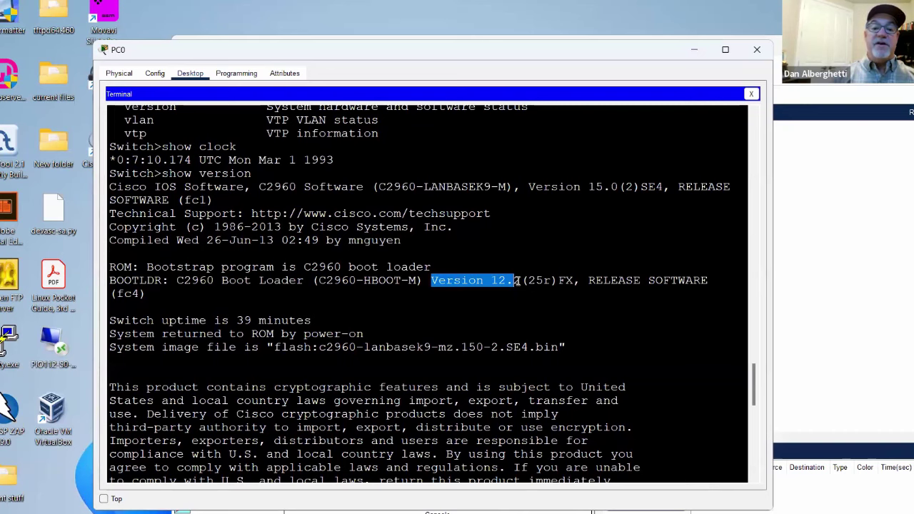
left_click(384, 324)
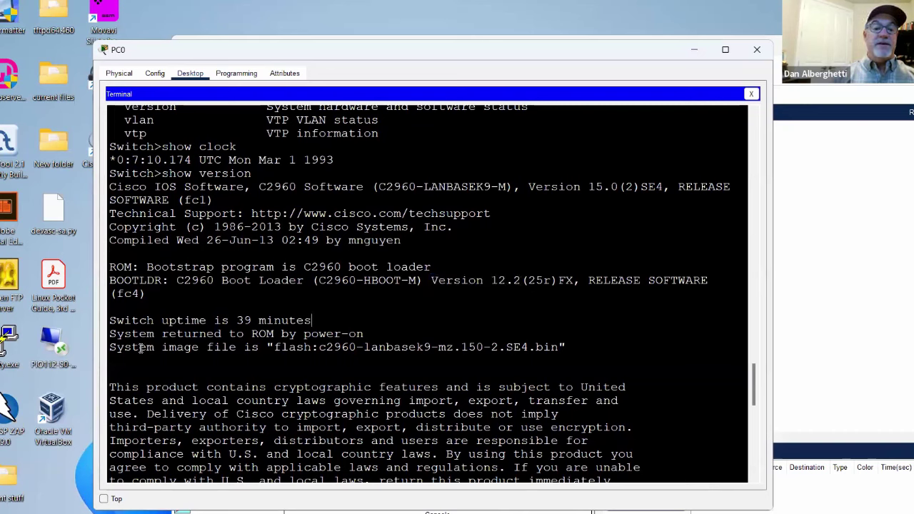
left_click_drag(109, 347, 262, 347)
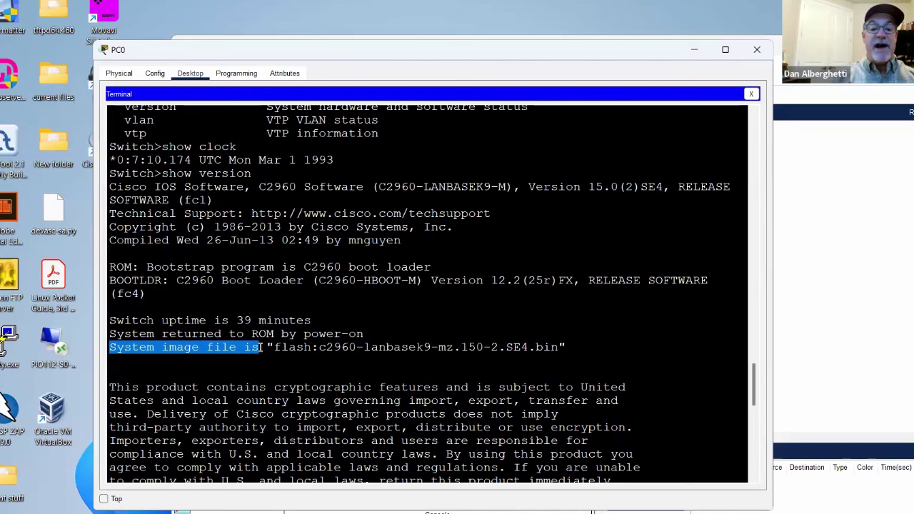
left_click_drag(276, 347, 560, 348)
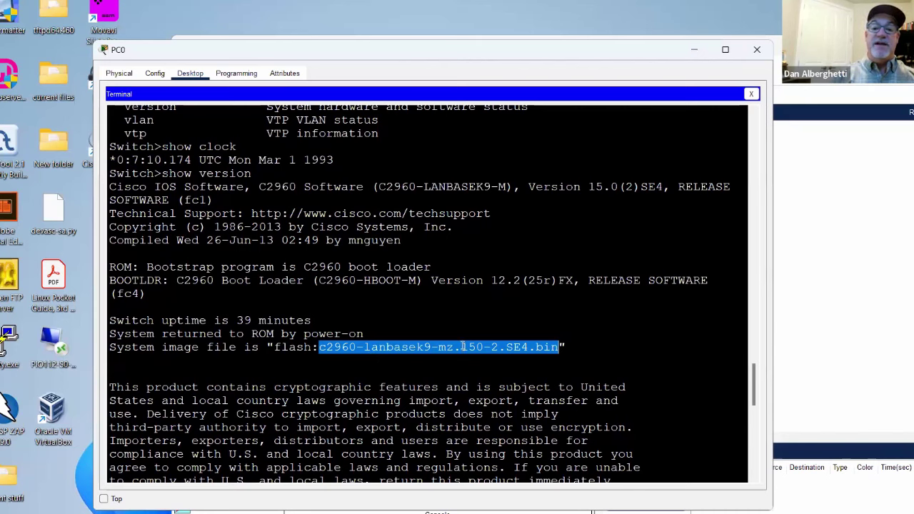
left_click(490, 346)
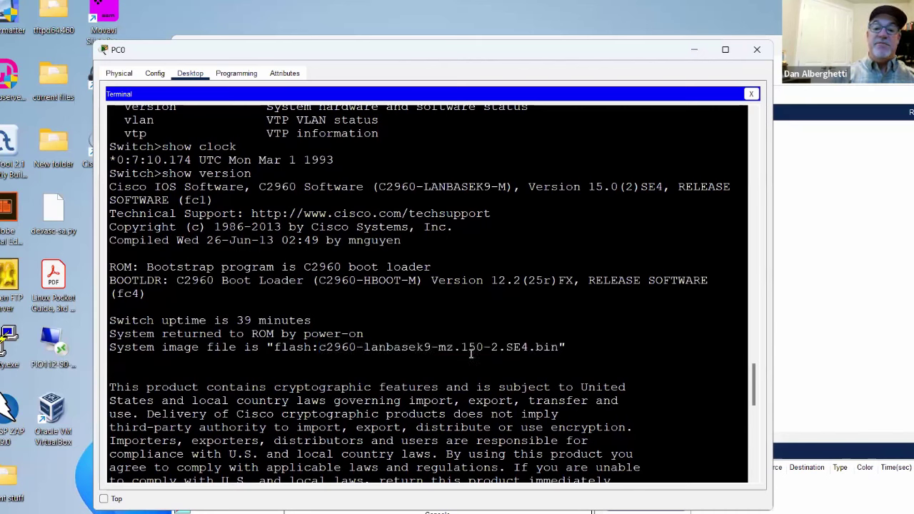
double_click(490, 346)
left_click(499, 347)
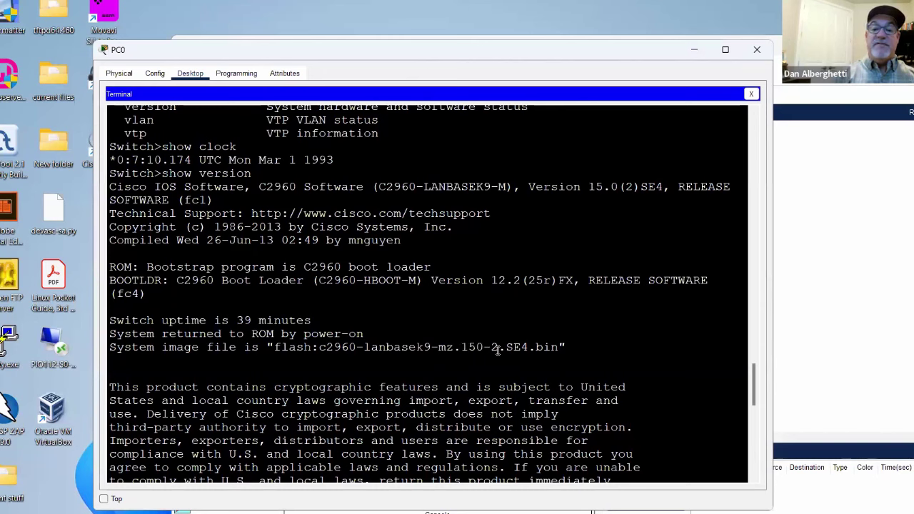
left_click_drag(528, 347, 559, 347)
left_click(618, 389)
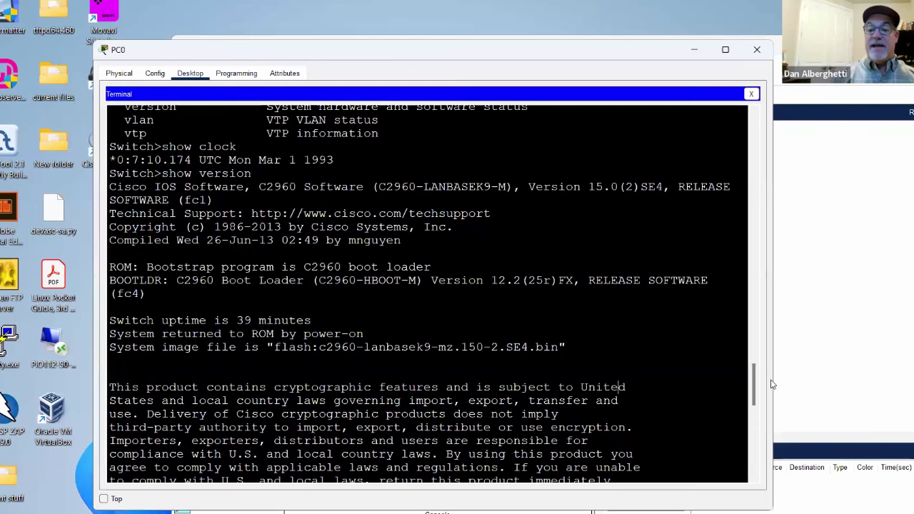
scroll(758, 412, "down", 2)
scroll(758, 411, "down", 5)
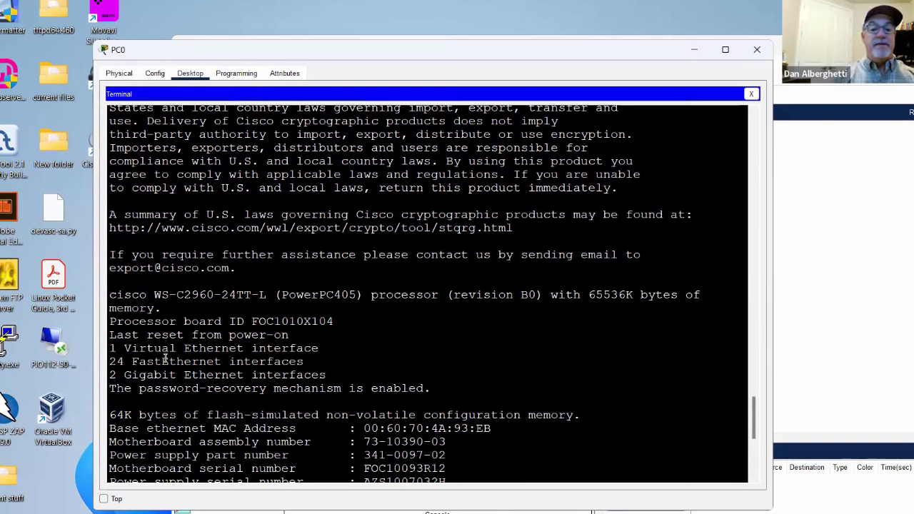
left_click_drag(109, 350, 314, 350)
left_click(228, 366)
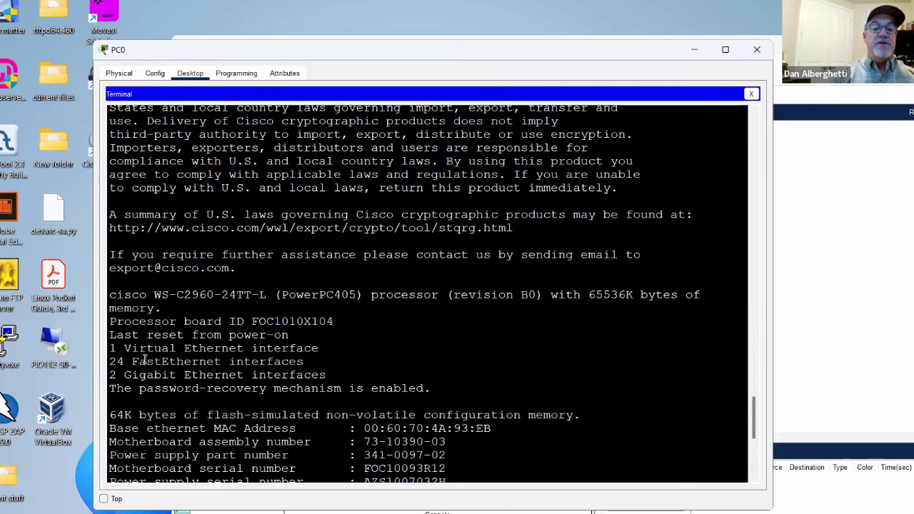
left_click_drag(127, 361, 254, 361)
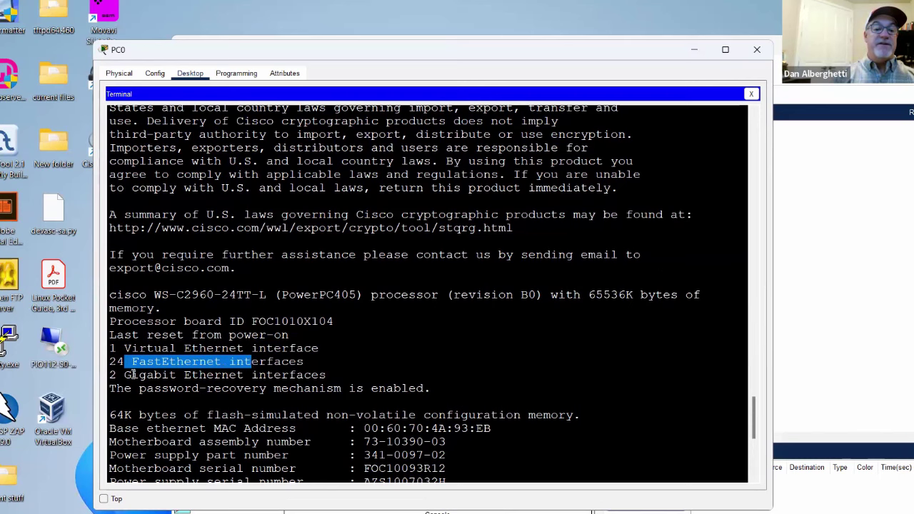
left_click_drag(109, 374, 304, 379)
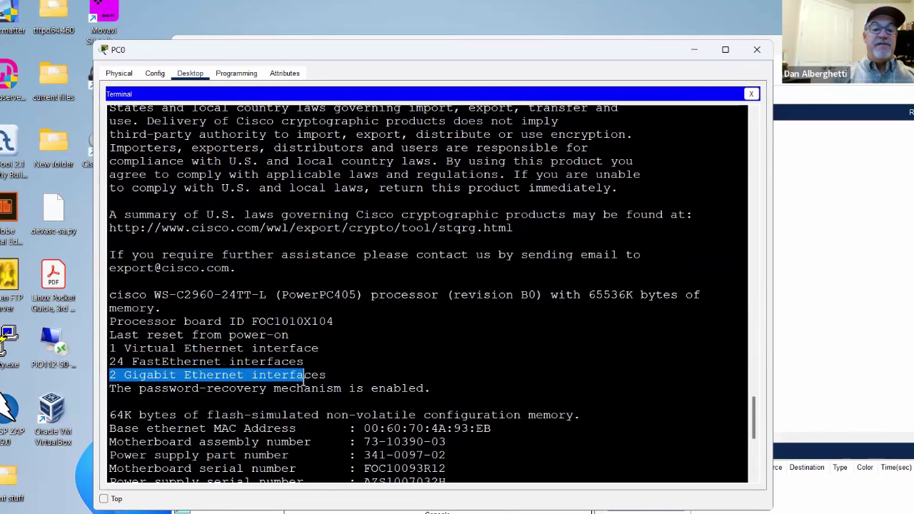
left_click(287, 396)
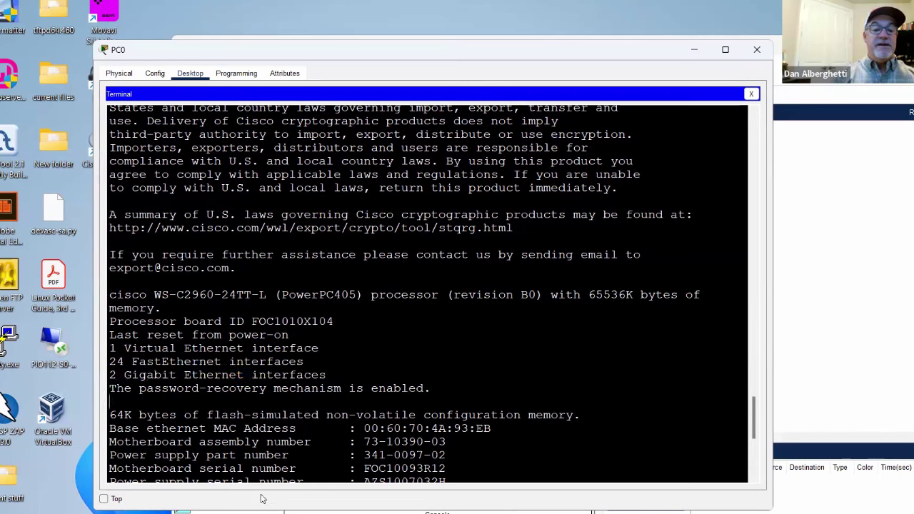
left_click_drag(109, 415, 179, 415)
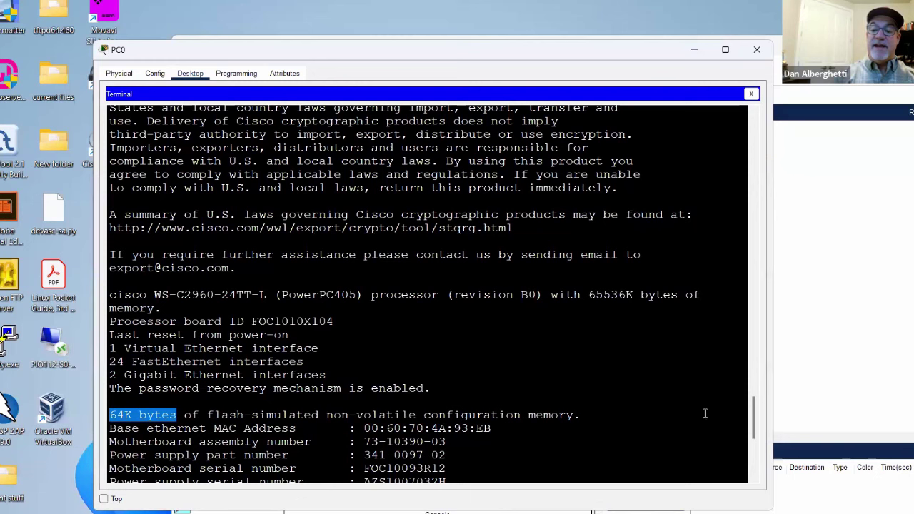
left_click_drag(753, 418, 755, 439)
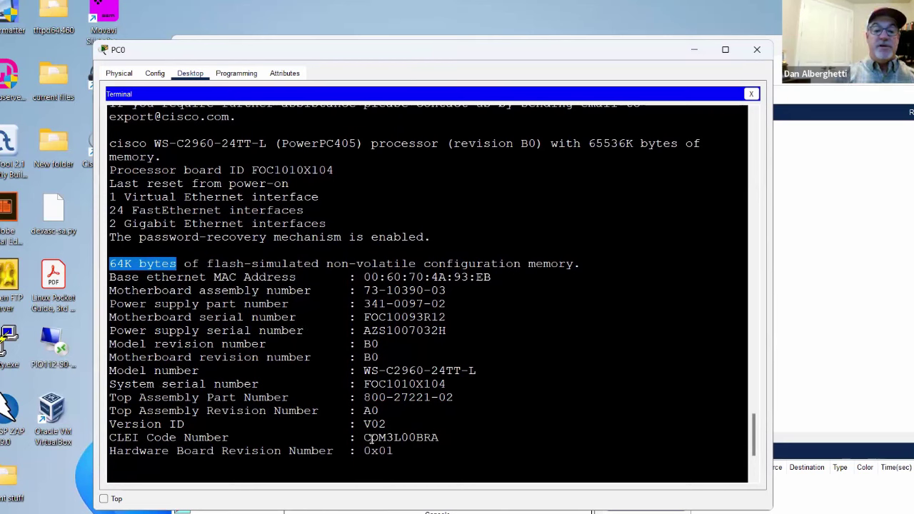
left_click_drag(758, 444, 757, 458)
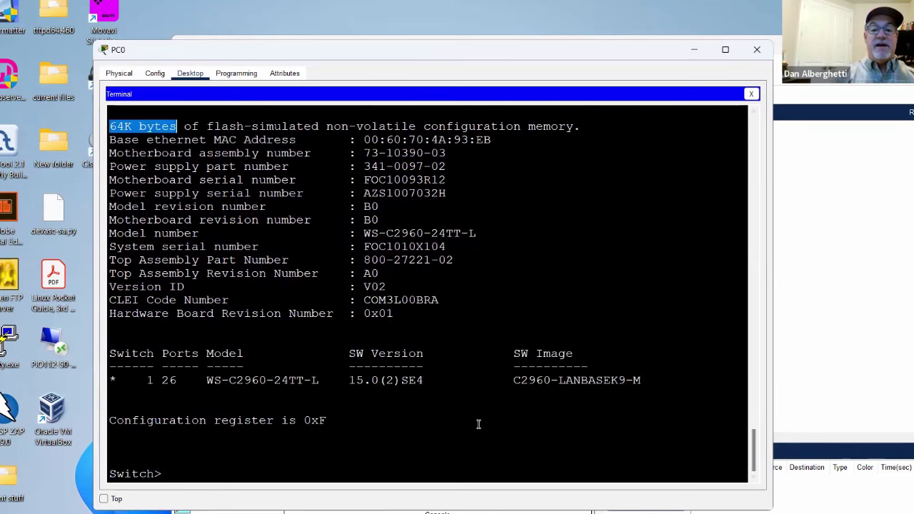
left_click(333, 398)
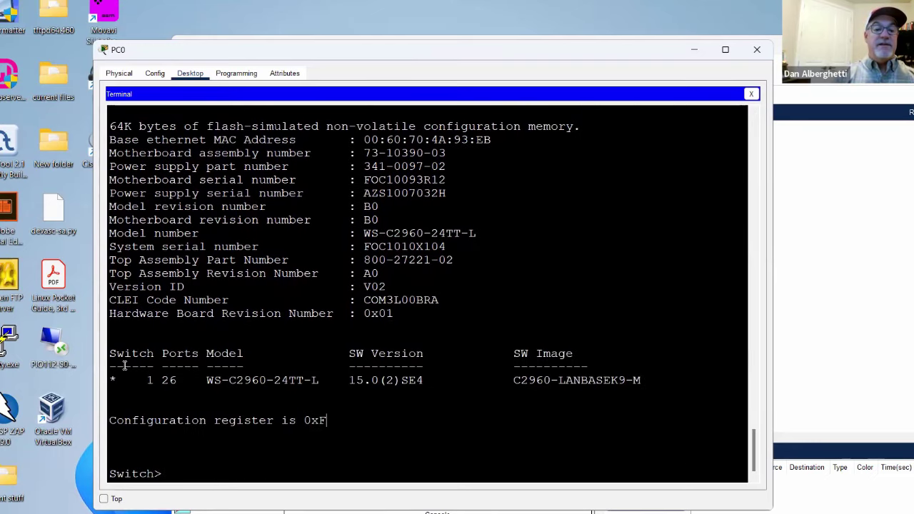
left_click_drag(158, 381, 437, 381)
left_click(214, 381)
left_click_drag(507, 381, 655, 380)
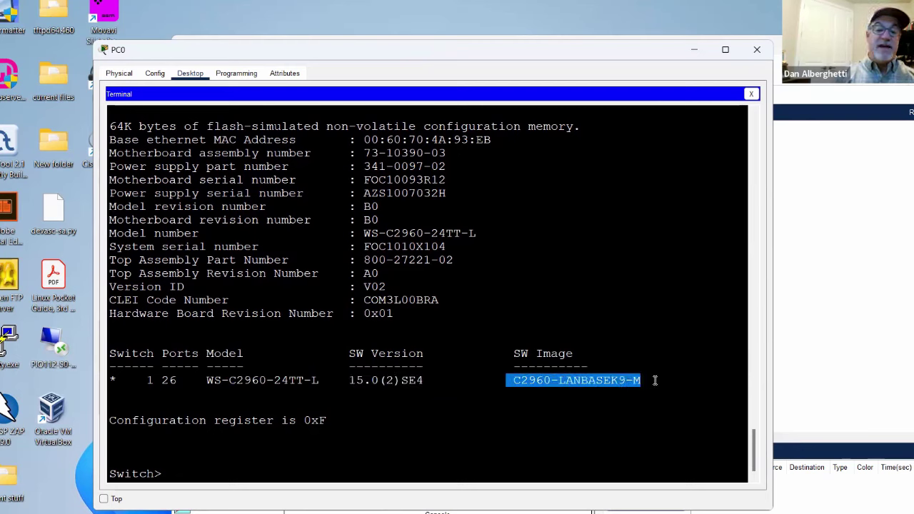
left_click(394, 400)
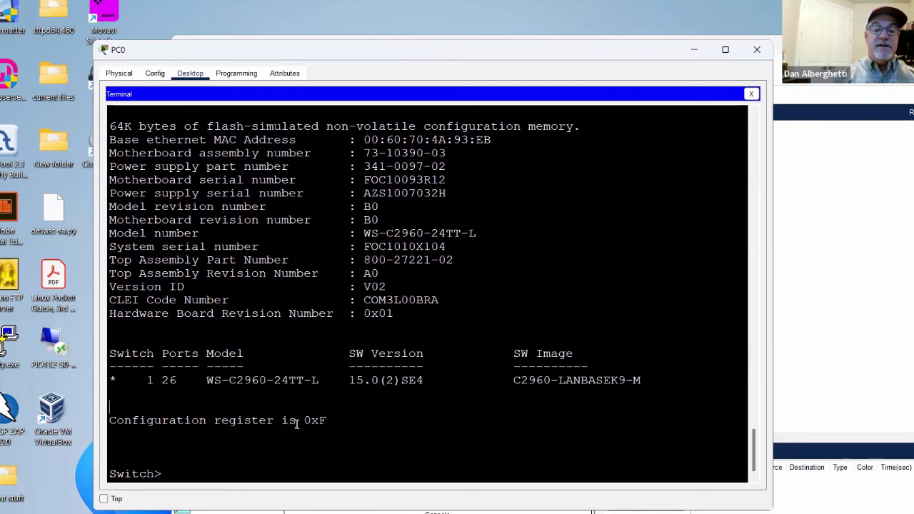
double_click(334, 420)
left_click(181, 477)
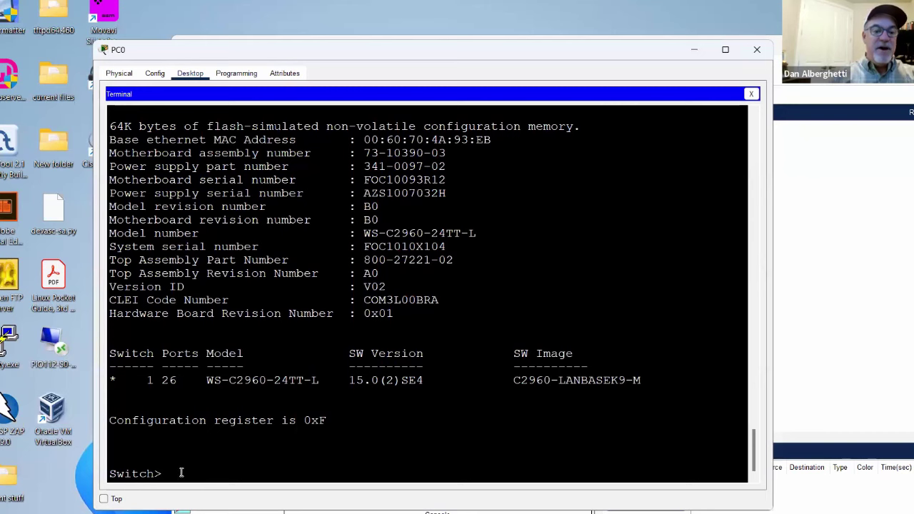
Step: List the user EXEC commands with ? and highlight the enable entry
type("?")
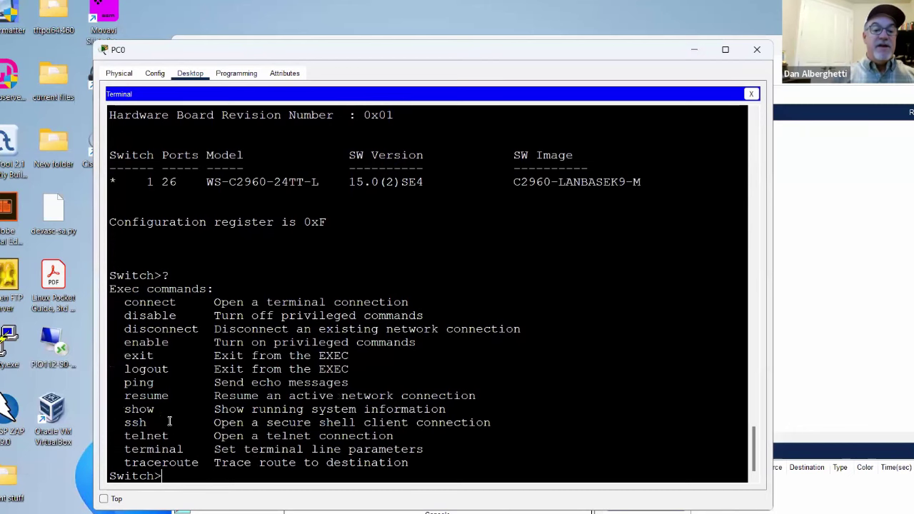
left_click_drag(118, 343, 427, 345)
left_click(303, 472)
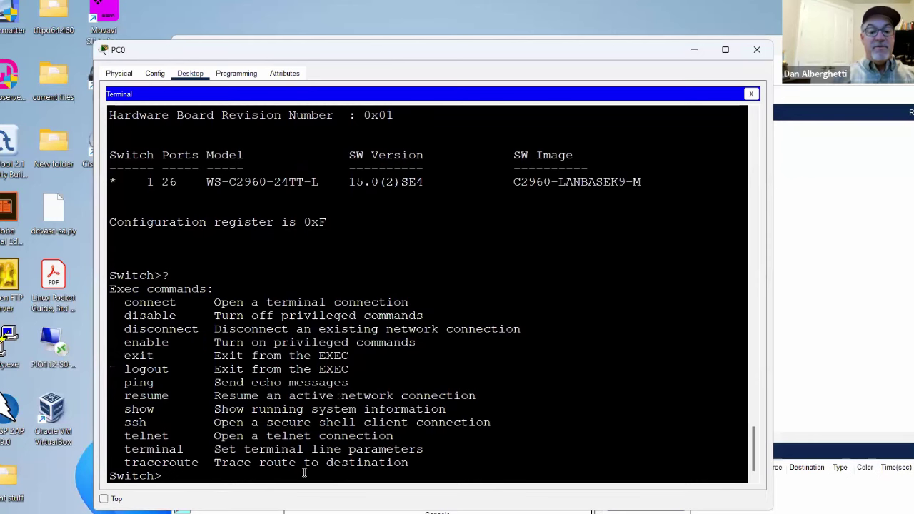
key("Return")
key("Return")
Step: Enter enable to reach the Switch# privileged prompt and highlight the # mode symbol
type("enable")
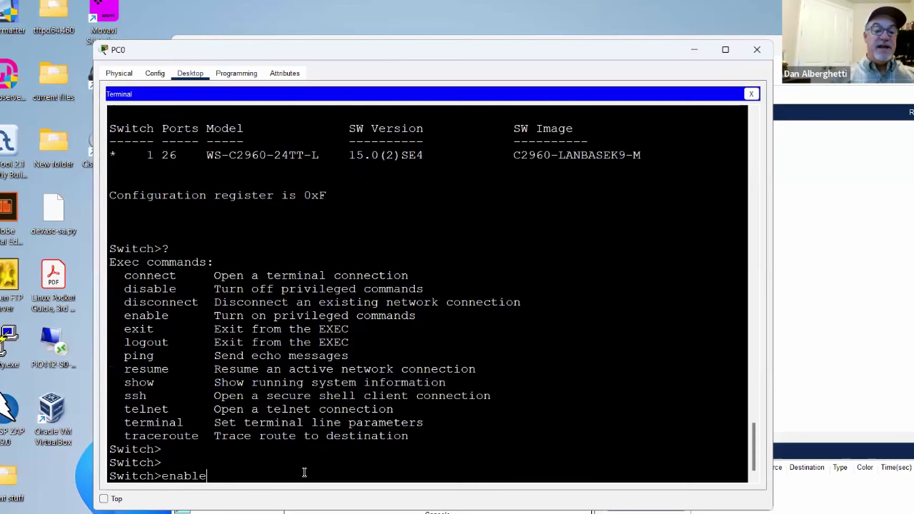
key("Return")
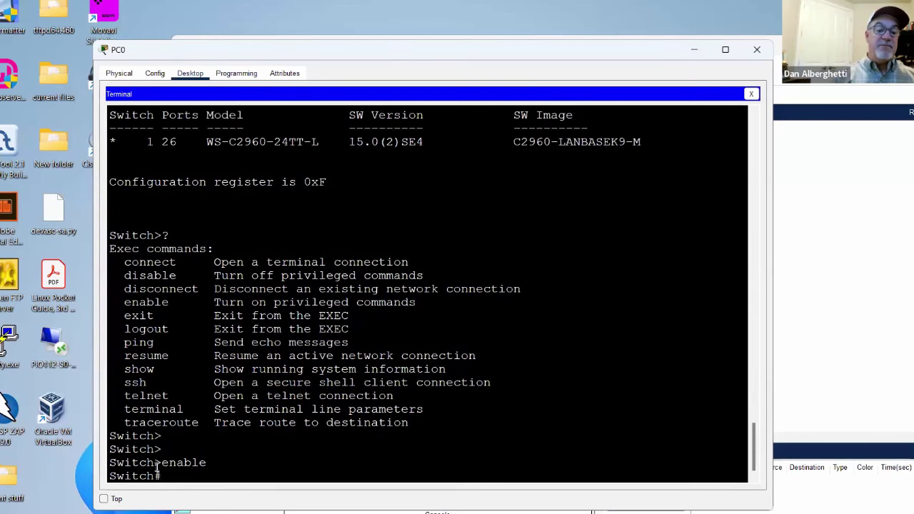
mouse_move(156, 464)
left_mouse_down()
mouse_move(166, 466)
mouse_move(154, 476)
left_mouse_up()
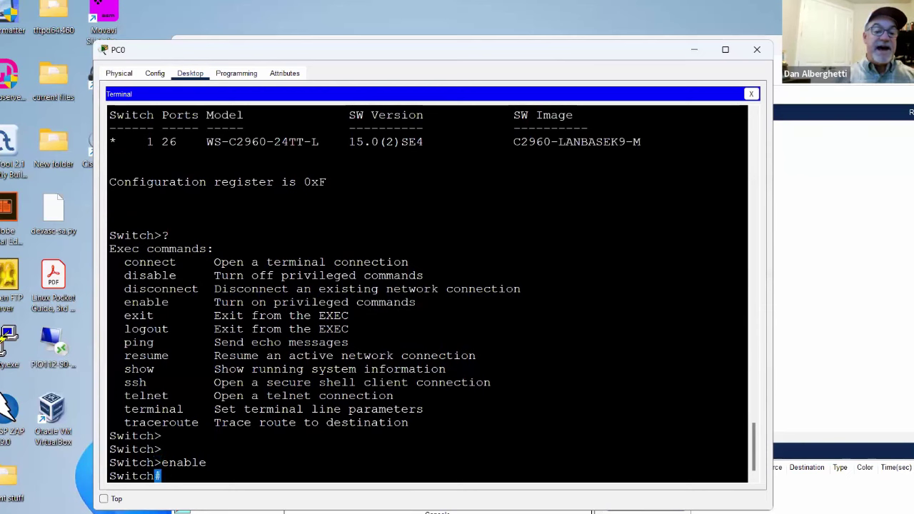
mouse_move(275, 511)
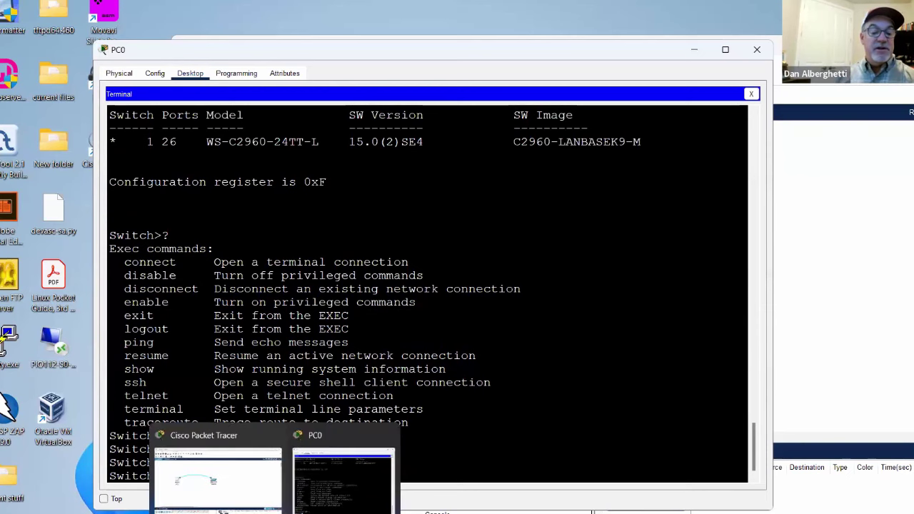
left_click(614, 426)
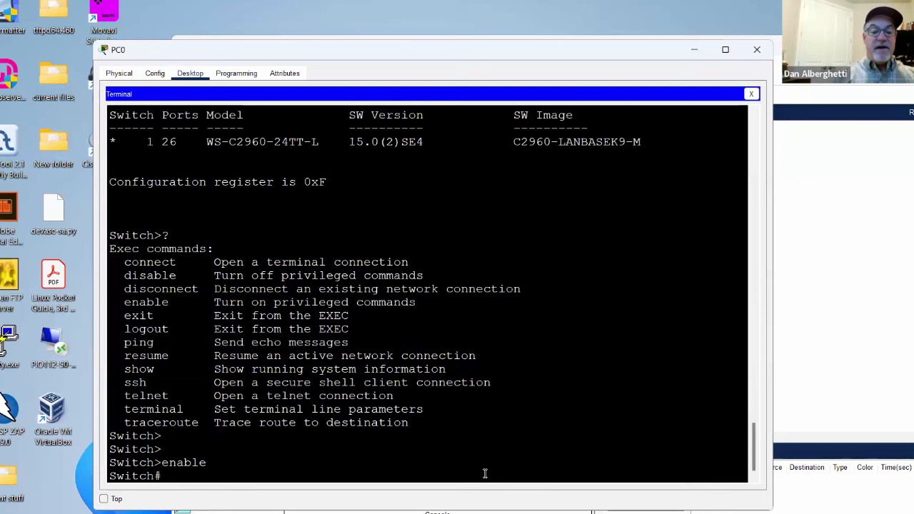
Step: Run ? at Switch# and highlight configure, its Enter configuration mode description, and --More--
type("?")
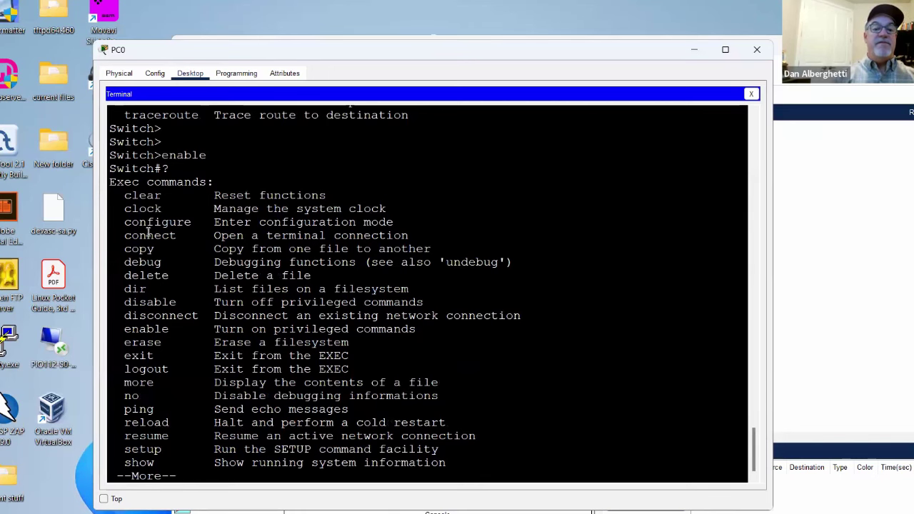
left_click_drag(125, 222, 192, 222)
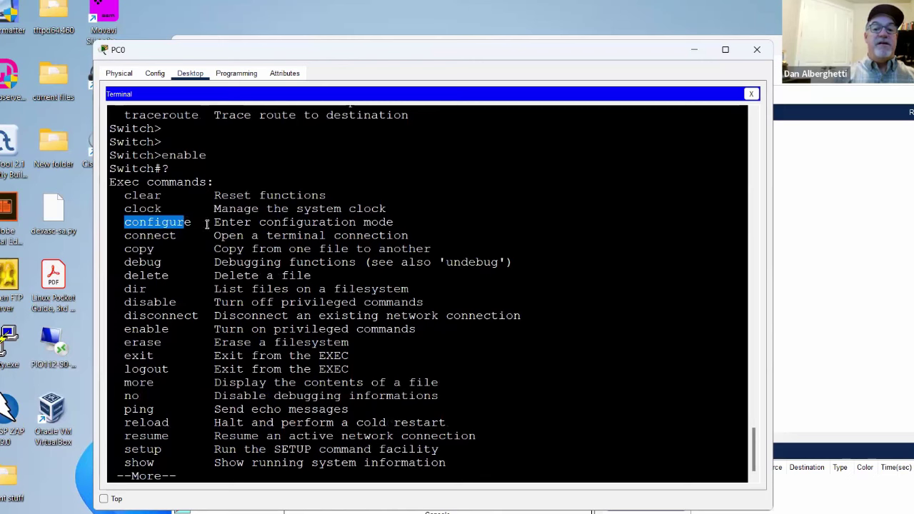
left_click(207, 222)
left_click_drag(256, 222, 400, 222)
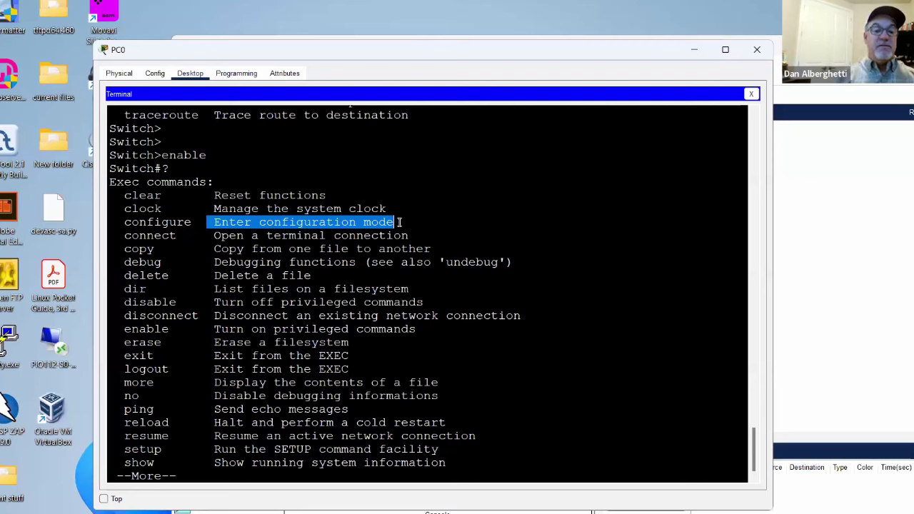
left_click(397, 422)
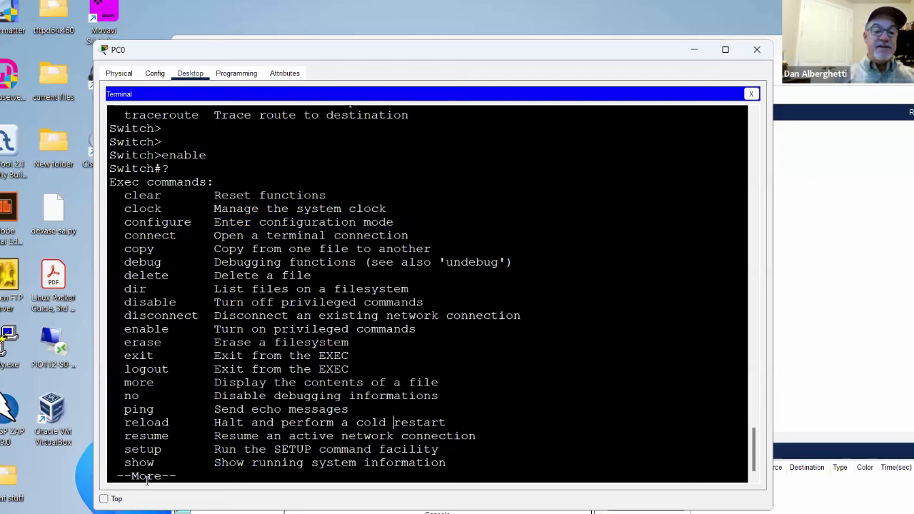
left_click_drag(180, 475, 111, 475)
left_click(444, 350)
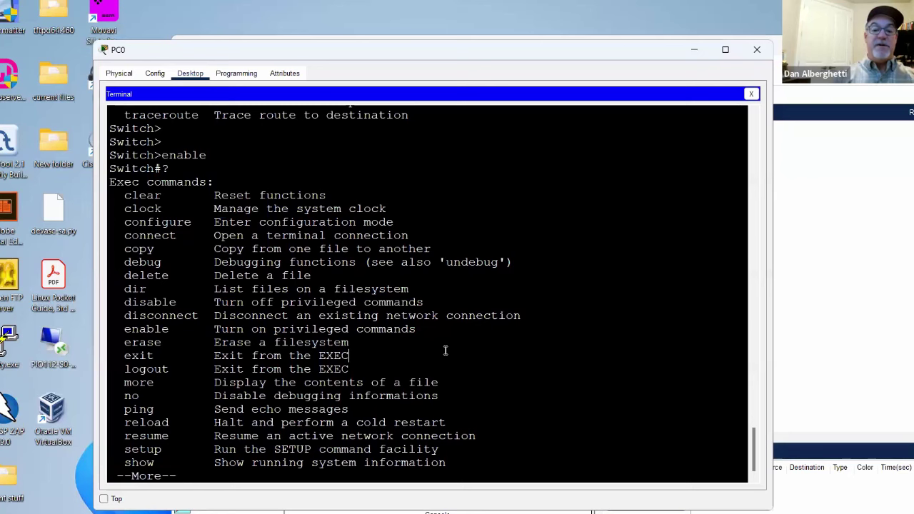
Step: Page through the remaining privileged commands, highlighting write, its running-configuration description, and disable
key("space")
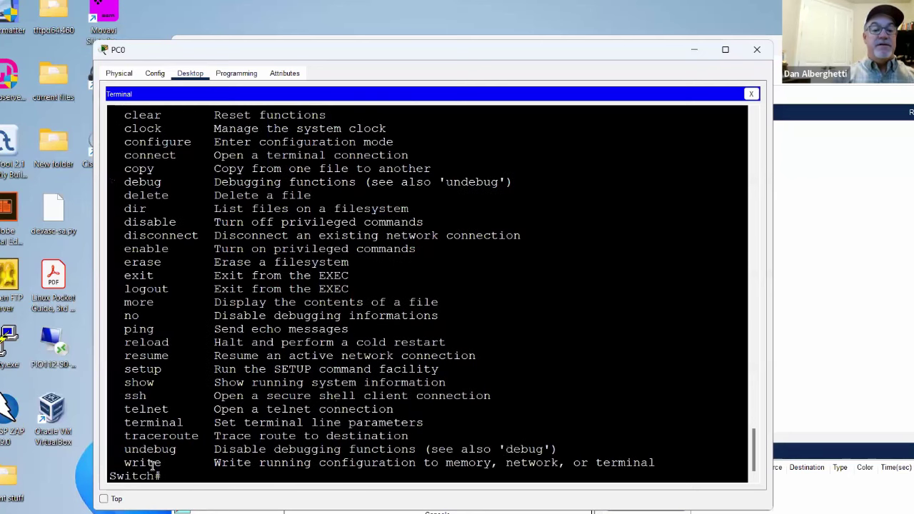
left_click_drag(114, 462, 176, 463)
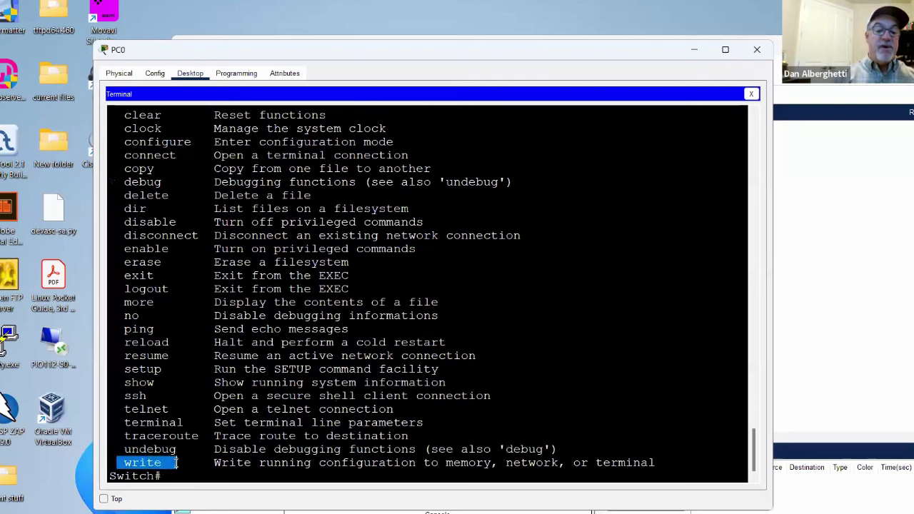
left_click(268, 460)
left_click_drag(254, 463, 399, 463)
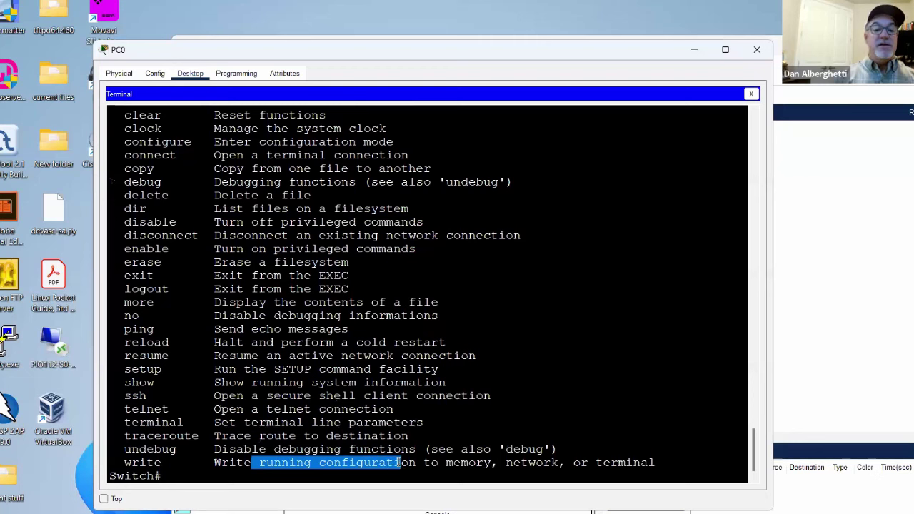
left_click(334, 355)
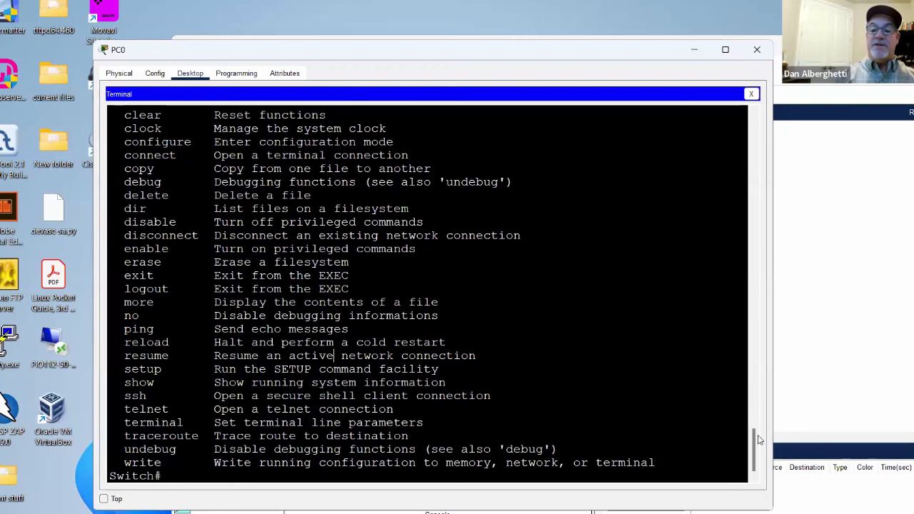
left_click_drag(756, 434, 756, 463)
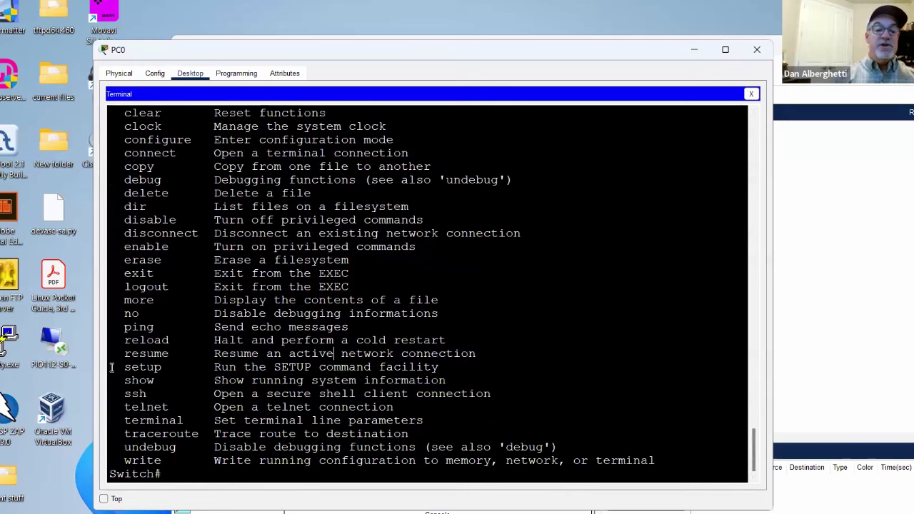
left_click_drag(125, 385, 168, 385)
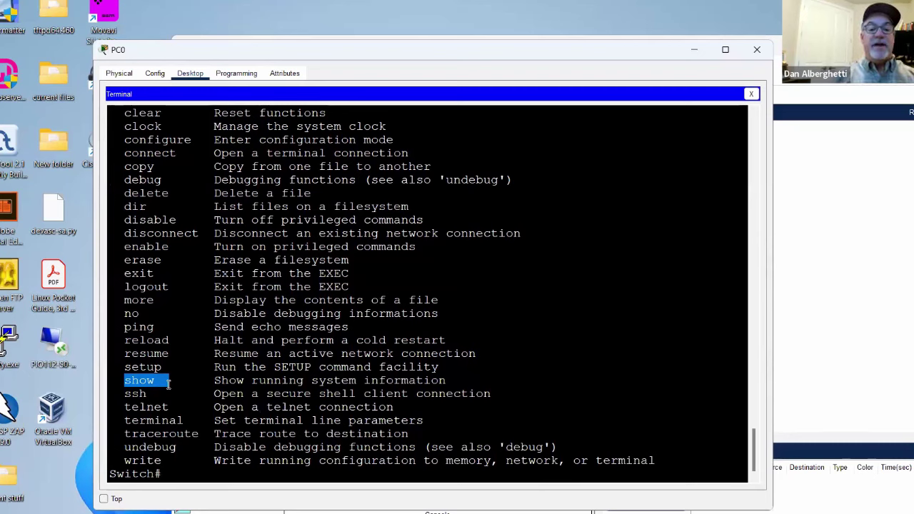
left_click_drag(427, 220, 117, 220)
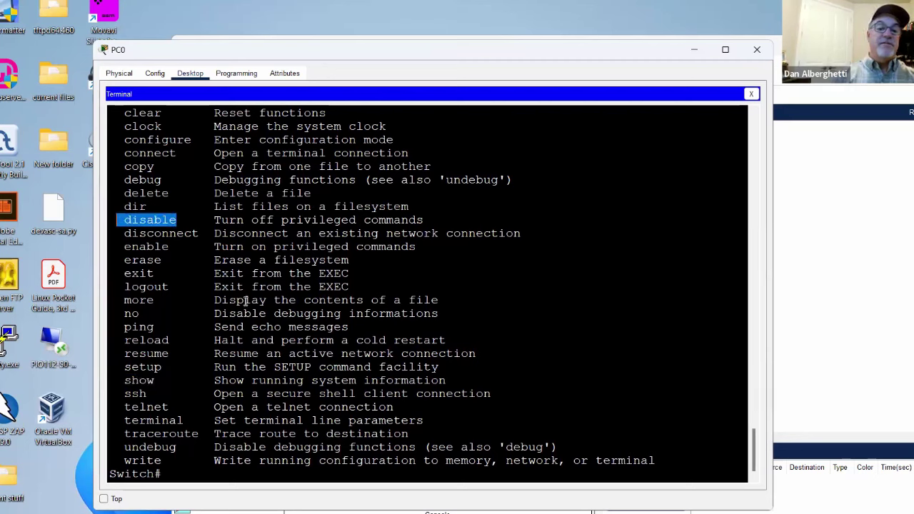
left_click(276, 474)
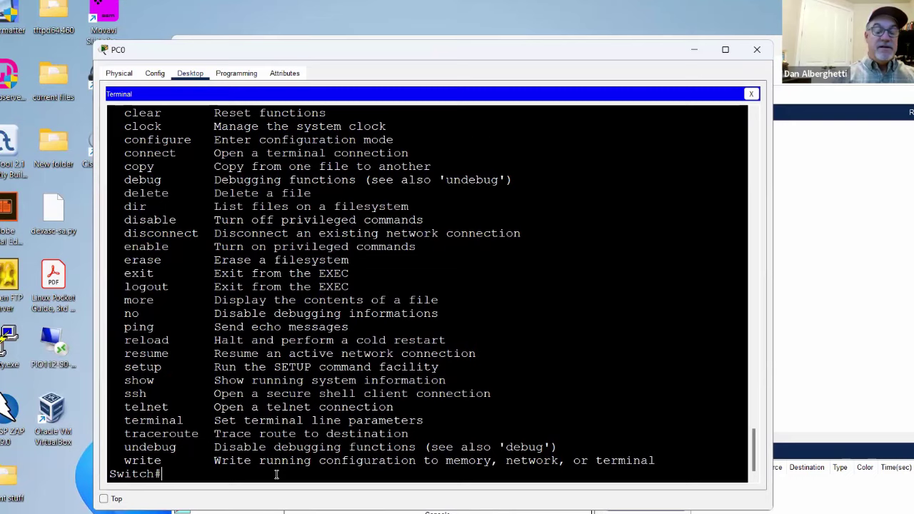
Step: Run disable to drop to Switch>, then enabl to return to the Switch# prompt
key("Return")
key("Return")
key("Return")
type("disable")
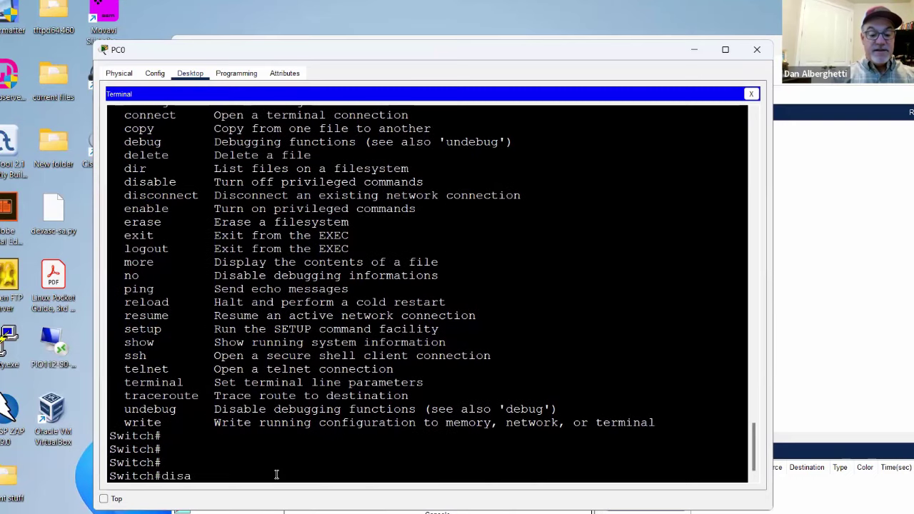
key("Return")
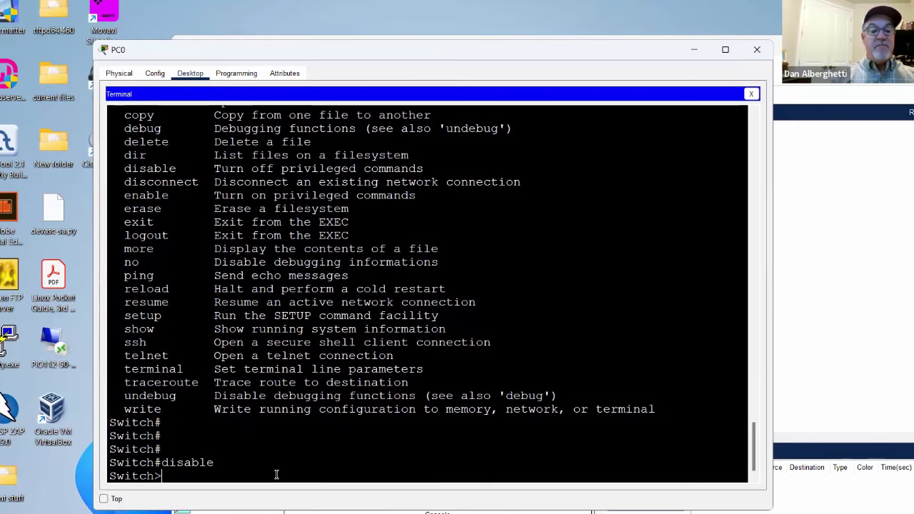
key("Return")
type("enabl")
key("Return")
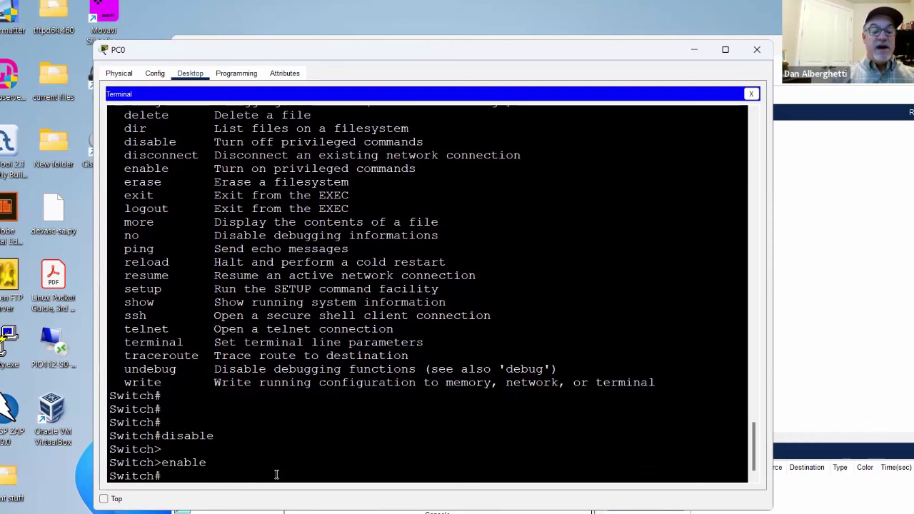
key("Return")
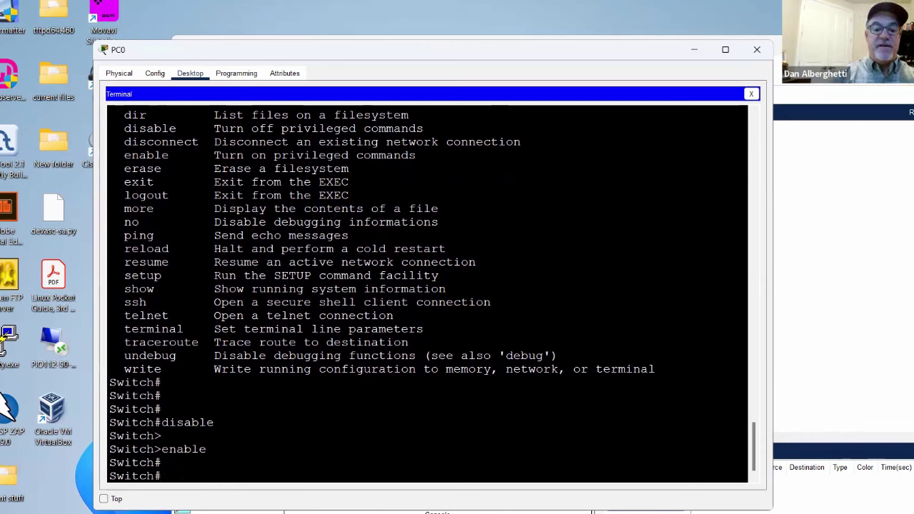
left_click(333, 511)
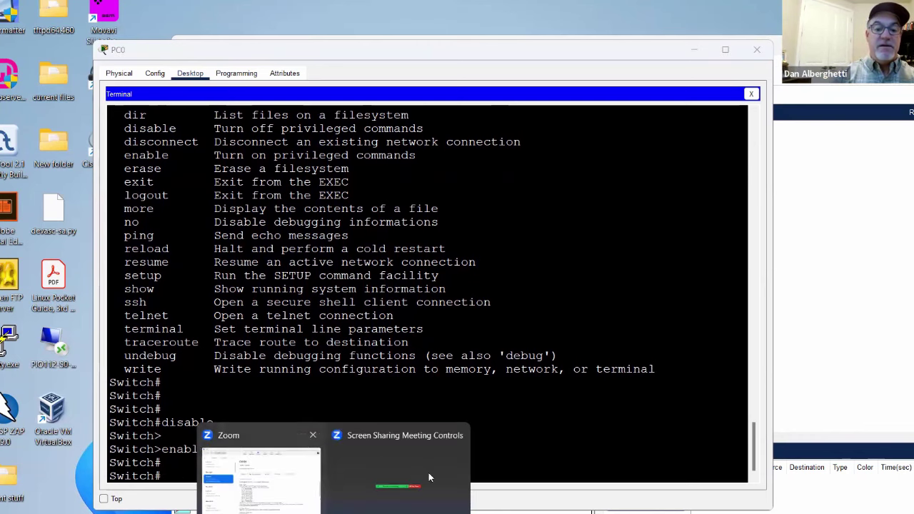
left_click(420, 474)
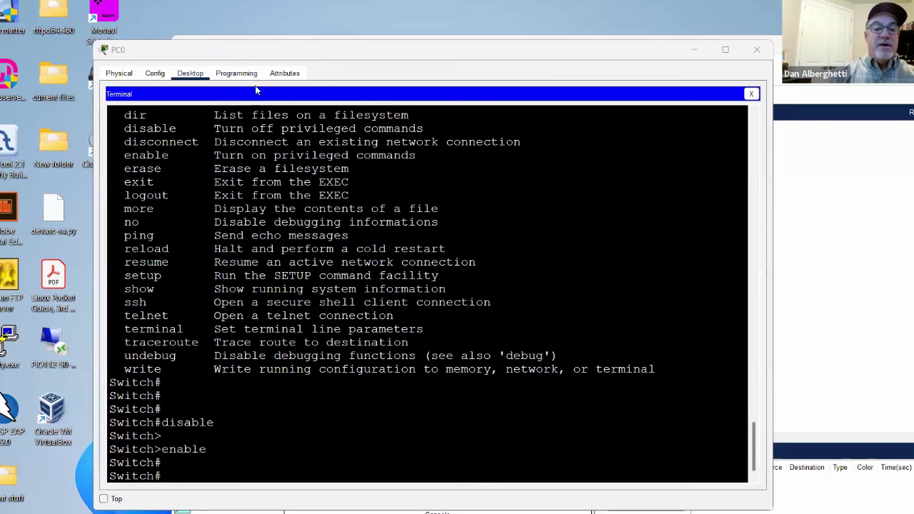
Step: Type show run, trim it back, and highlight show at the Switch# prompt
type("s")
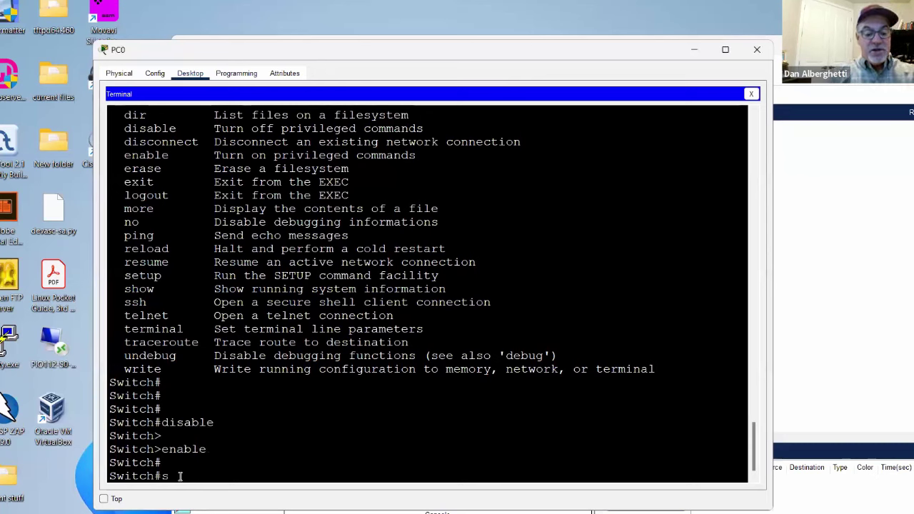
type("how run")
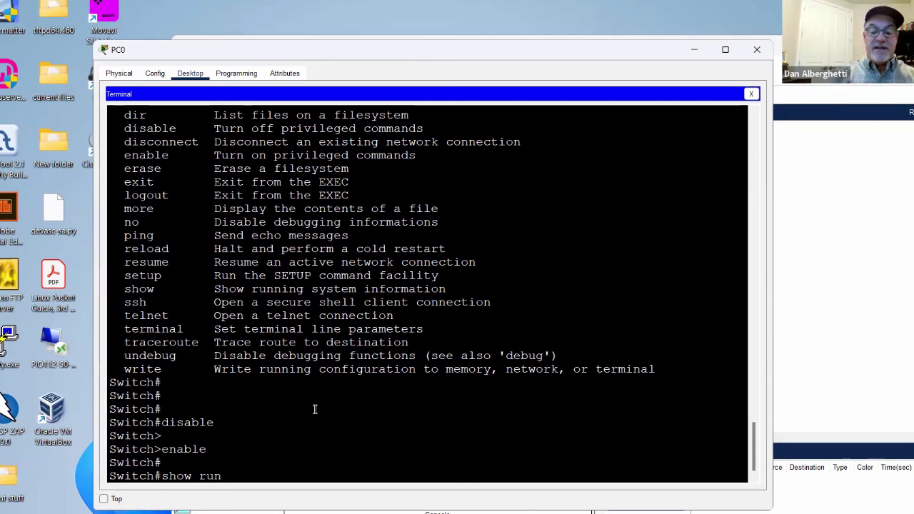
key("BackSpace")
key("BackSpace")
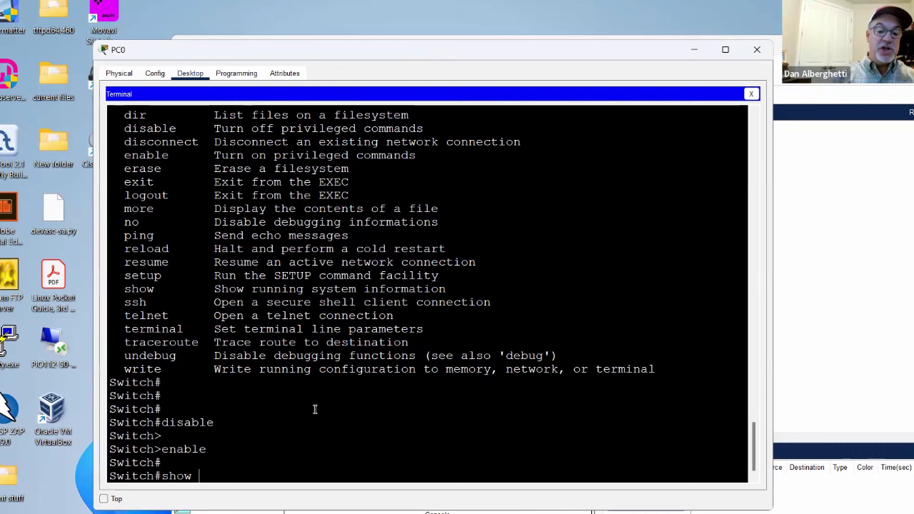
left_click_drag(194, 477, 159, 477)
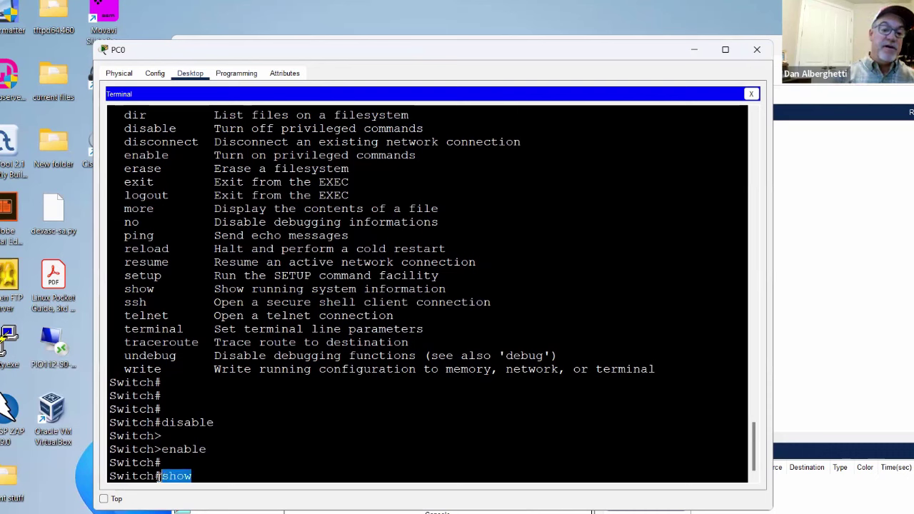
left_click(160, 478)
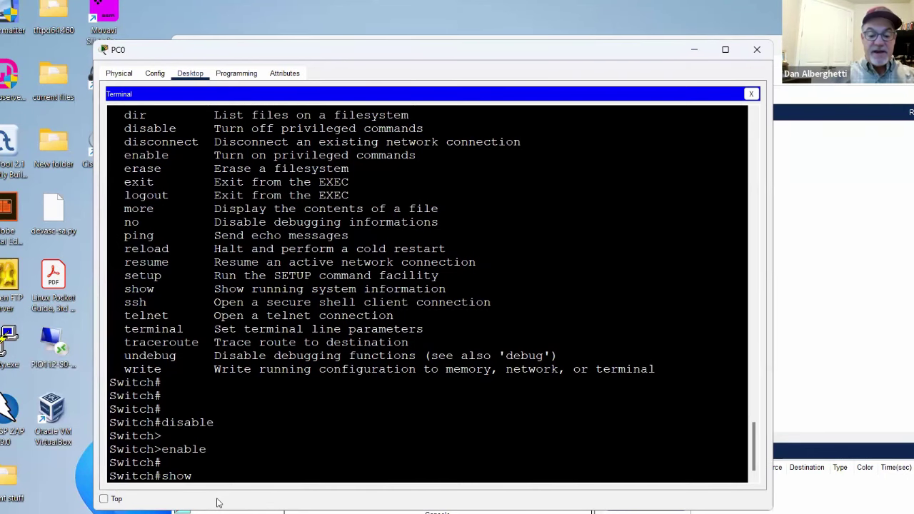
Step: Run show ?, highlighting cdp, clock and dhcp, then page on to running-config
type("?")
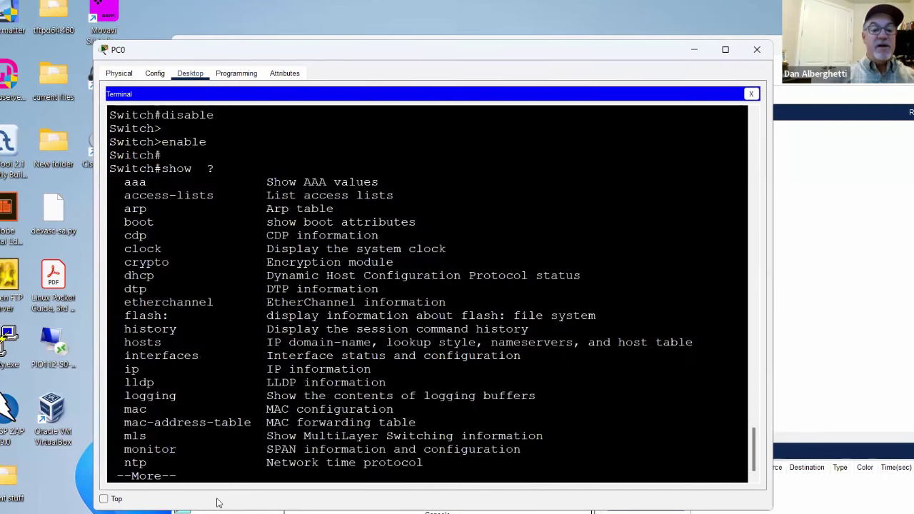
double_click(179, 168)
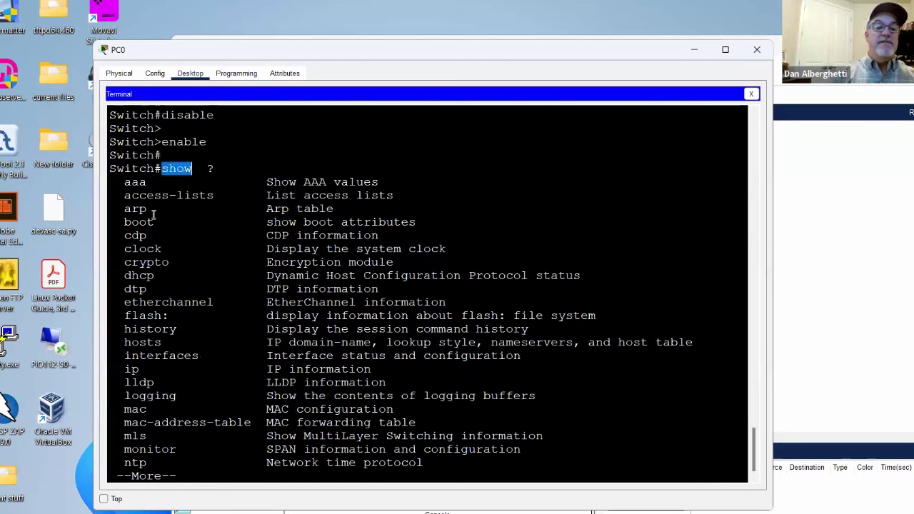
double_click(131, 235)
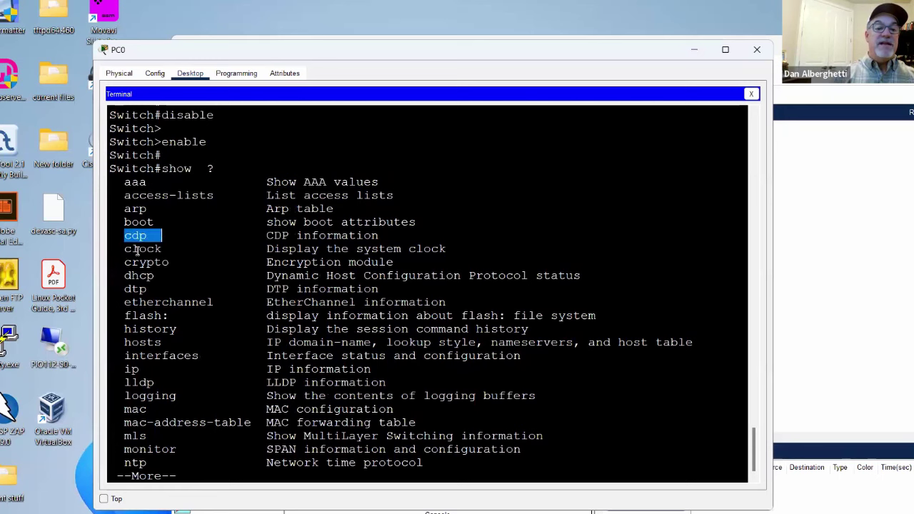
double_click(138, 249)
left_click_drag(117, 275, 163, 278)
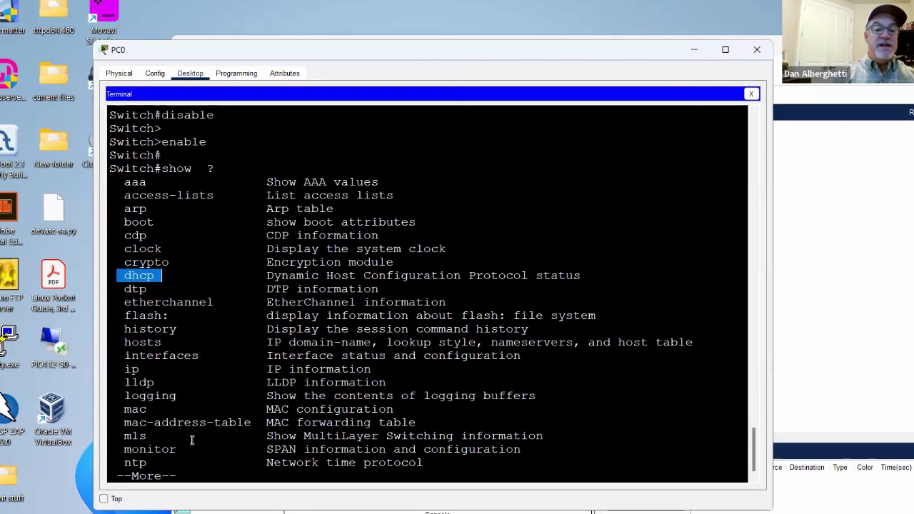
key("space")
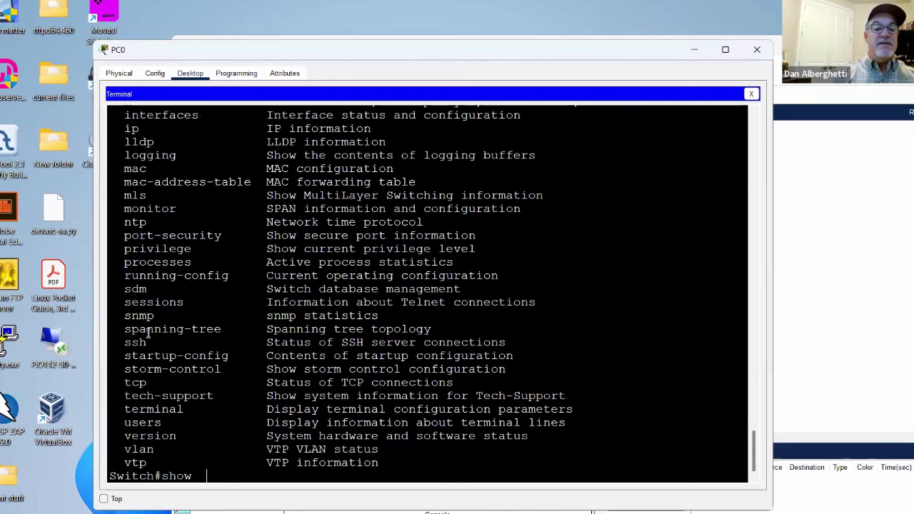
left_click_drag(126, 275, 348, 277)
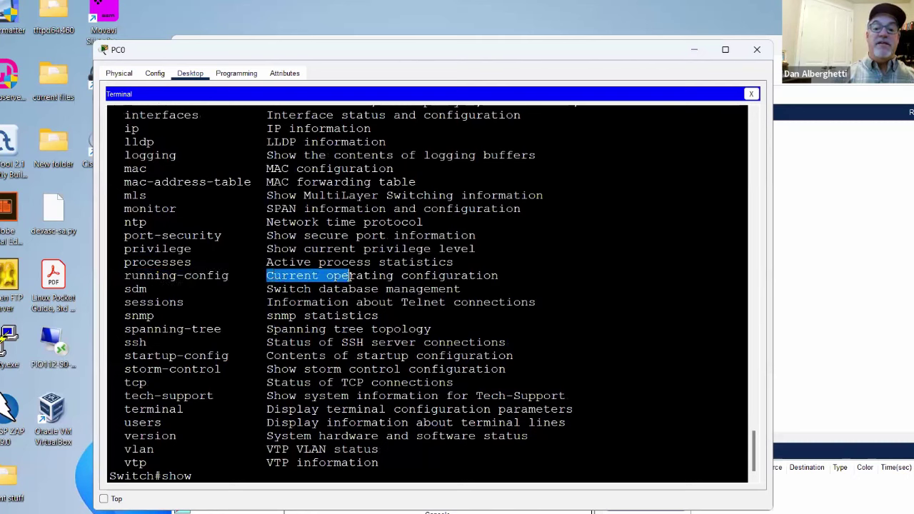
left_click(228, 281)
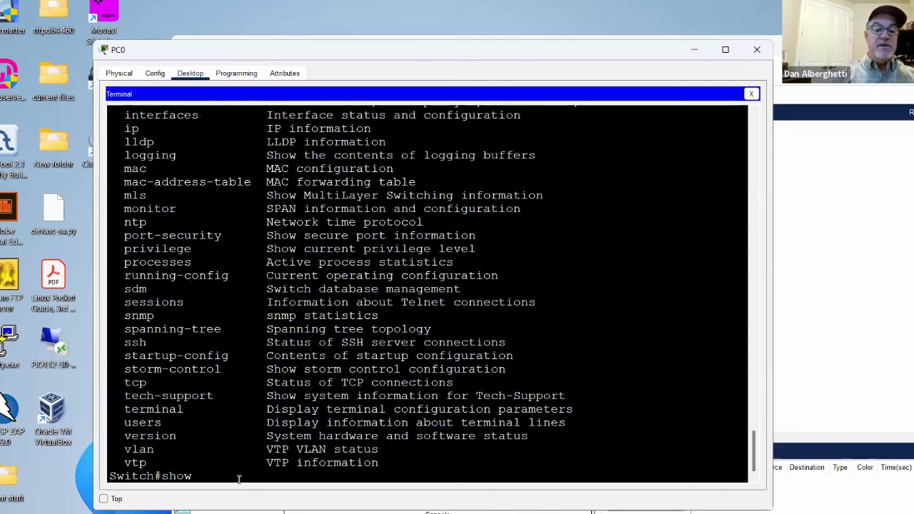
Step: Tab-complete show r to show running-config, then trim it back to show ru
type("r")
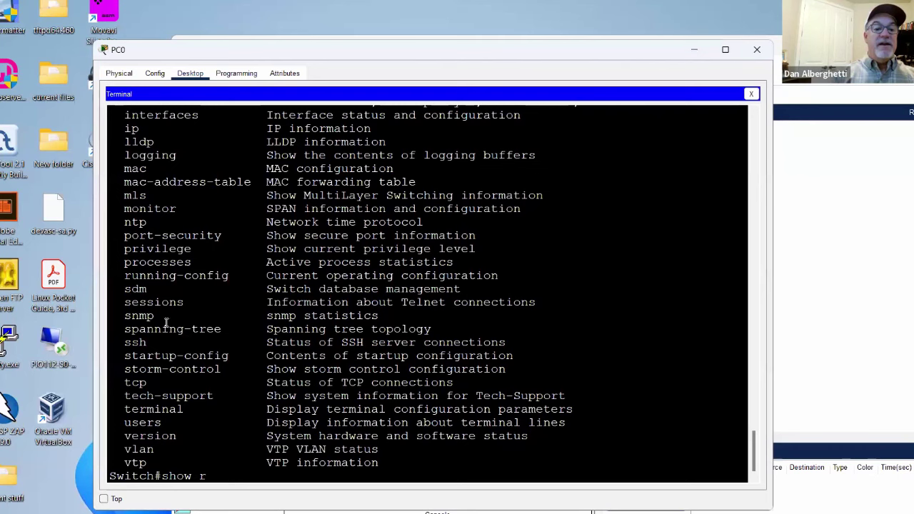
left_click_drag(126, 277, 231, 276)
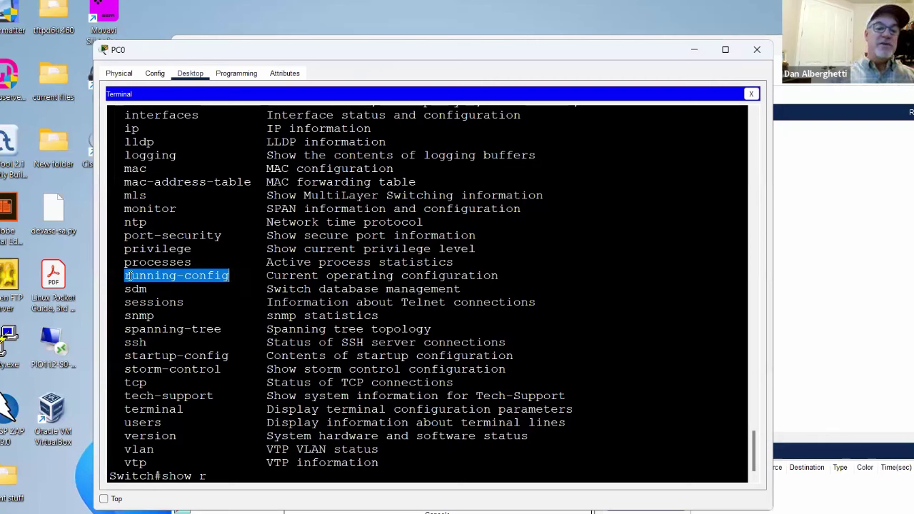
type("r")
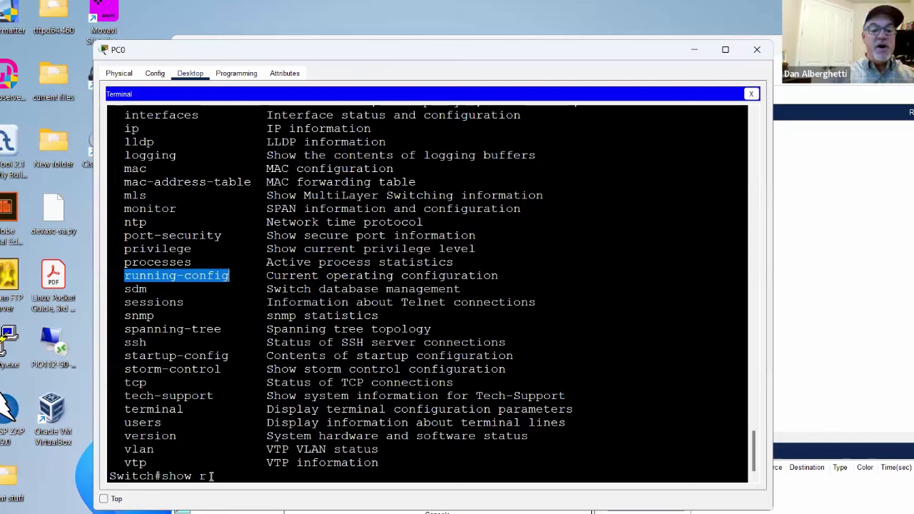
left_click(211, 476)
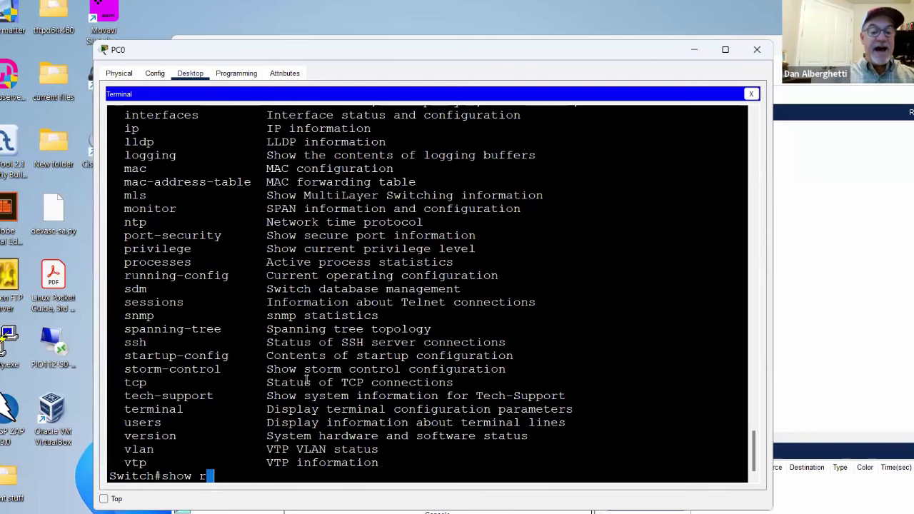
key("Tab")
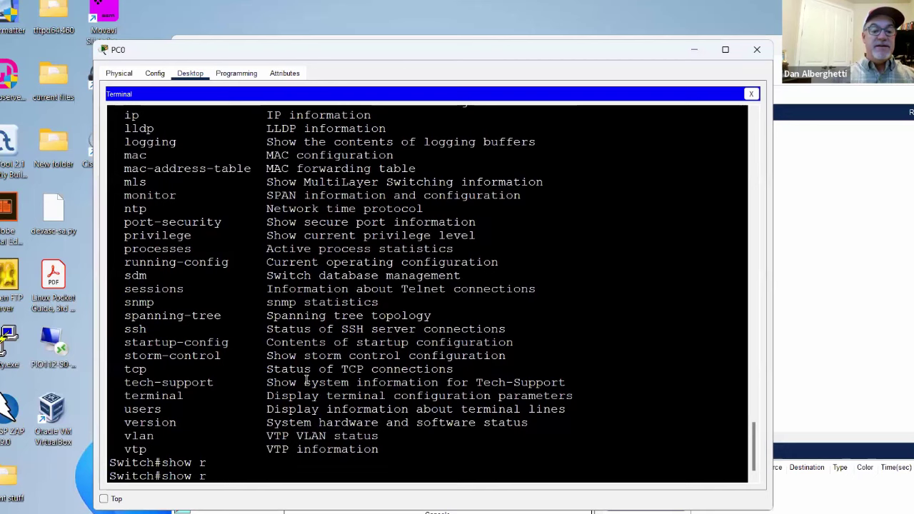
key("Tab")
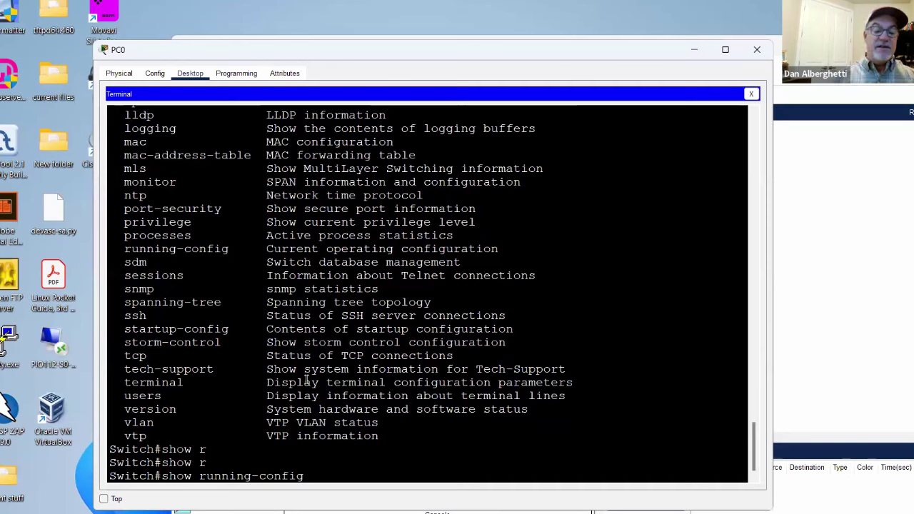
key("BackSpace")
key("BackSpace")
key("BackSpace")
key("BackSpace")
key("BackSpace")
key("BackSpace")
key("BackSpace")
key("BackSpace")
key("BackSpace")
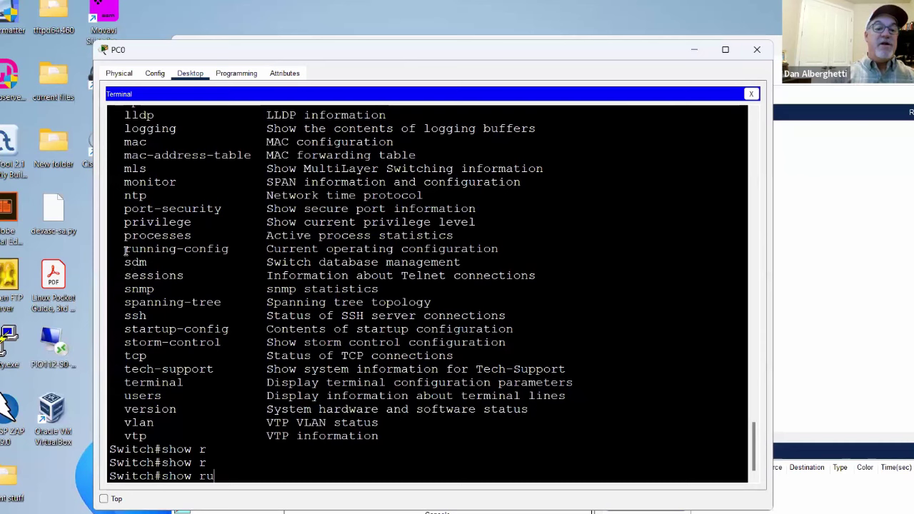
left_click_drag(125, 249, 184, 249)
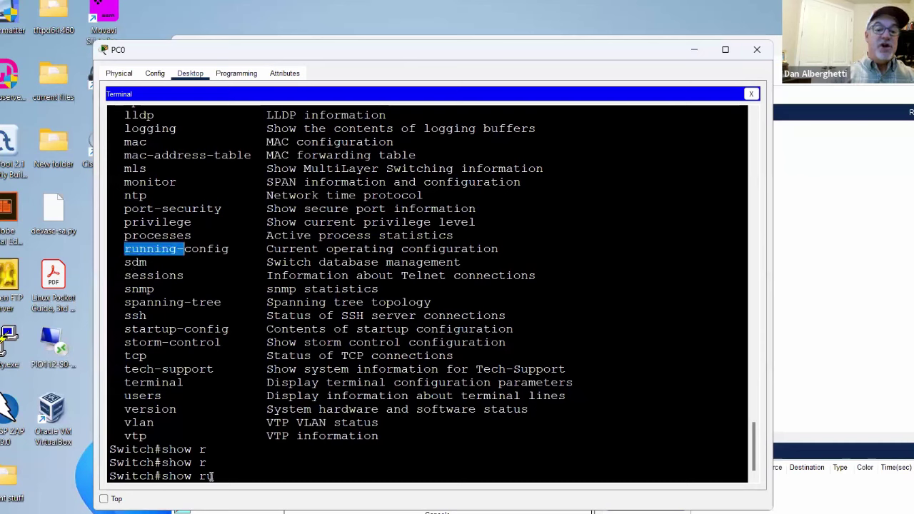
left_click(237, 488)
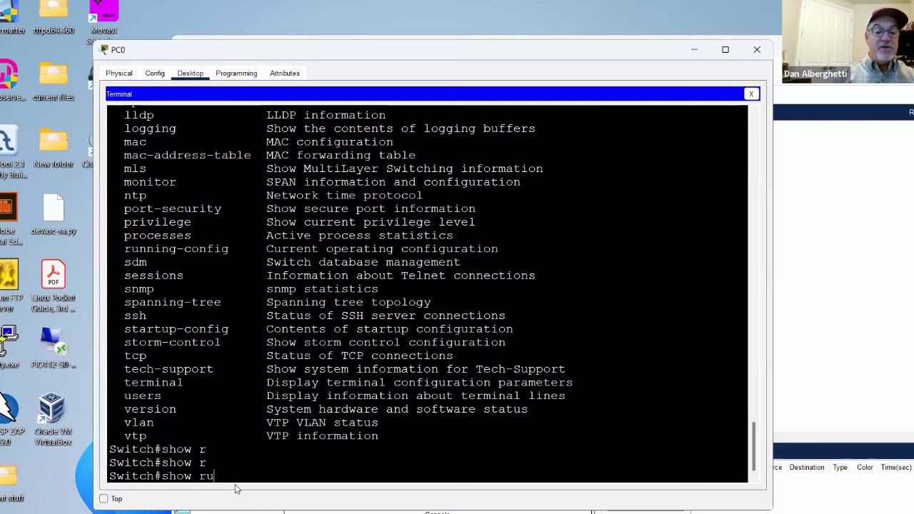
Step: Run show ru and page through the configuration to the interface Vlan1 section
key("Return")
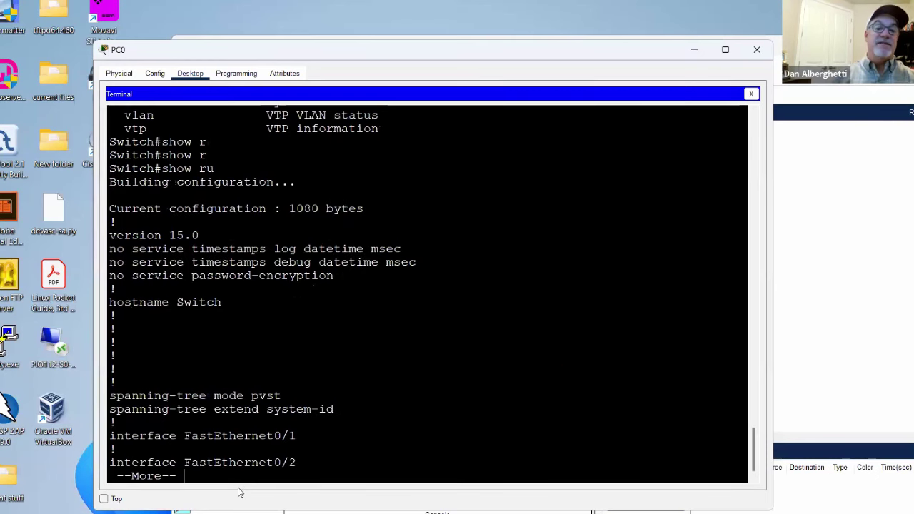
left_click_drag(162, 169, 222, 169)
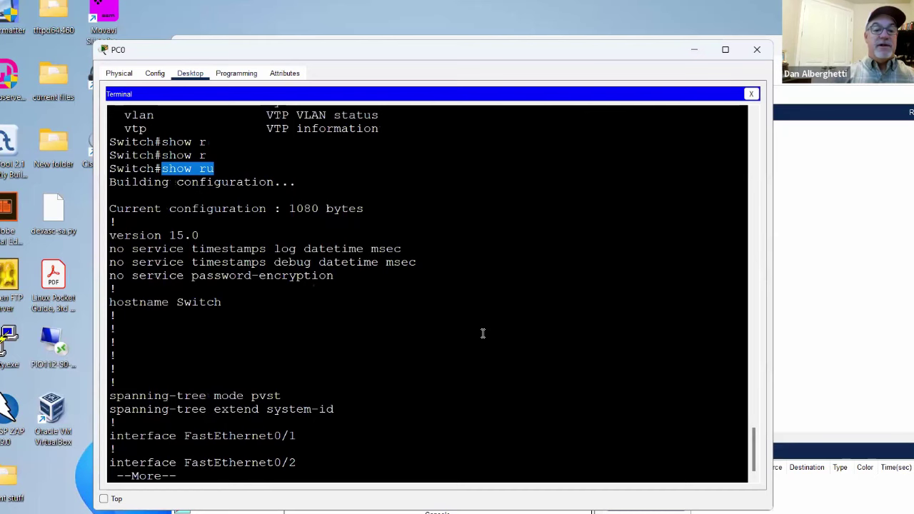
key("space")
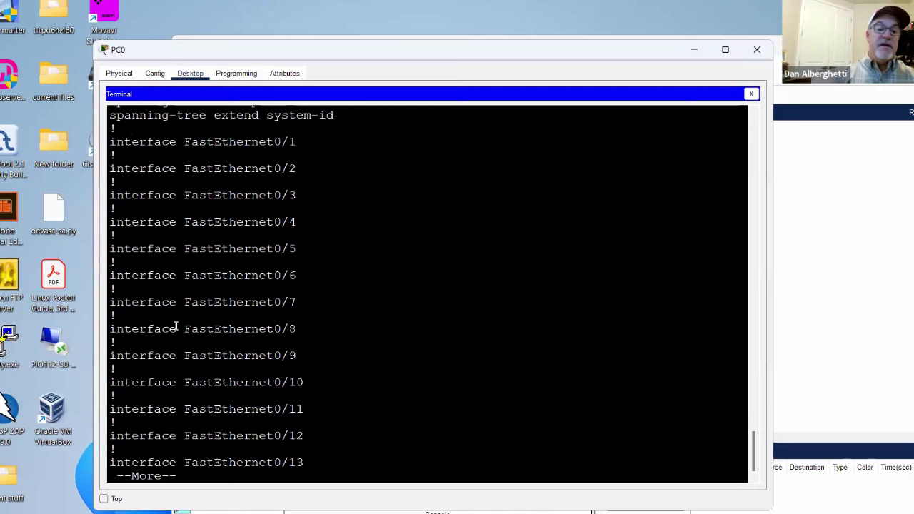
key("space")
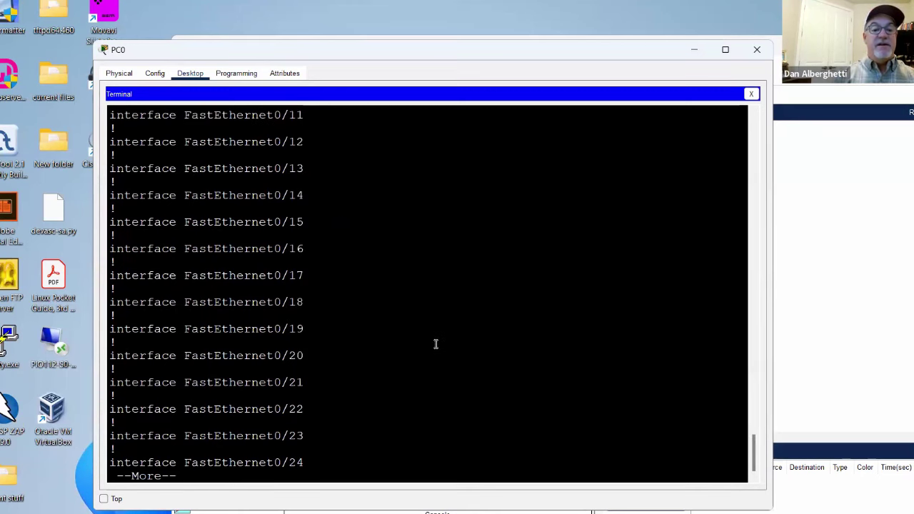
key("space")
left_click_drag(161, 250, 226, 249)
left_click_drag(109, 249, 175, 262)
left_click(133, 269)
left_click_drag(111, 262, 221, 262)
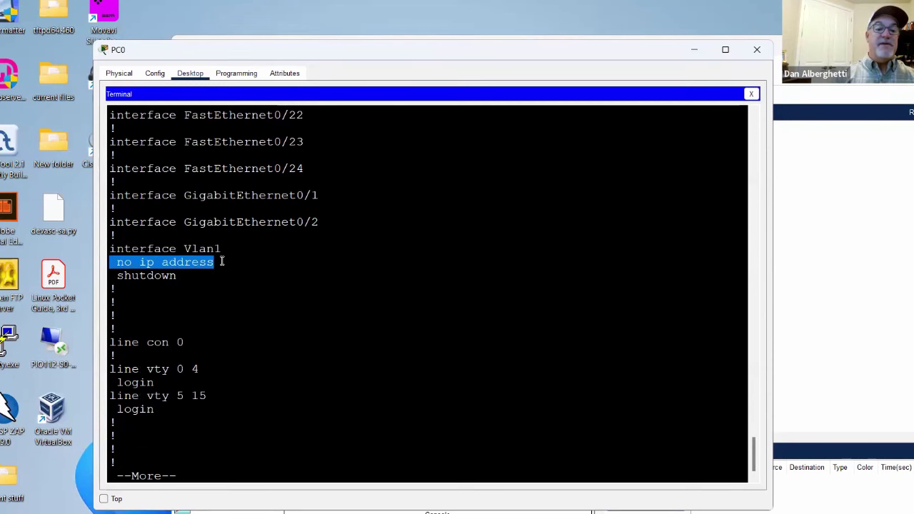
left_click_drag(114, 276, 183, 282)
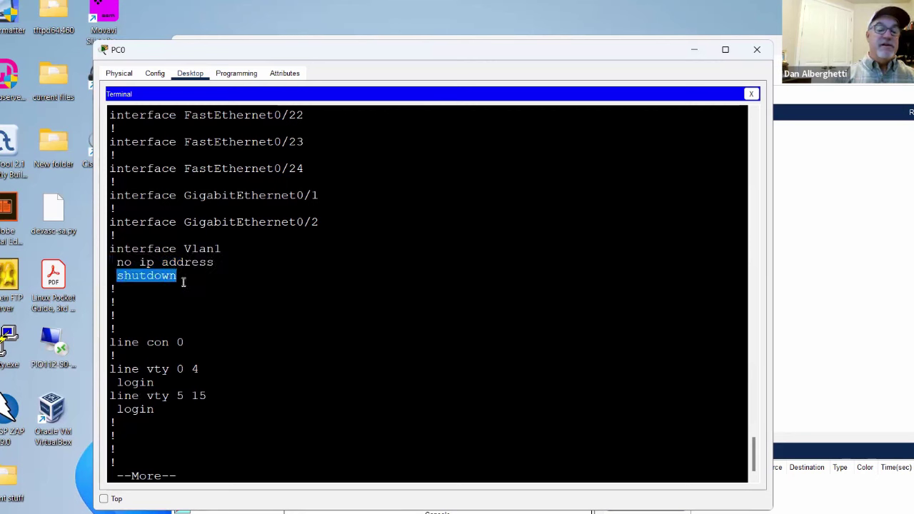
left_click(194, 355)
left_click_drag(111, 341, 199, 341)
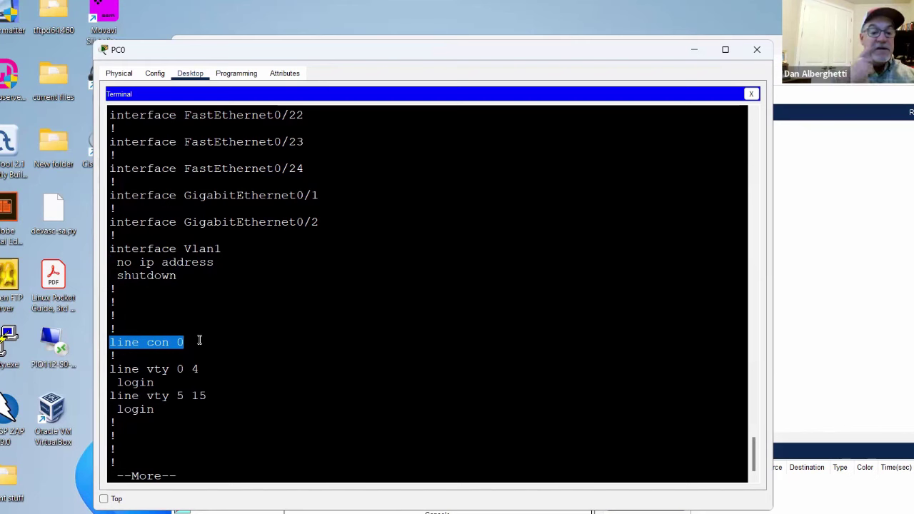
left_click(150, 348)
left_click_drag(191, 344, 104, 346)
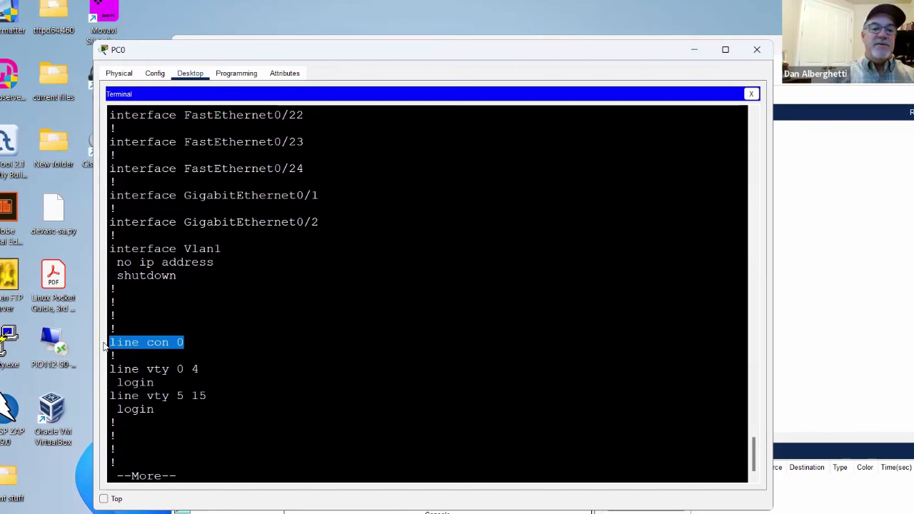
left_click(143, 343)
left_click_drag(109, 343, 187, 342)
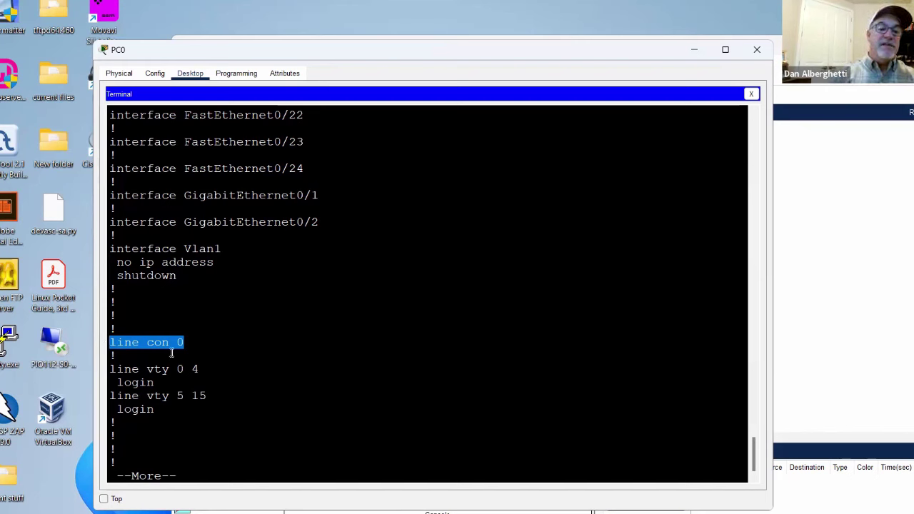
left_click(199, 345)
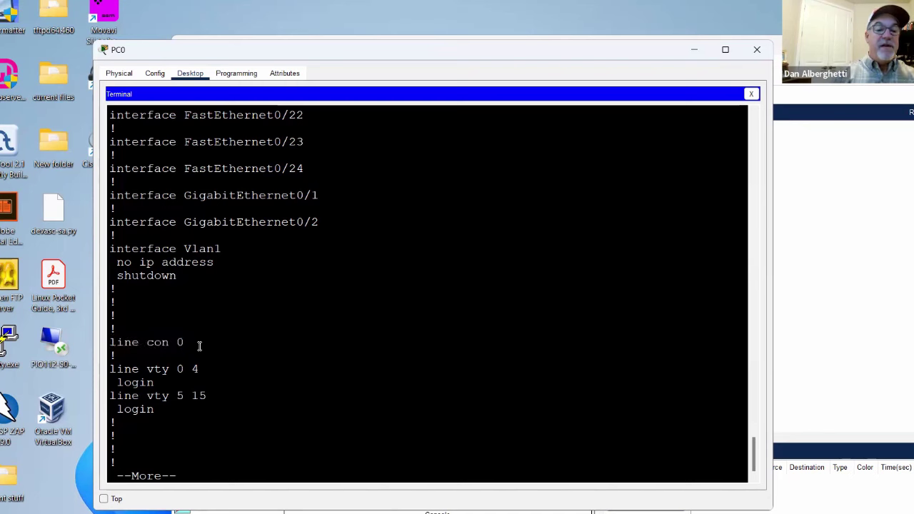
left_click_drag(197, 343, 104, 340)
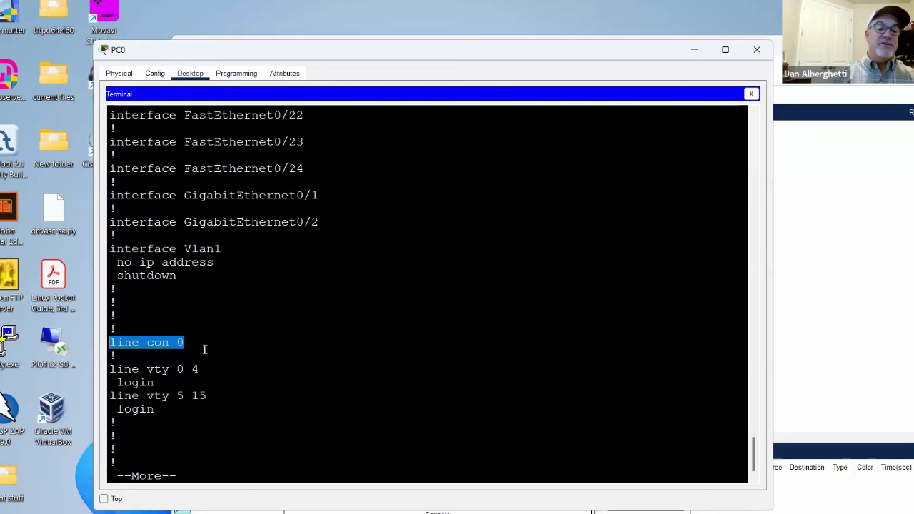
left_click(117, 354)
left_click_drag(110, 369, 209, 370)
Step: Highlight the line vty 0 4 and vty 5 15 sections and their login entries
left_click(140, 397)
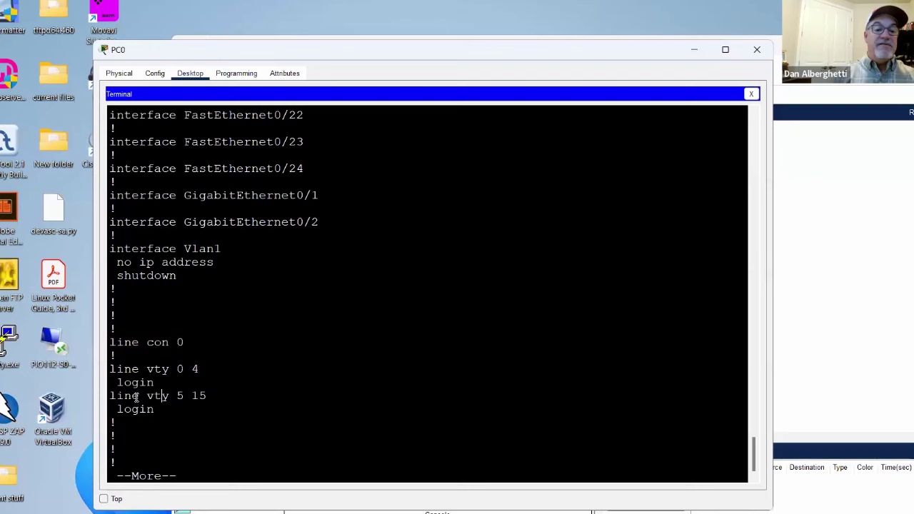
left_click_drag(175, 398, 220, 397)
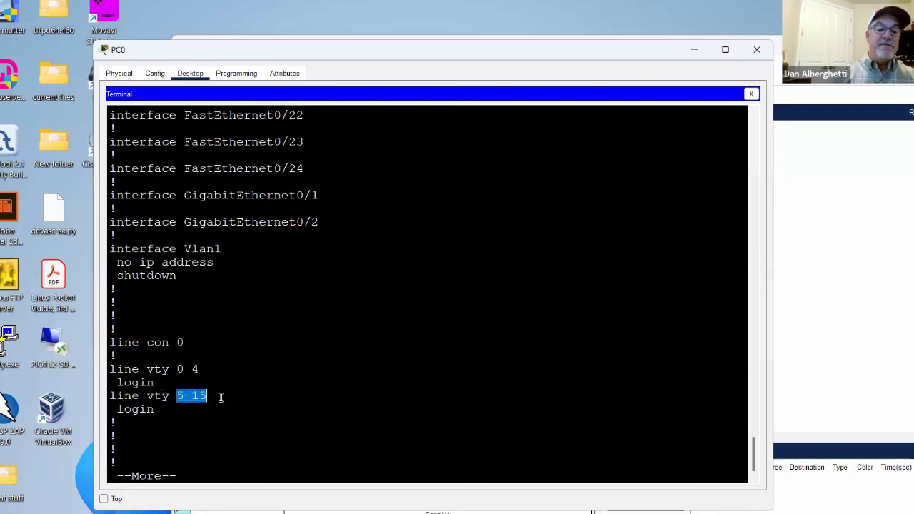
left_click(120, 368)
left_click_drag(111, 369, 213, 396)
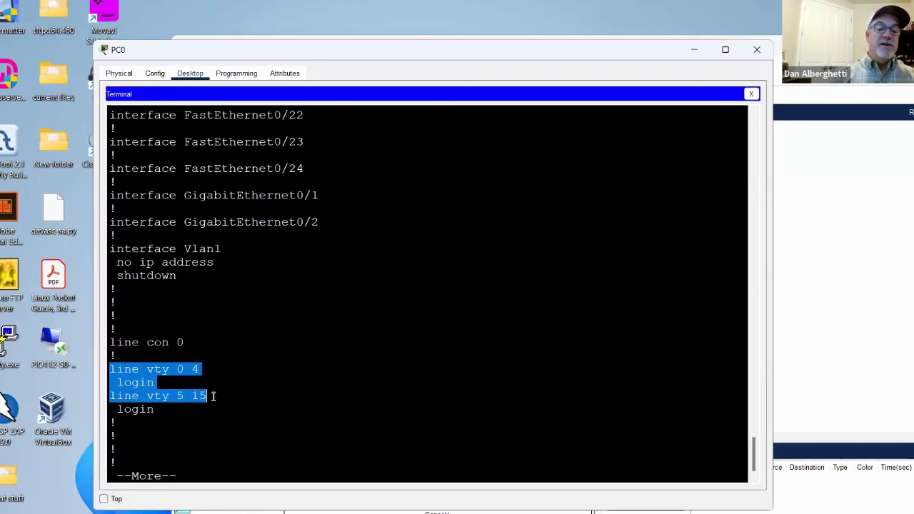
left_click(133, 401)
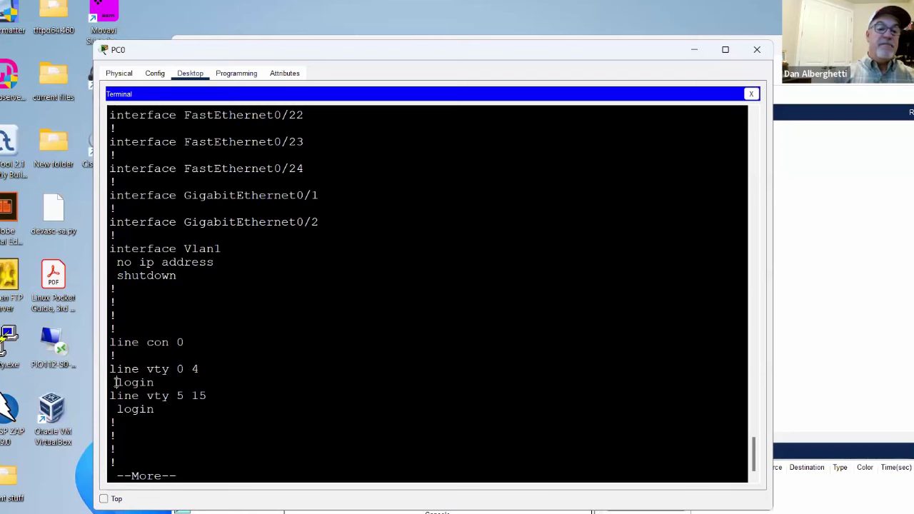
left_click_drag(115, 382, 156, 383)
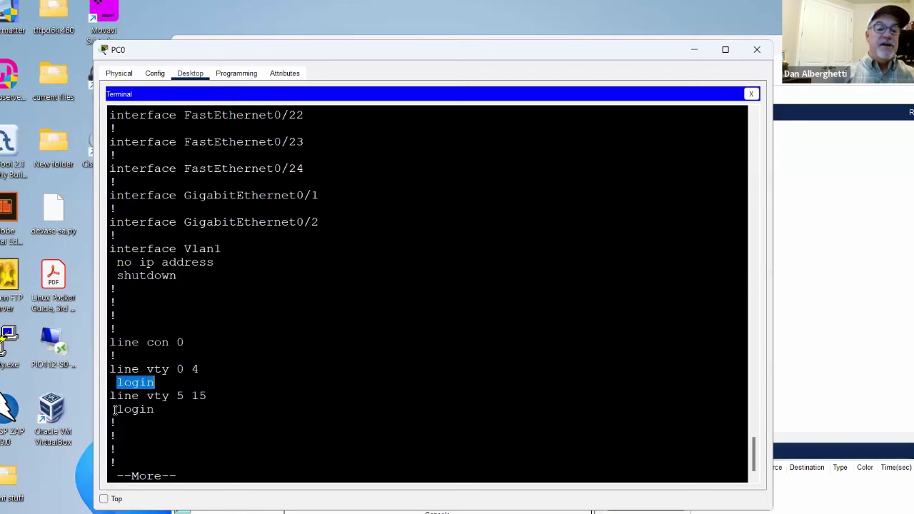
left_click_drag(114, 411, 156, 410)
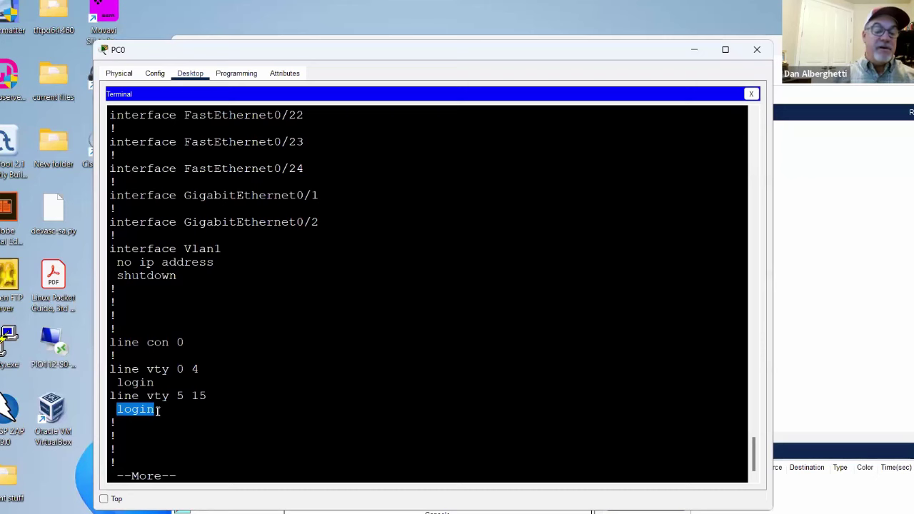
left_click(157, 410)
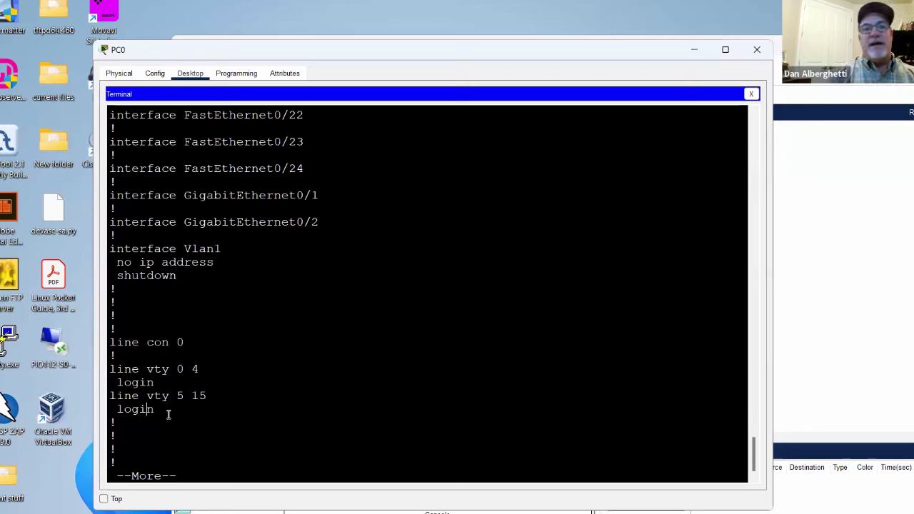
left_click_drag(156, 384, 100, 385)
left_click(158, 424)
left_click_drag(171, 418, 103, 421)
left_click(196, 446)
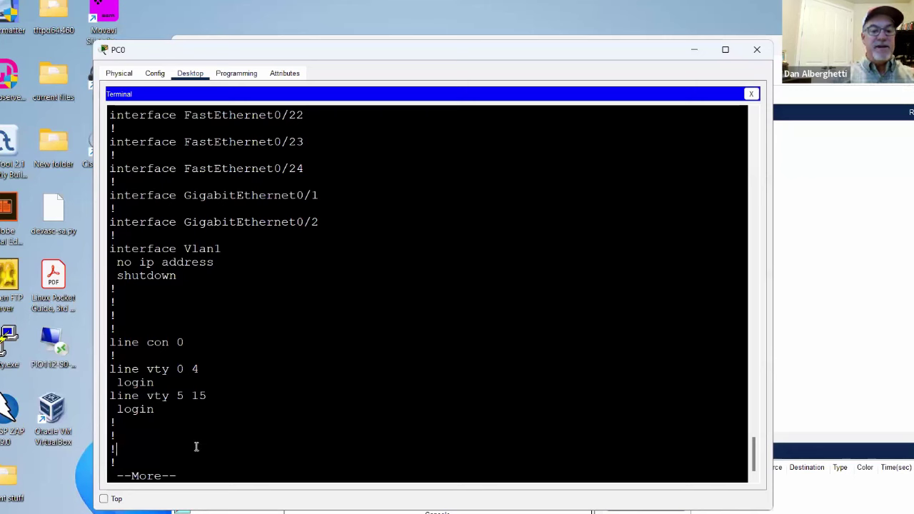
Step: Page to the end of the configuration and highlight the end line
key("space")
left_click_drag(140, 436, 99, 443)
left_click(172, 469)
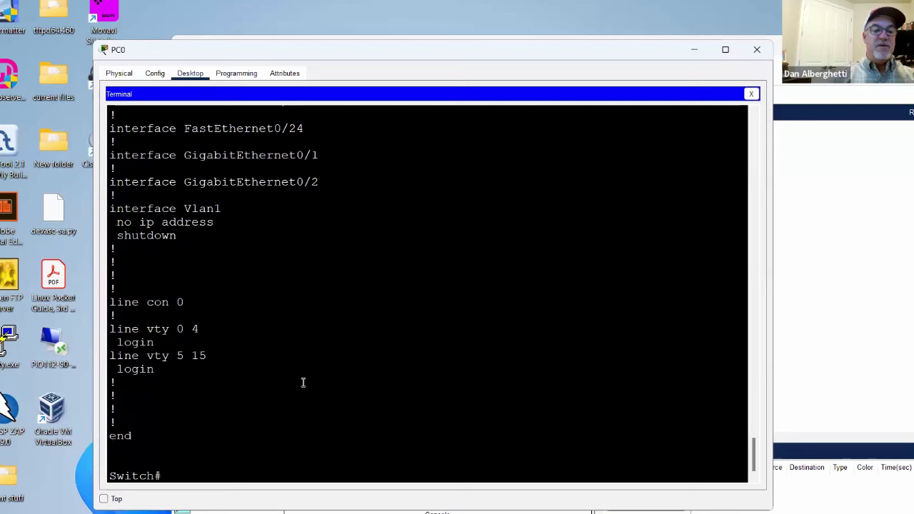
type("show ru")
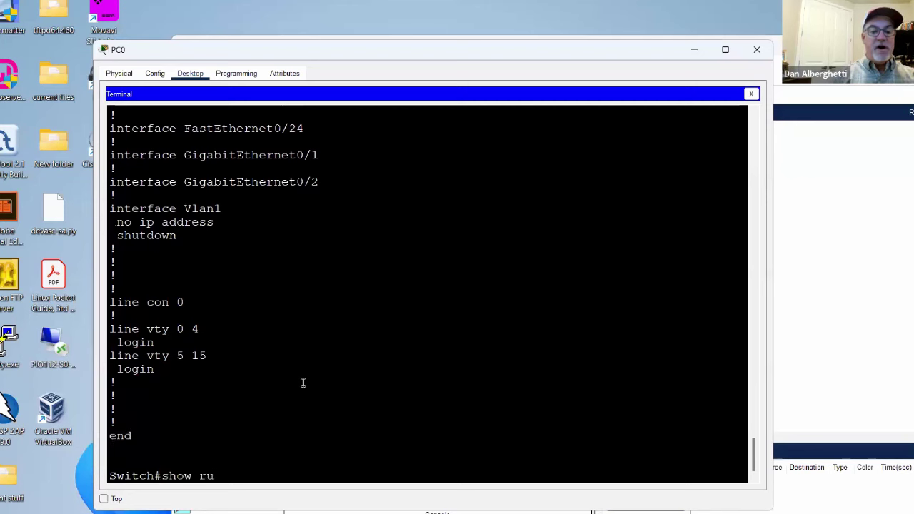
key("Tab")
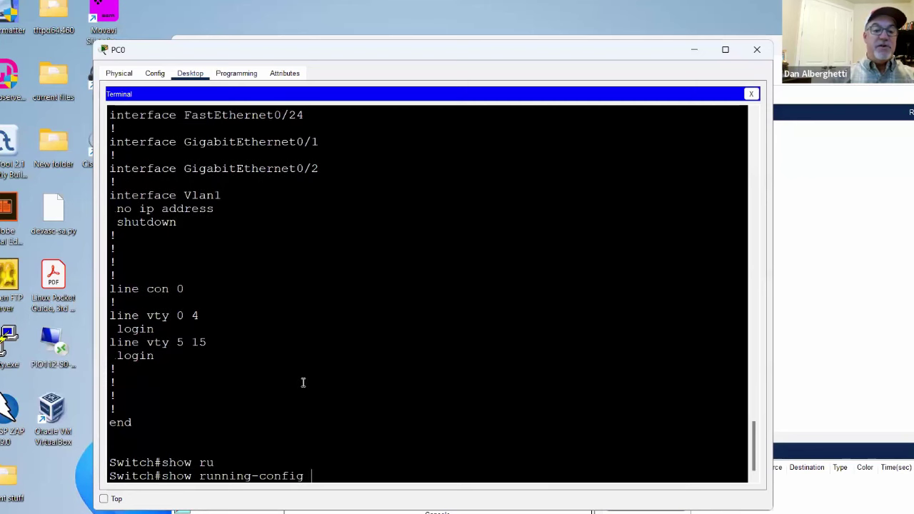
key("Return")
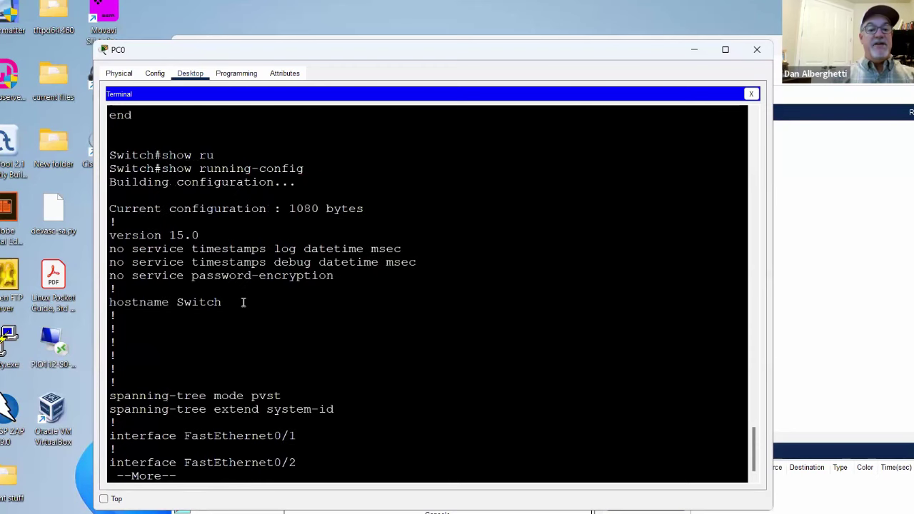
key("space")
key("space")
key("space")
key("space")
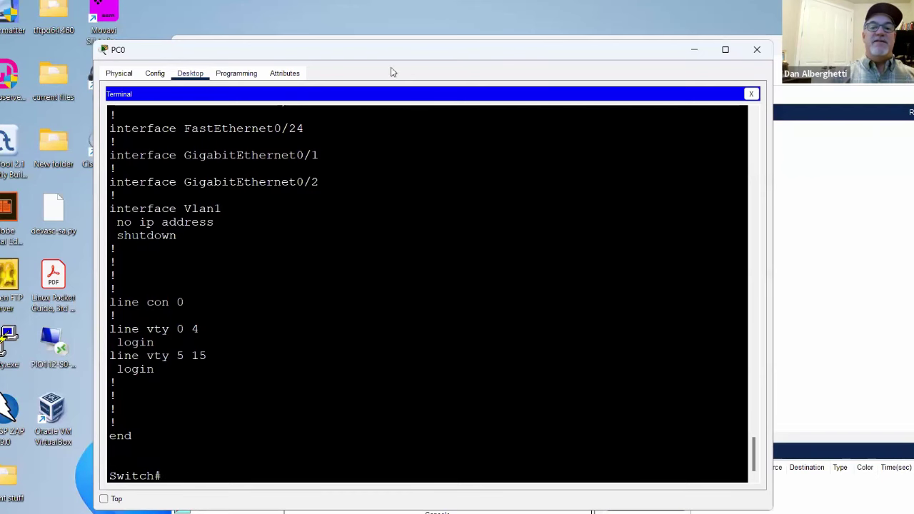
left_click_drag(402, 55, 386, 27)
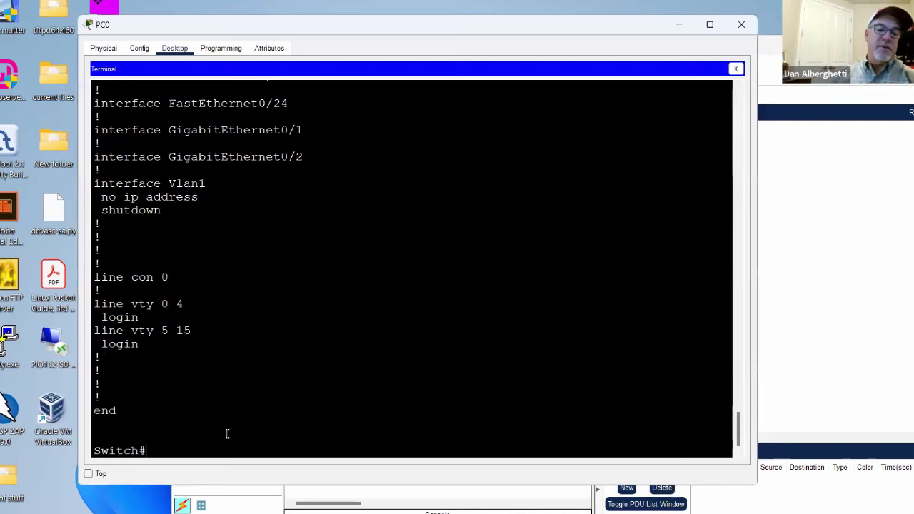
left_click_drag(138, 450, 95, 449)
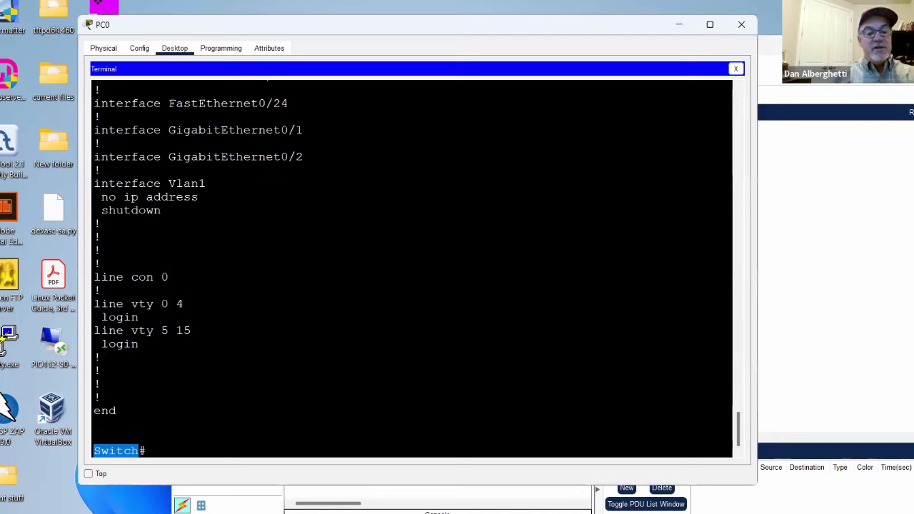
left_click(208, 444)
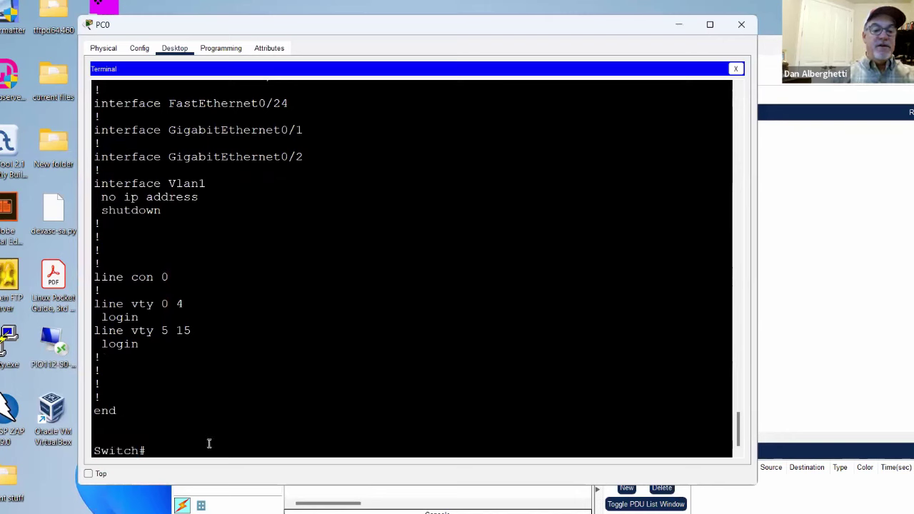
Step: Run configure ? and highlight the terminal and <cr> options in the help
type("configure")
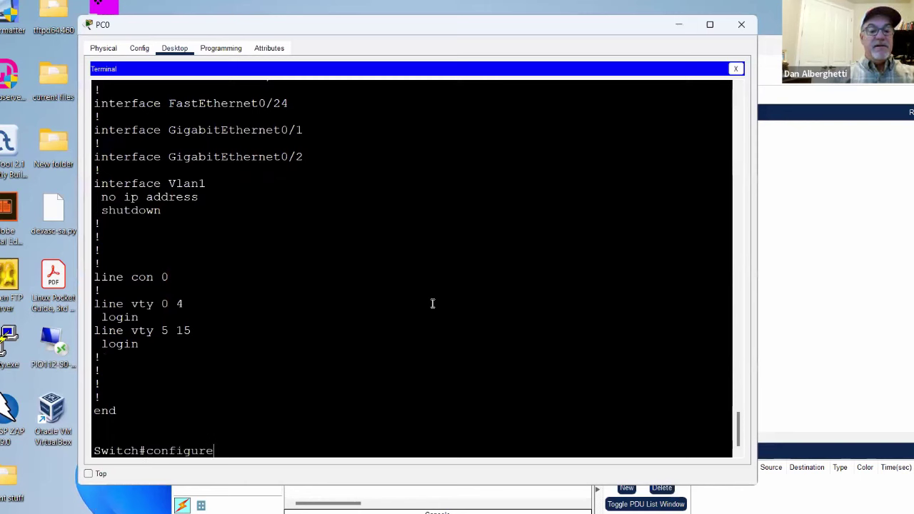
type(" ?")
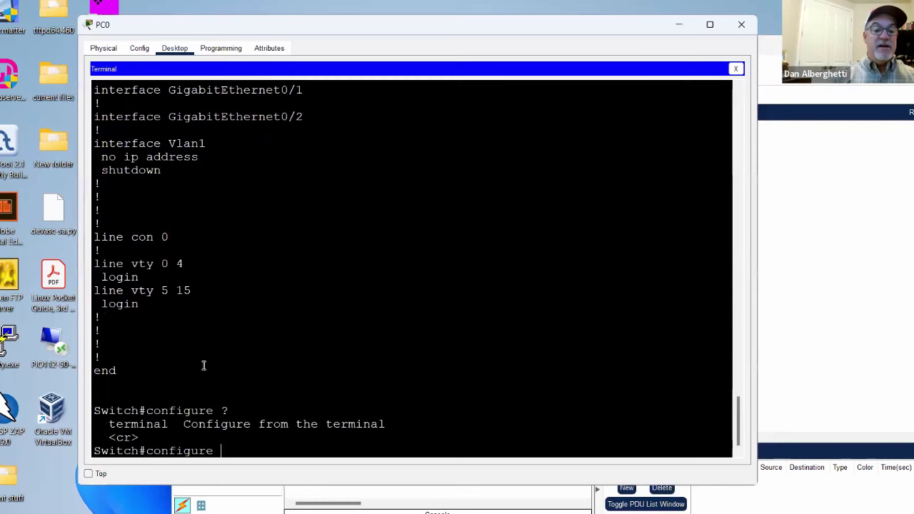
left_click_drag(147, 410, 239, 410)
left_click_drag(107, 424, 165, 423)
left_click(170, 424)
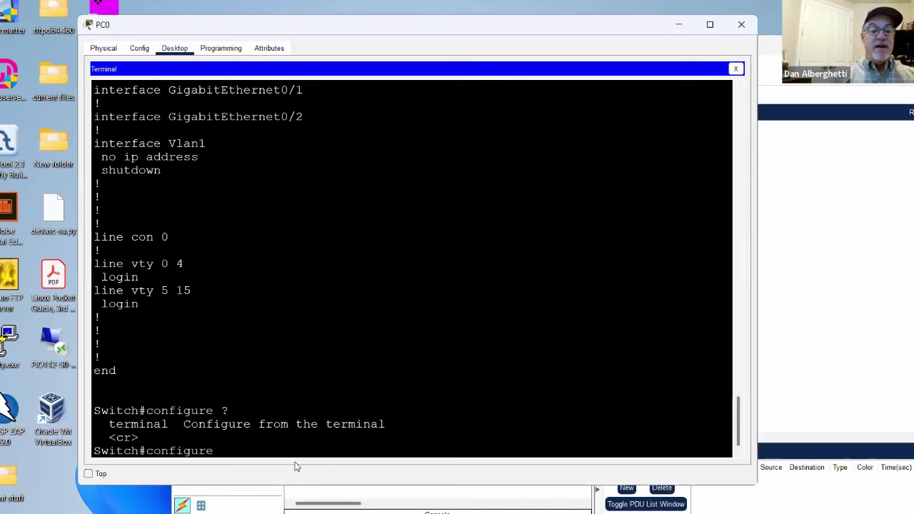
left_click_drag(109, 437, 157, 439)
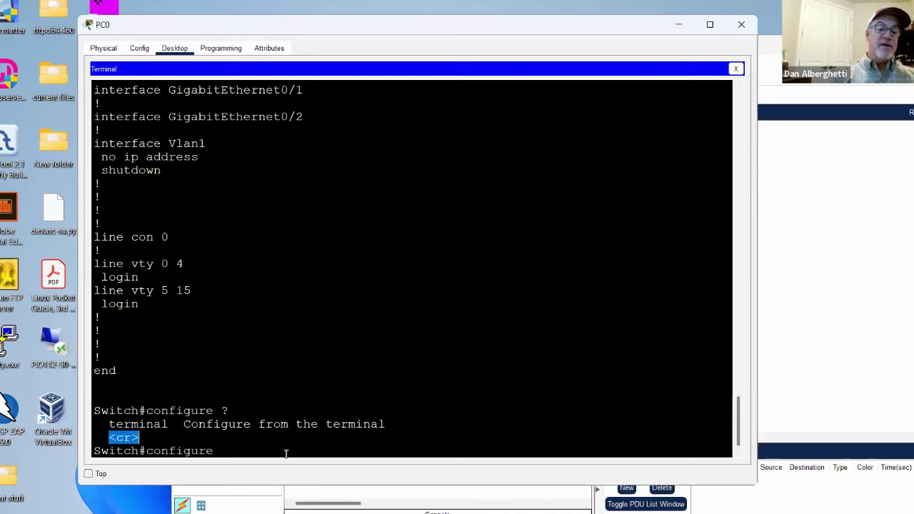
left_click(250, 450)
Step: Complete configure terminal to put the switch at the Switch(config)# prompt
type("terminal")
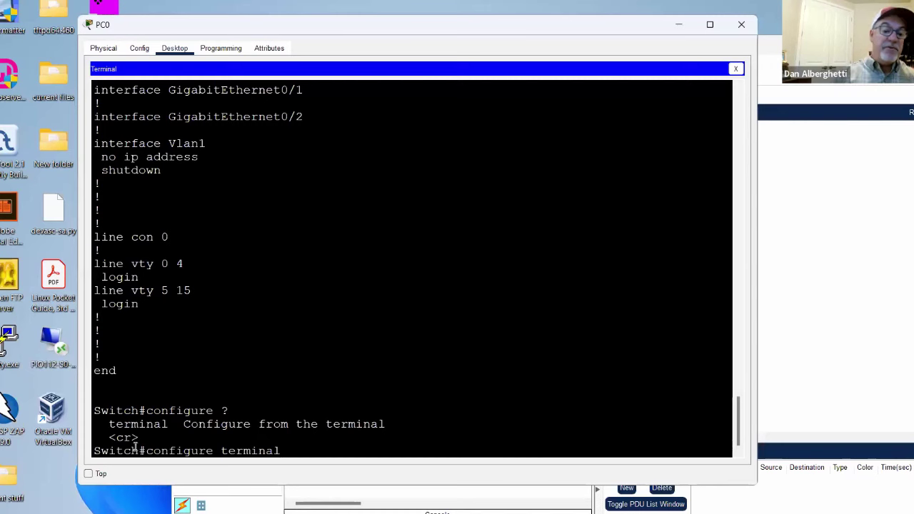
left_click_drag(145, 449, 94, 449)
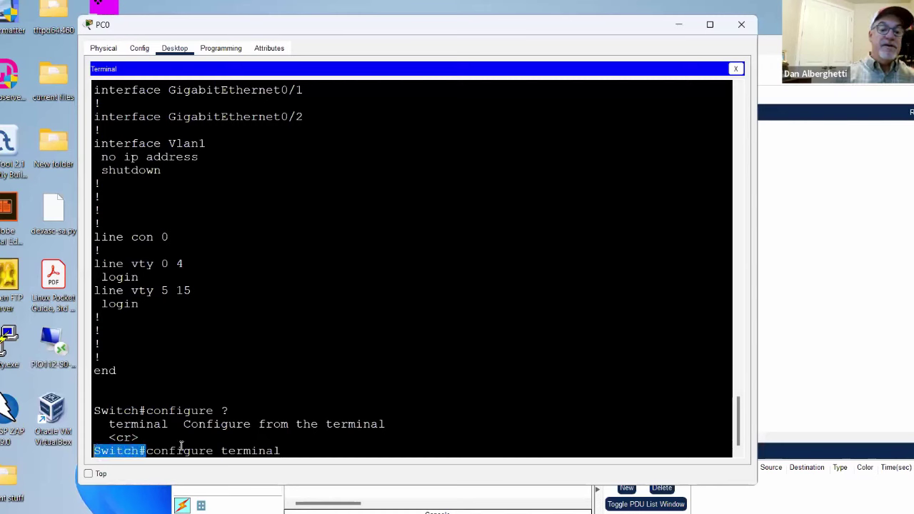
left_click(221, 451)
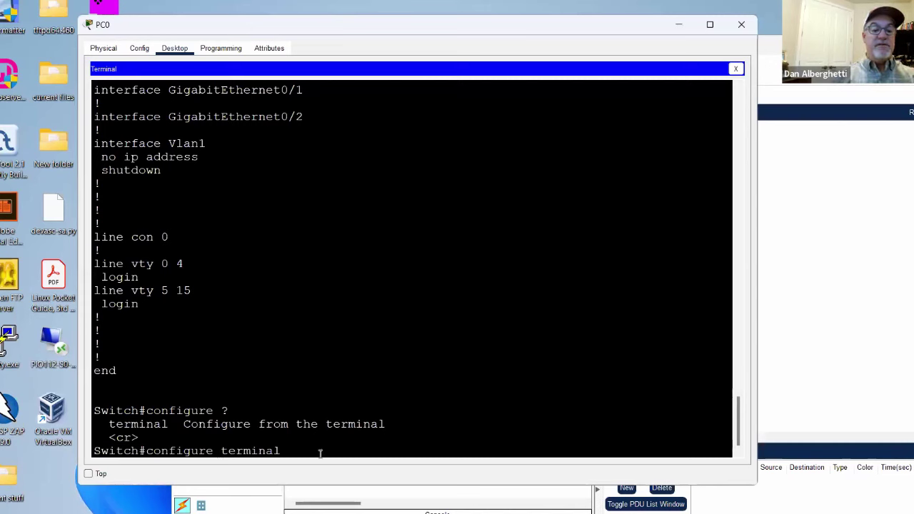
key("Return")
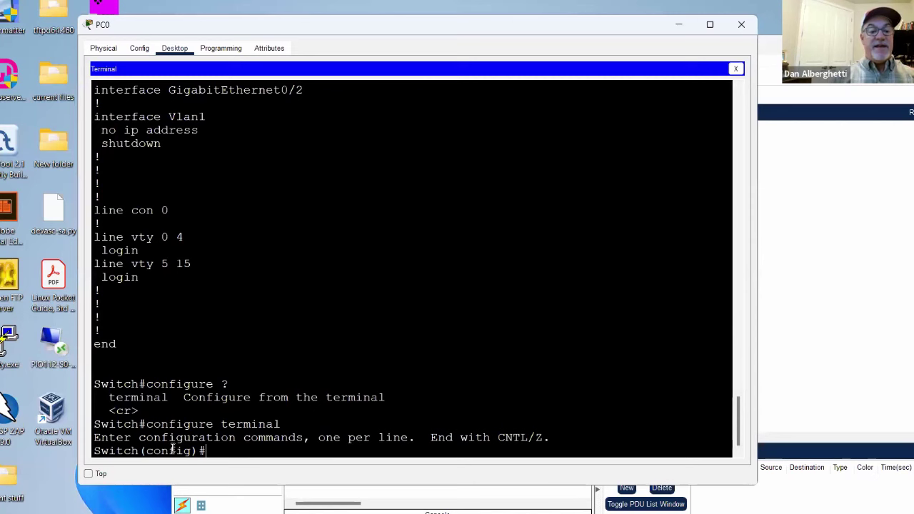
Step: Highlight the Switch(config)# prompt to point out the switch name and configuration mode
double_click(131, 450)
left_click_drag(140, 450, 198, 450)
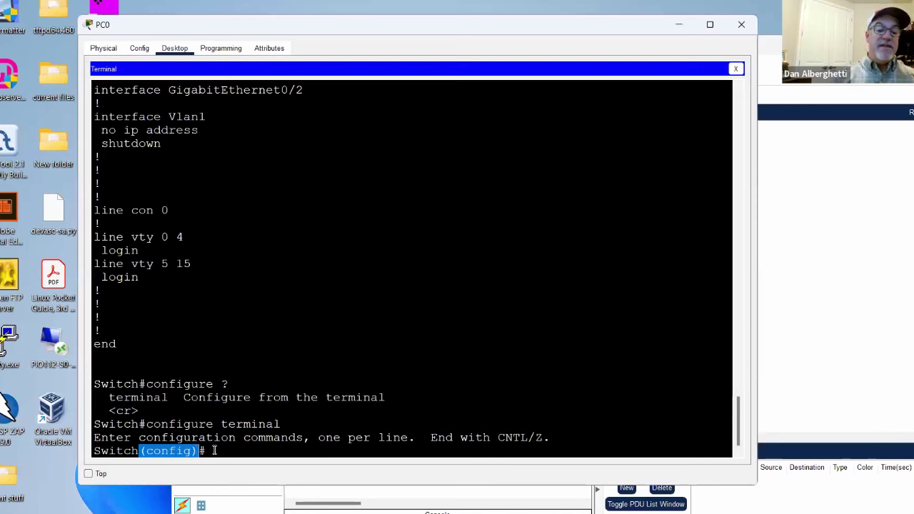
left_click(214, 450)
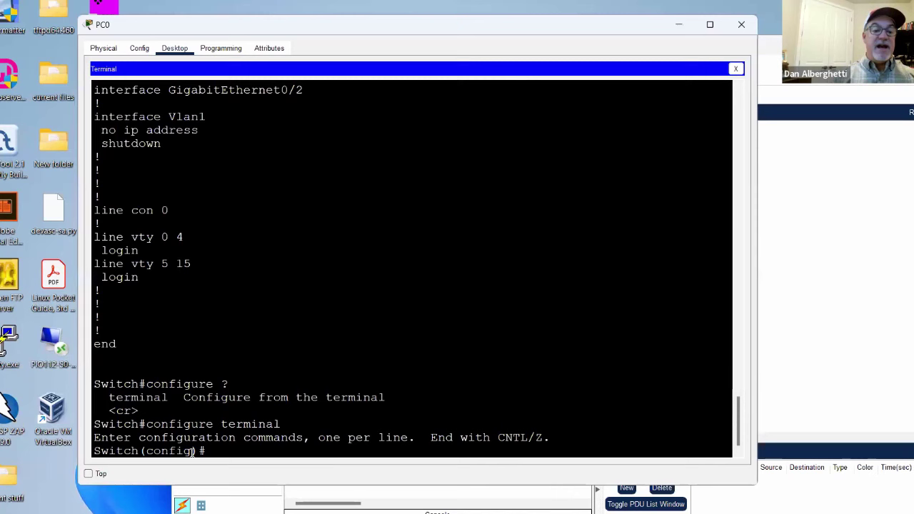
left_click_drag(214, 450, 72, 454)
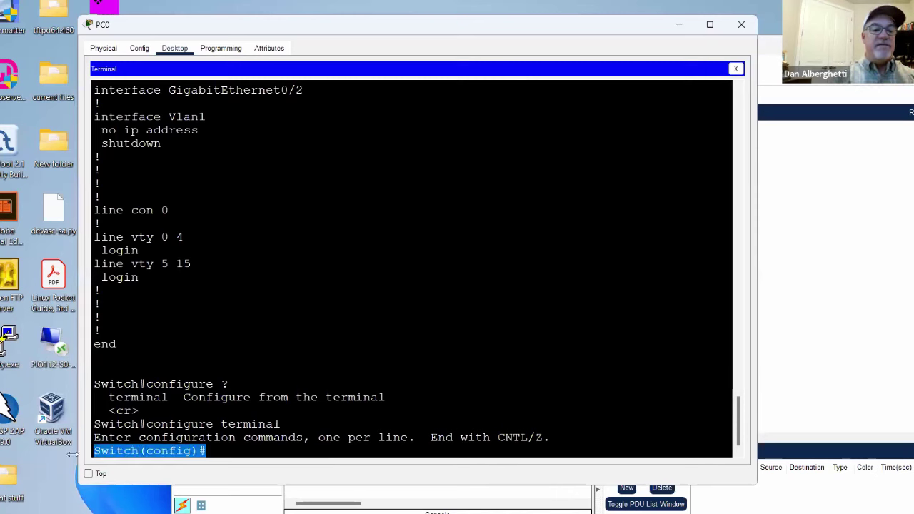
left_click(234, 450)
Step: Run exit to return to Switch#, then disable to drop to user EXEC mode
type("exit")
key("Return")
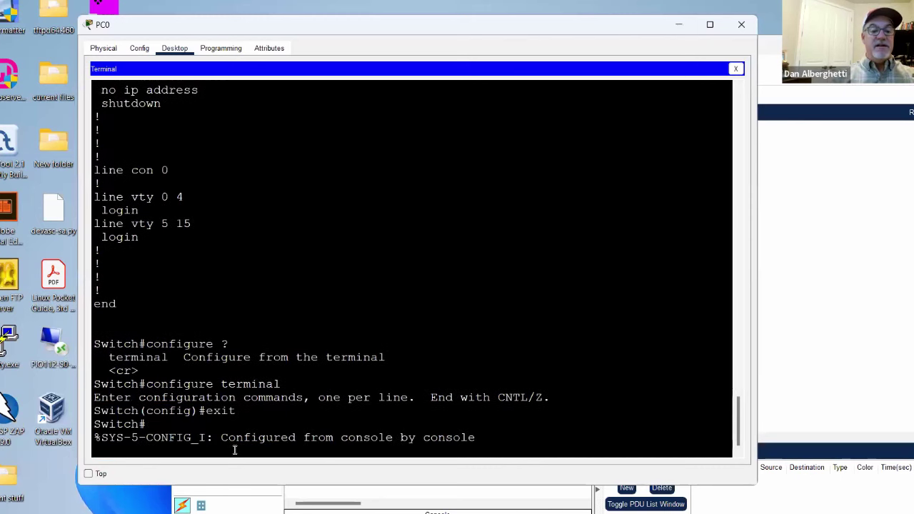
key("Return")
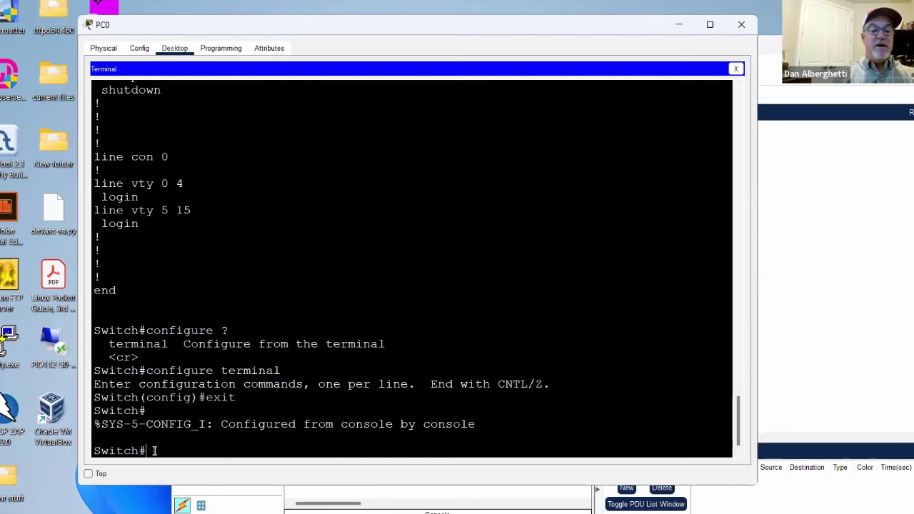
type("disabl")
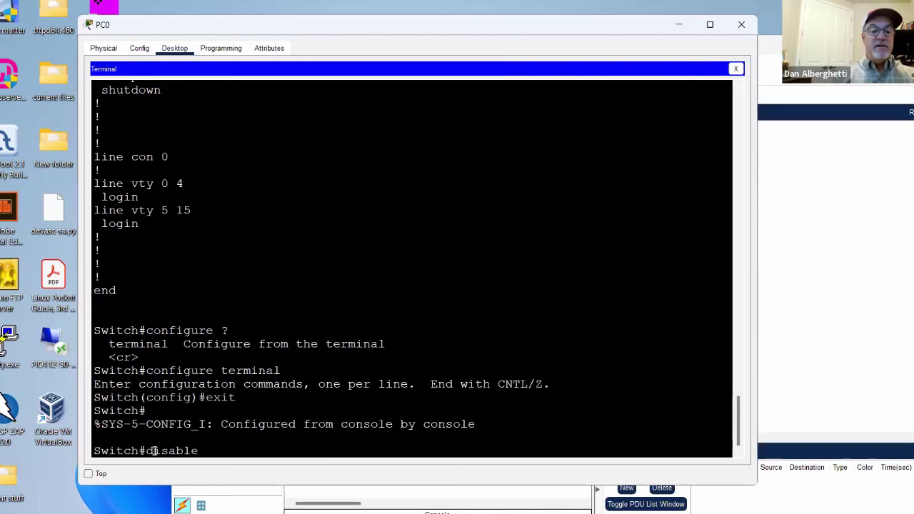
type("e")
key("Return")
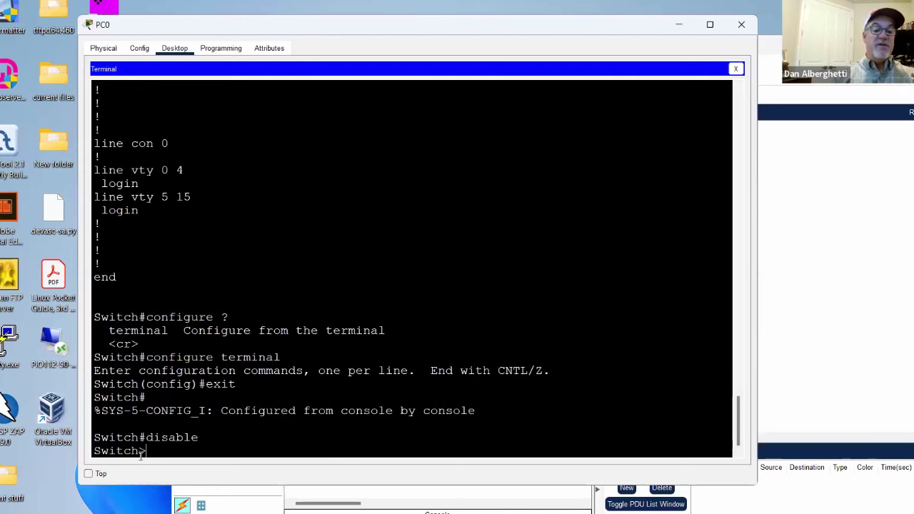
Step: Point out the Switch> prompt and run enable to return to privileged mode
left_click_drag(151, 452, 66, 452)
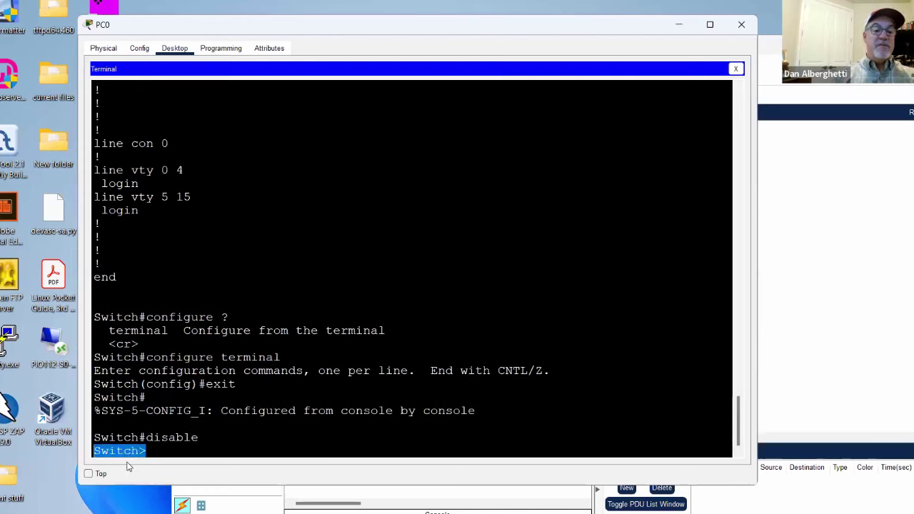
left_click(142, 457)
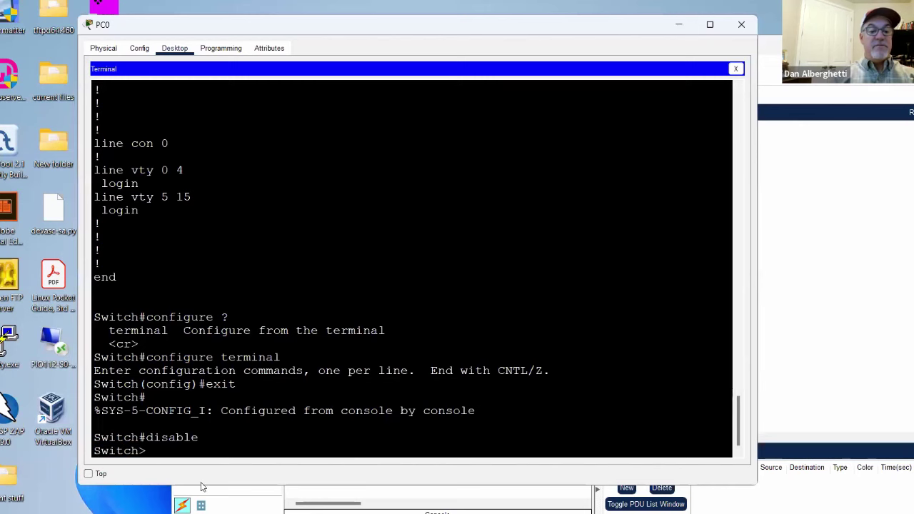
type("enabl")
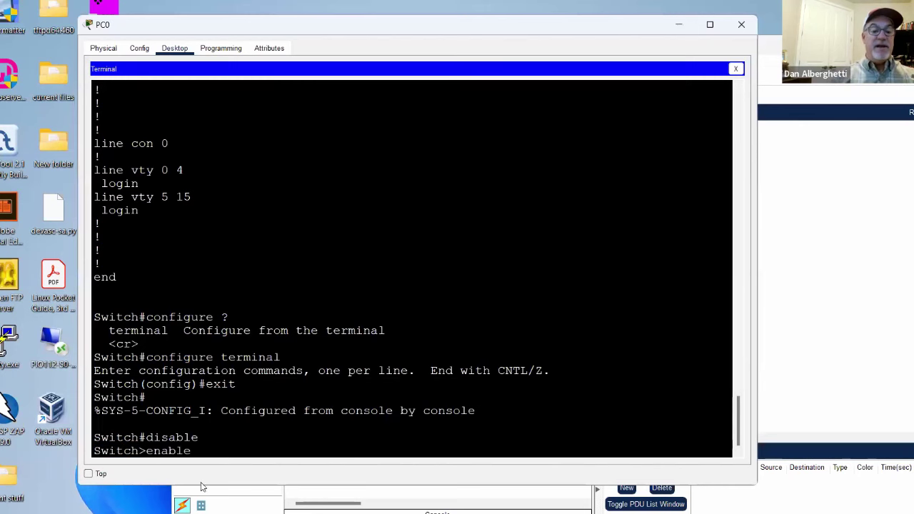
type("e")
key("Return")
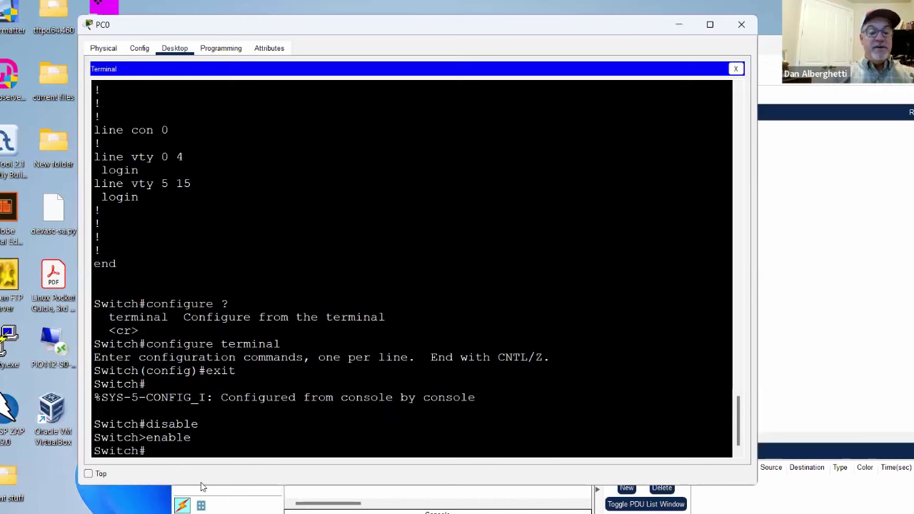
Step: Enter configure terminal to reach Switch(config)# and type ? for the command list
type("c")
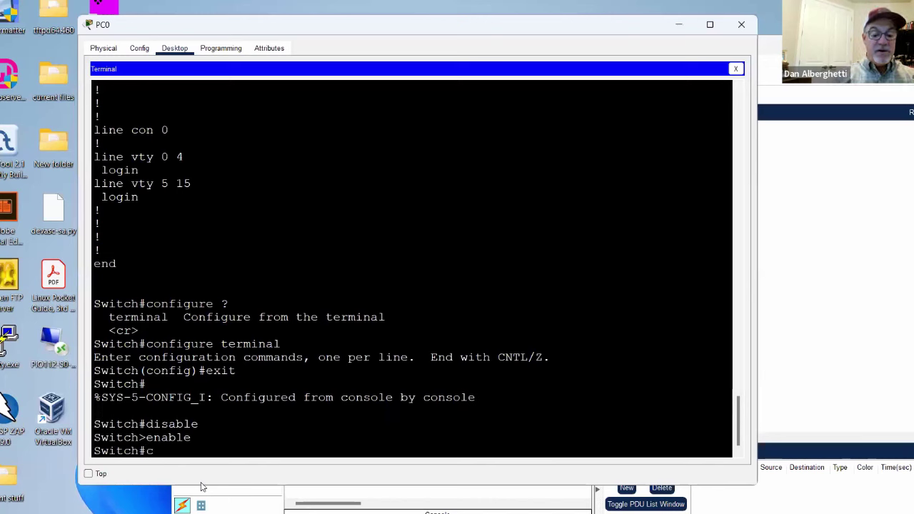
type("onfigure terminal")
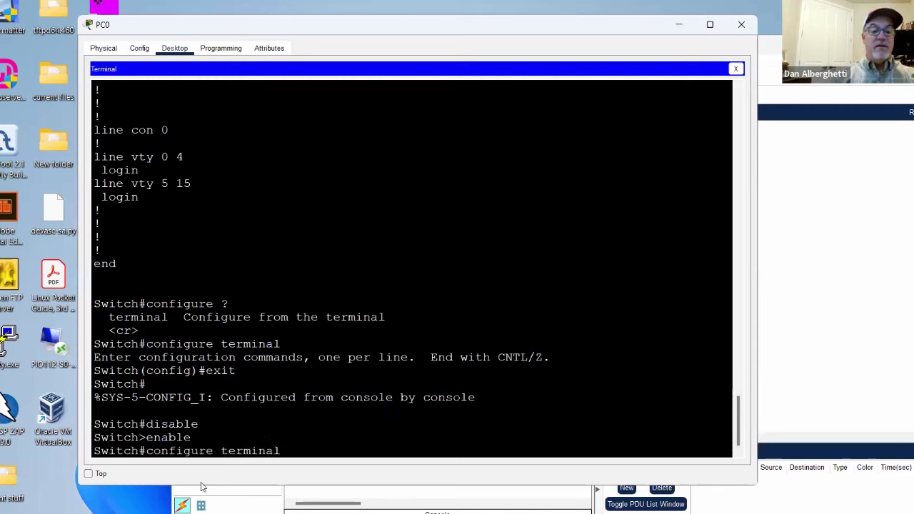
key("Return")
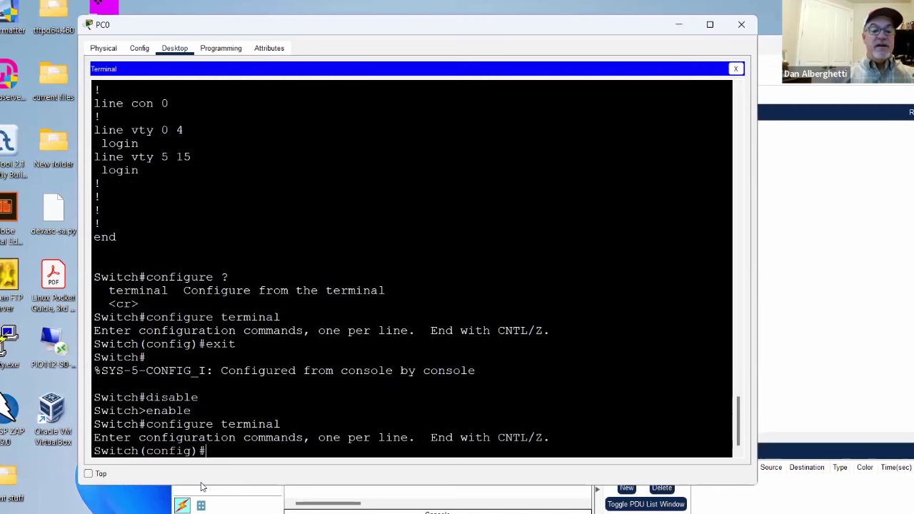
key("Return")
key("Return")
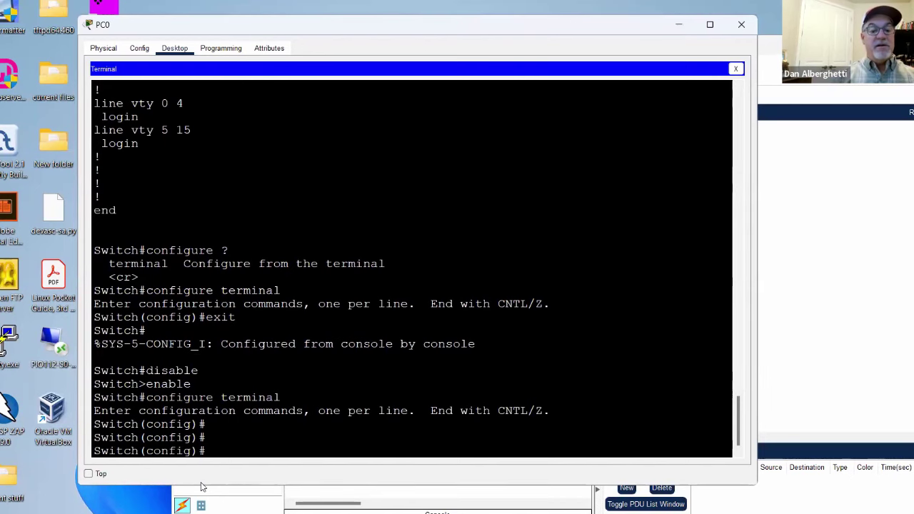
type("?")
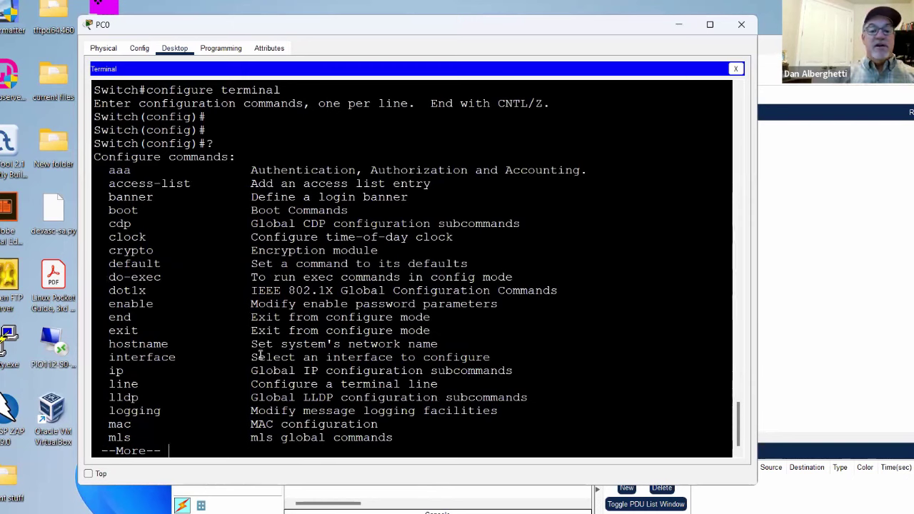
Step: Note the hostname entry, page the help list through vtp, and type hostname S1
left_click_drag(105, 343, 178, 344)
left_click(204, 401)
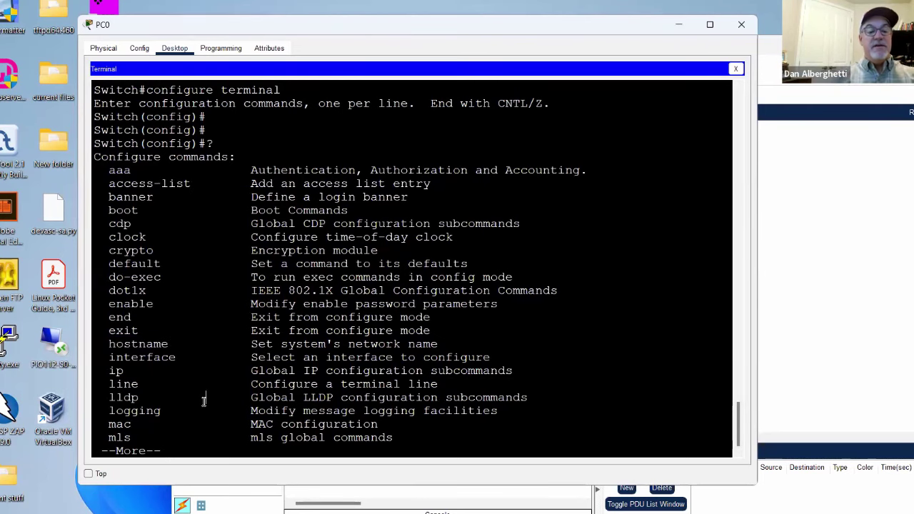
key("space")
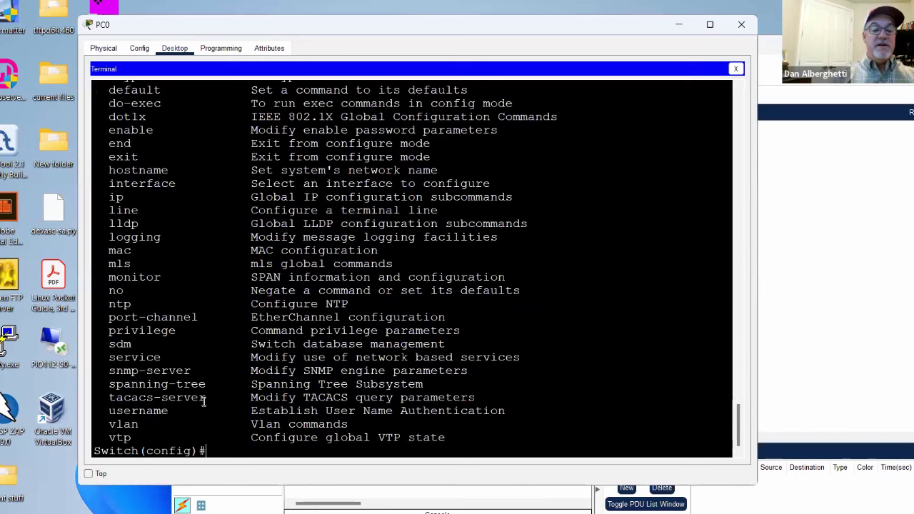
type("hostname S1")
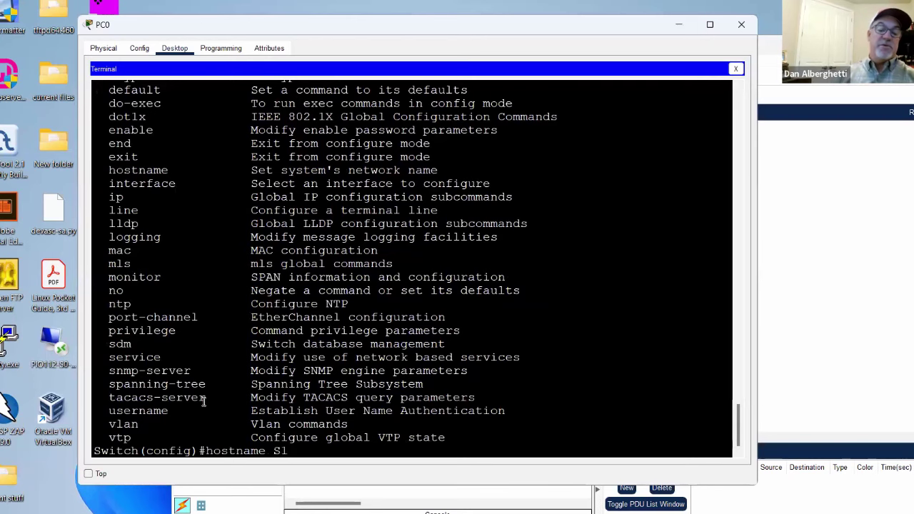
Step: Apply hostname S1 and point out the prompt changing from Switch to S1
key("Return")
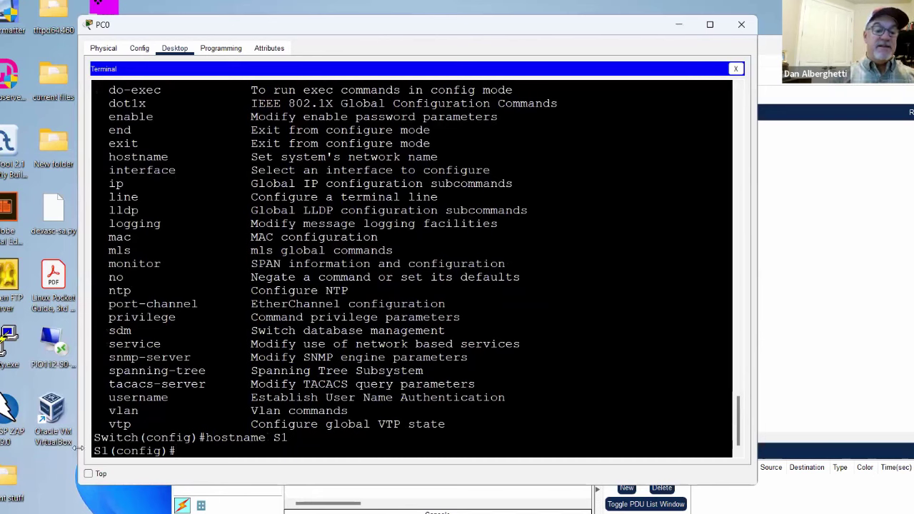
left_click_drag(140, 440, 93, 440)
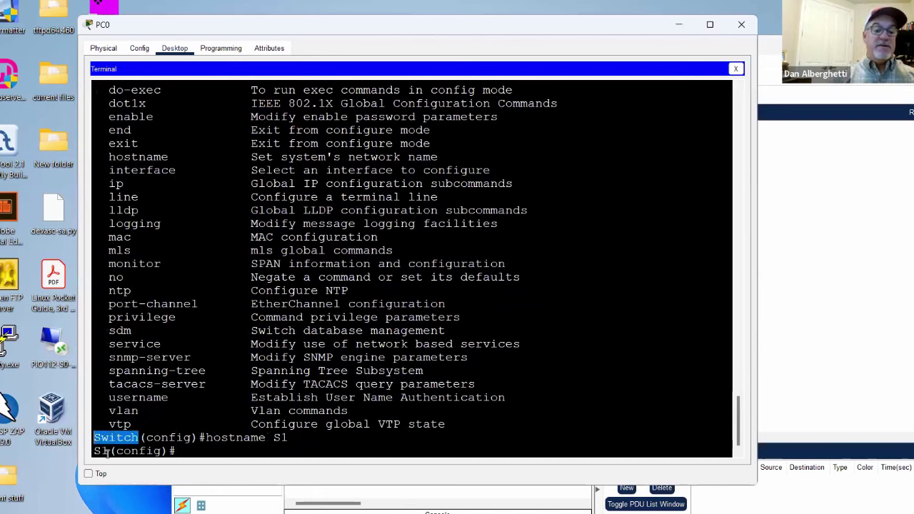
left_click_drag(107, 451, 93, 451)
left_click(223, 451)
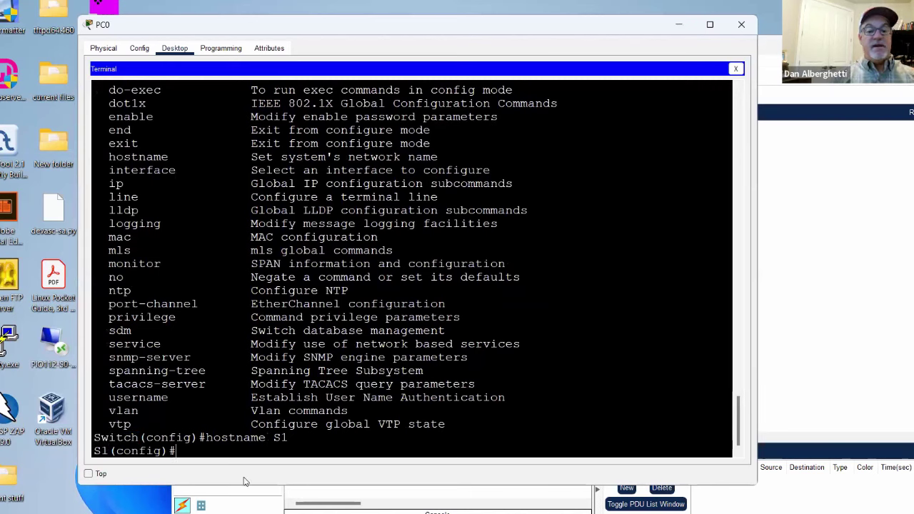
Step: Recall the hostname command and rename the switch to DansSwitch
key("Up")
key("BackSpace")
key("BackSpace")
type("DansSwitch")
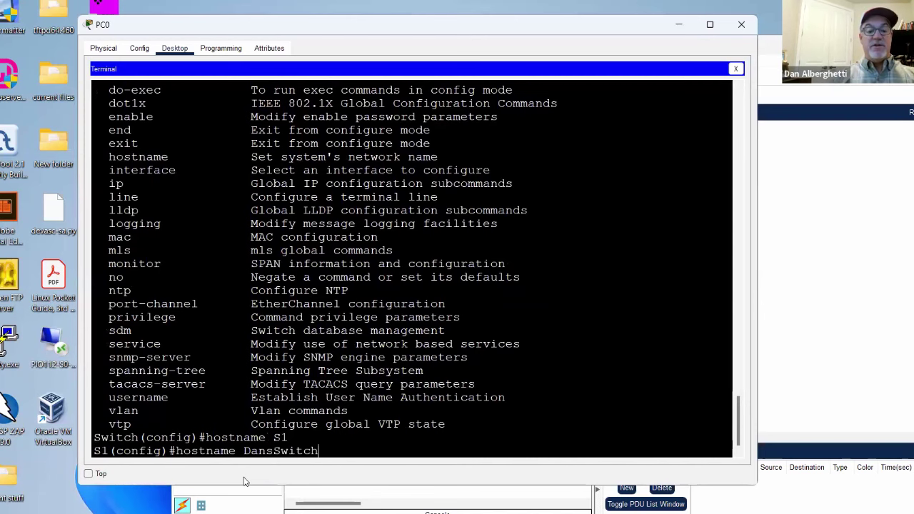
key("Return")
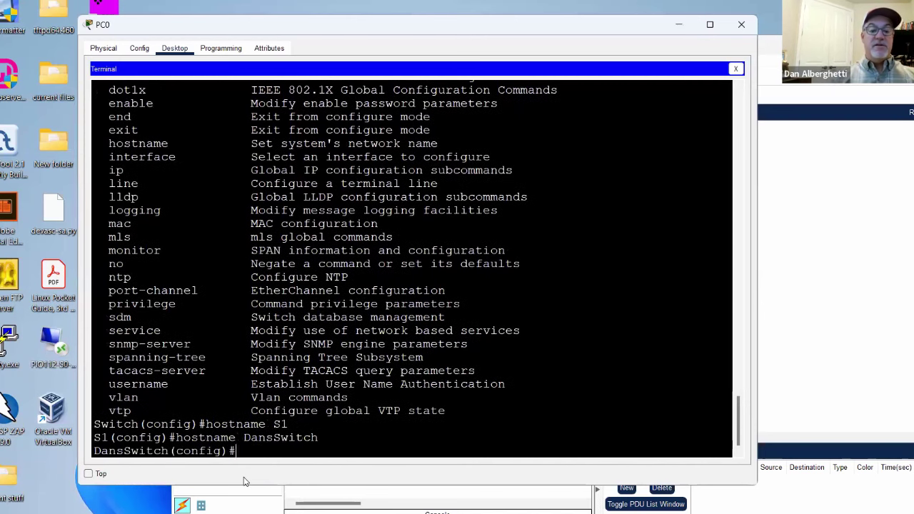
key("Return")
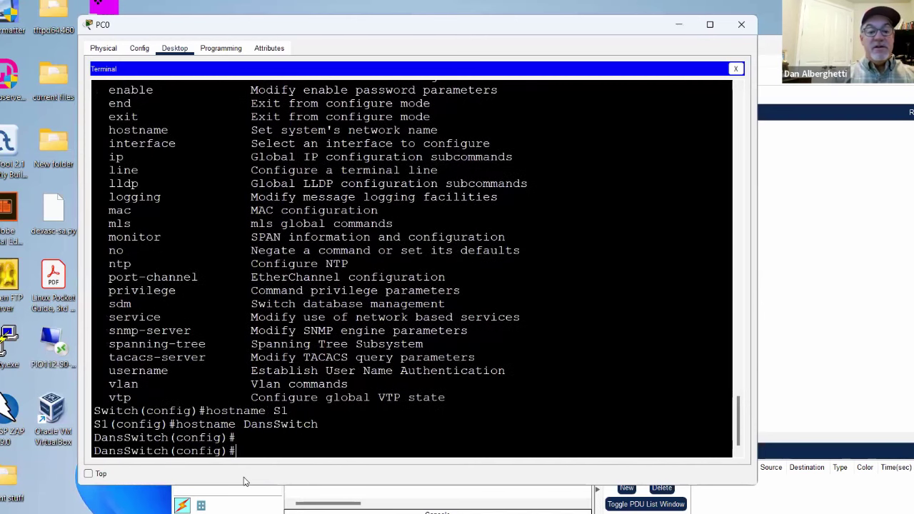
Step: Recall the command again and rename the switch back to S1, showing S1(config)#
key("Up")
key("BackSpace")
key("BackSpace")
key("BackSpace")
key("BackSpace")
key("BackSpace")
key("BackSpace")
key("BackSpace")
key("BackSpace")
key("BackSpace")
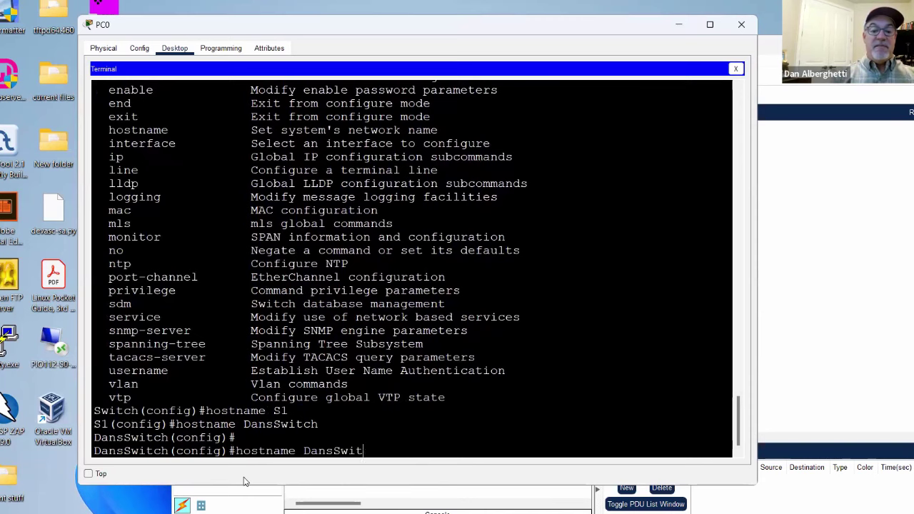
key("BackSpace")
type("S1")
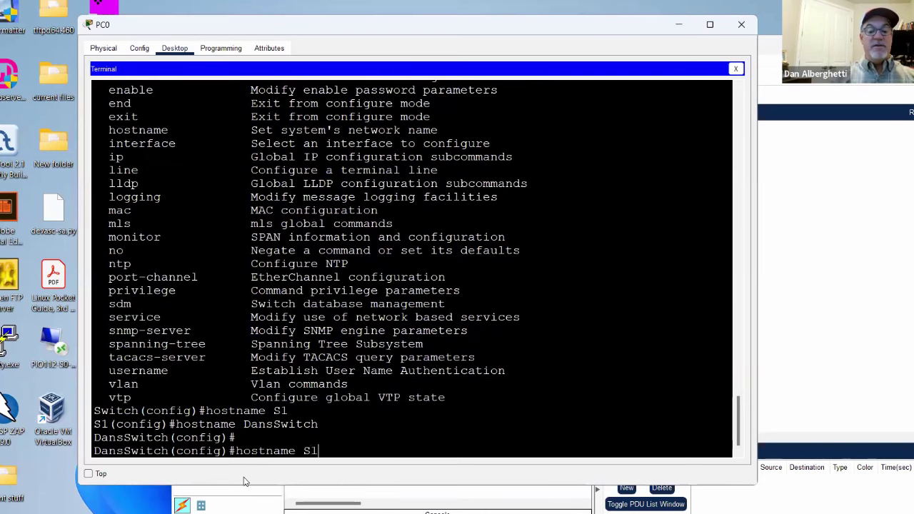
key("Return")
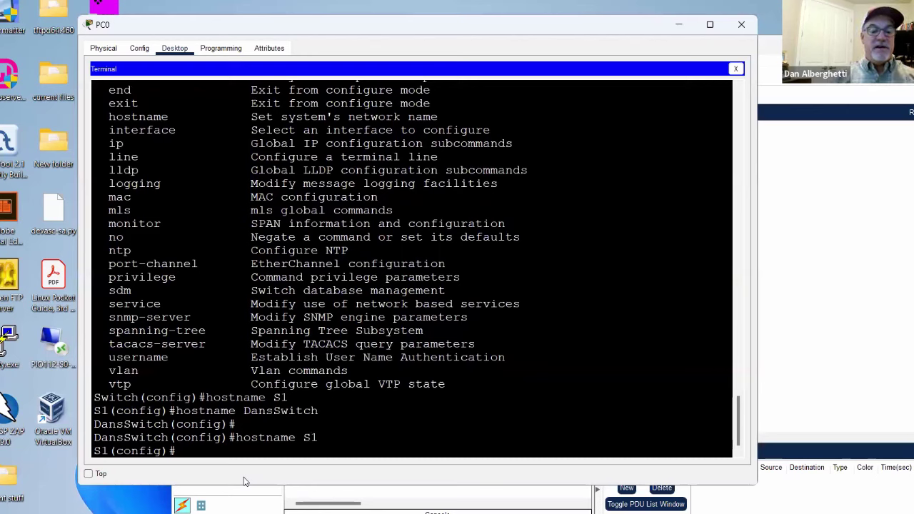
key("Return")
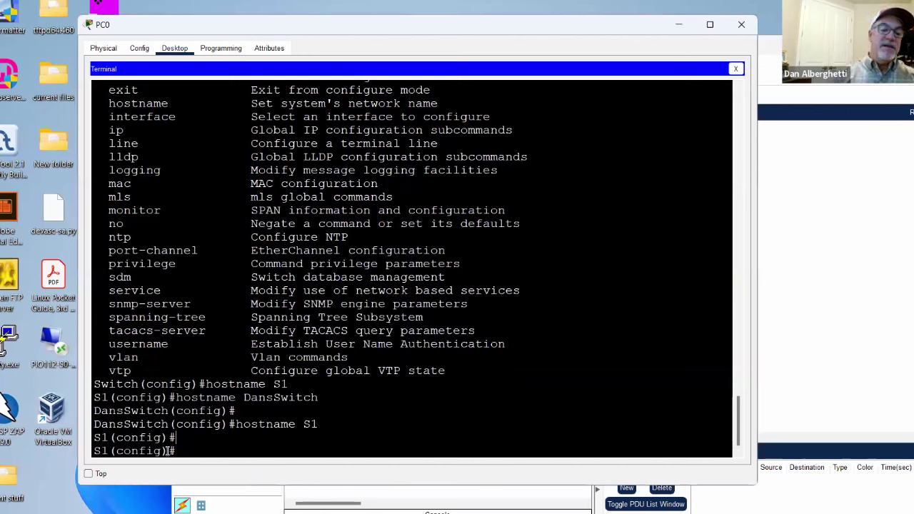
left_click_drag(109, 451, 193, 451)
left_click(193, 451)
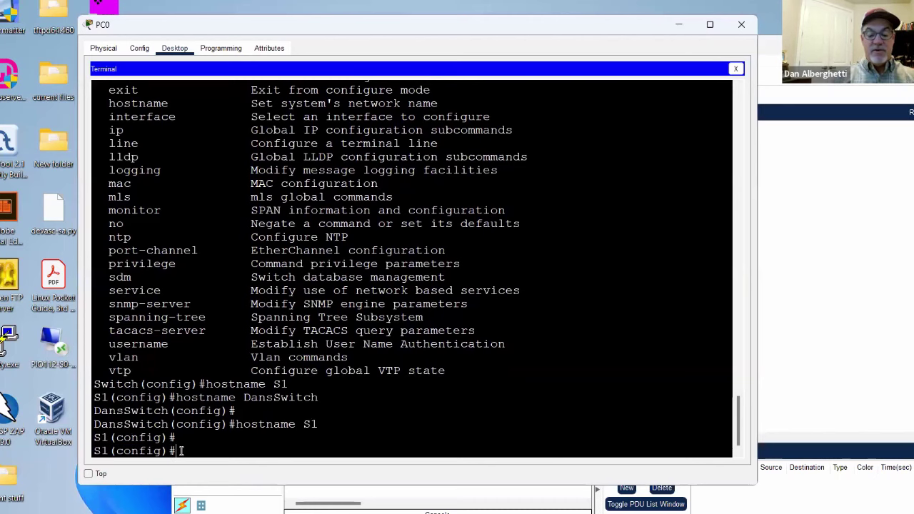
Step: List global configuration commands with ?, page through them, and run end to reach S1#
type("?")
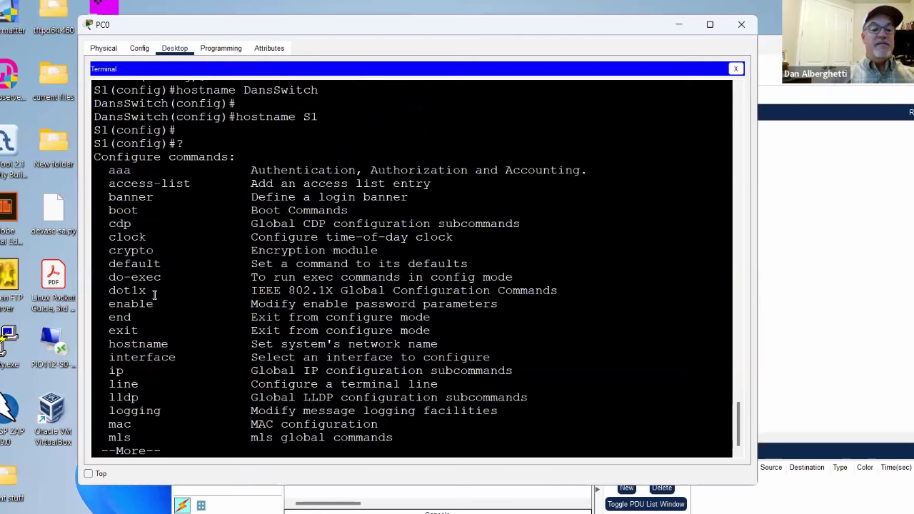
left_click_drag(139, 317, 107, 331)
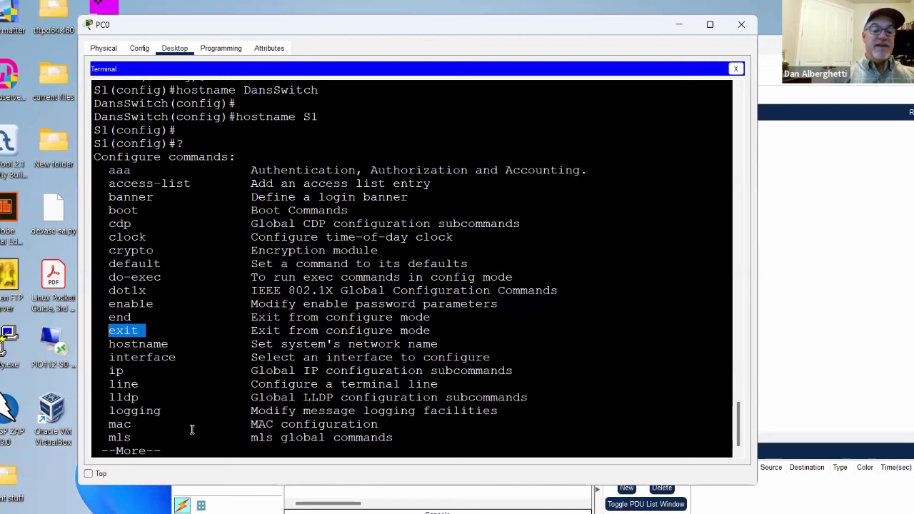
key("space")
type("end")
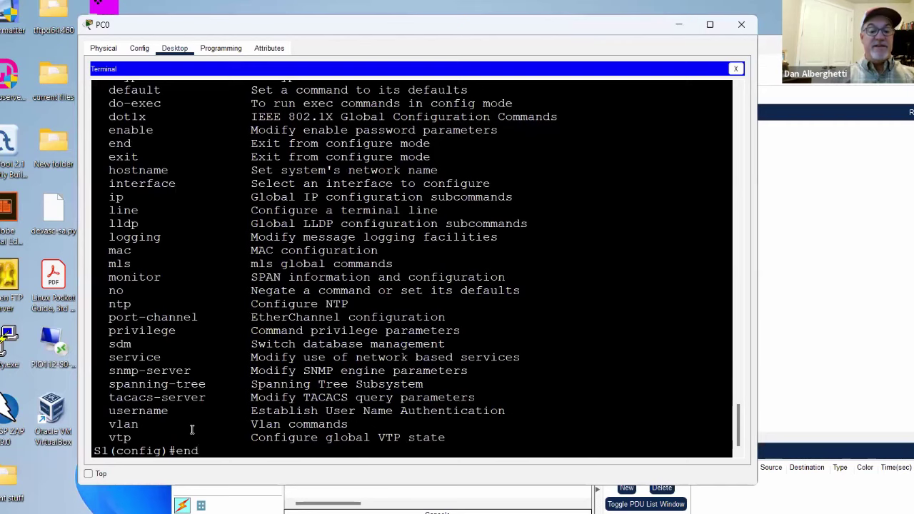
key("Return")
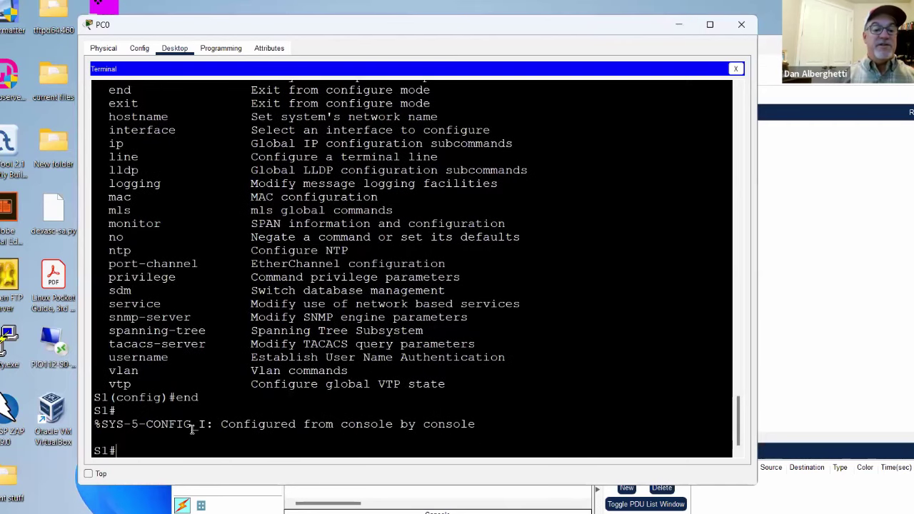
key("Return")
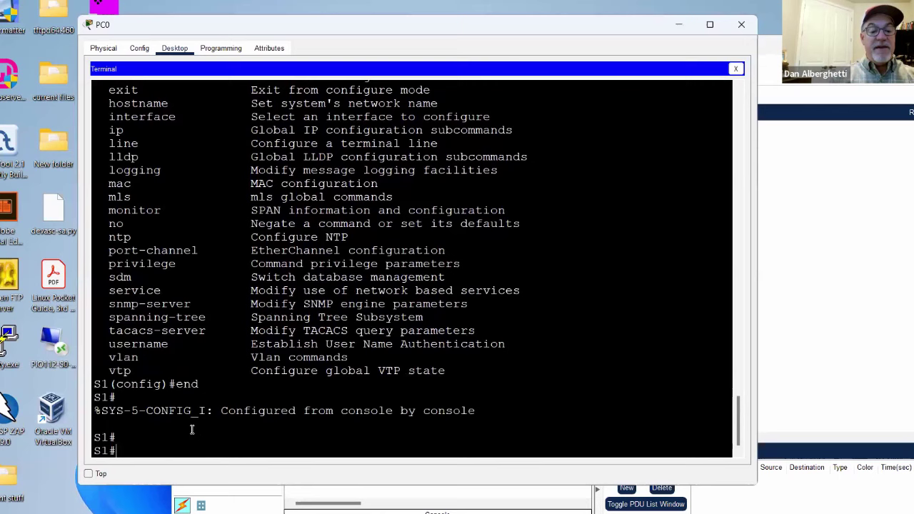
Step: Run copy running-config startup-config using Tab completion for both keywords
type("copy run")
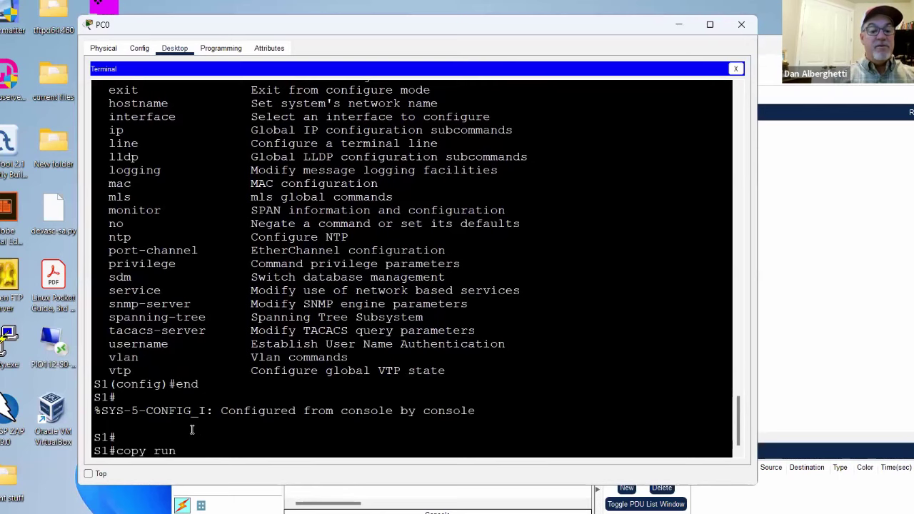
key("Tab")
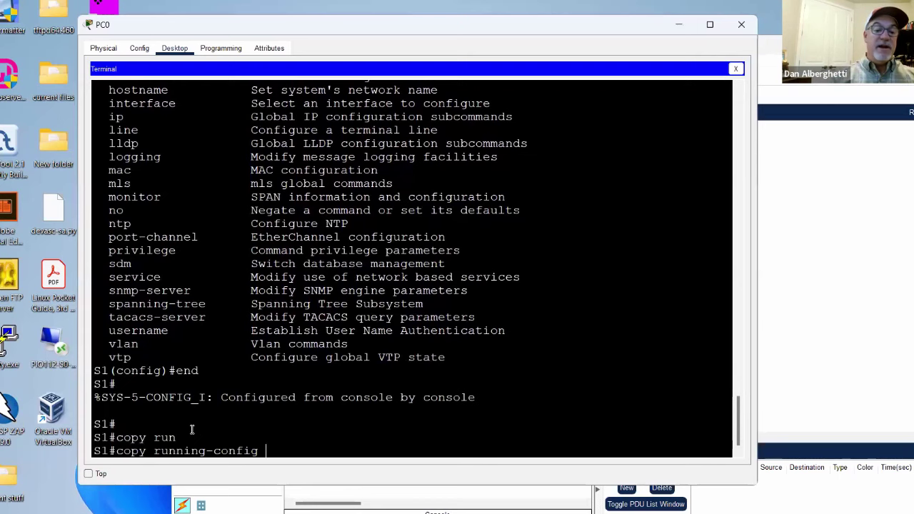
type("start")
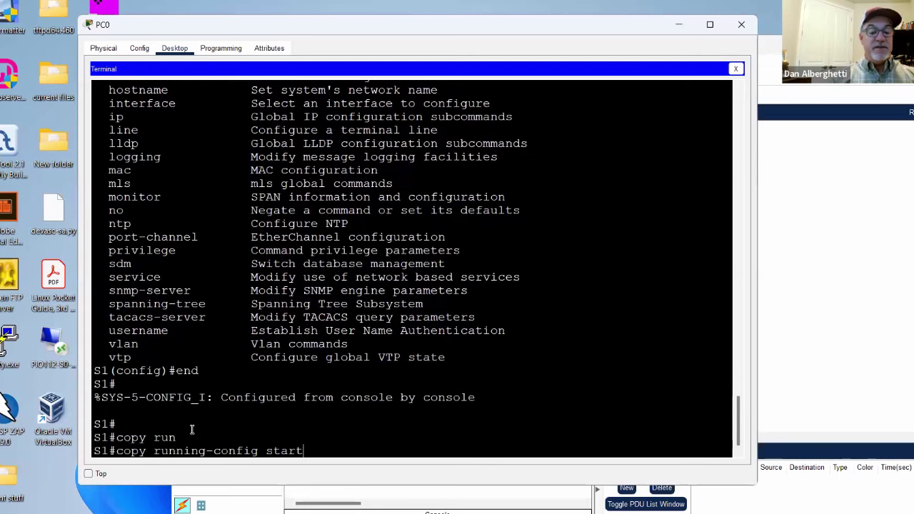
key("Tab")
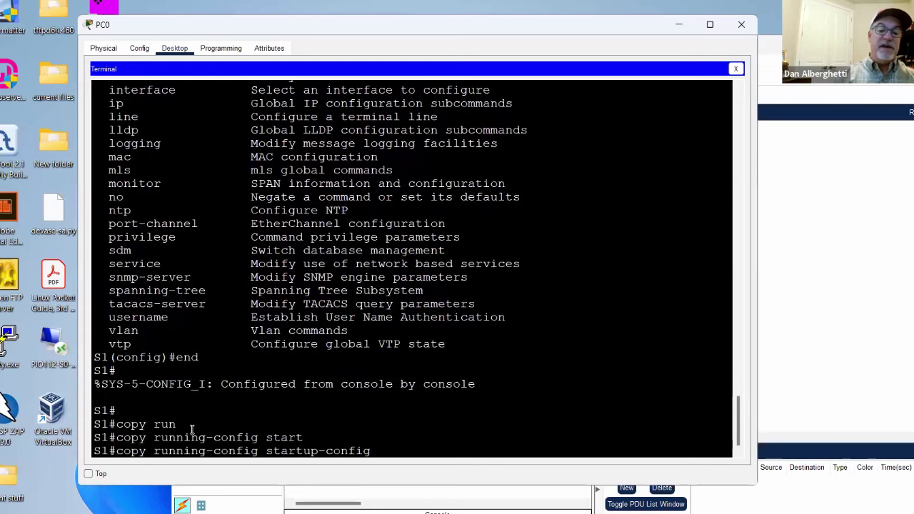
left_click_drag(153, 450, 373, 449)
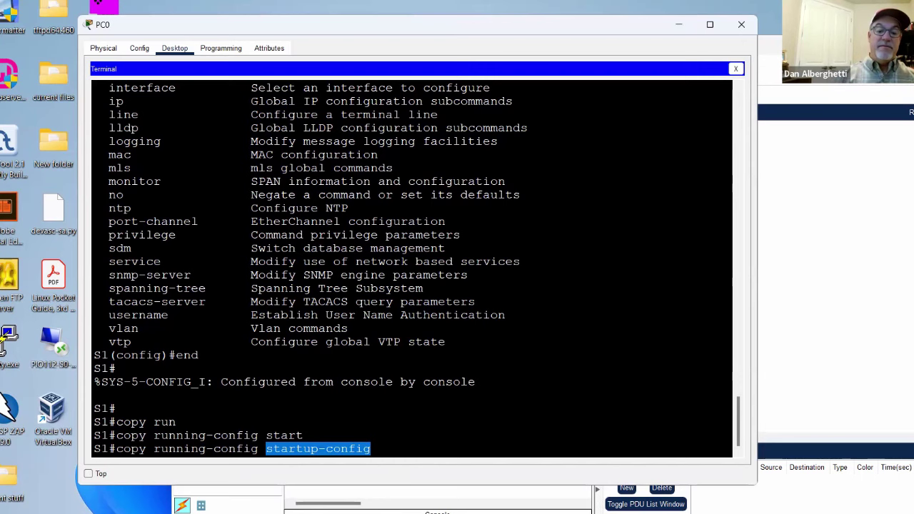
key("Return")
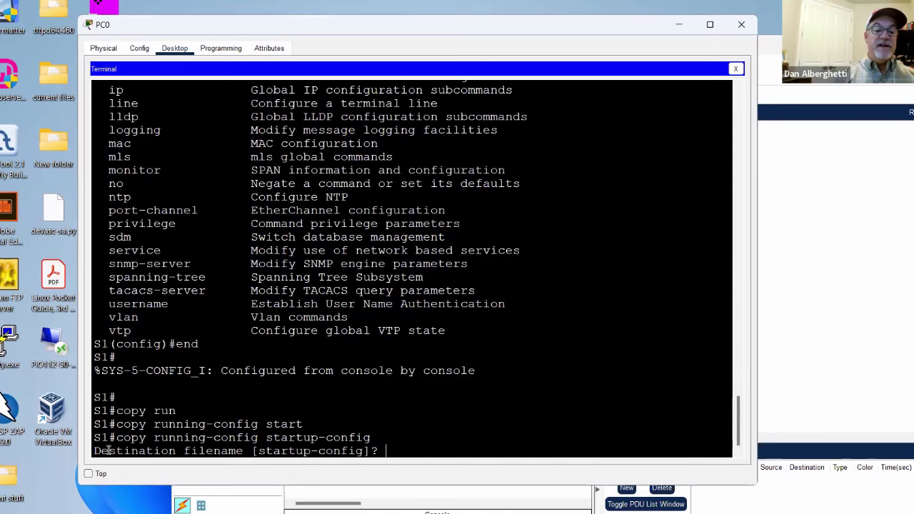
Step: Accept the default startup-config filename and note the [OK] build confirmation
left_click_drag(258, 451, 392, 448)
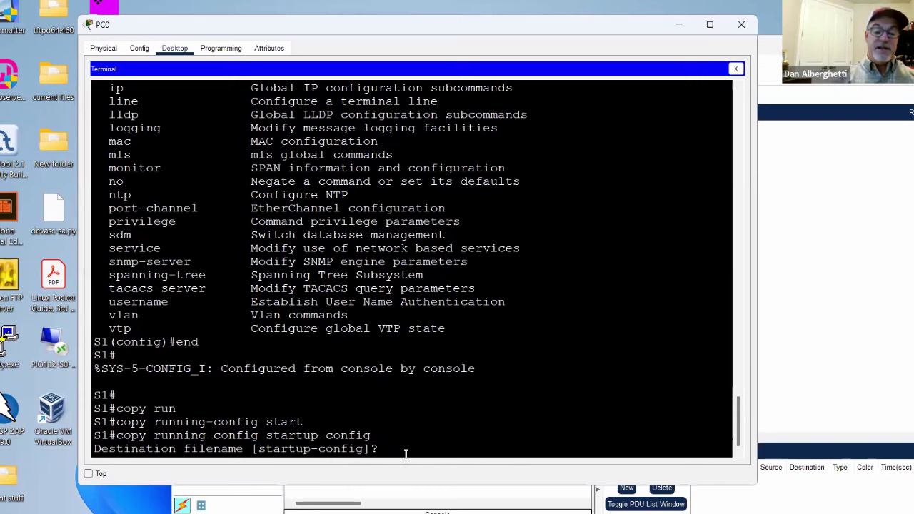
left_click_drag(252, 449, 371, 449)
left_click(391, 445)
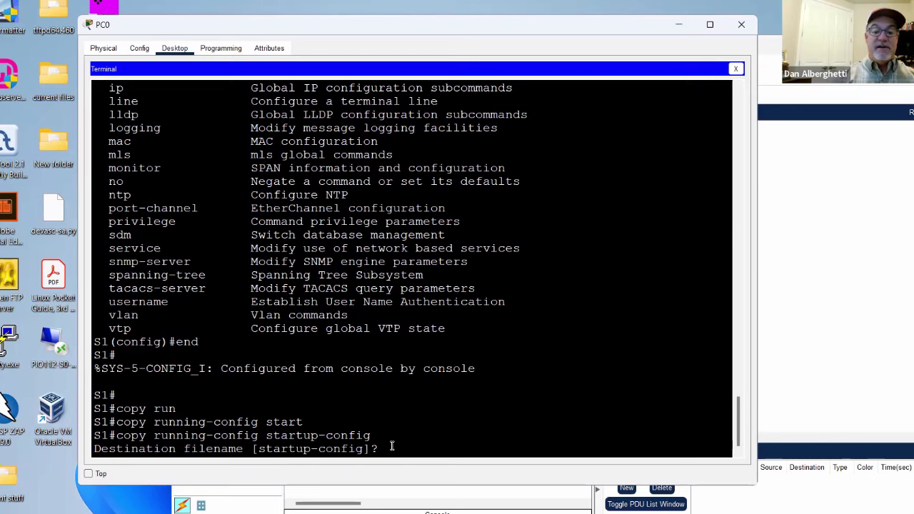
key("Return")
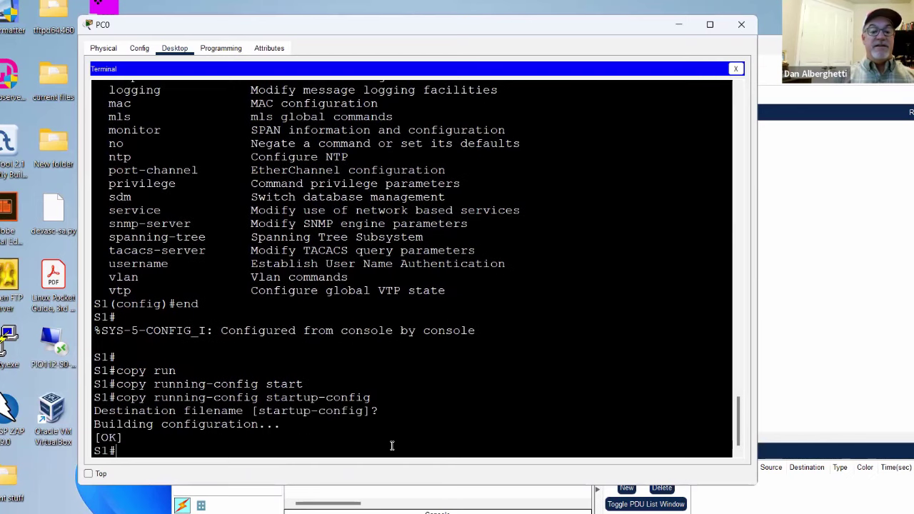
left_click_drag(125, 436, 88, 439)
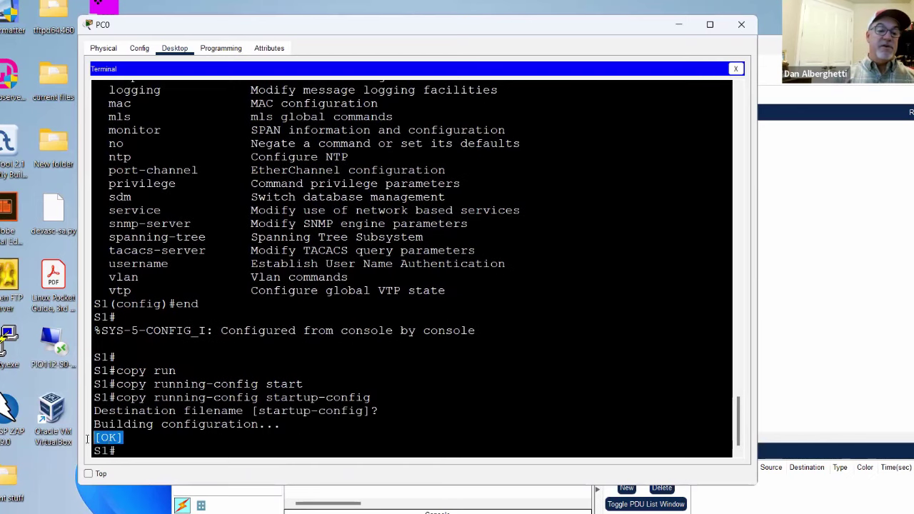
left_click(148, 455)
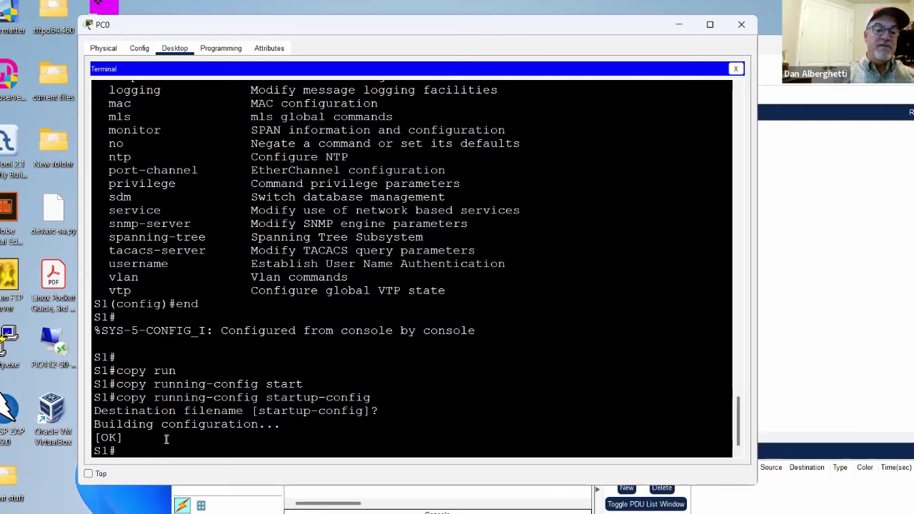
Step: Reload switch S1 and confirm the restart
left_click_drag(107, 450, 84, 449)
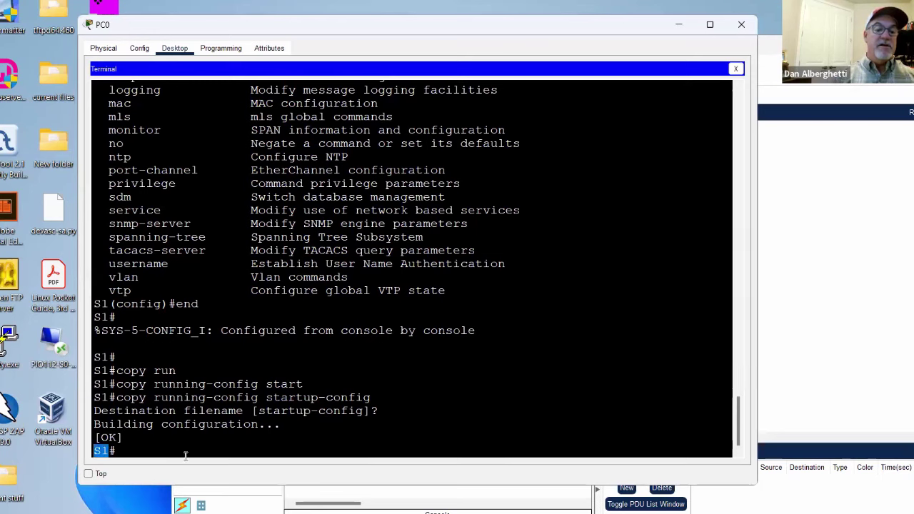
left_click(184, 451)
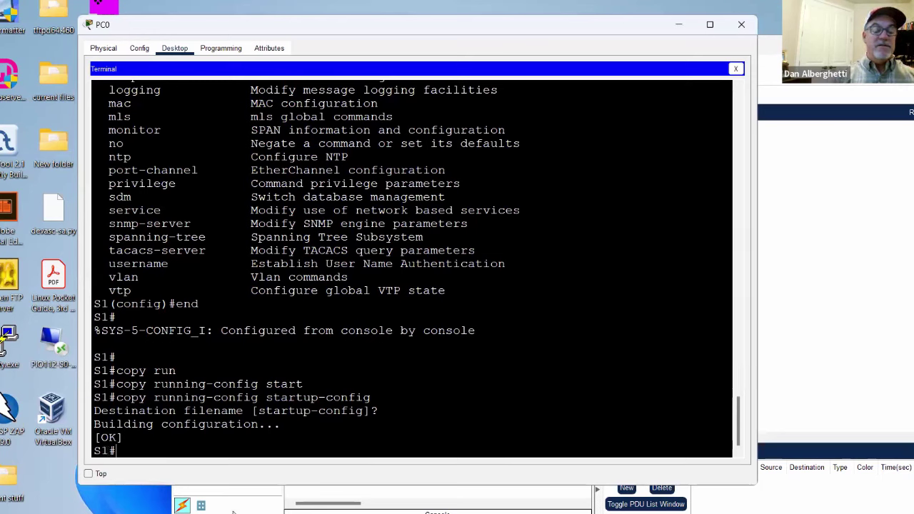
type("re")
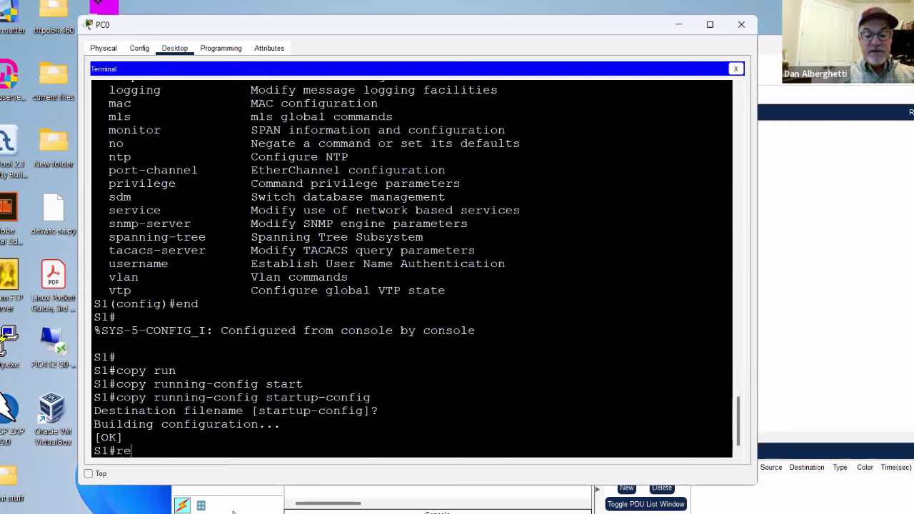
type("load")
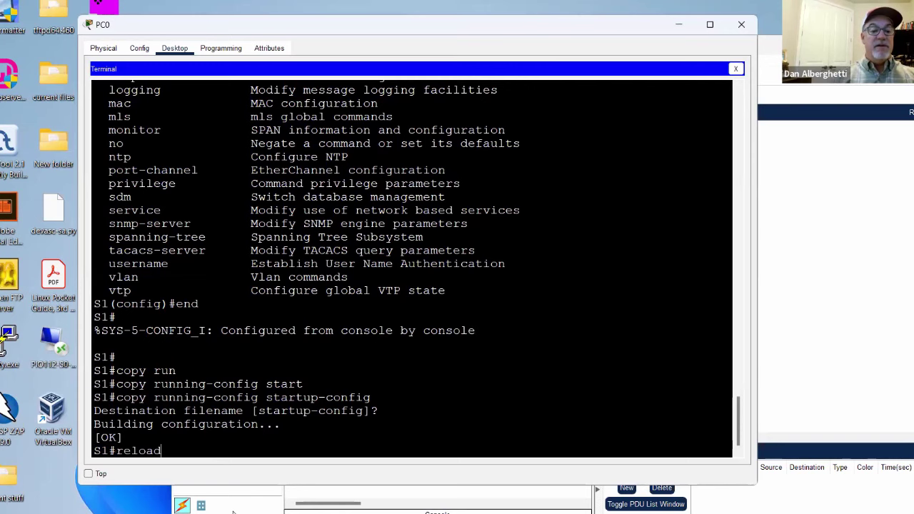
key("Return")
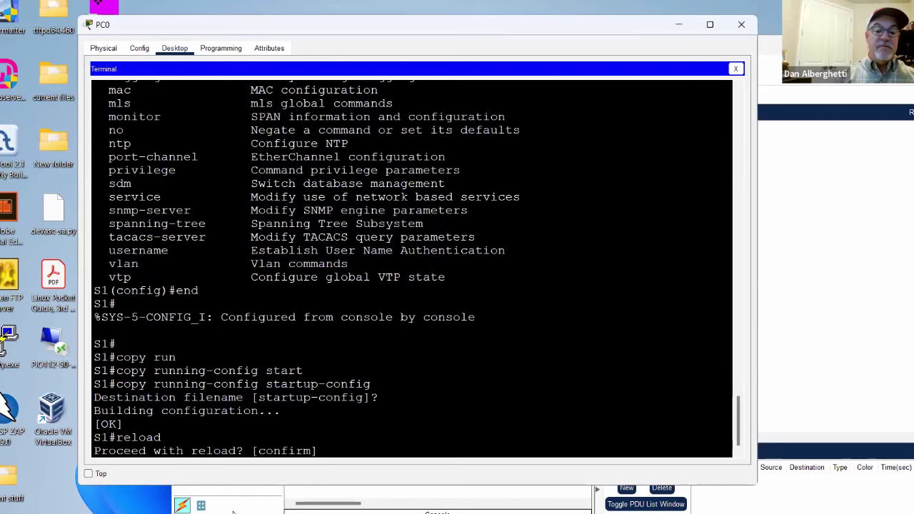
key("Return")
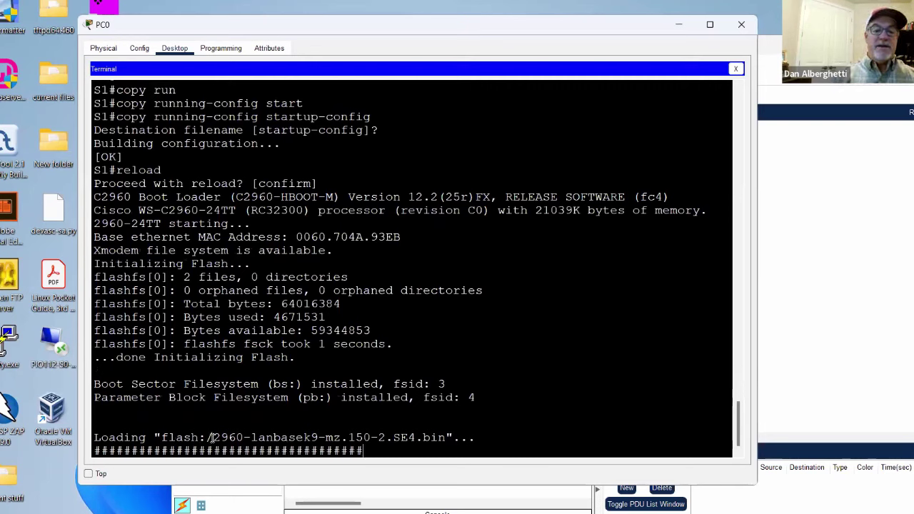
Step: Wake the rebooted console to S1> prompts showing hostname S1 kept, then move PC0 left
left_click_drag(152, 440, 100, 437)
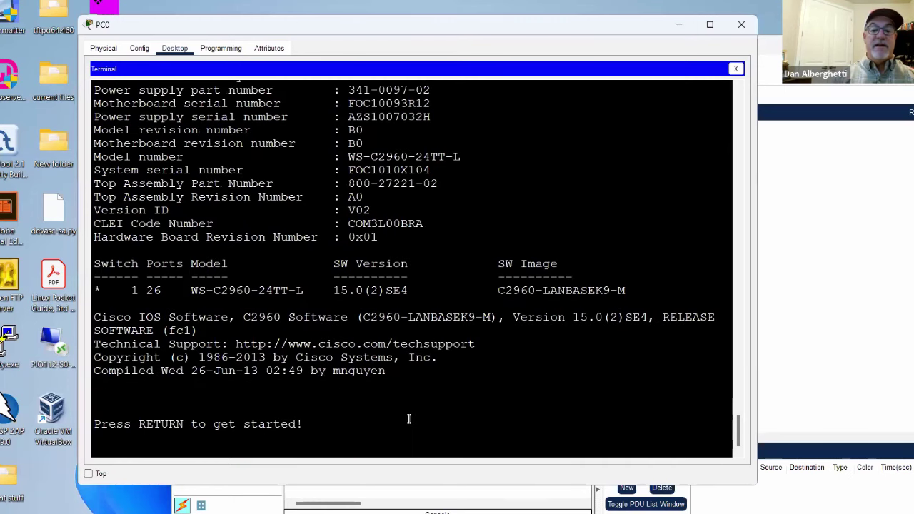
mouse_move(740, 427)
left_mouse_down()
mouse_move(742, 384)
mouse_move(740, 432)
left_mouse_up()
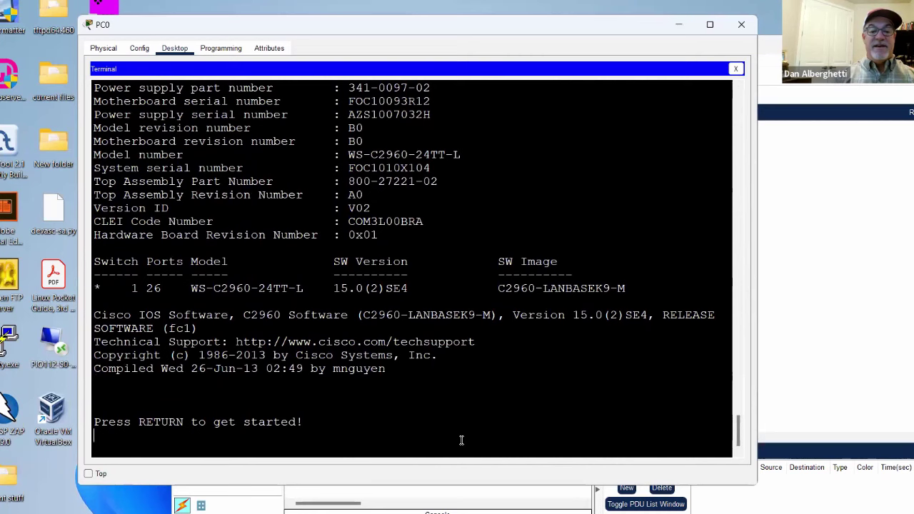
key("Return")
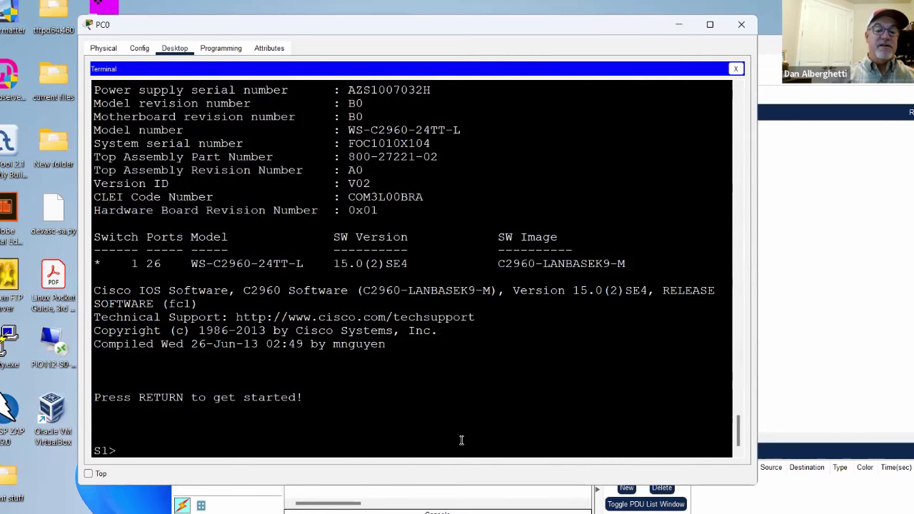
key("Return")
key("Return")
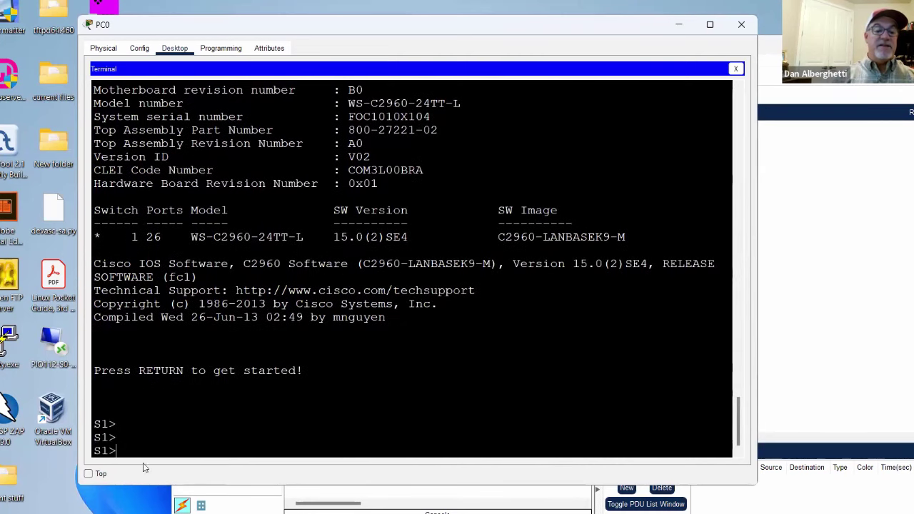
double_click(105, 450)
left_click(132, 451)
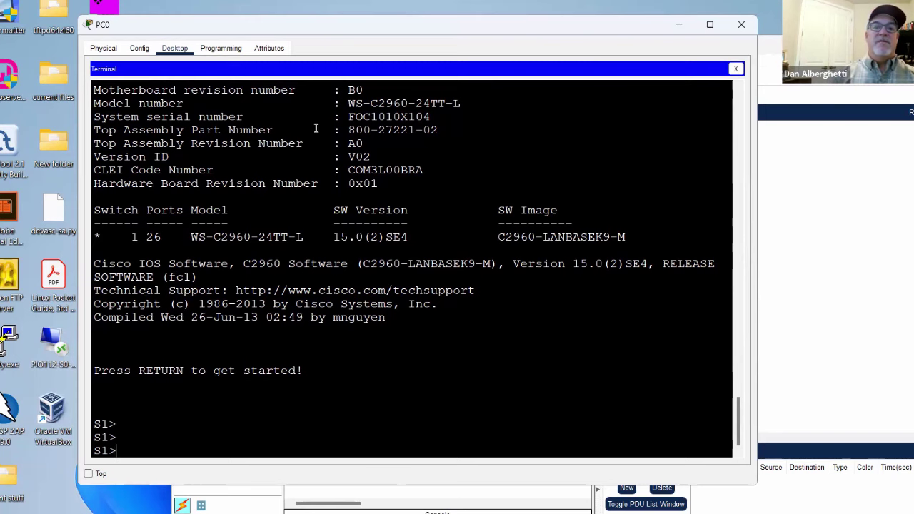
left_click_drag(575, 20, 448, 21)
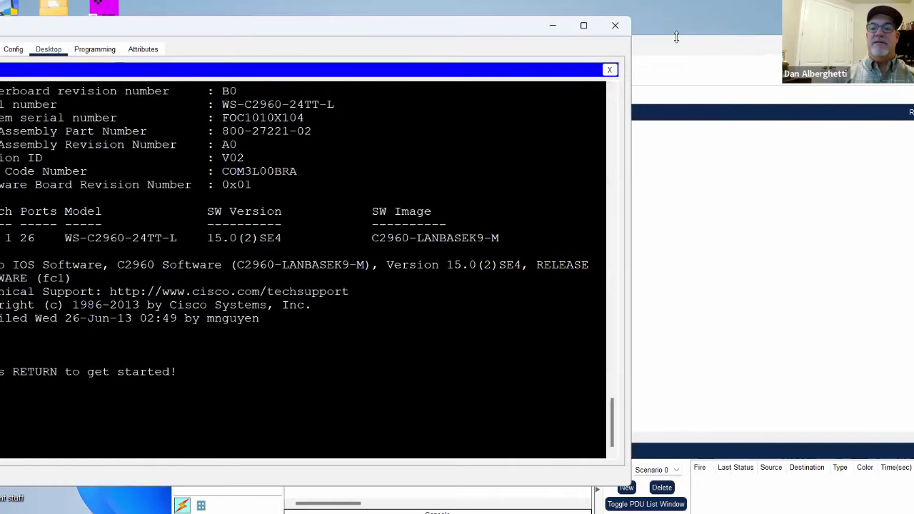
Step: Bring the topology forward, then return PC0's console terminal with S1> prompts to the front
left_click(682, 58)
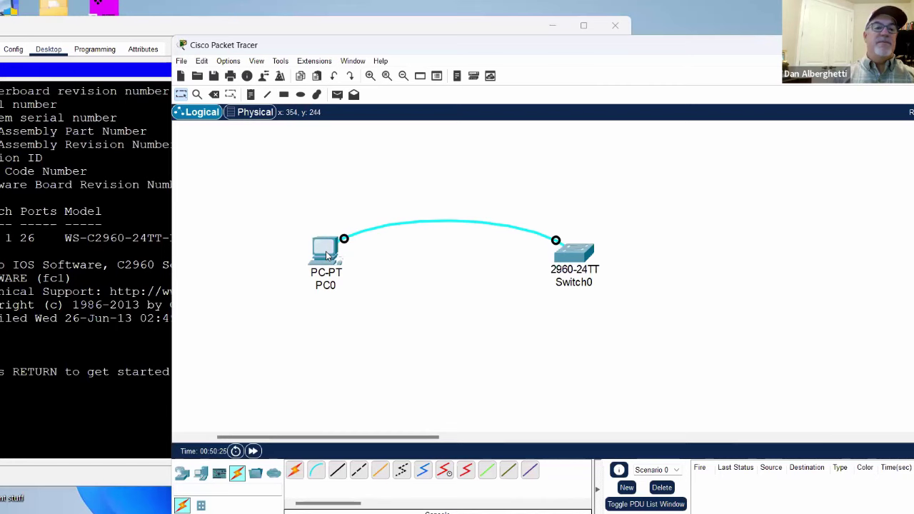
mouse_move(326, 253)
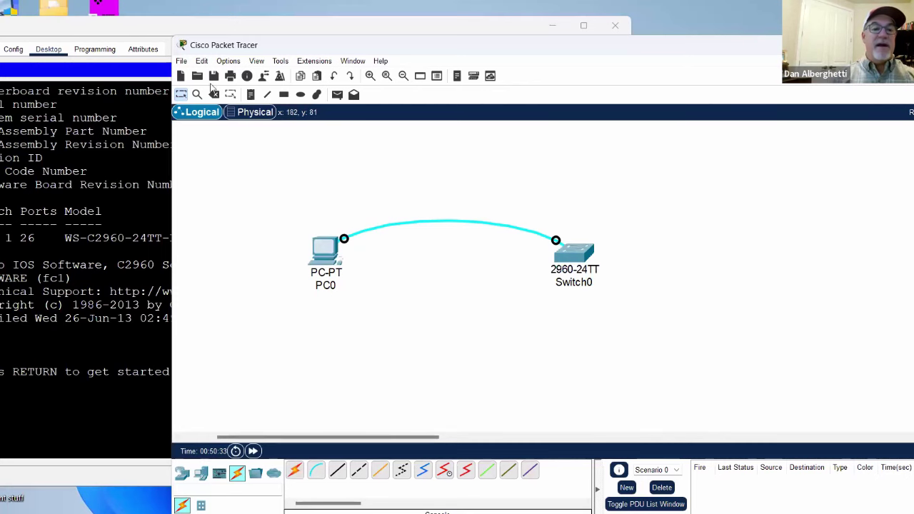
left_click(130, 32)
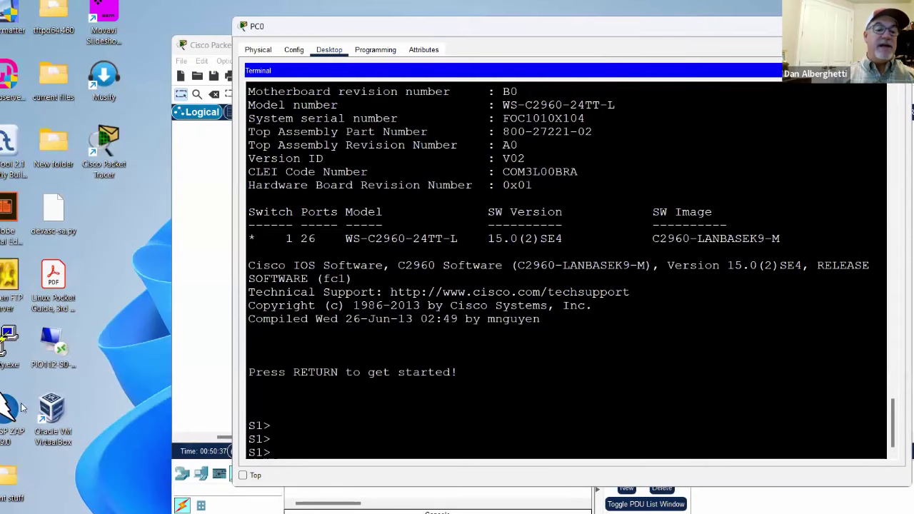
double_click(9, 336)
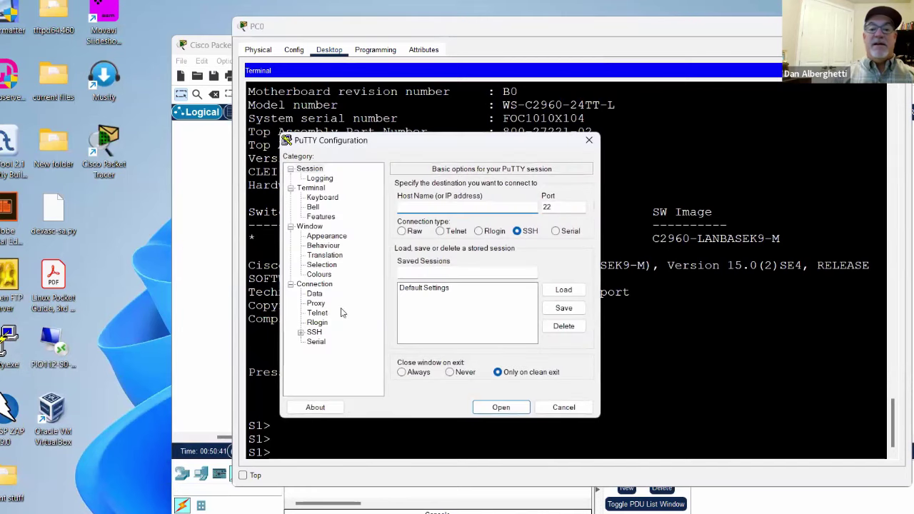
left_click(556, 232)
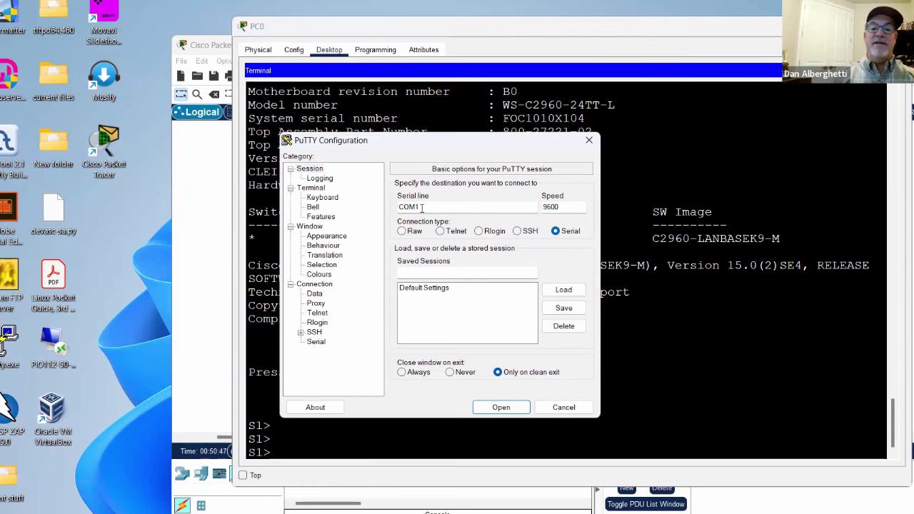
left_click(422, 208)
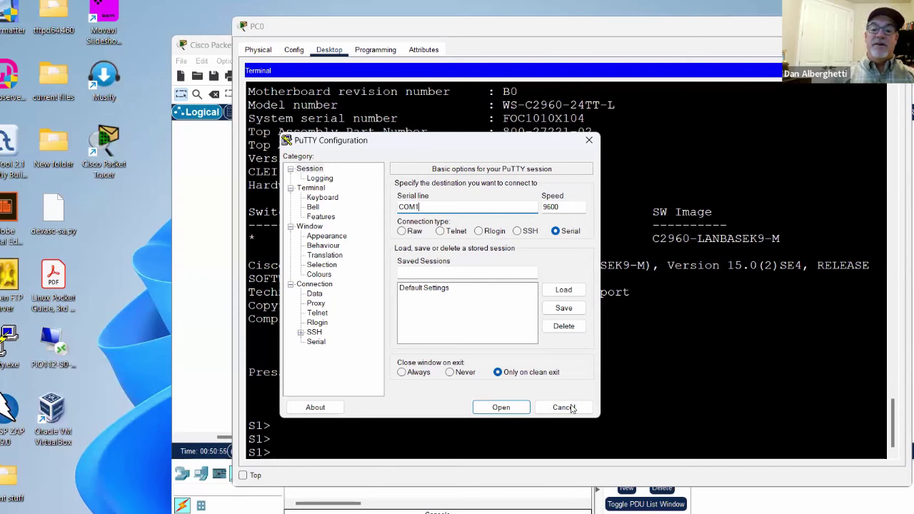
left_click(509, 409)
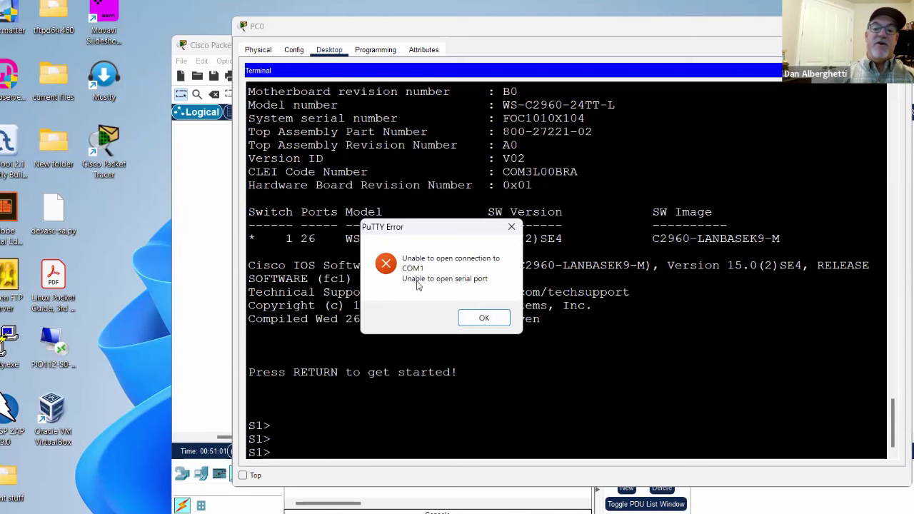
left_click(485, 320)
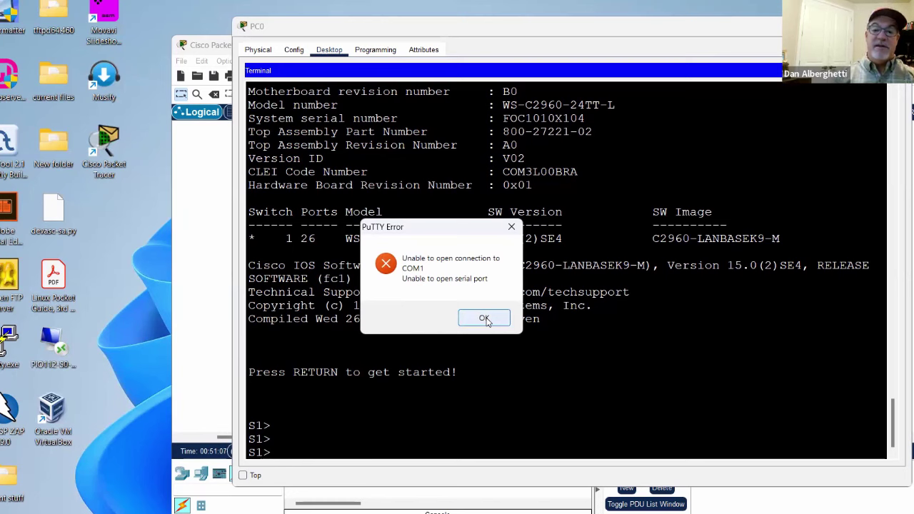
left_click(485, 320)
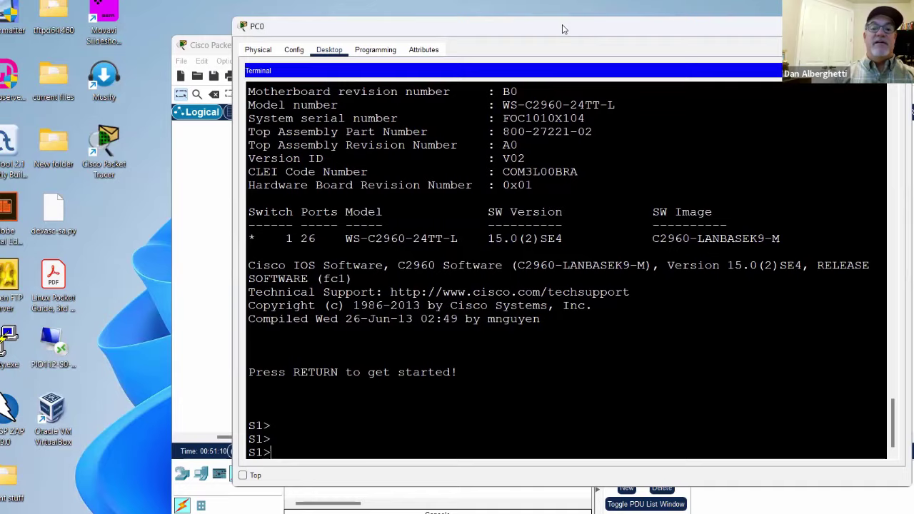
left_click_drag(562, 24, 345, 13)
Step: Close the console terminal and PC0 window, then reopen PC0 from the topology
left_click(674, 58)
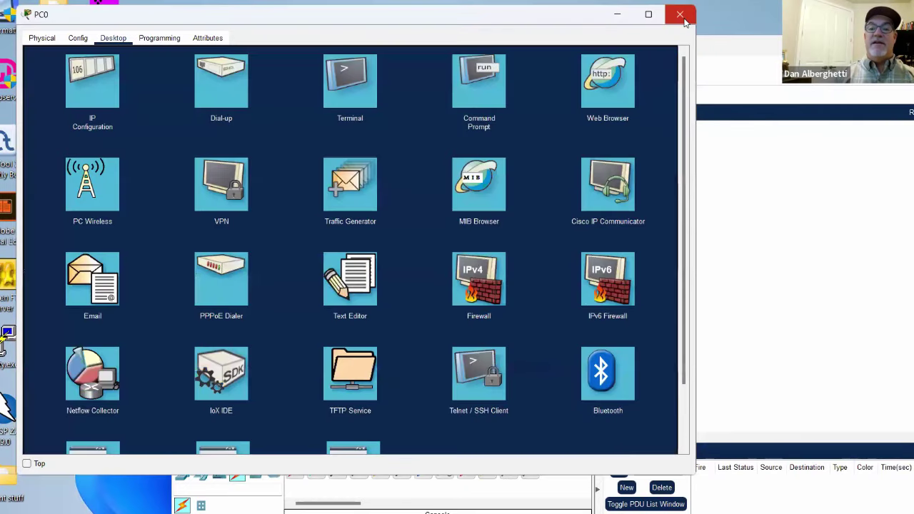
left_click(680, 14)
left_click_drag(721, 52, 590, 28)
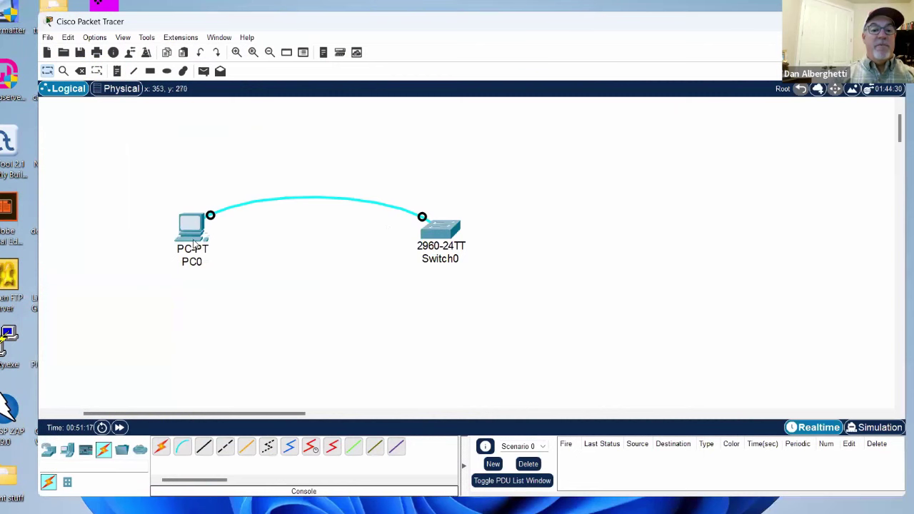
left_click(192, 230)
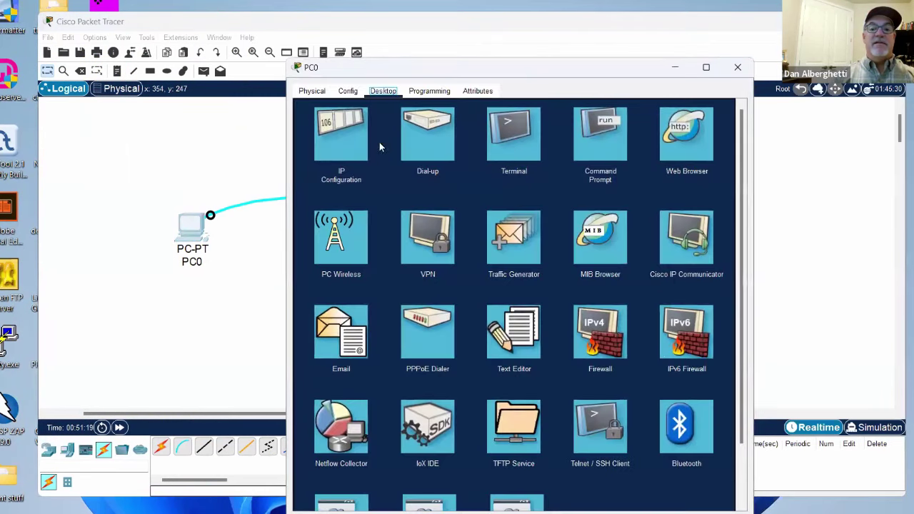
left_click_drag(419, 72, 339, 46)
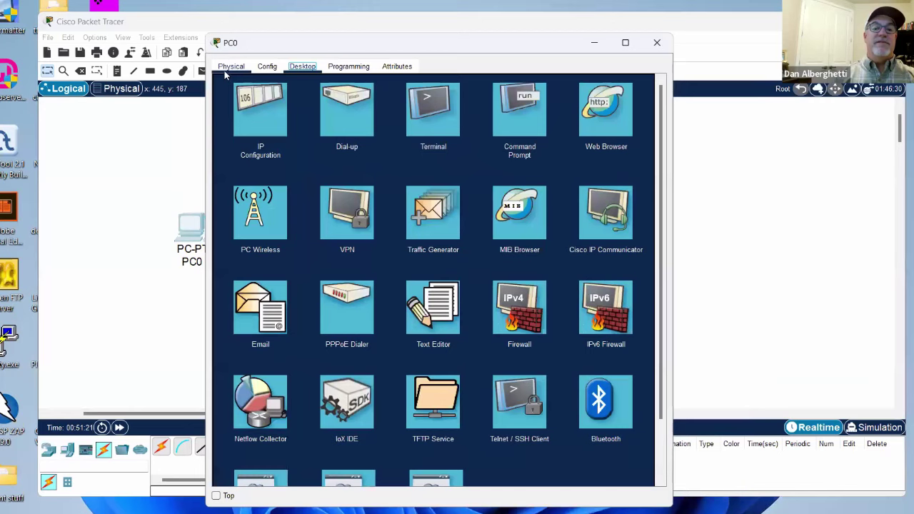
Step: Browse PC0's Physical, Config and Desktop tabs and review its unset IP Configuration
left_click(230, 66)
left_click(267, 66)
left_click(302, 67)
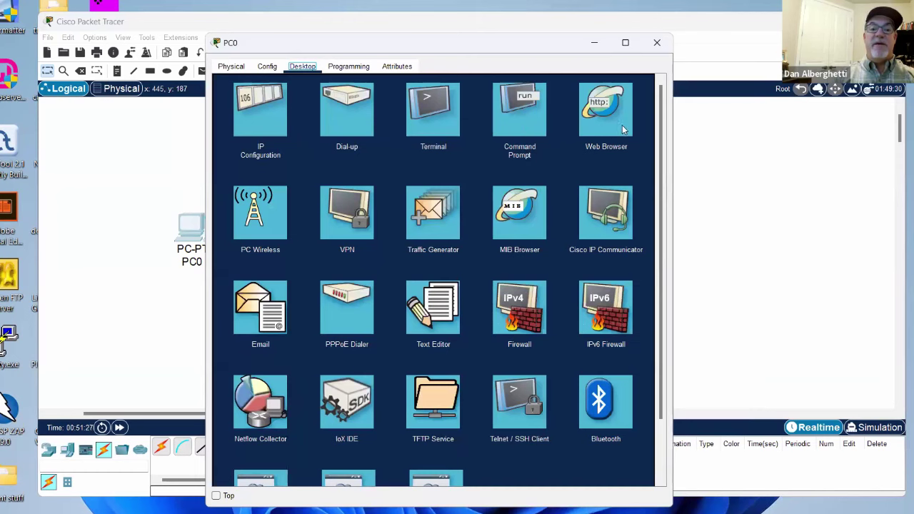
left_click(249, 106)
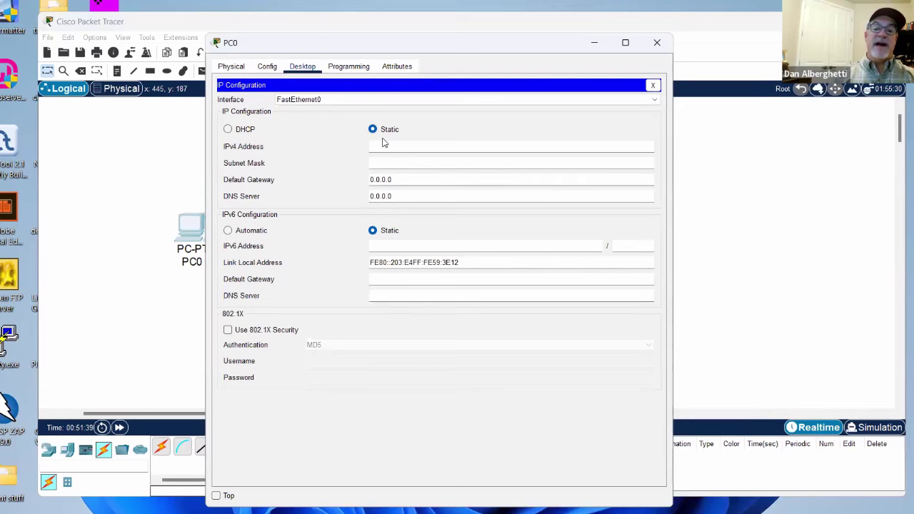
left_click(652, 86)
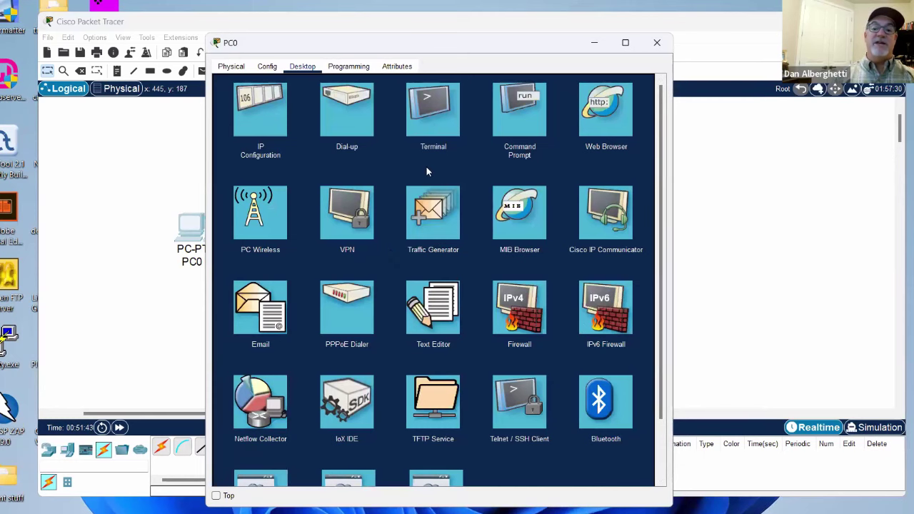
Step: Open PC0's Terminal at 9600 bps to get S1> prompts, then widen and reposition the window
left_click(431, 112)
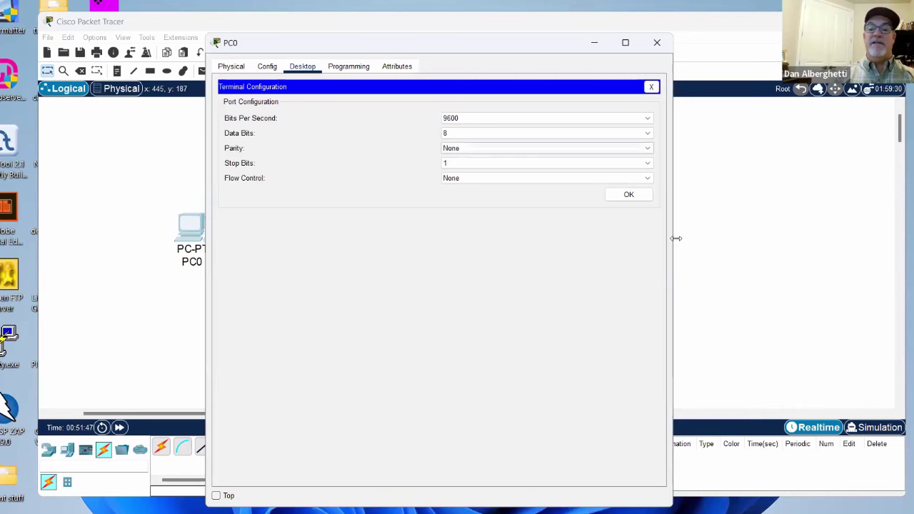
left_click(628, 195)
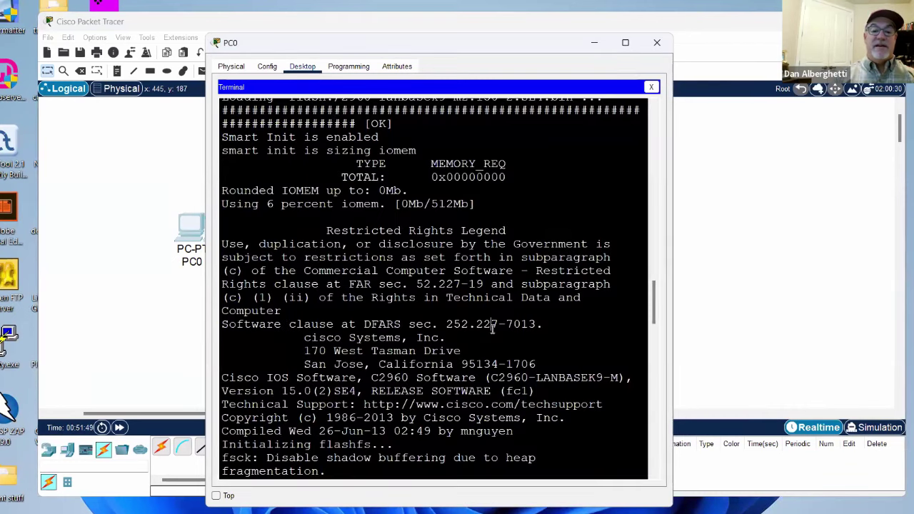
key("Return")
key("Return")
key("Return")
key("Return")
key("Return")
key("Return")
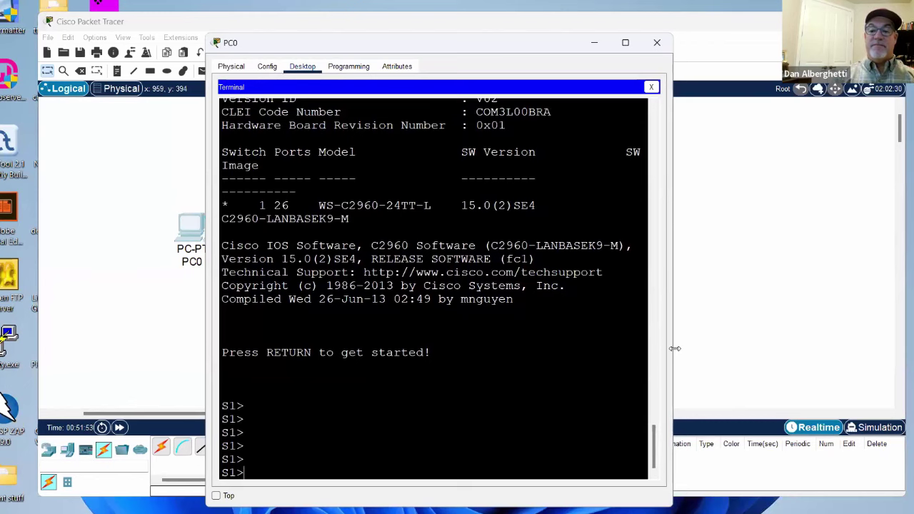
left_click_drag(671, 226, 788, 226)
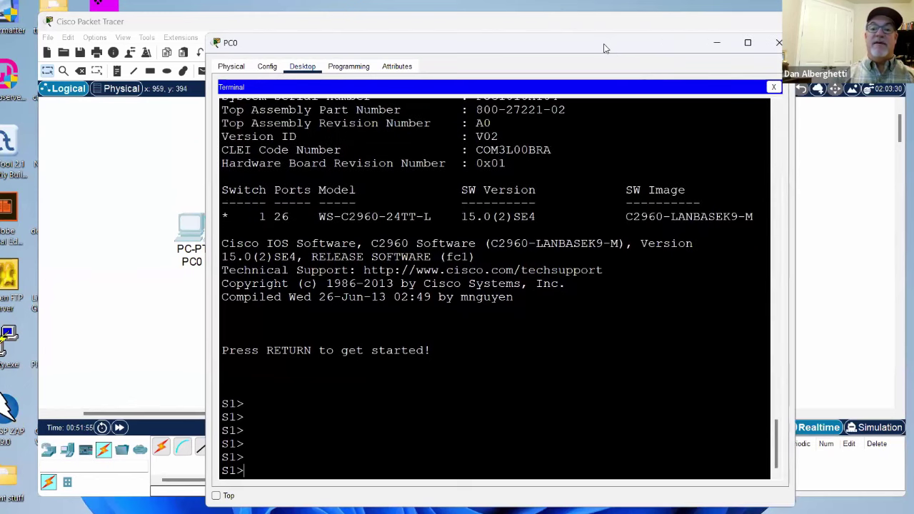
left_click_drag(604, 48, 526, 21)
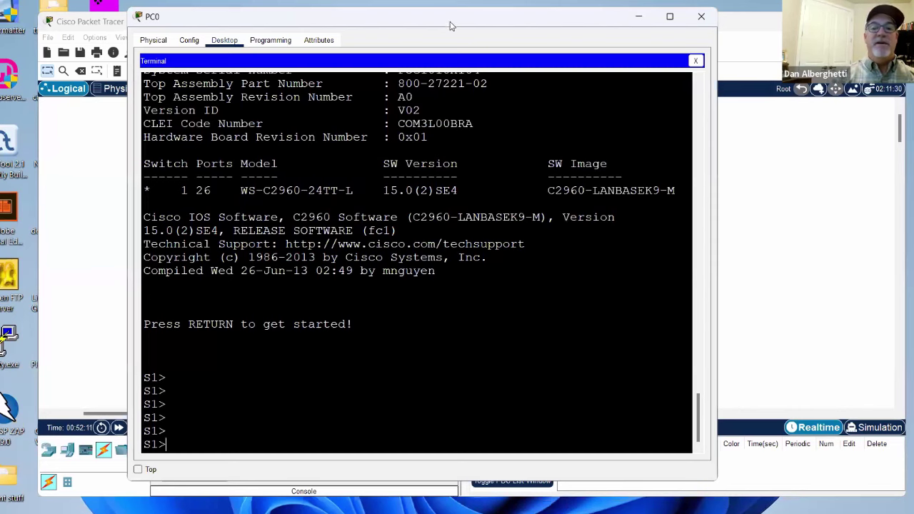
left_click_drag(461, 17, 471, 18)
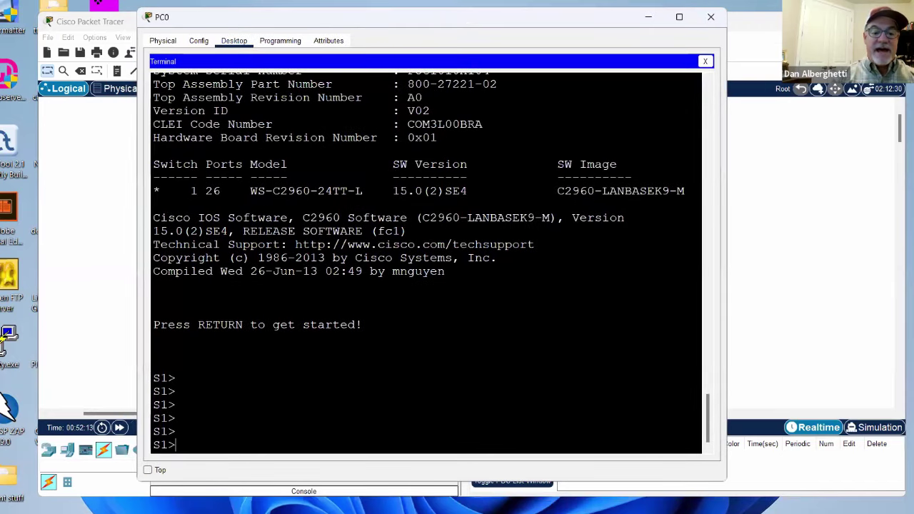
mouse_move(303, 511)
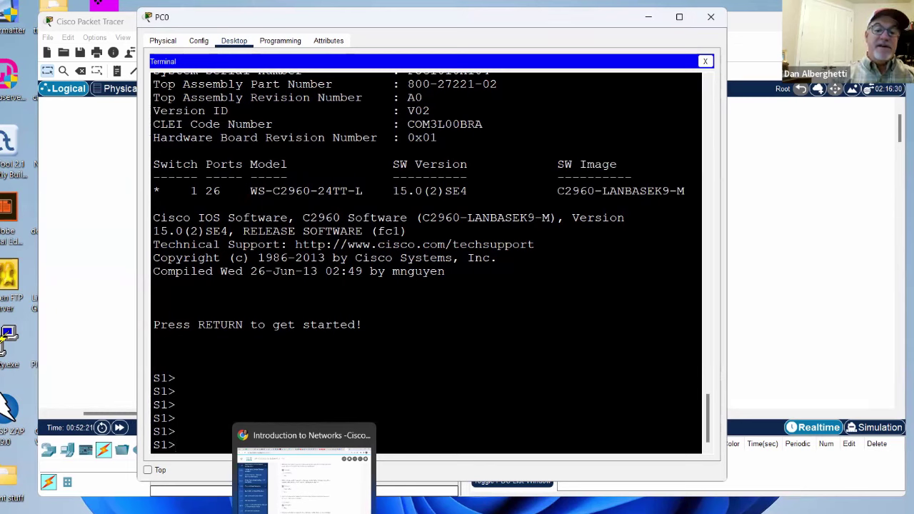
Step: Back in Chrome's NetAcad course, open topic 2.2.5 'Video - Navigate Between IOS Modes' and scroll to its video
left_click(303, 475)
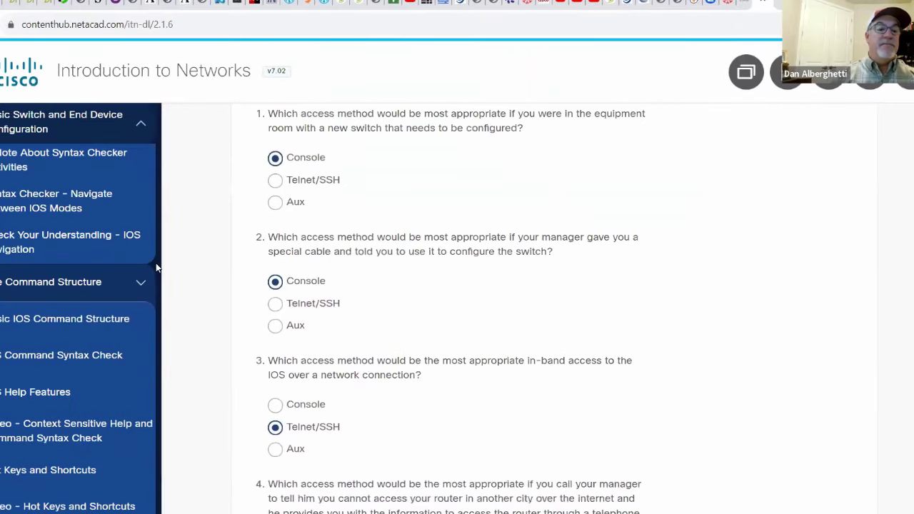
scroll(156, 267, "up", 3)
scroll(156, 267, "up", 1)
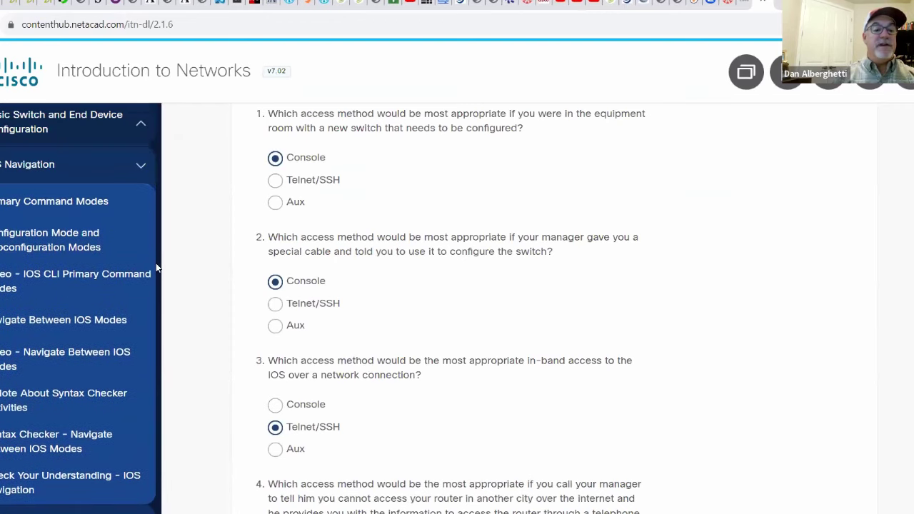
left_click(80, 356)
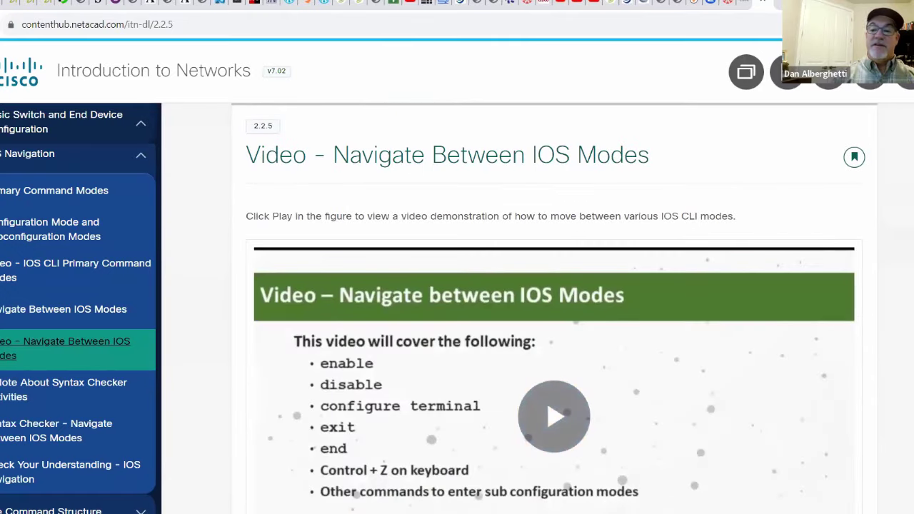
scroll(554, 321, "down", 2)
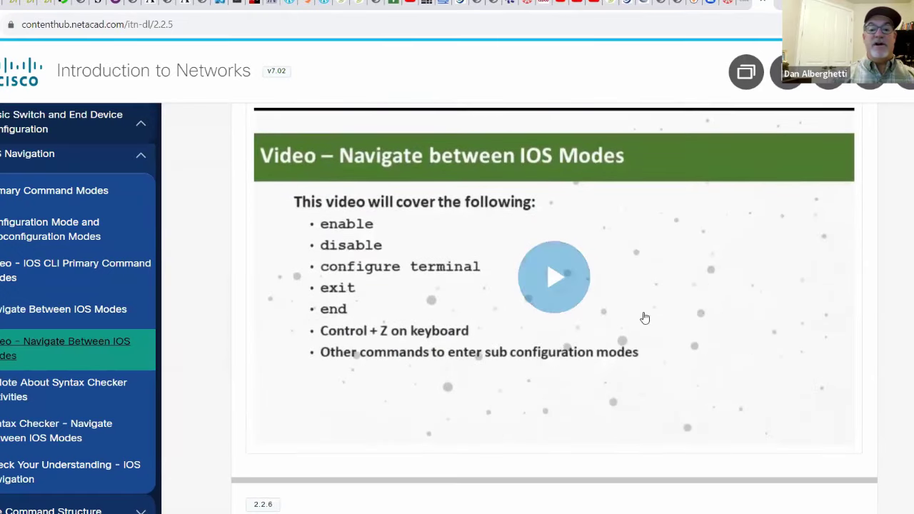
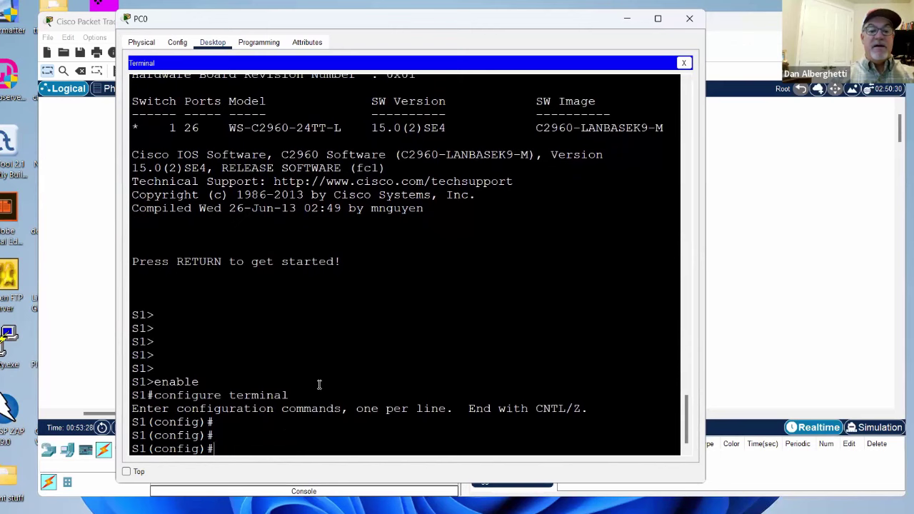
Step: Leave S1's global configuration mode with Ctrl+Z, discarding the typed end and exit
type("exit")
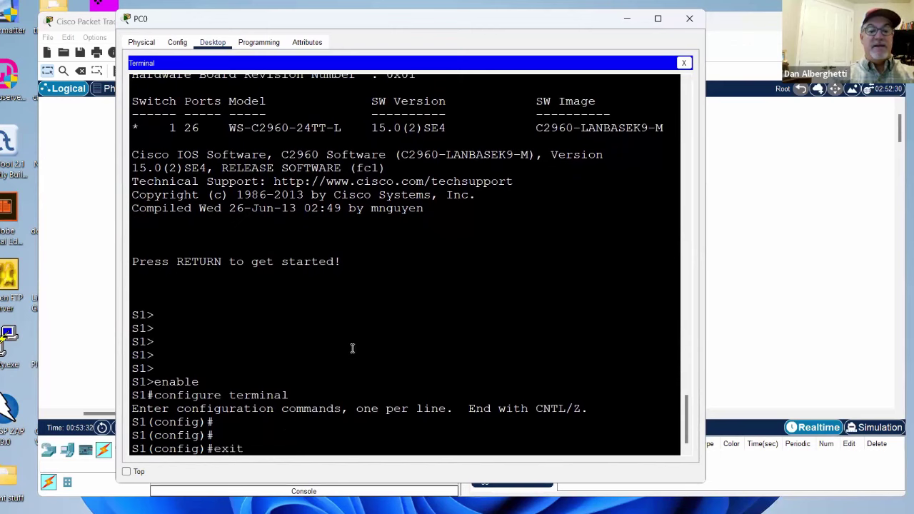
key("BackSpace")
key("BackSpace")
key("BackSpace")
key("BackSpace")
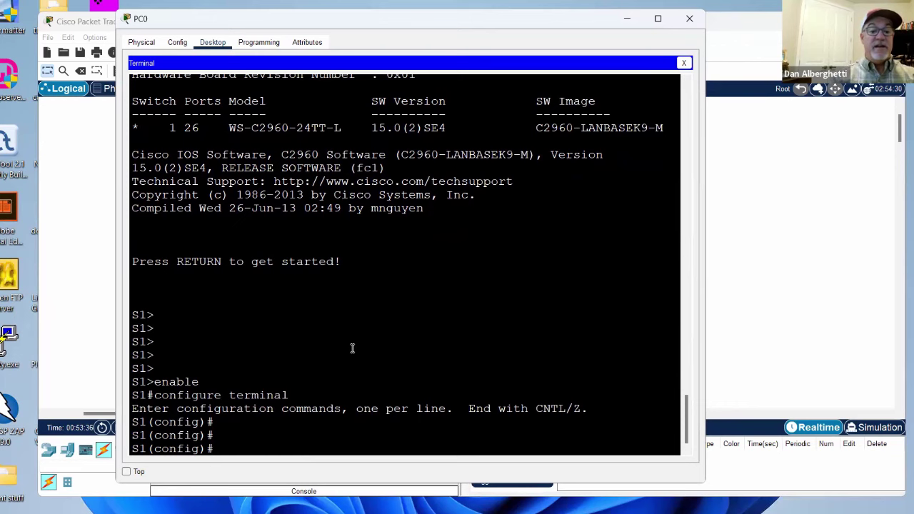
key("ctrl+z")
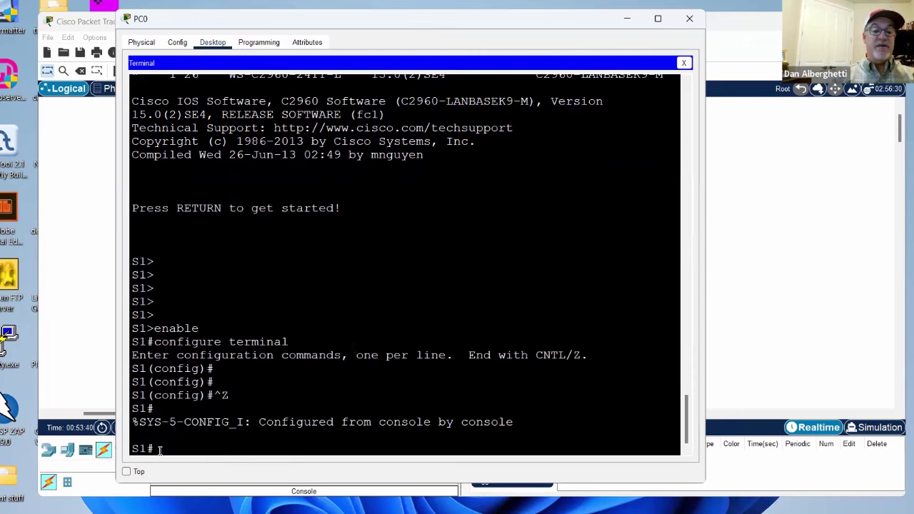
Step: Re-enter configuration mode with configure terminal, then return to the S1# prompt
type("configure terminal")
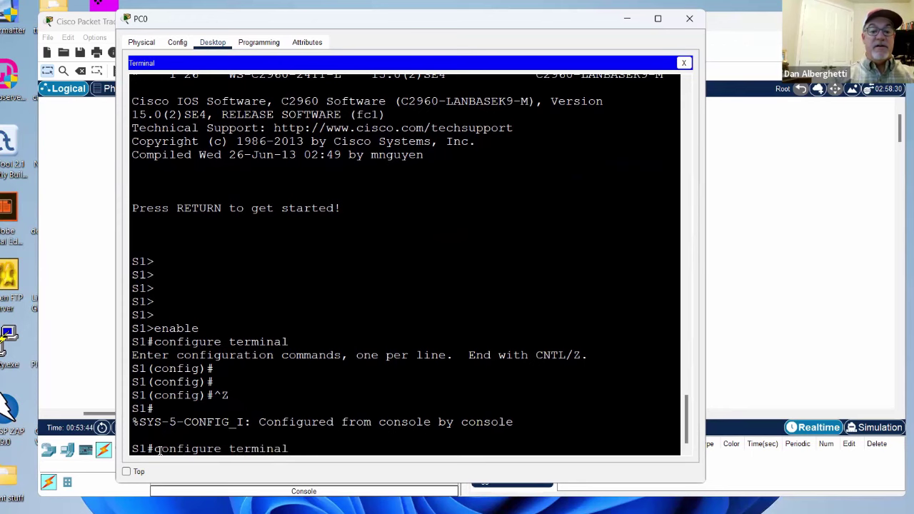
key("Return")
key("Return")
key("Return")
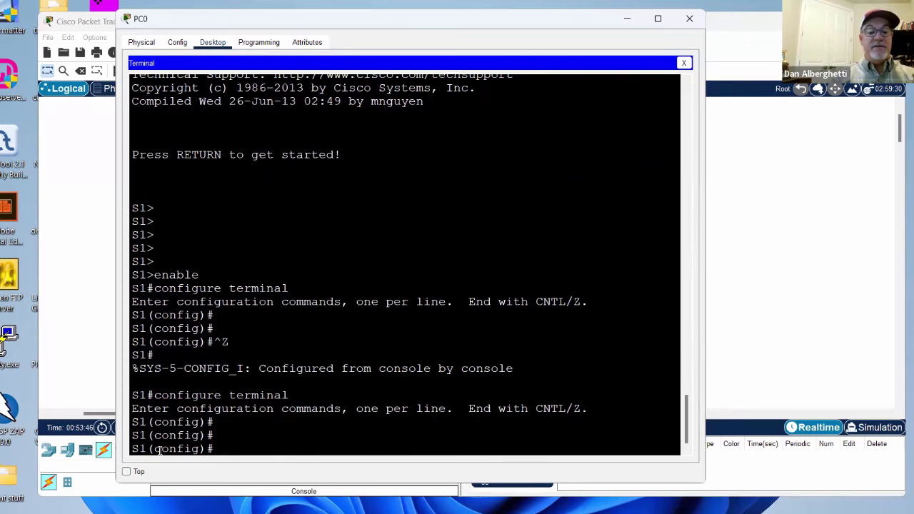
key("ctrl+z")
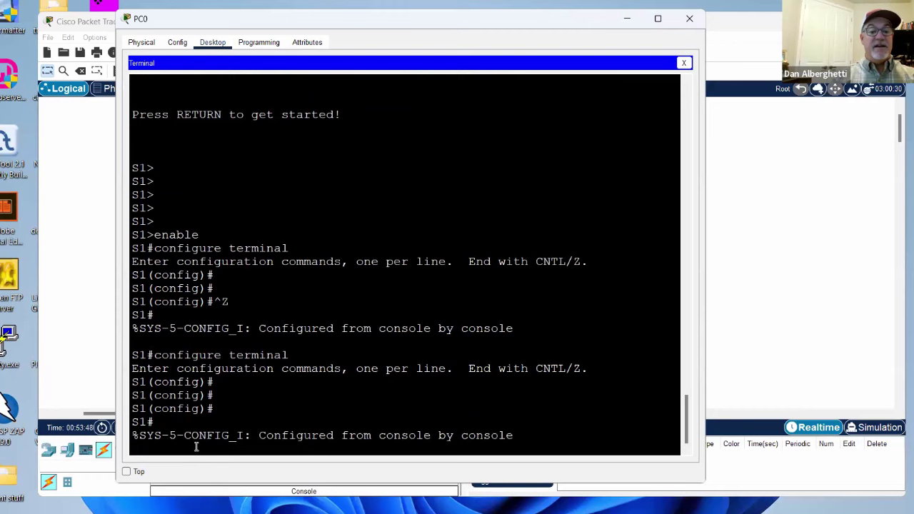
key("Return")
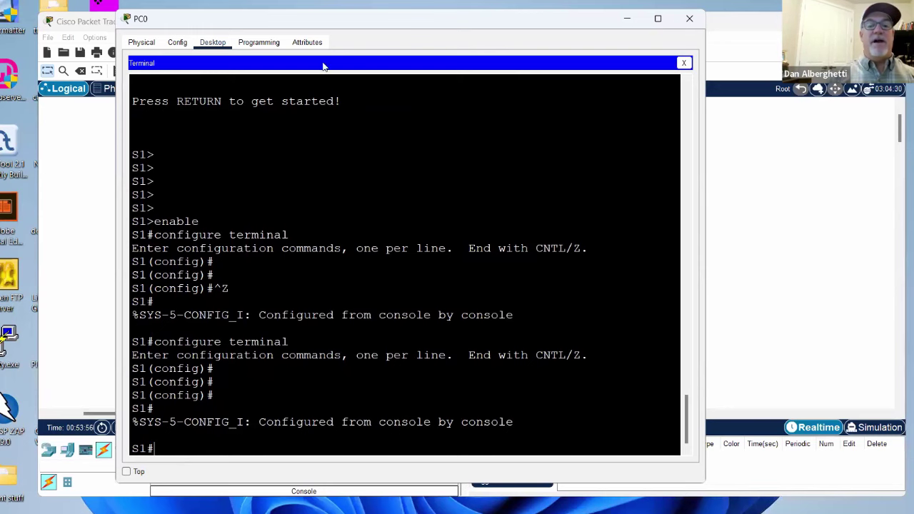
left_click_drag(345, 26, 317, 29)
mouse_move(334, 505)
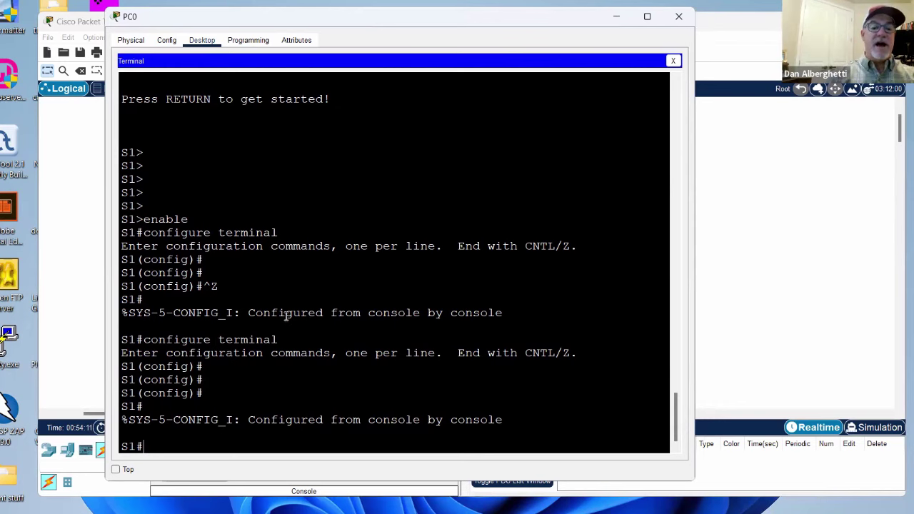
Step: List S1's full privileged Exec command help with ?, paging from clear through write
left_click_drag(326, 15, 334, 7)
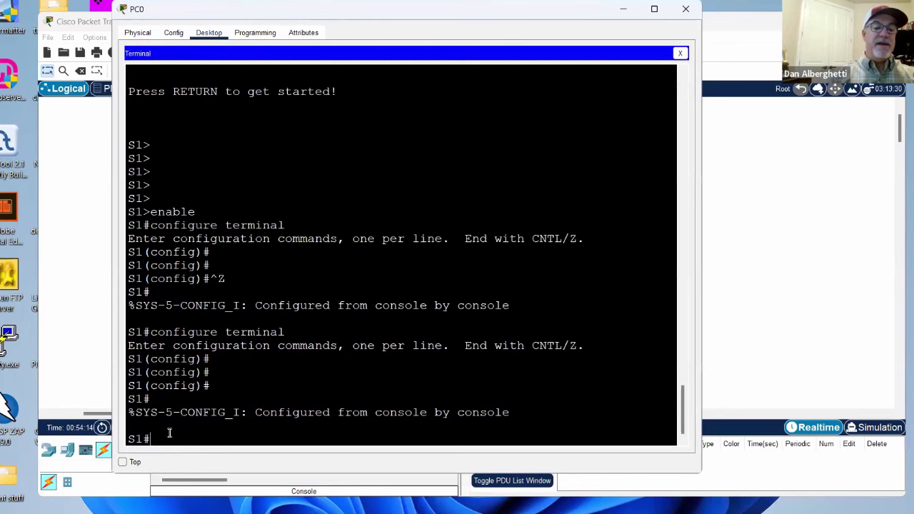
left_click_drag(150, 438, 138, 439)
left_click(140, 439)
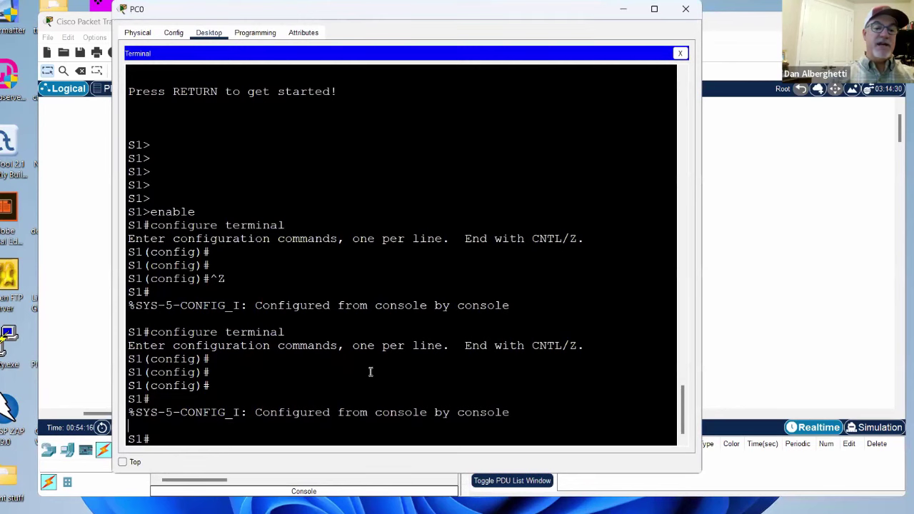
key("Return")
key("Return")
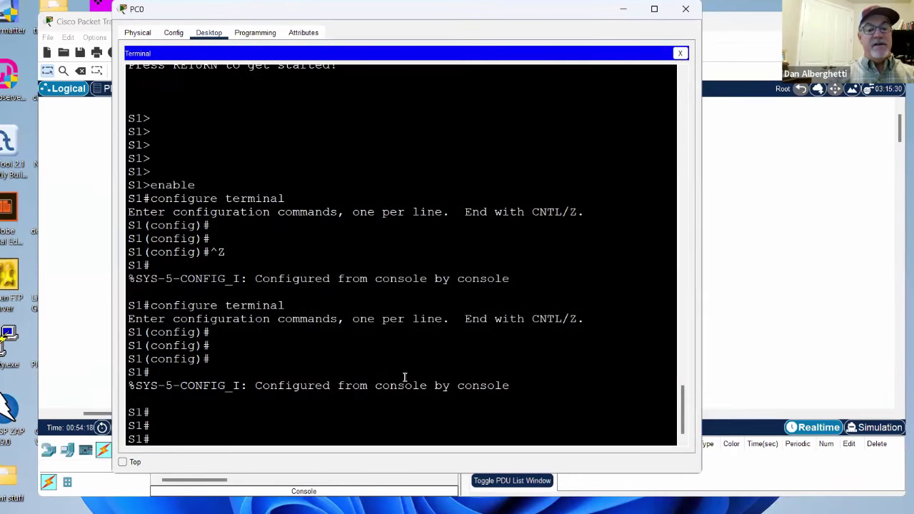
type("?")
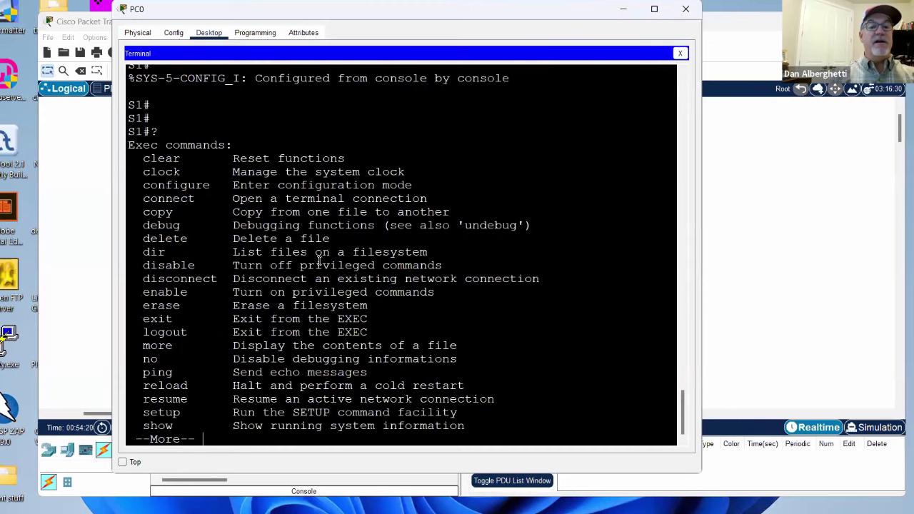
left_click_drag(181, 174, 144, 175)
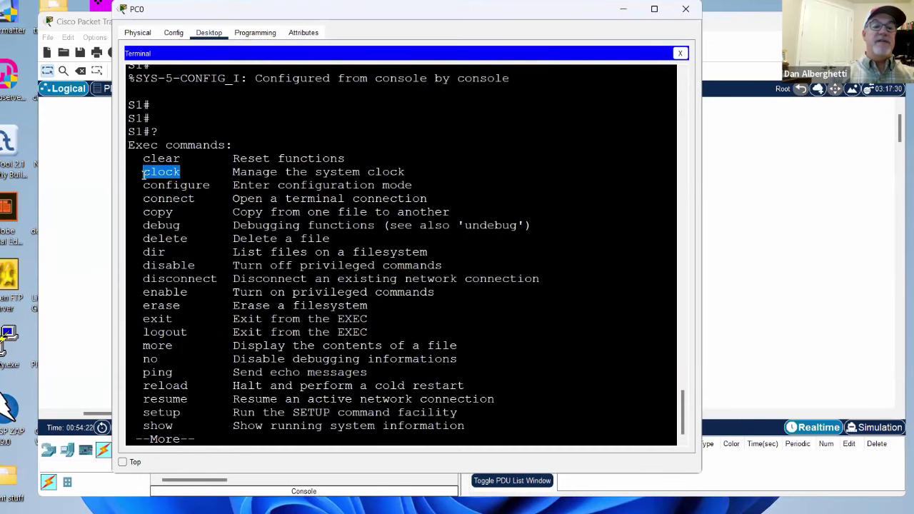
left_click(151, 173)
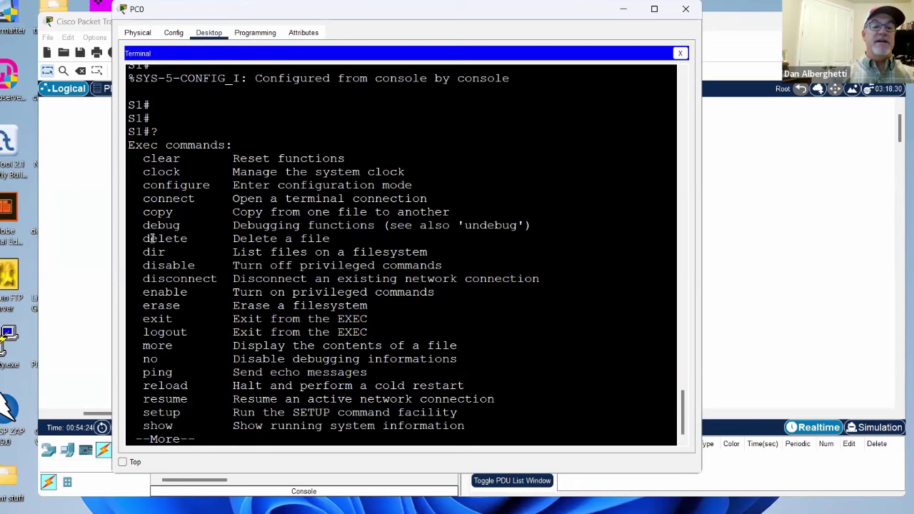
left_click_drag(128, 132, 167, 131)
left_click(167, 131)
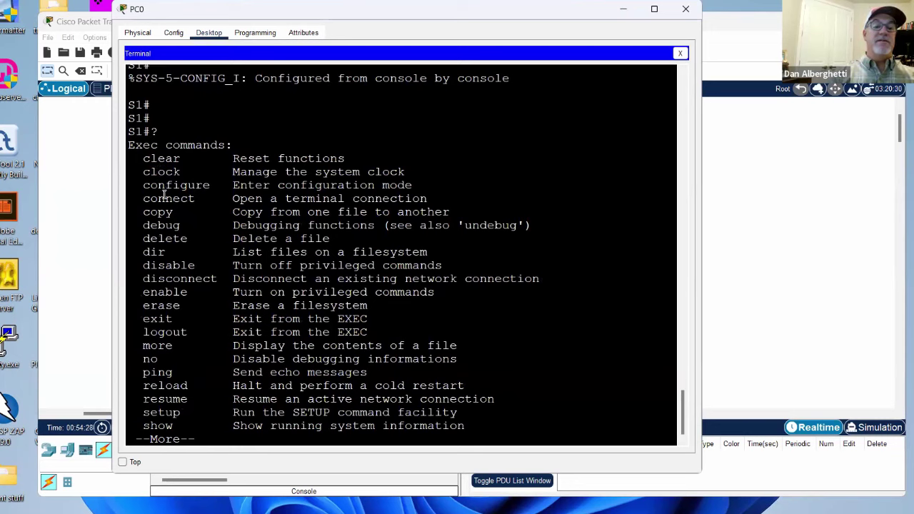
key("space")
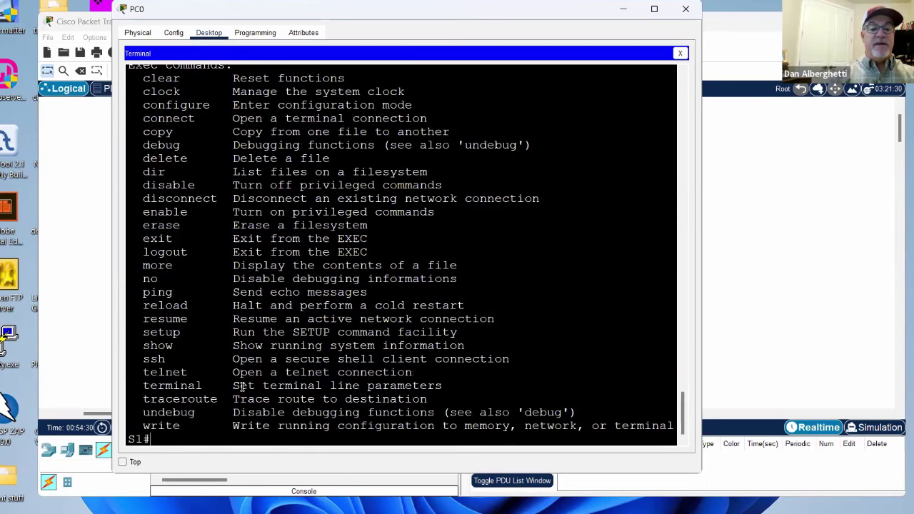
key("Return")
key("Return")
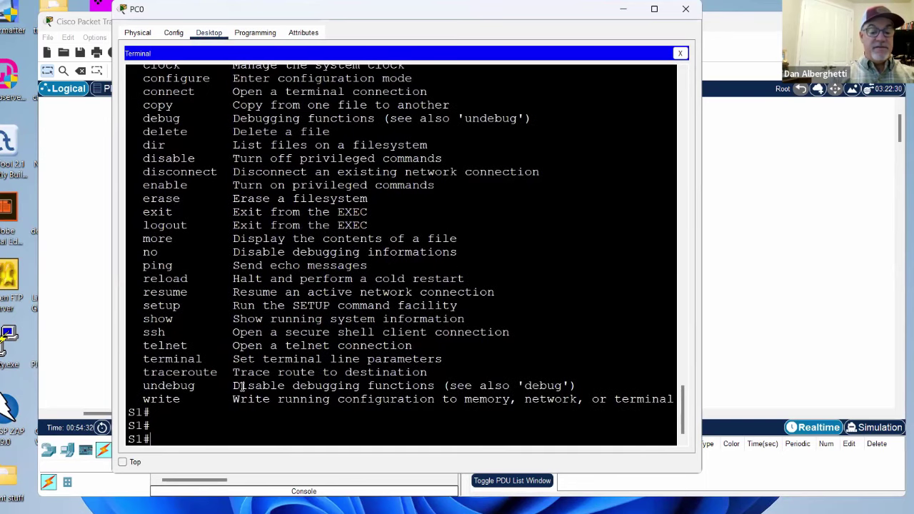
Step: Show the clock and clock set help to reveal the hh:mm:ss time syntax
type("clock")
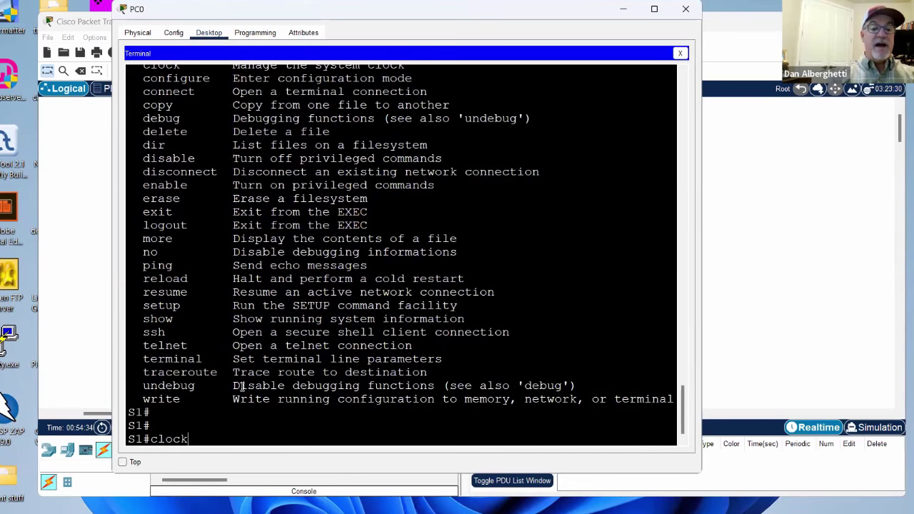
type(" ?")
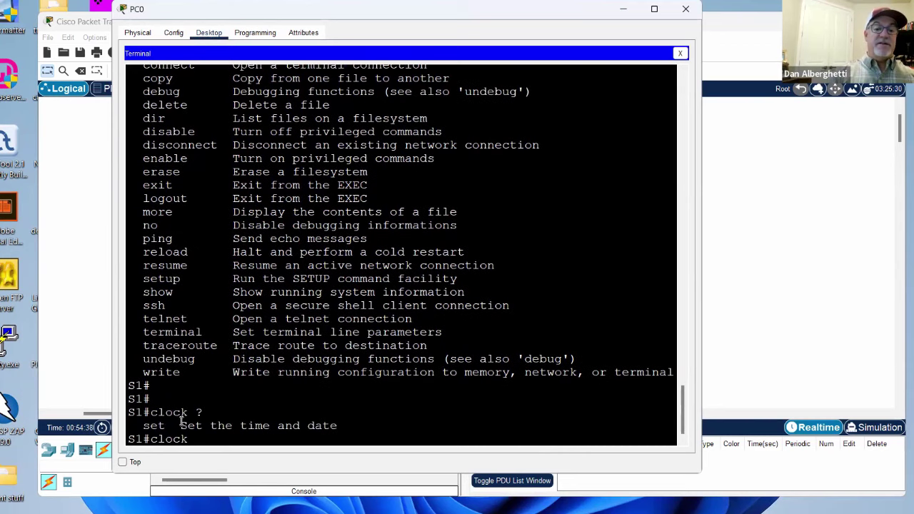
left_click_drag(143, 425, 170, 425)
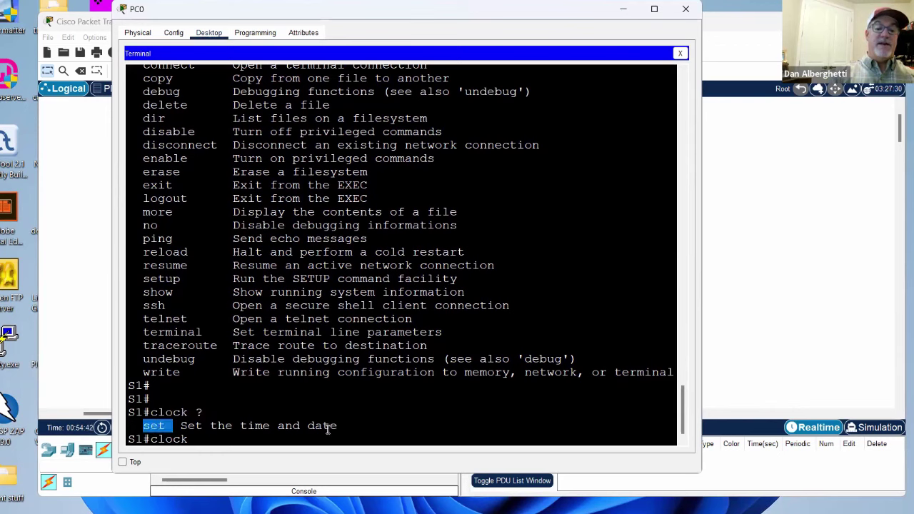
left_click(204, 451)
type("set")
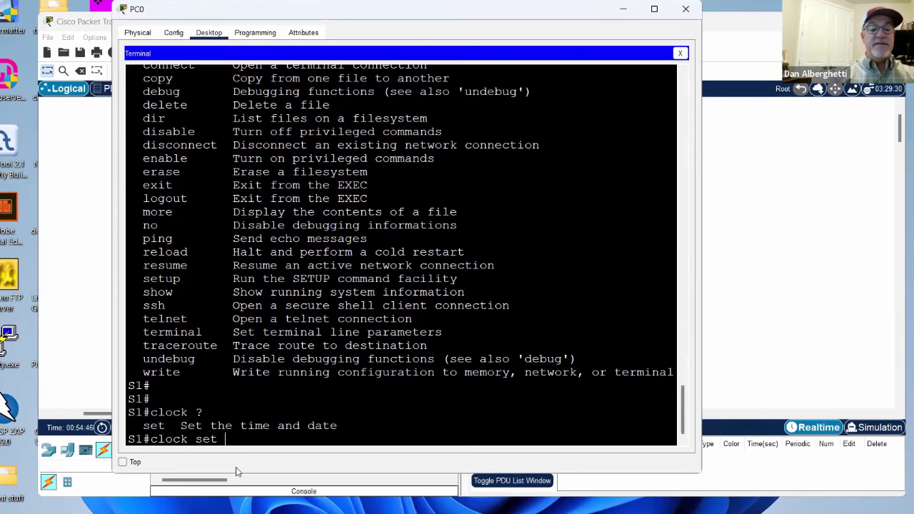
type(" ?")
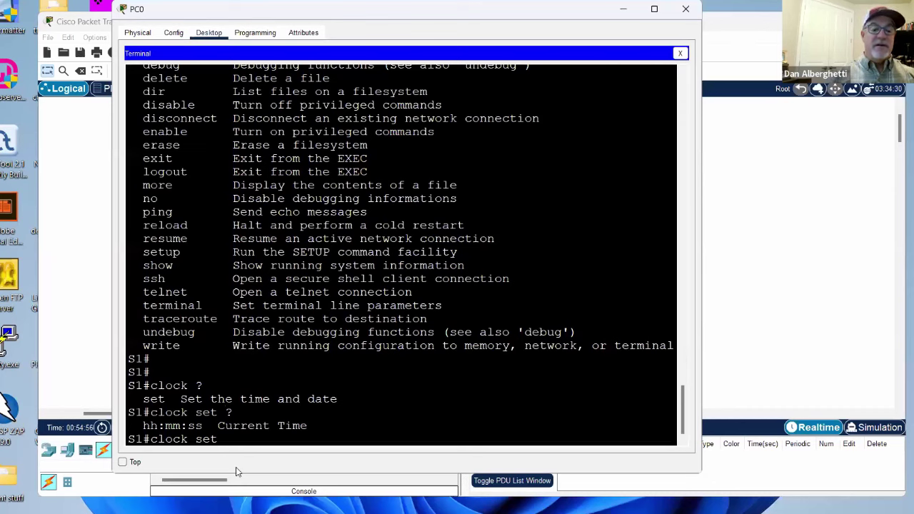
left_click_drag(143, 425, 212, 427)
left_click(172, 425)
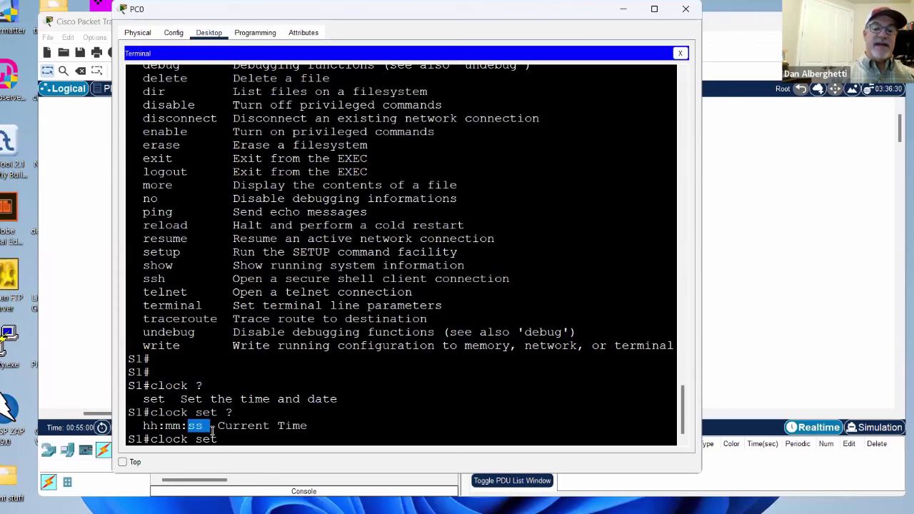
left_click(231, 440)
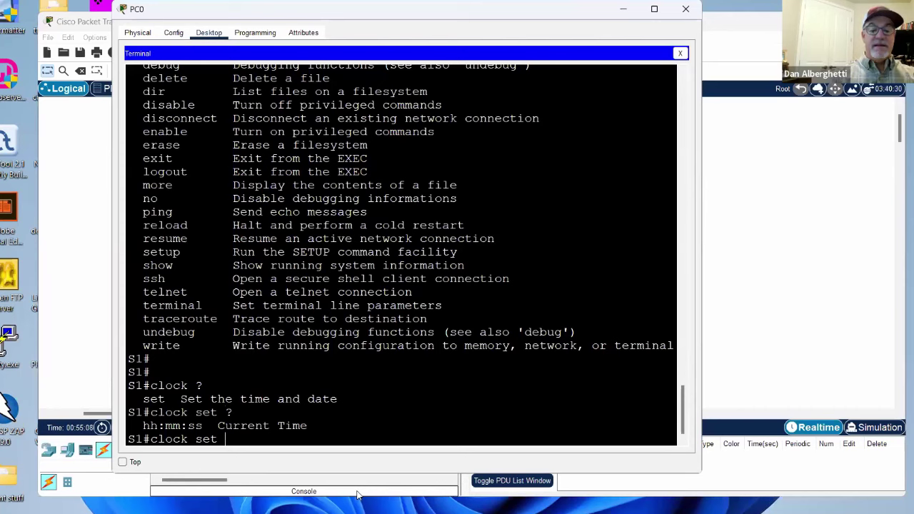
Step: Enter clock set 06:39:00 with only a time argument, correcting the minutes
type("06:")
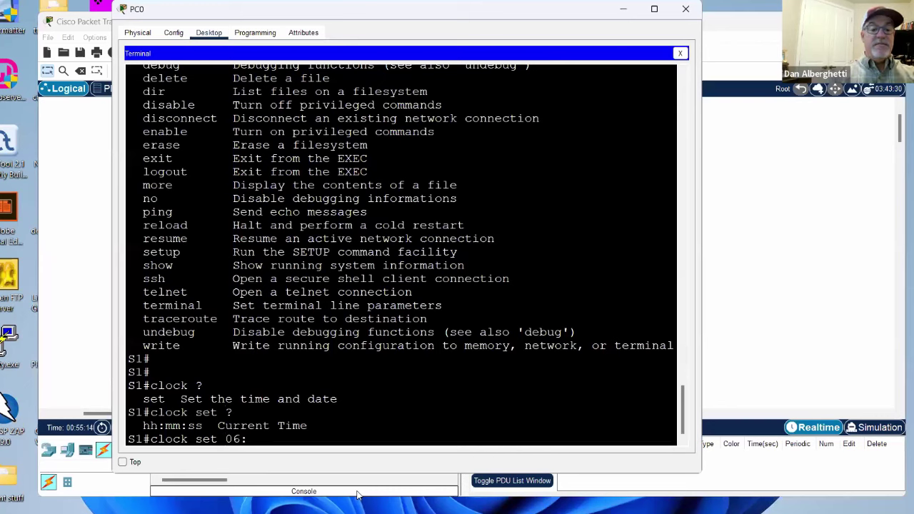
type("37")
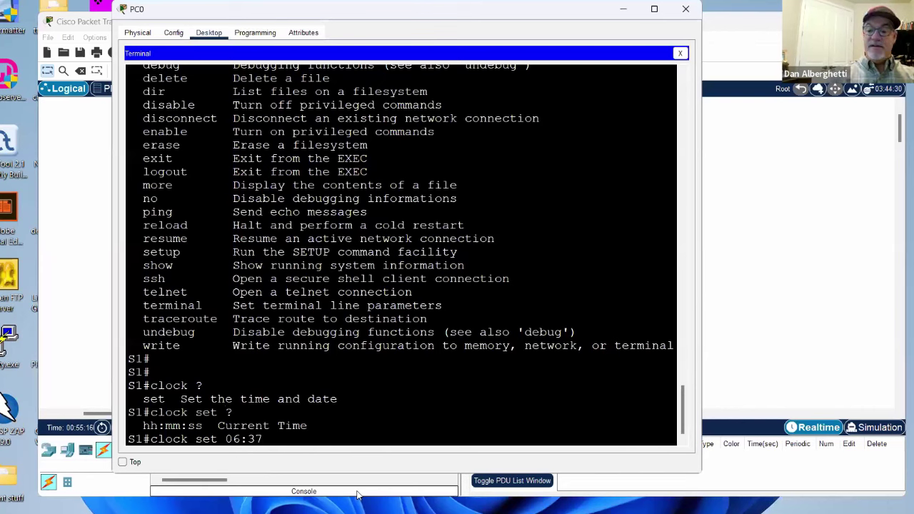
key("BackSpace")
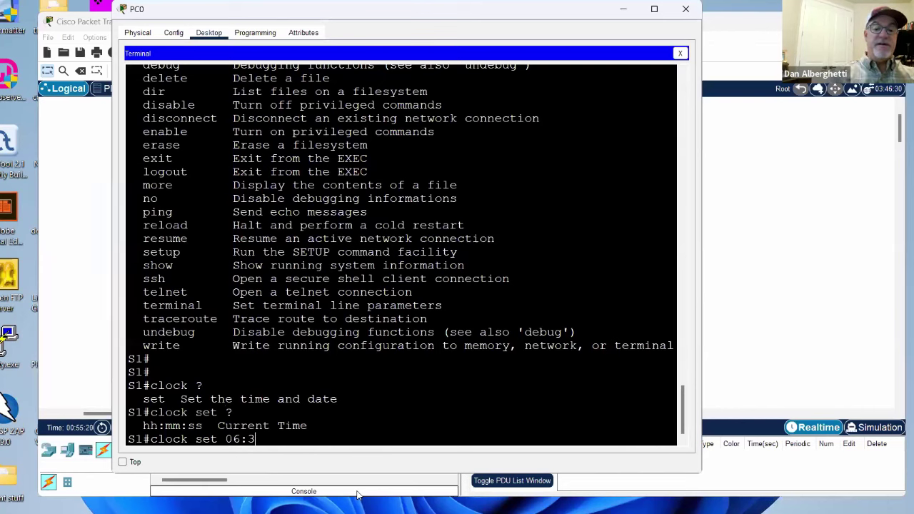
type("9")
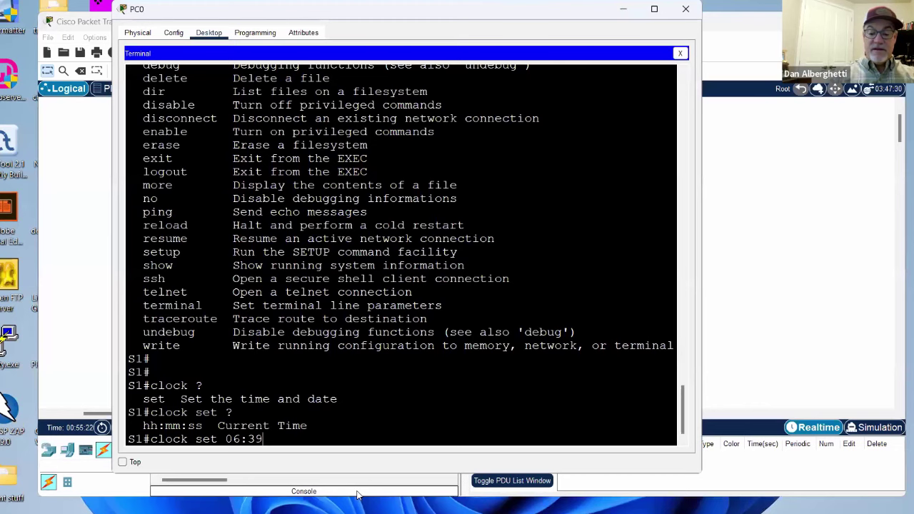
type(":00")
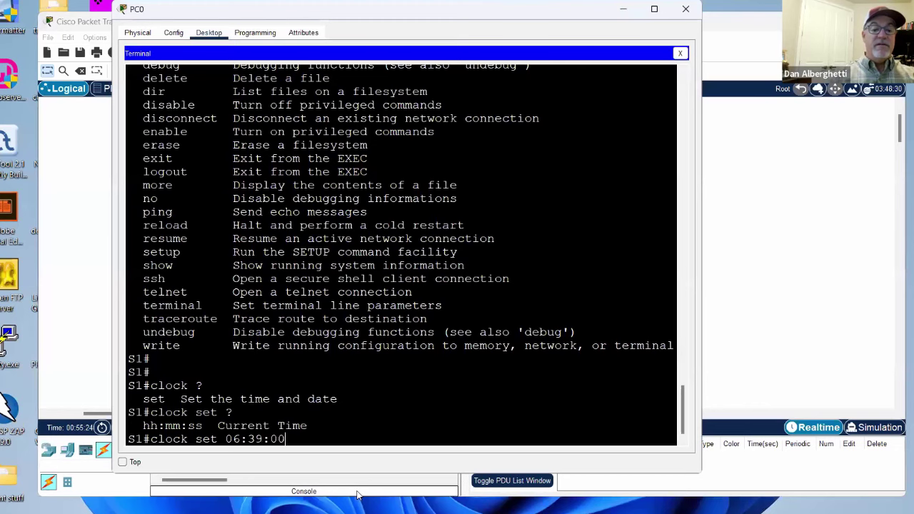
key("Return")
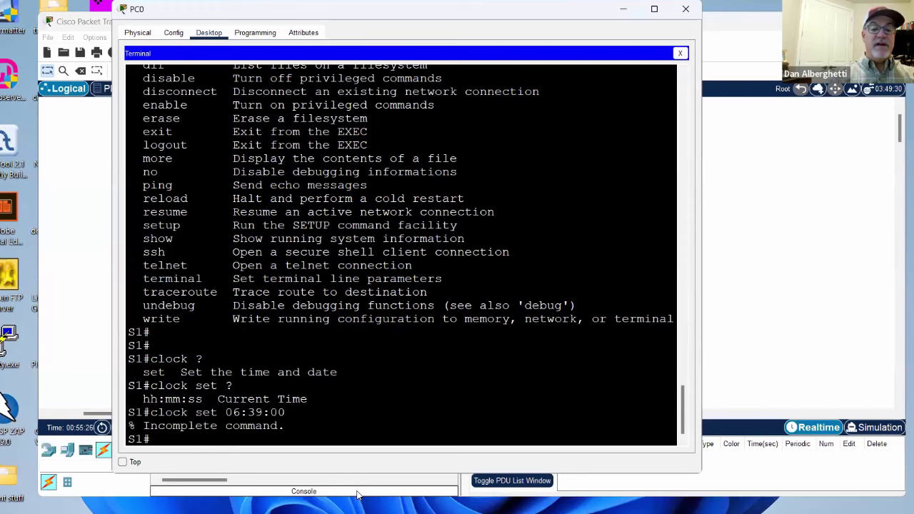
Step: Build and enter clock set 06:39:00 October 3 2023 using ? help for each argument
key("Up")
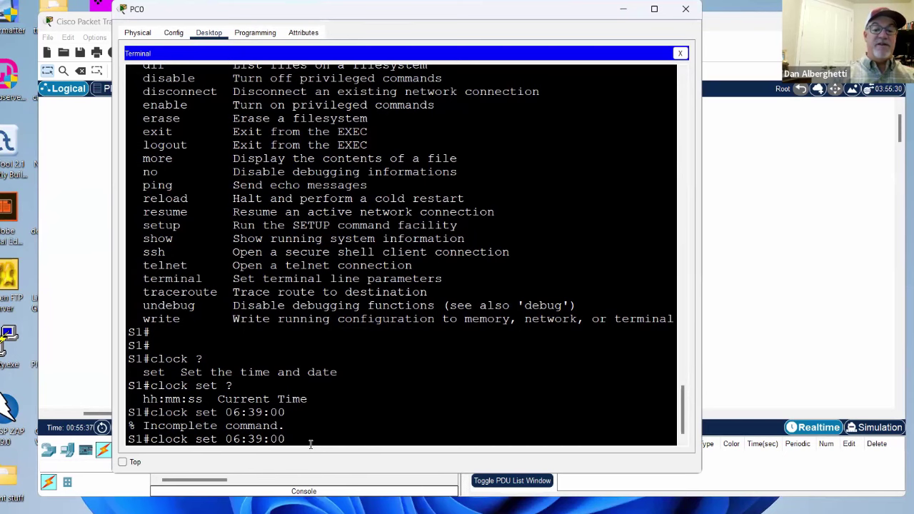
type("?")
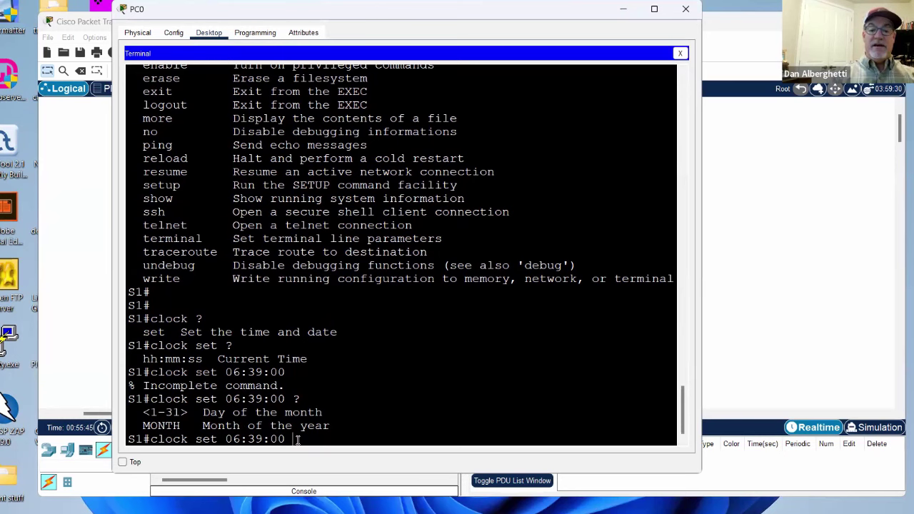
type("Octo")
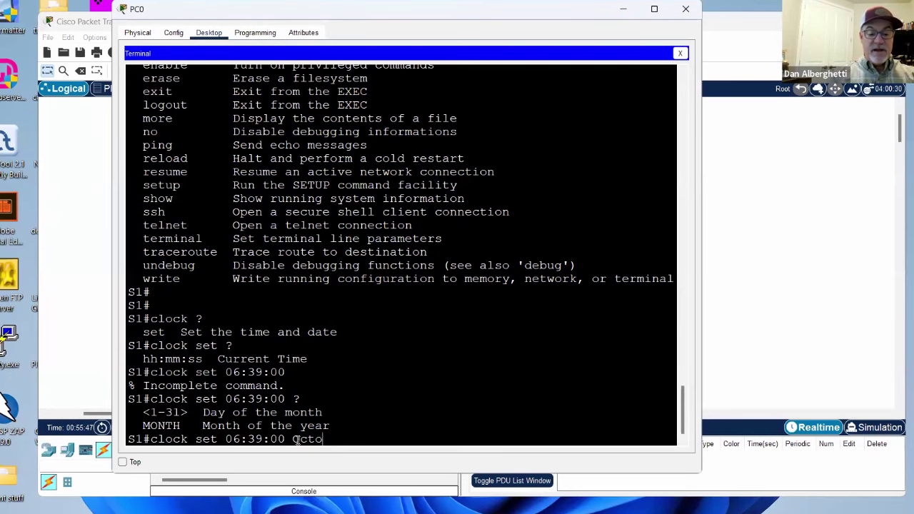
type("ber ?")
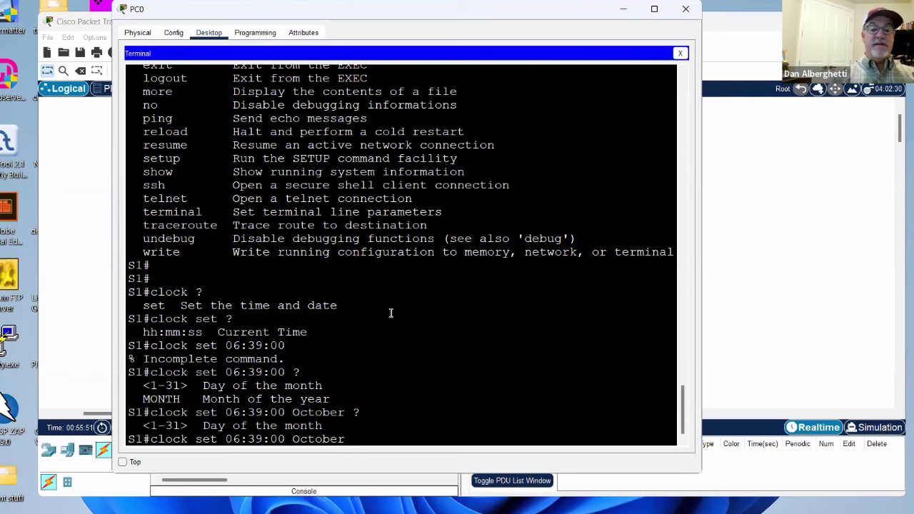
type("3")
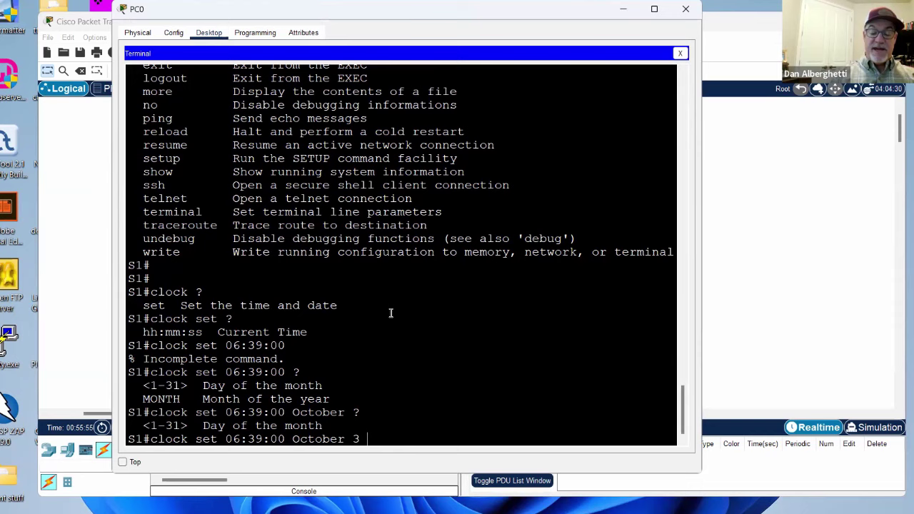
type(" ?")
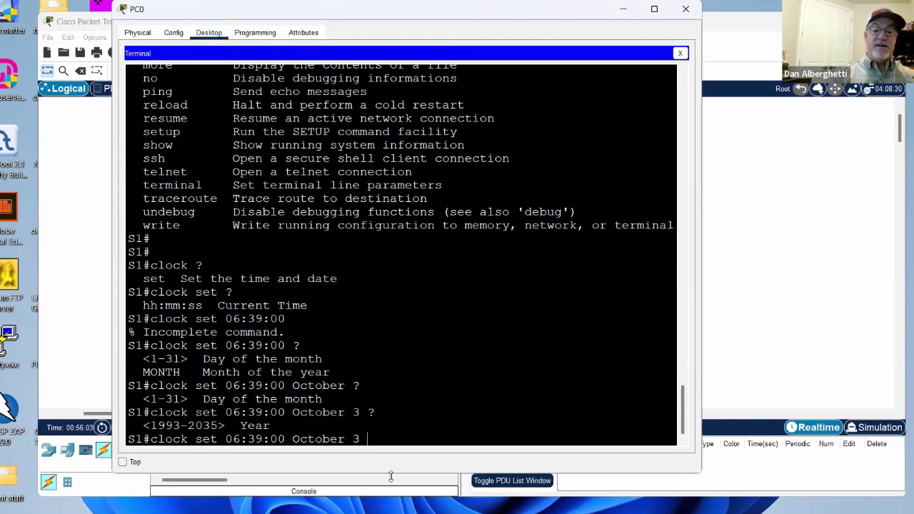
type("?")
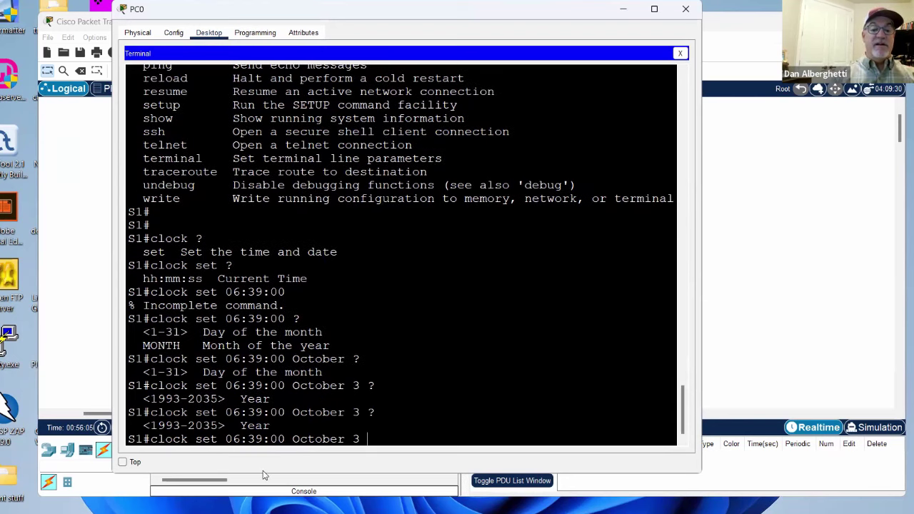
left_click_drag(239, 426, 274, 426)
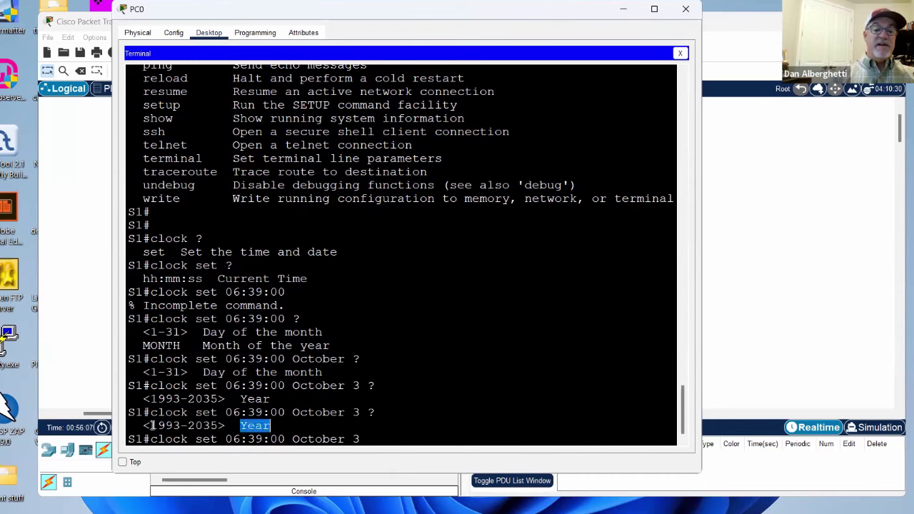
left_click_drag(149, 425, 181, 425)
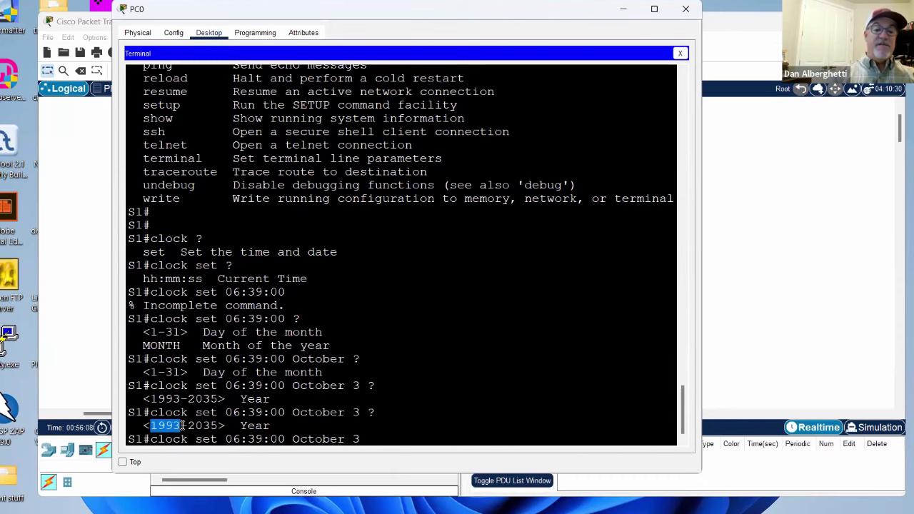
left_click(385, 437)
type("2023")
key("Return")
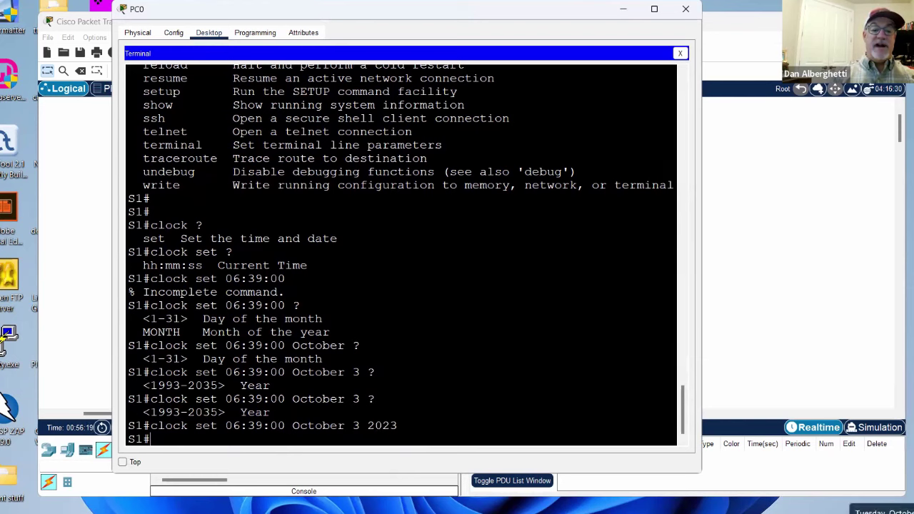
Step: Recall the clock set 06:39:00 October 3 2023 command and run it again
left_click(597, 422)
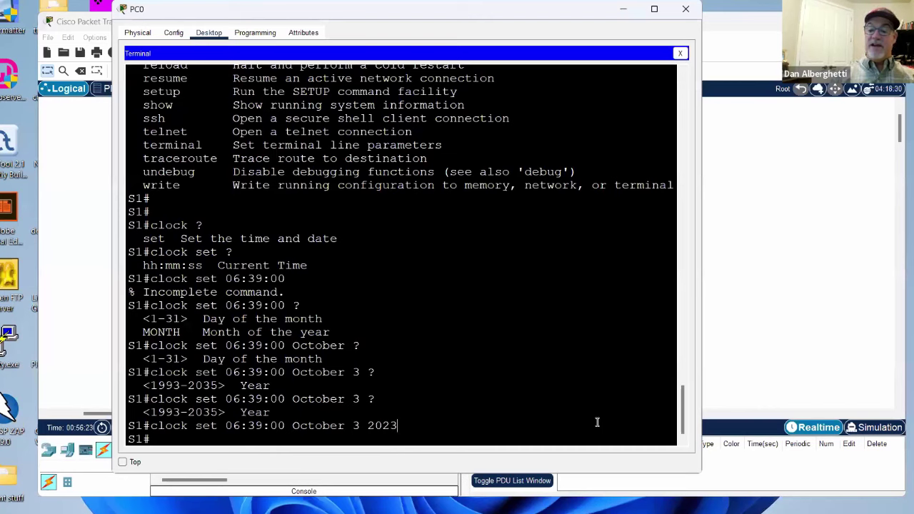
key("Up")
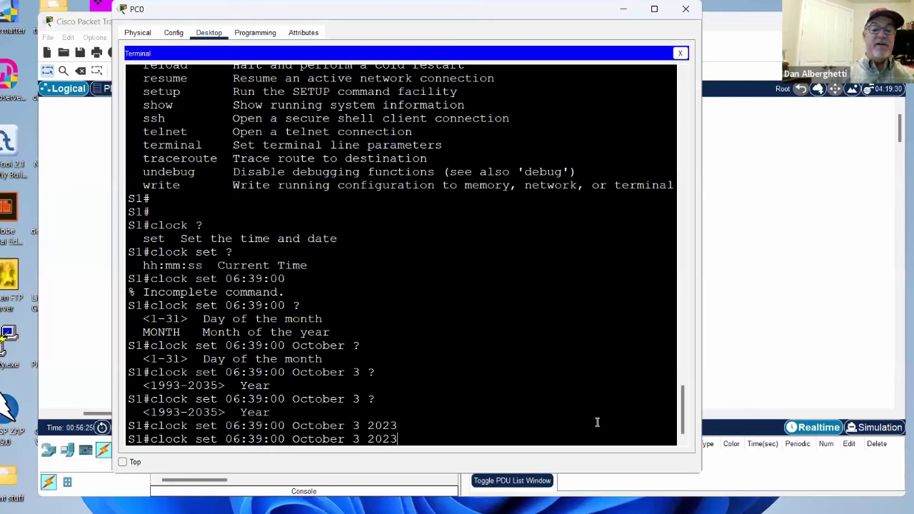
key("Down")
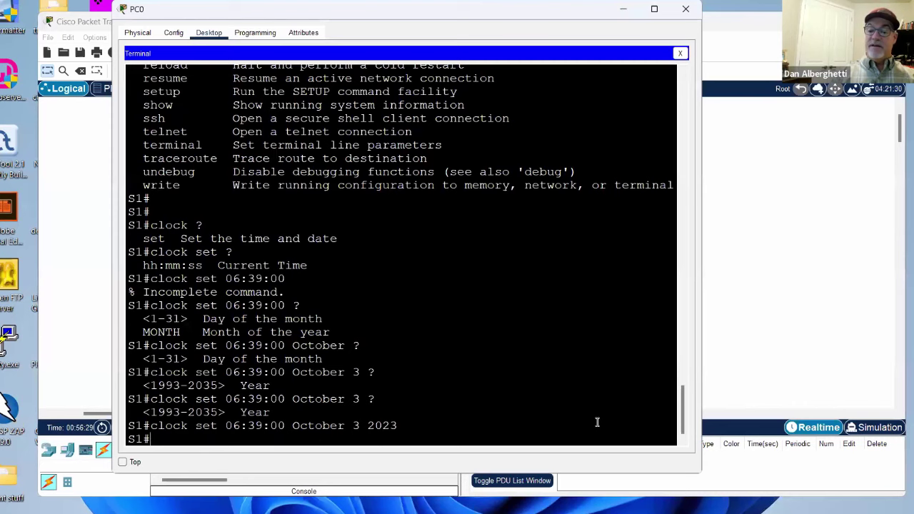
key("Up")
key("Return")
key("Return")
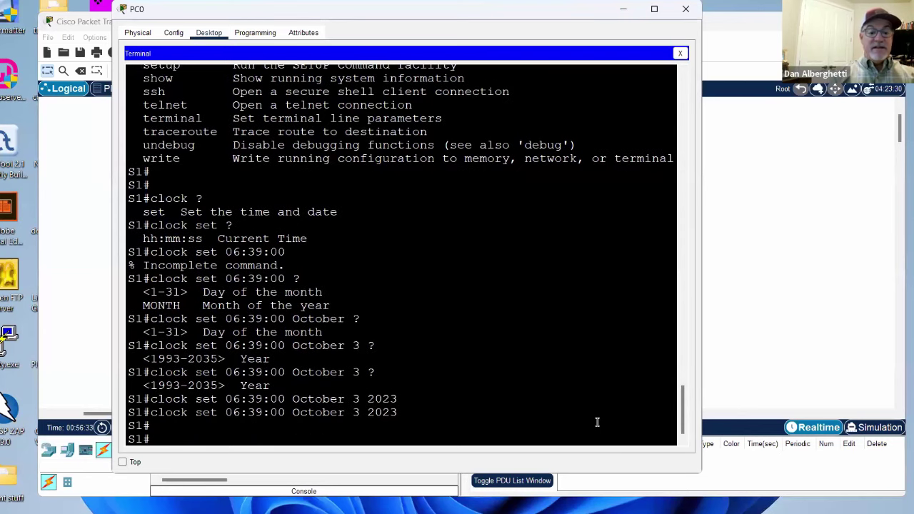
Step: Run show clock on S1, which reports 6:39:11.301 UTC Tue Oct 3 2023
type("clock")
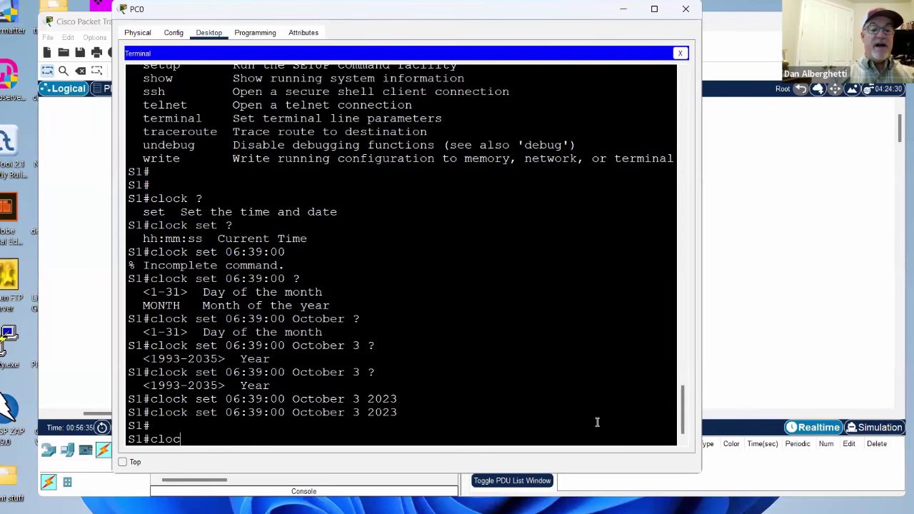
key("Return")
key("Up")
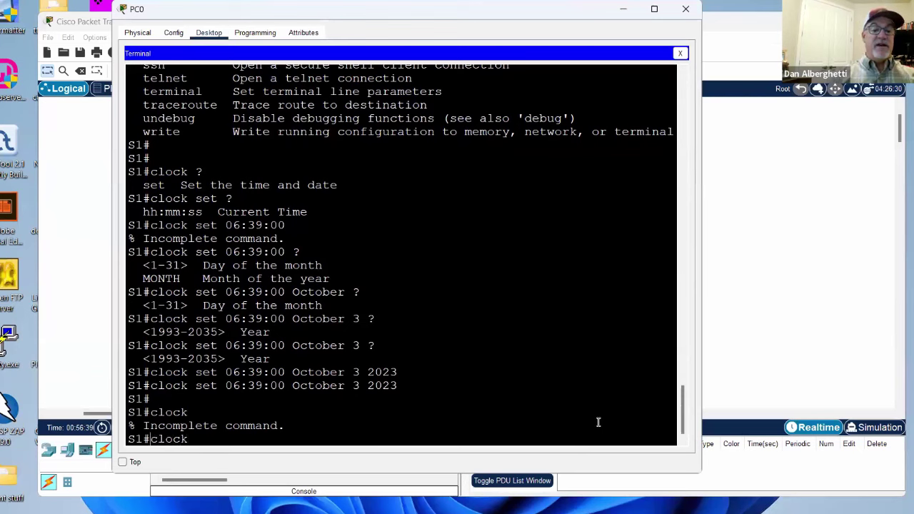
type("show")
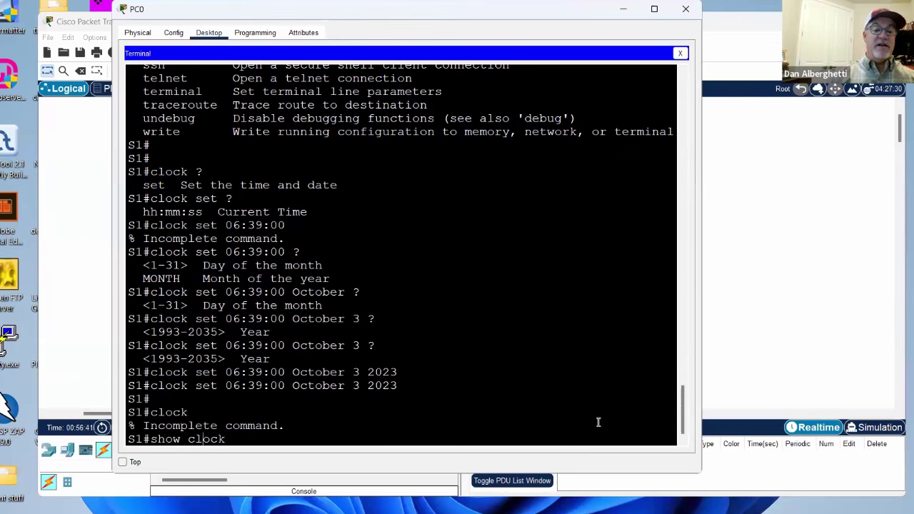
key("Return")
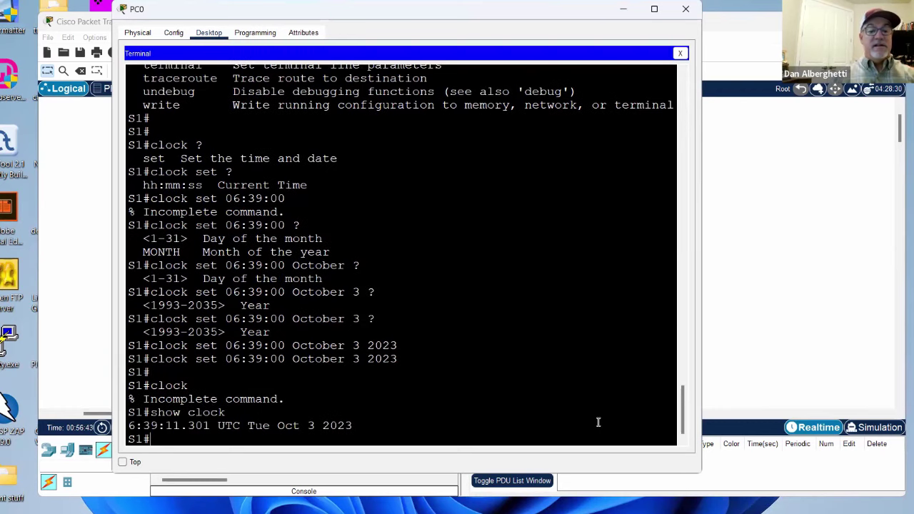
double_click(183, 425)
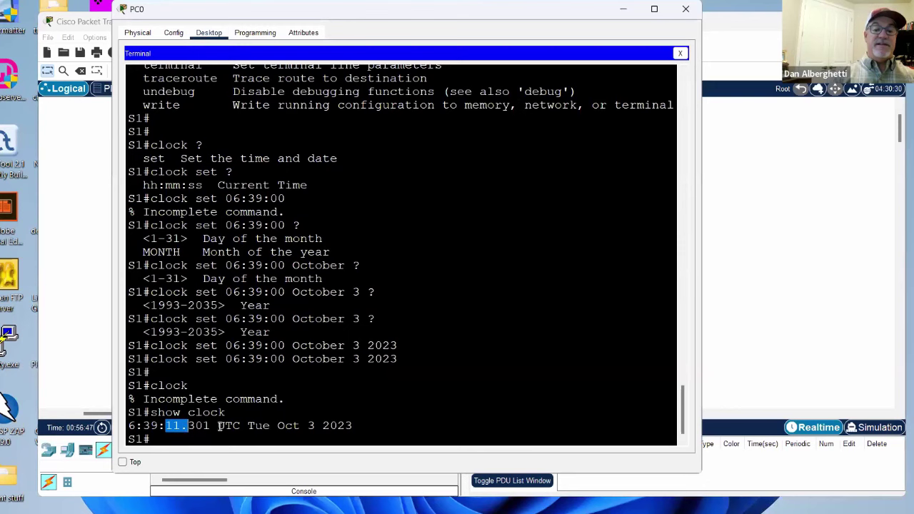
left_click_drag(217, 425, 362, 422)
left_click(255, 425)
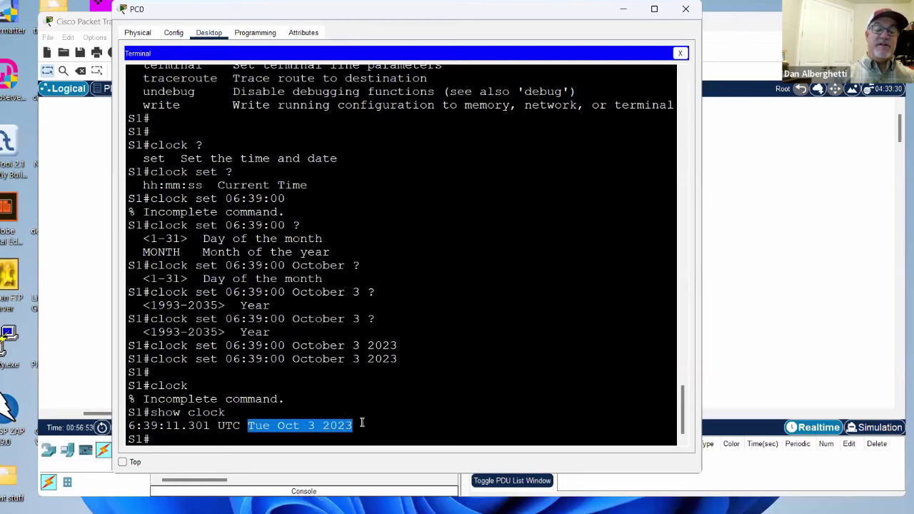
left_click(319, 433)
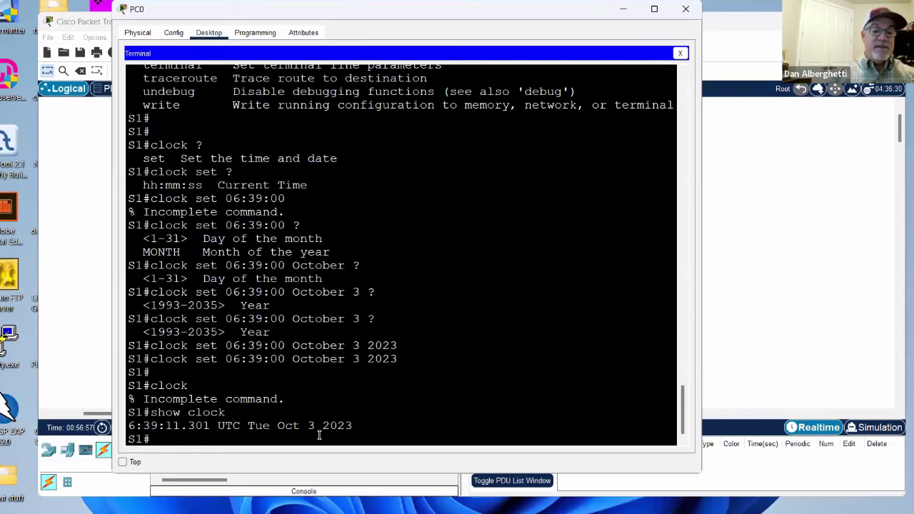
Step: View clock help and try a bare clock set, which returns an Incomplete command error
type("clo")
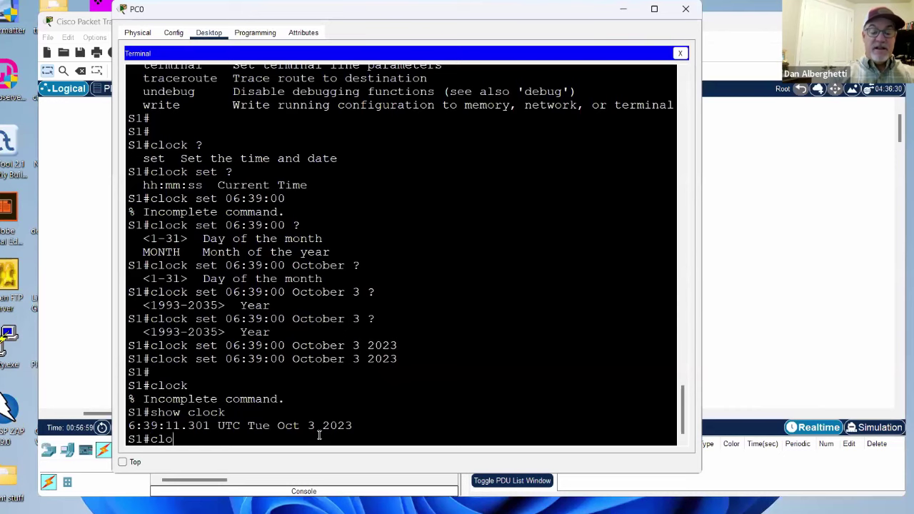
type("ck ?")
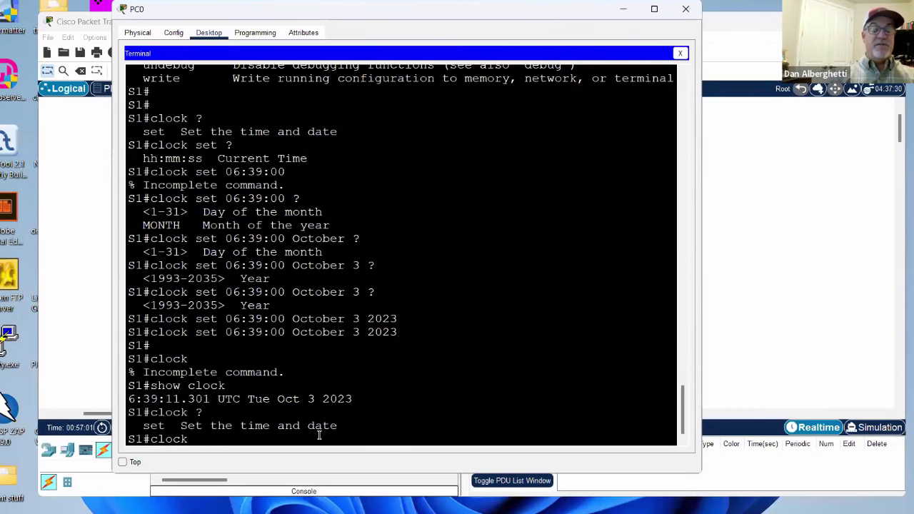
left_click_drag(319, 434, 138, 427)
left_click(202, 437)
type("set")
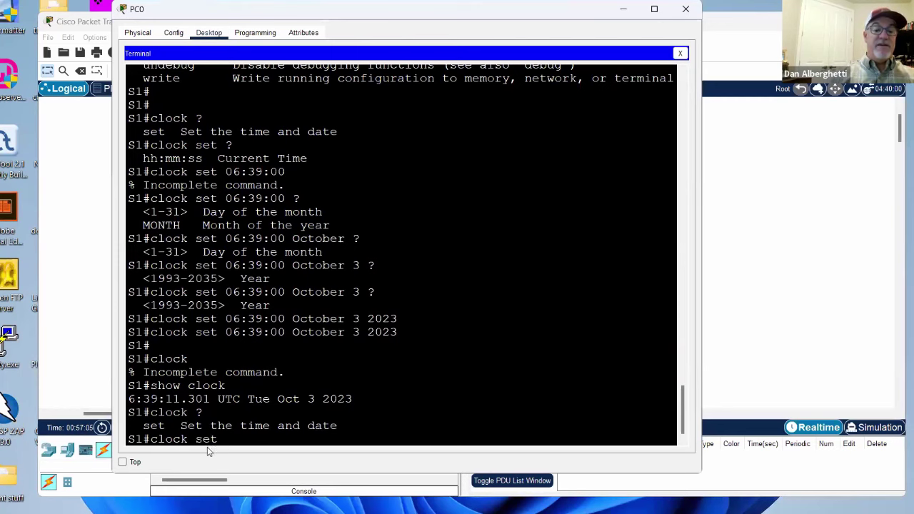
key("Return")
left_click_drag(164, 425, 210, 427)
left_click(205, 437)
Step: Enter clock set 06:41:00 3 October 2023 with ? help, fixing the mistyped year
key("Up")
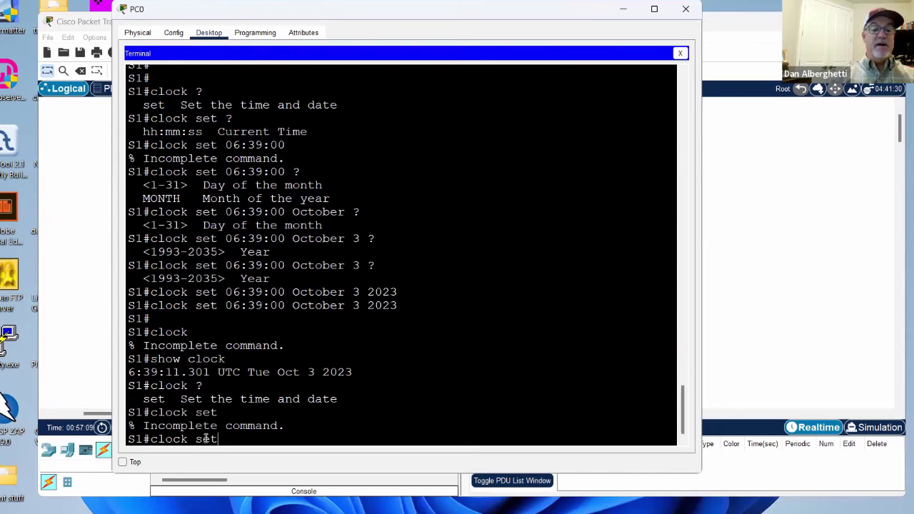
type("?")
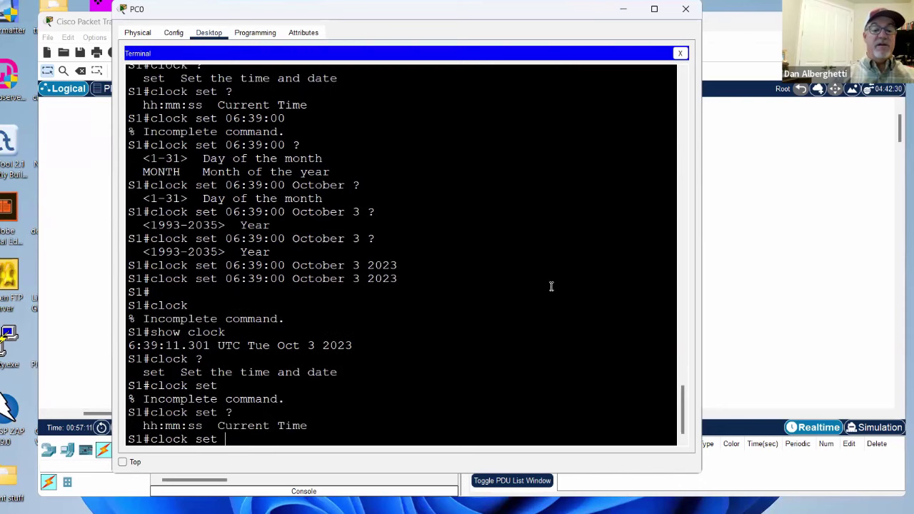
left_click_drag(136, 425, 203, 426)
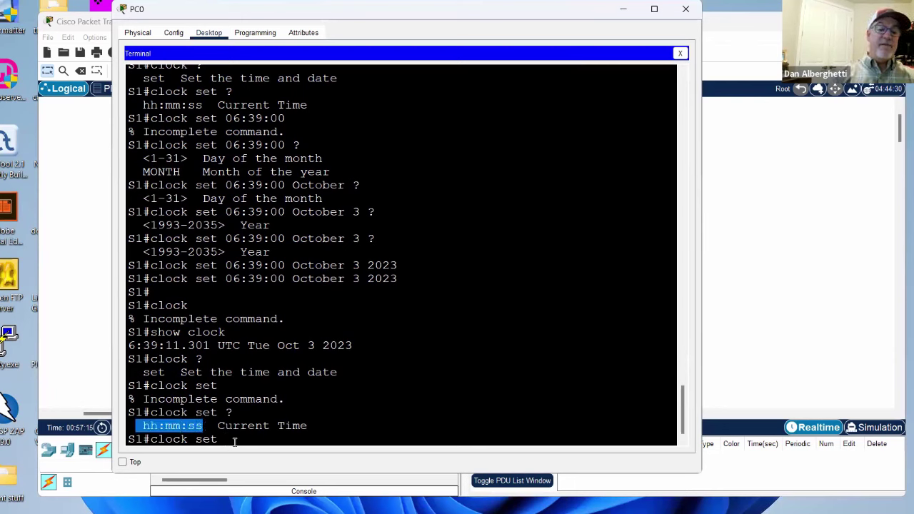
left_click(234, 442)
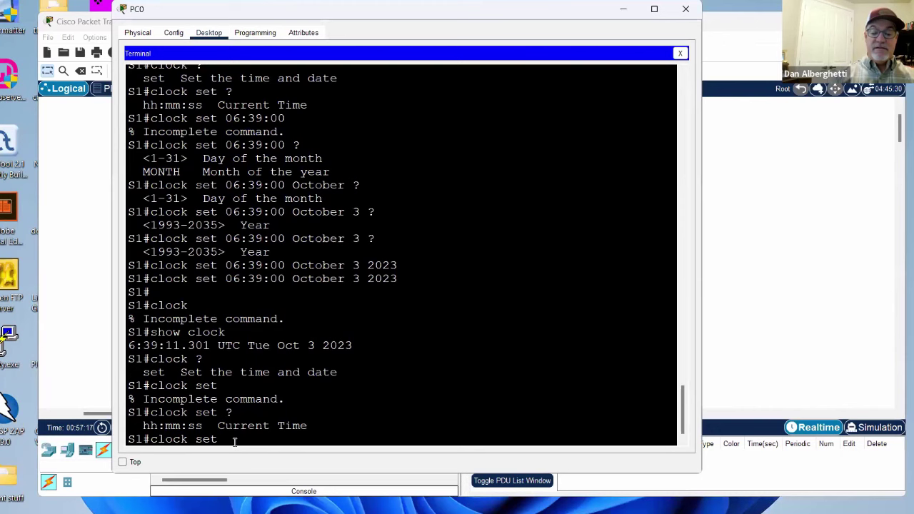
type("06:")
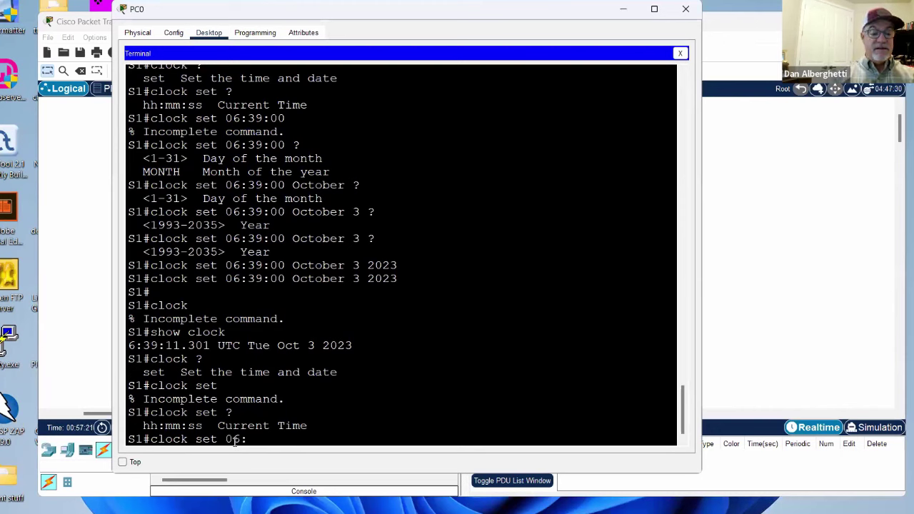
type("41:00")
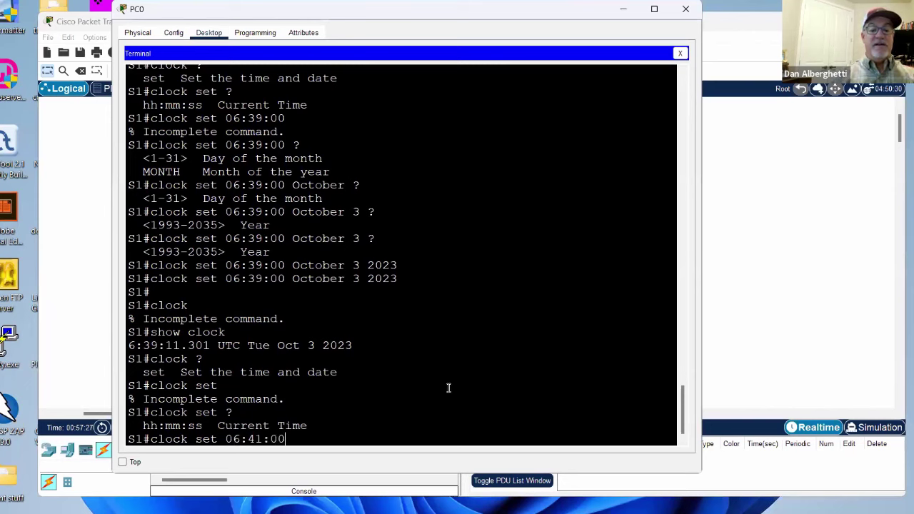
type(" ?")
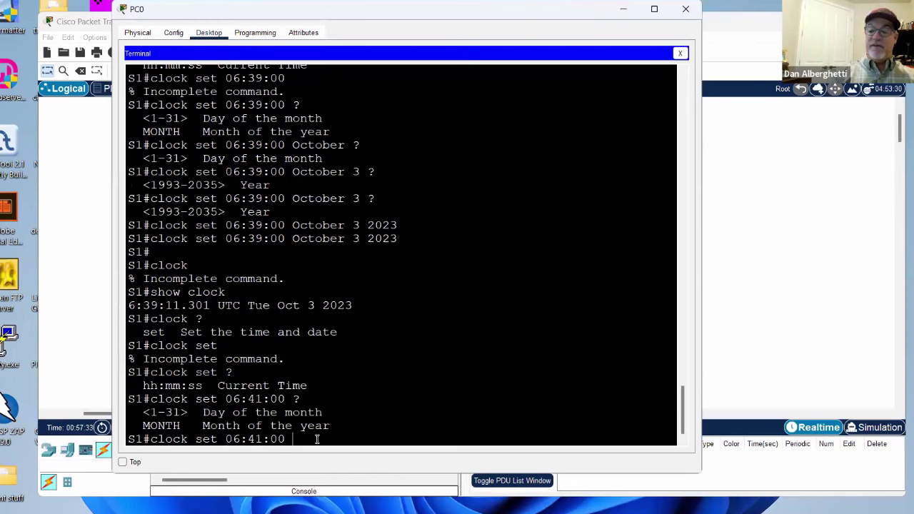
type("3")
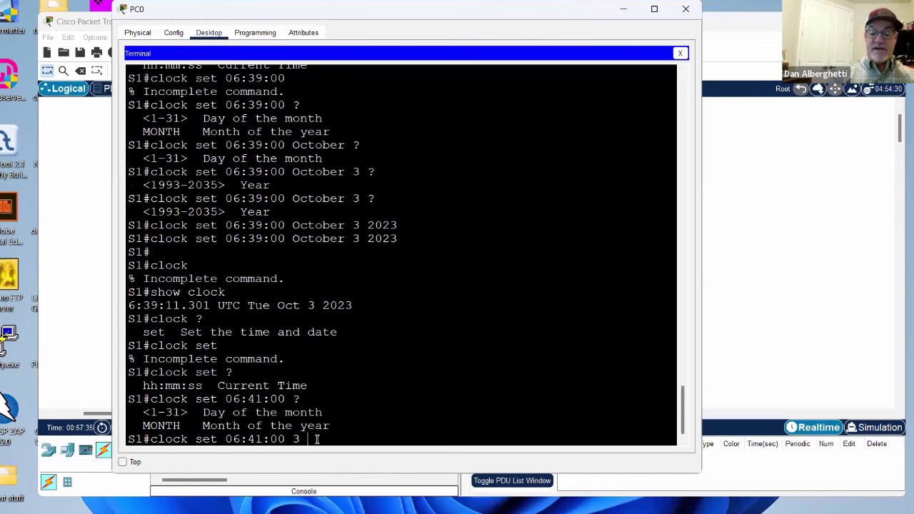
type(" ?")
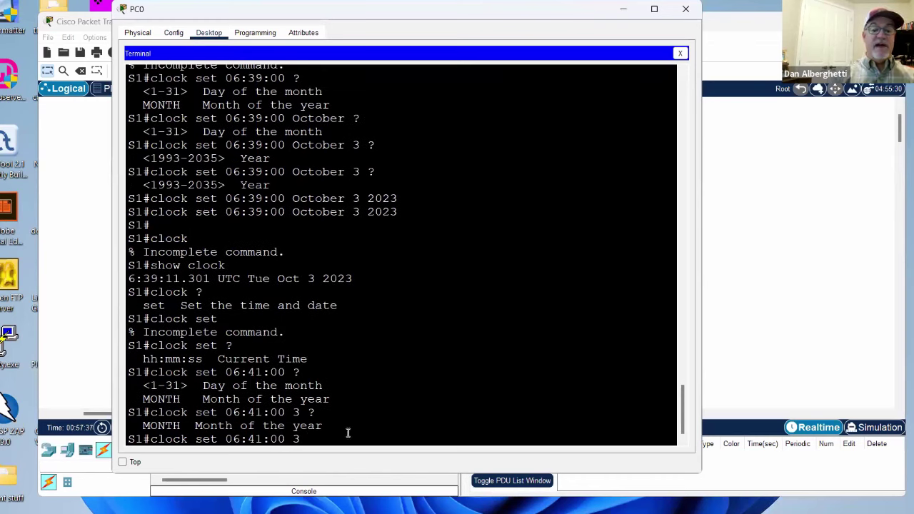
type("October")
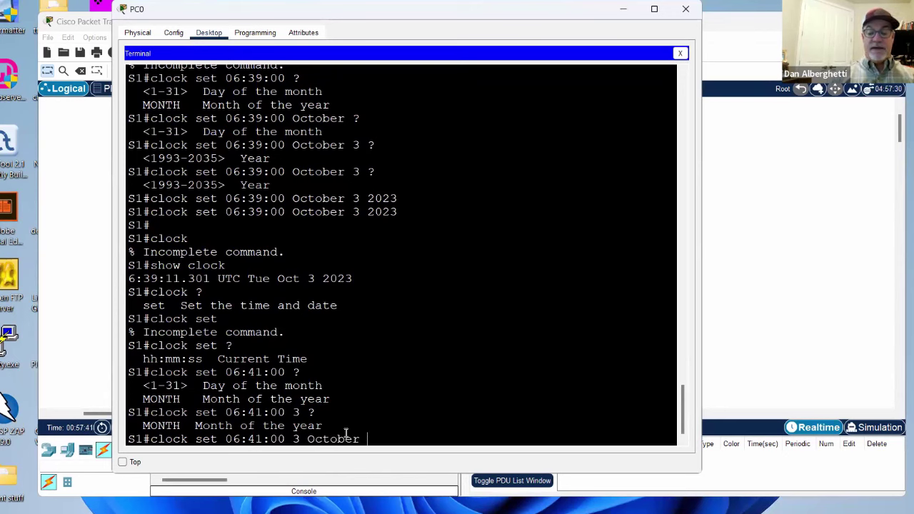
type(" ?")
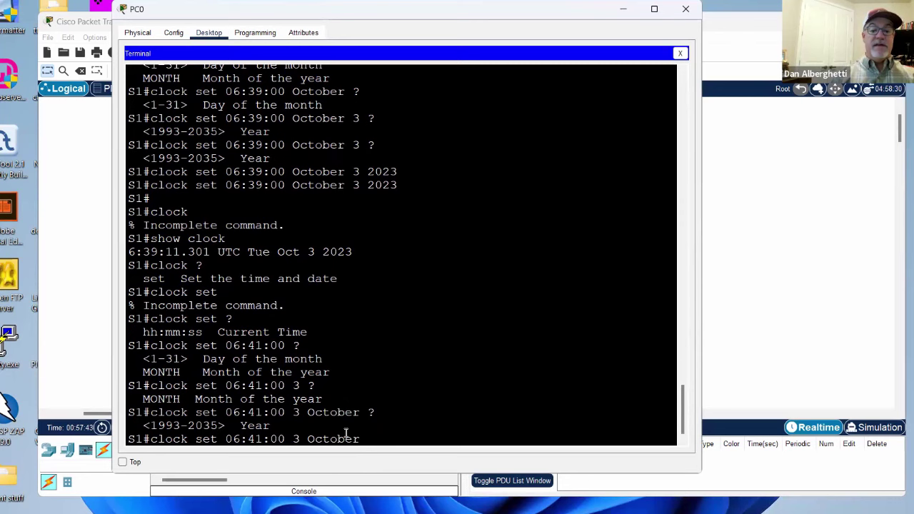
type("20243")
key("BackSpace")
key("BackSpace")
type("3")
key("Return")
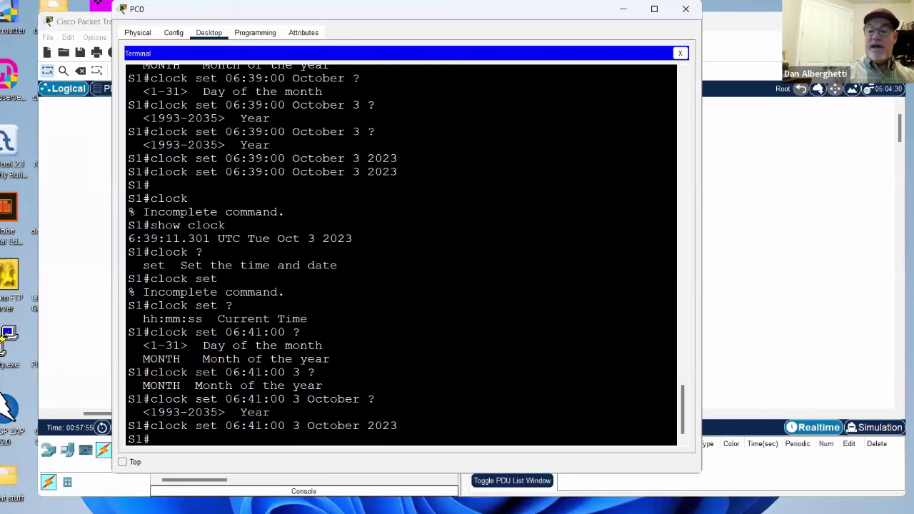
Step: Recall and re-run clock set 06:41:00 3 October 2023 on S1 a second time
left_click(517, 365)
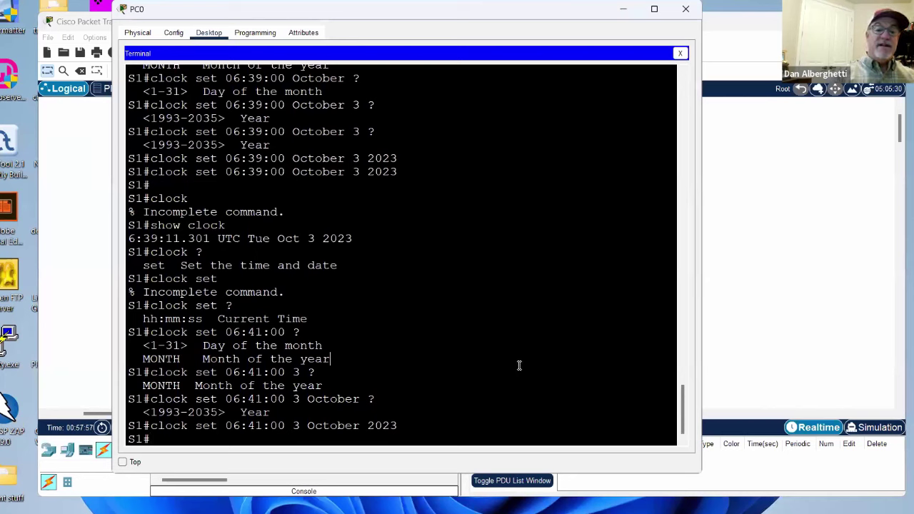
key("Up")
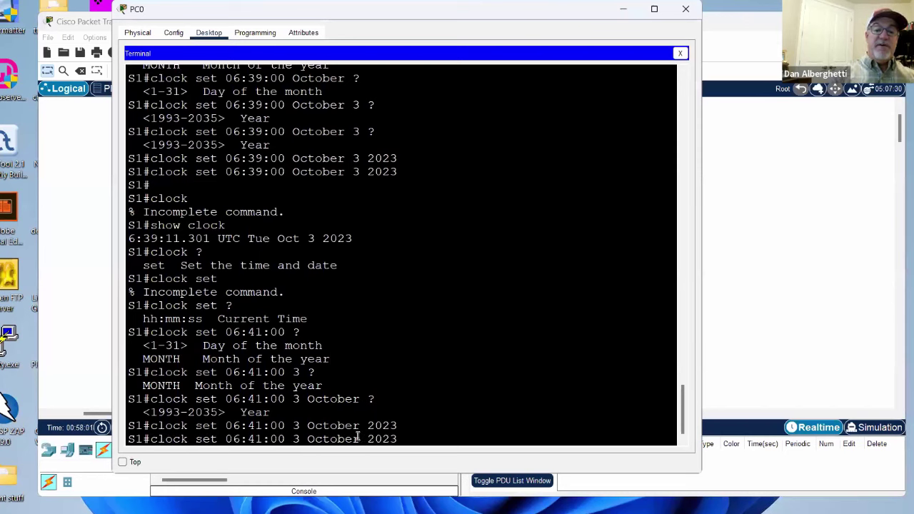
left_click_drag(227, 437, 148, 438)
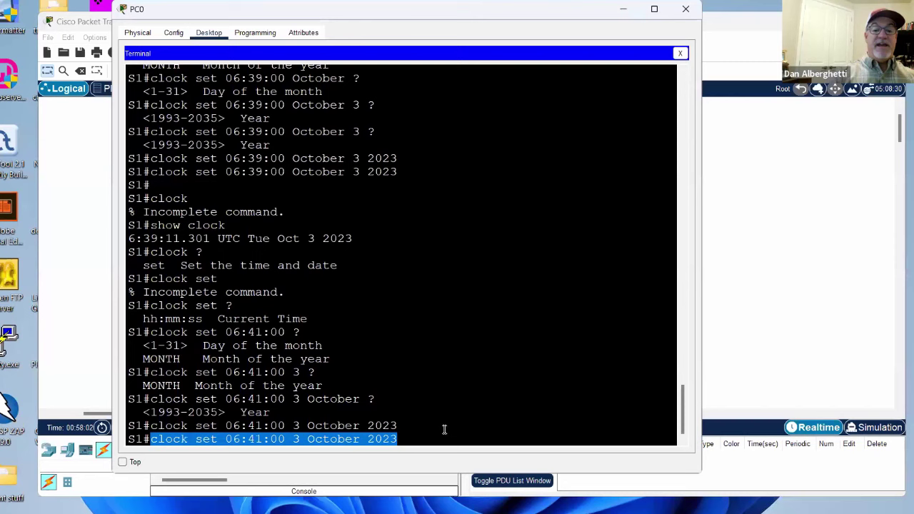
left_click(443, 401)
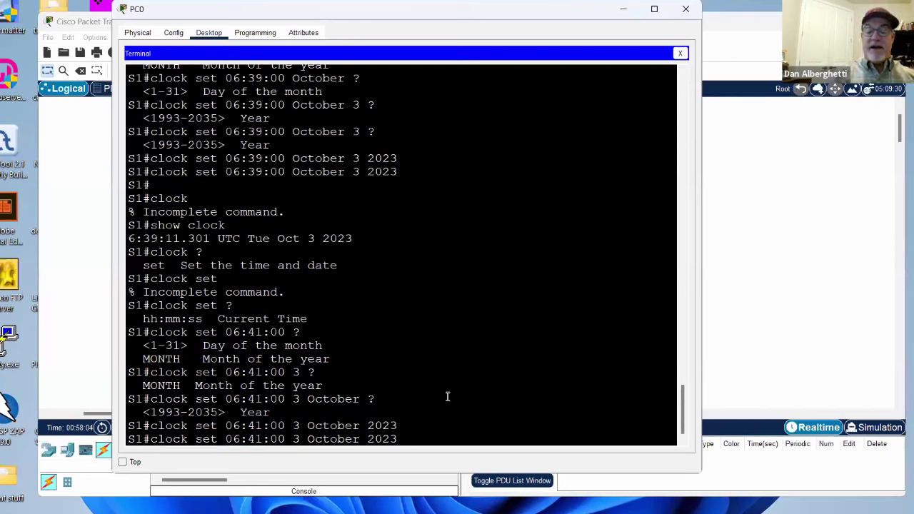
key("BackSpace")
key("BackSpace")
key("BackSpace")
key("BackSpace")
key("BackSpace")
key("BackSpace")
key("BackSpace")
key("BackSpace")
key("BackSpace")
key("BackSpace")
key("BackSpace")
key("BackSpace")
key("BackSpace")
key("BackSpace")
key("BackSpace")
key("BackSpace")
key("BackSpace")
key("BackSpace")
key("BackSpace")
key("BackSpace")
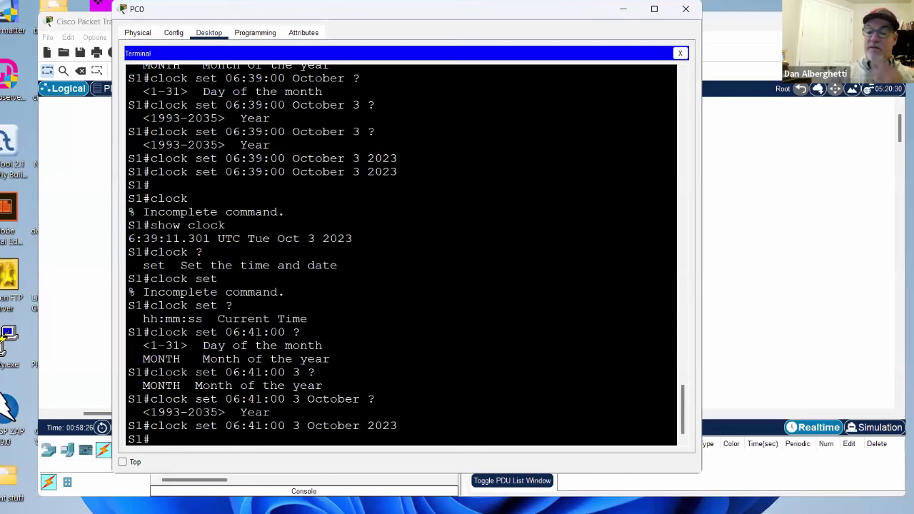
key("Up")
key("Return")
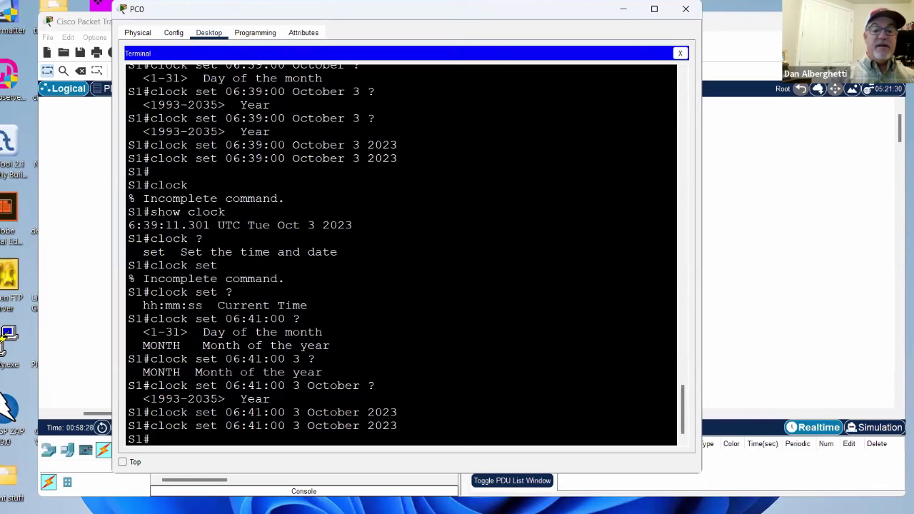
Step: Check S1's time with show clock (6:41:5.190 UTC Tue Oct 3 2023) and return to the workspace
type("show")
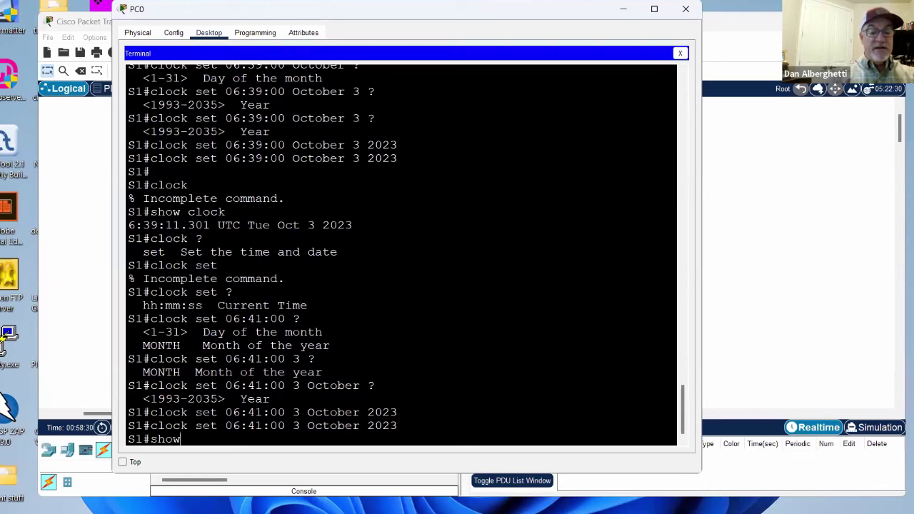
type(" clock")
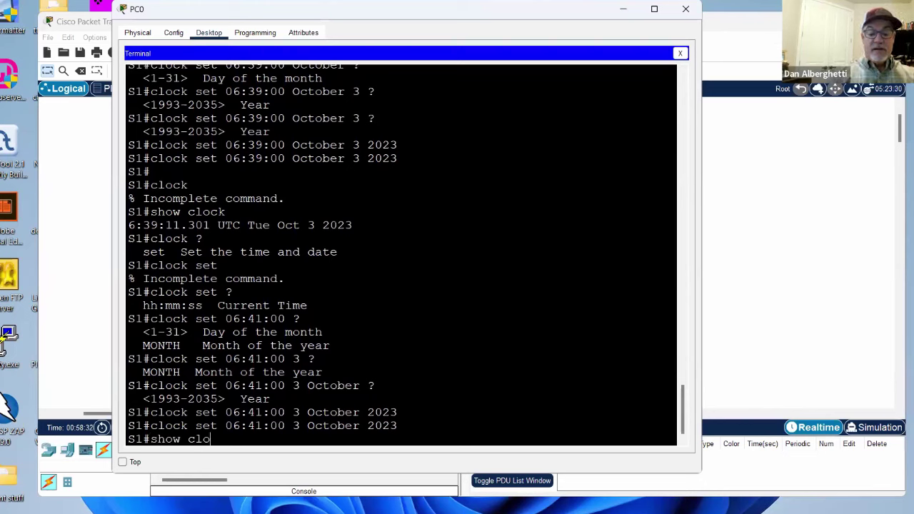
key("Return")
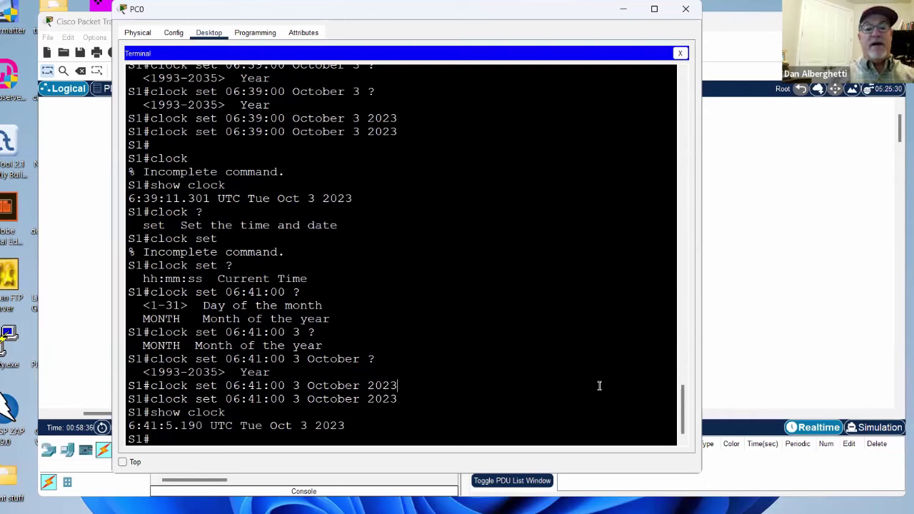
left_click(848, 323)
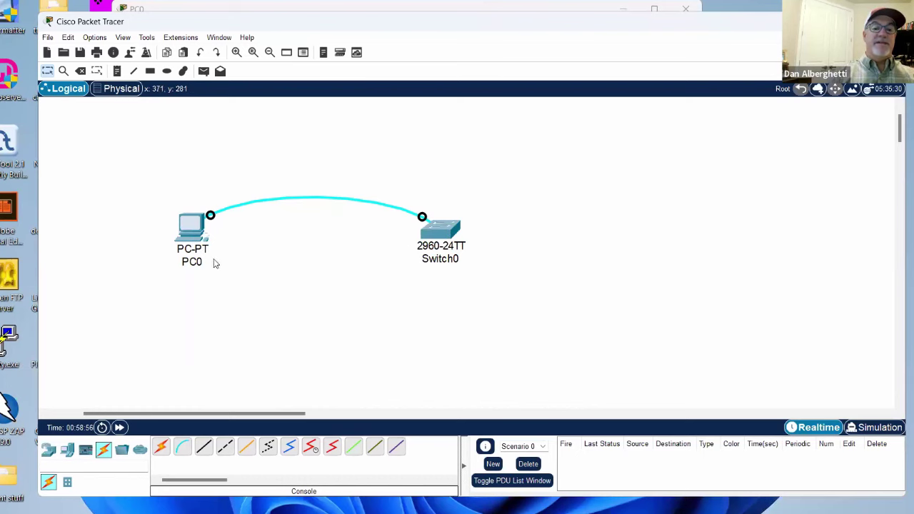
Step: Bring PC0's terminal forward, exit the S1 session, and restart it at the S1> prompt
left_click(190, 222)
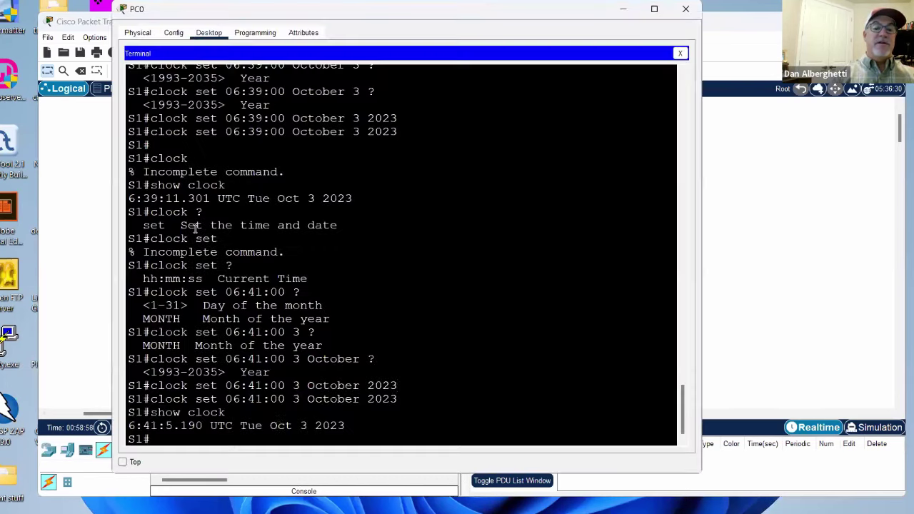
left_click(286, 441)
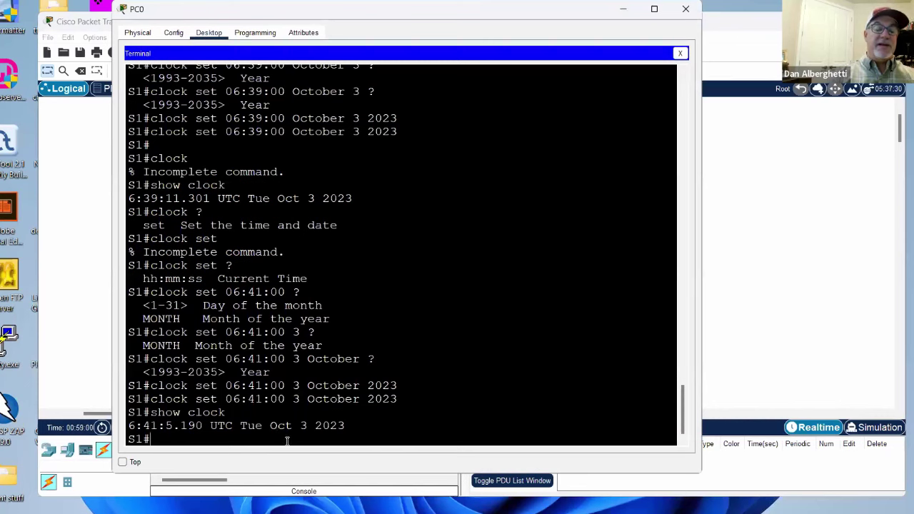
key("Return")
key("Return")
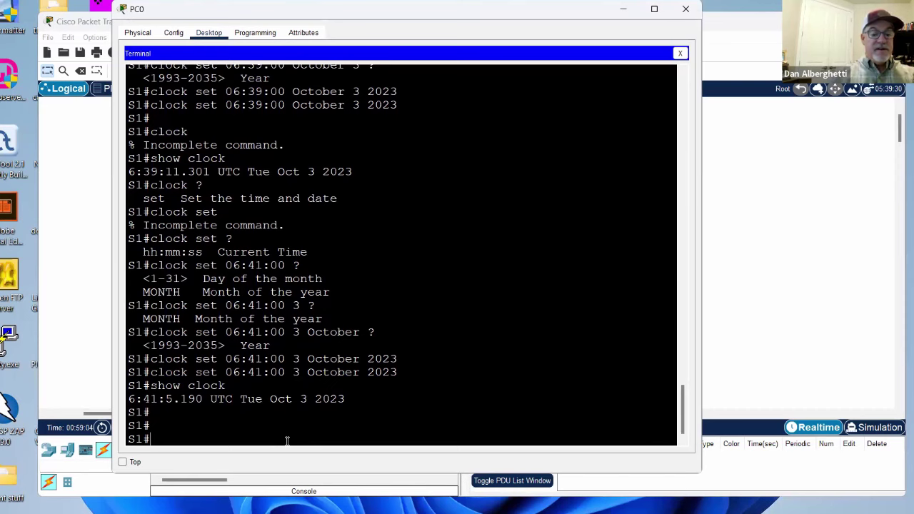
type("exit")
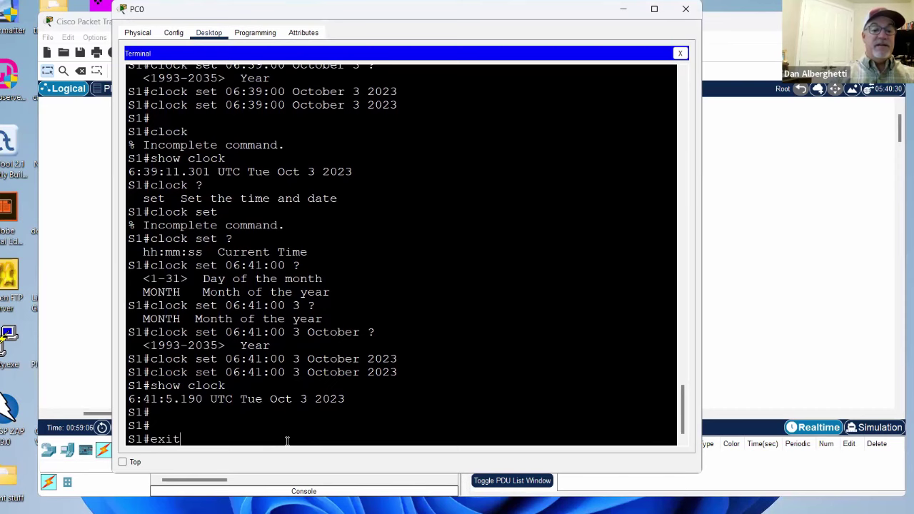
key("Return")
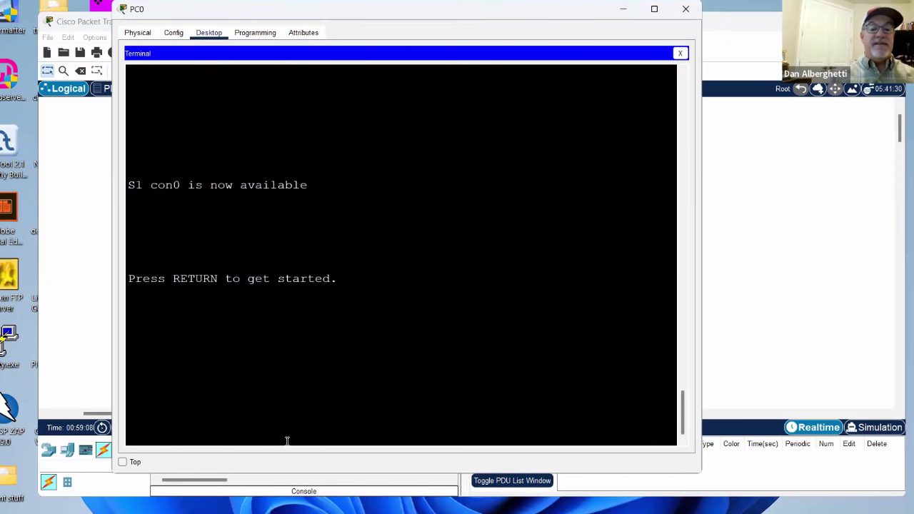
key("Return")
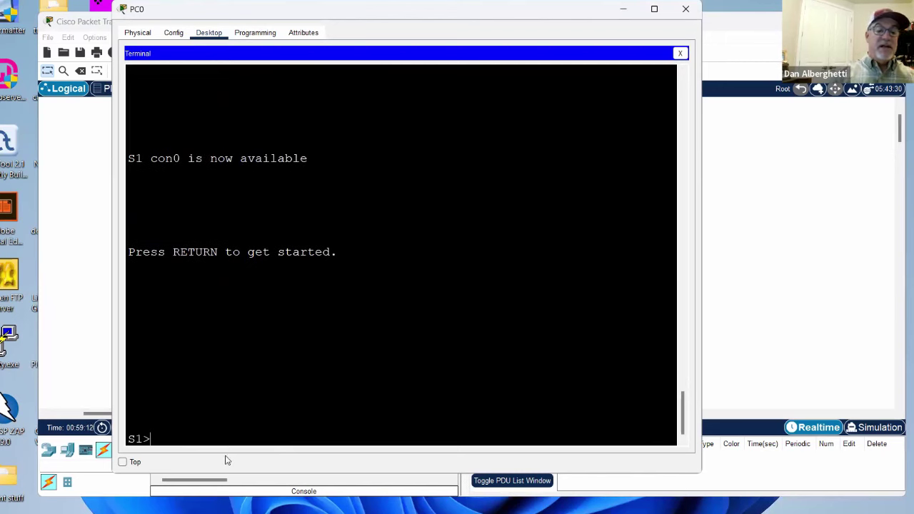
left_click_drag(181, 436, 123, 439)
left_click(218, 434)
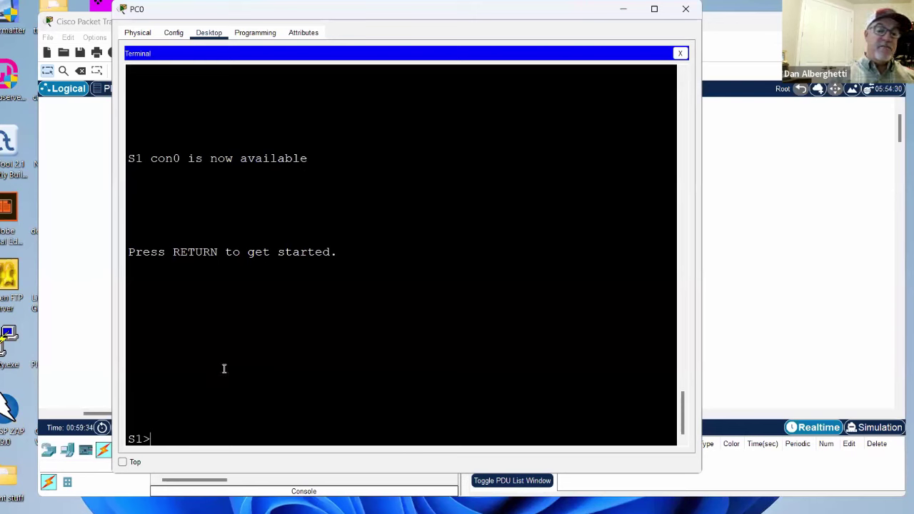
Step: Enter privileged mode and global configuration with enable and conf t, then type line console 0
type("enable")
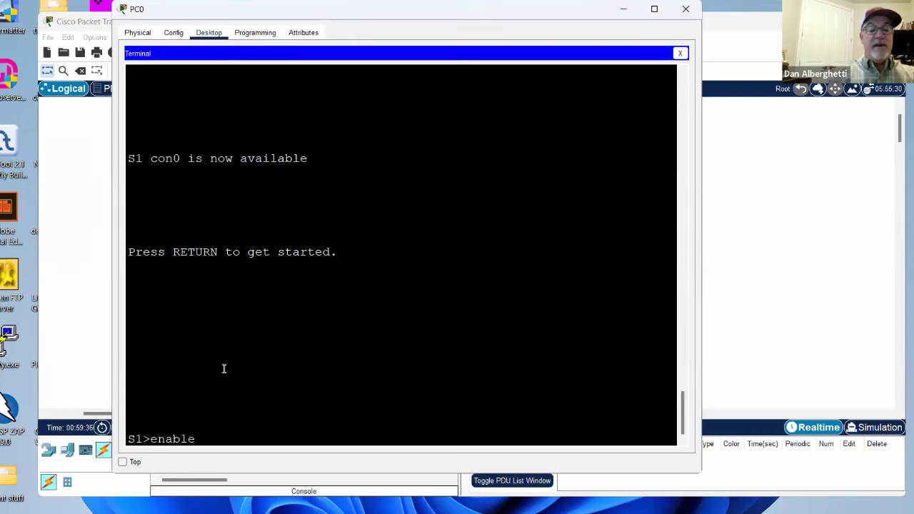
key("Return")
type("configure terminal")
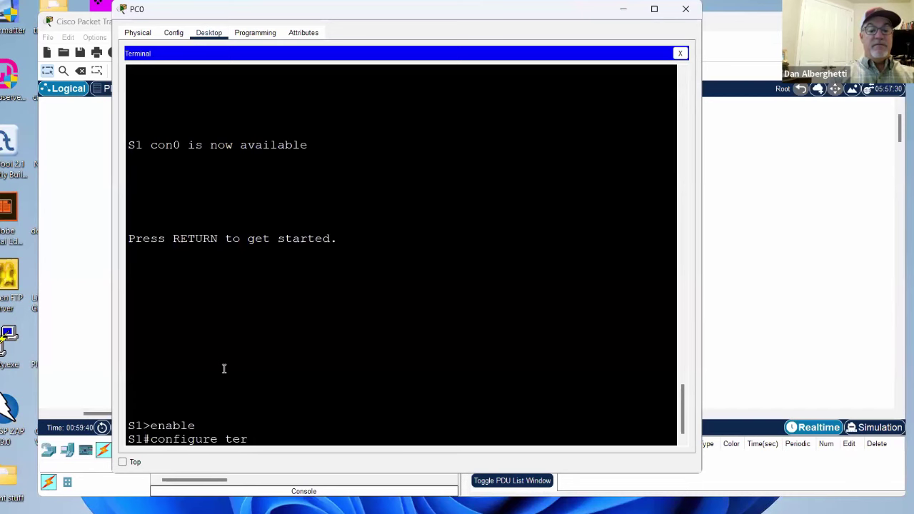
key("BackSpace")
key("BackSpace")
key("BackSpace")
key("BackSpace")
key("BackSpace")
key("BackSpace")
key("BackSpace")
key("BackSpace")
key("BackSpace")
key("BackSpace")
key("BackSpace")
key("BackSpace")
key("BackSpace")
key("BackSpace")
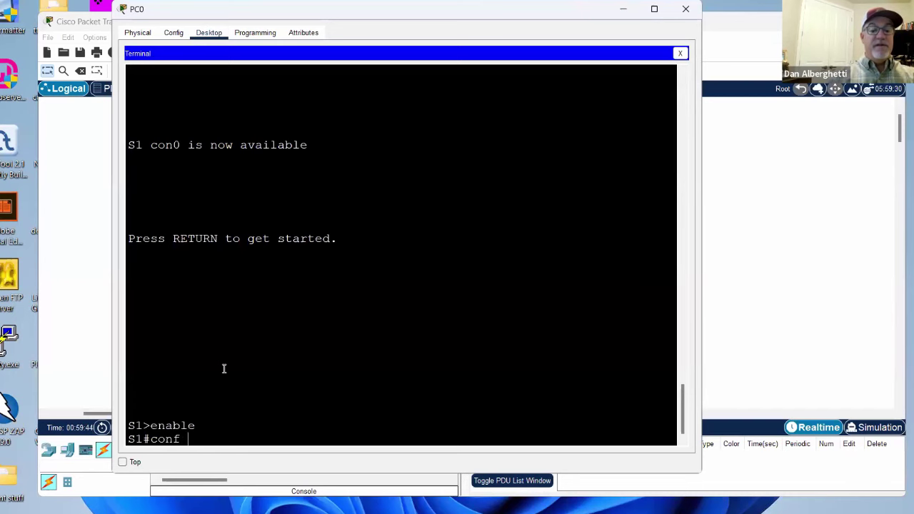
type("t")
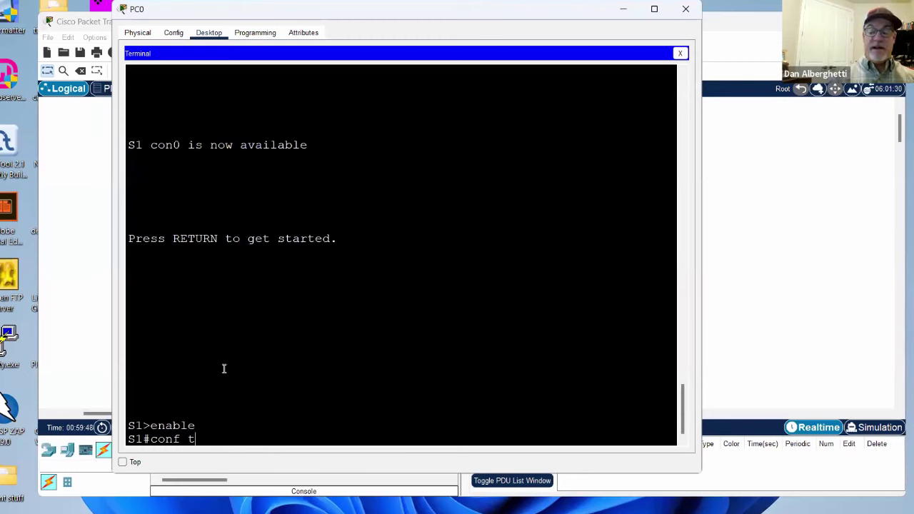
key("Return")
key("Return")
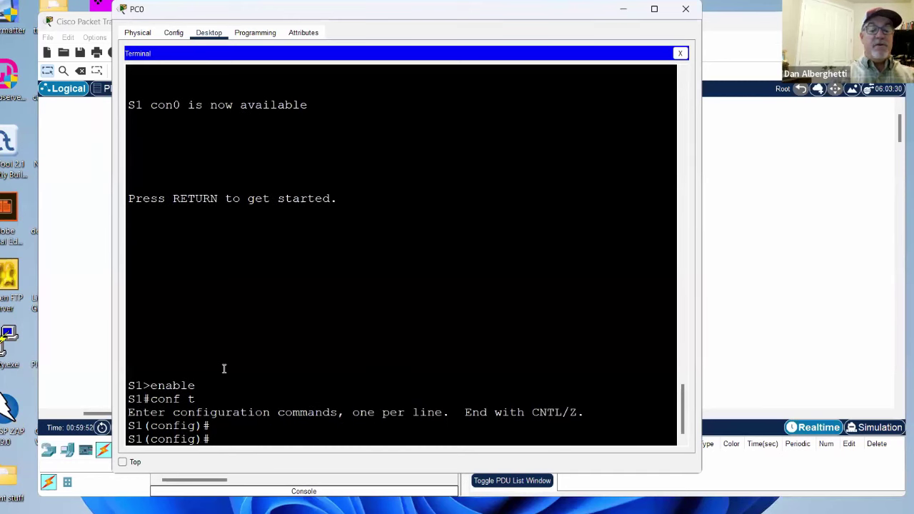
type("line cons")
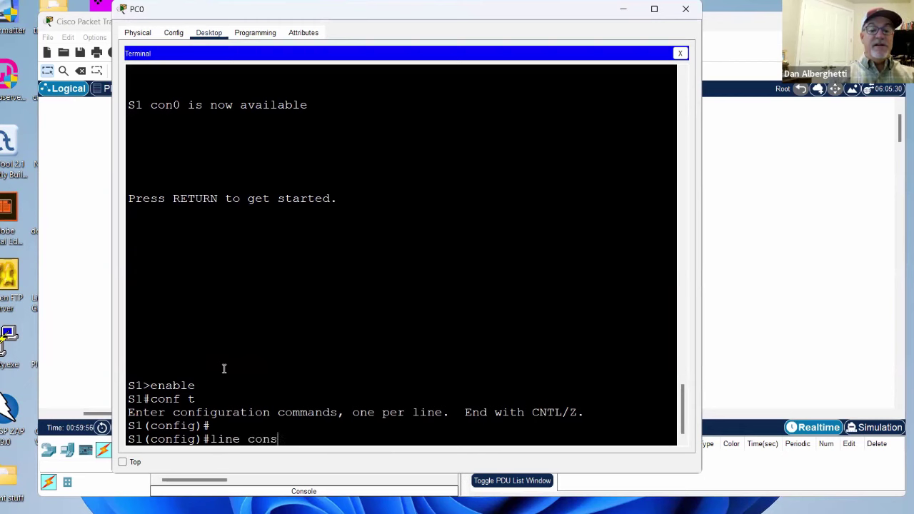
type("ole 0")
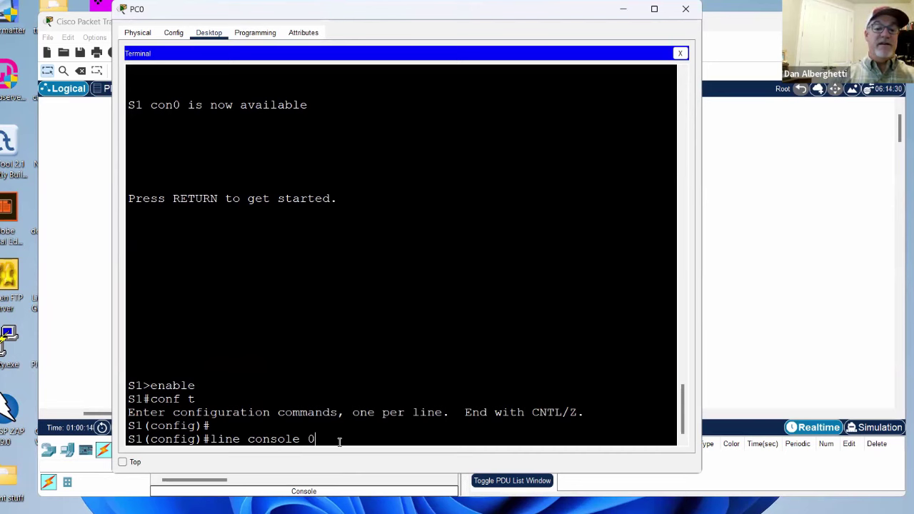
Step: Enter console line 0 configuration and highlight the S1>, global config and config-line prompts
key("Return")
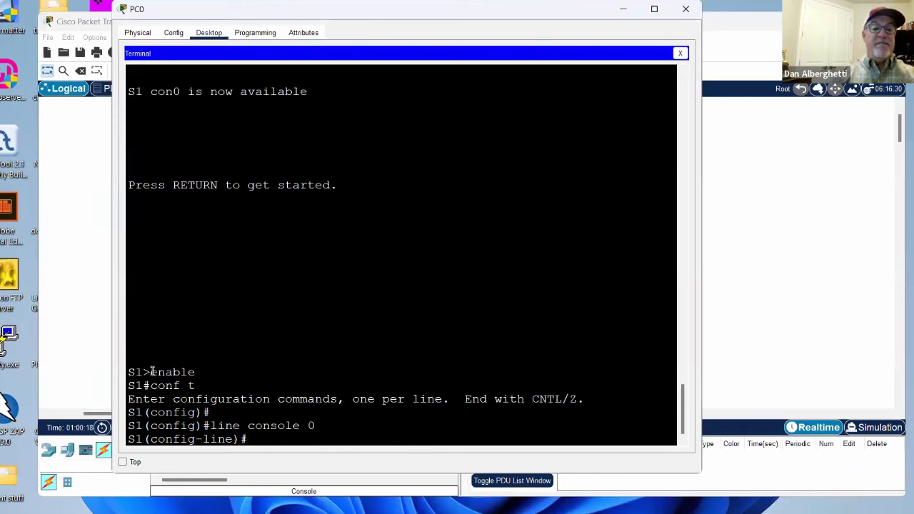
left_click_drag(151, 372, 126, 389)
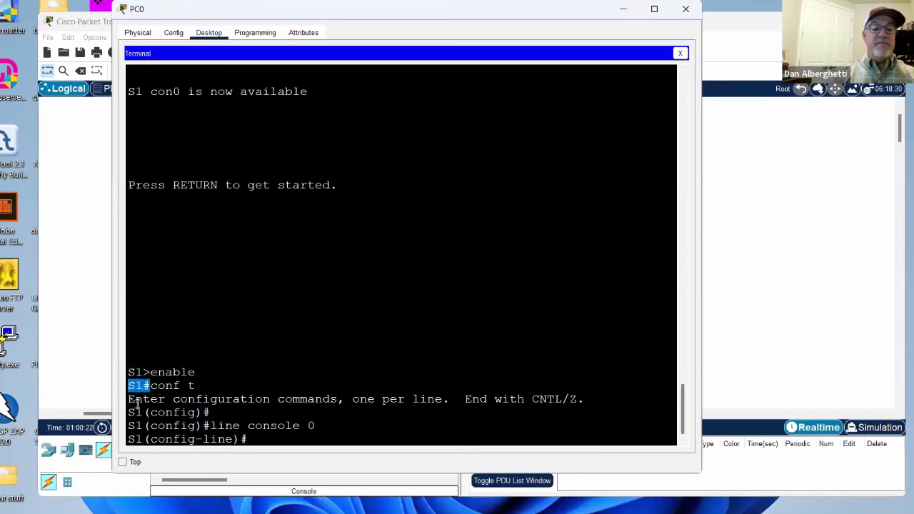
left_click_drag(202, 413, 124, 413)
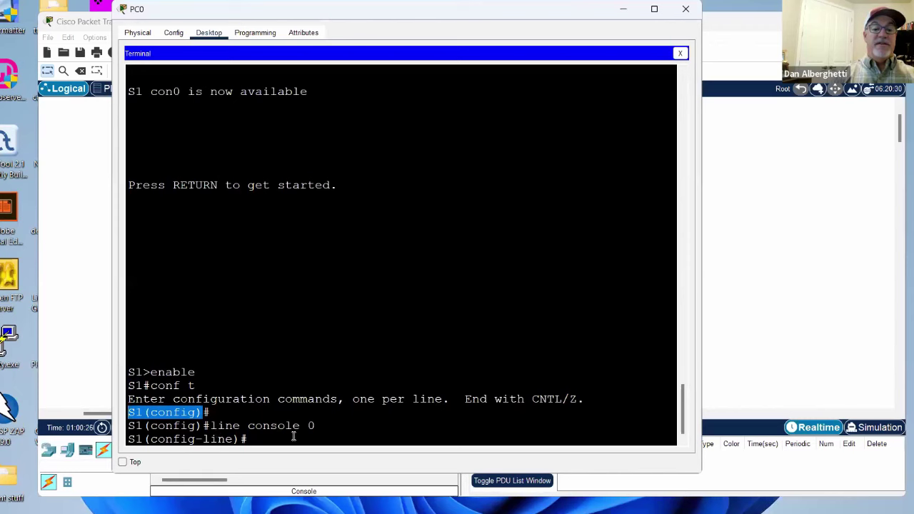
left_click_drag(240, 439, 116, 443)
left_click(255, 441)
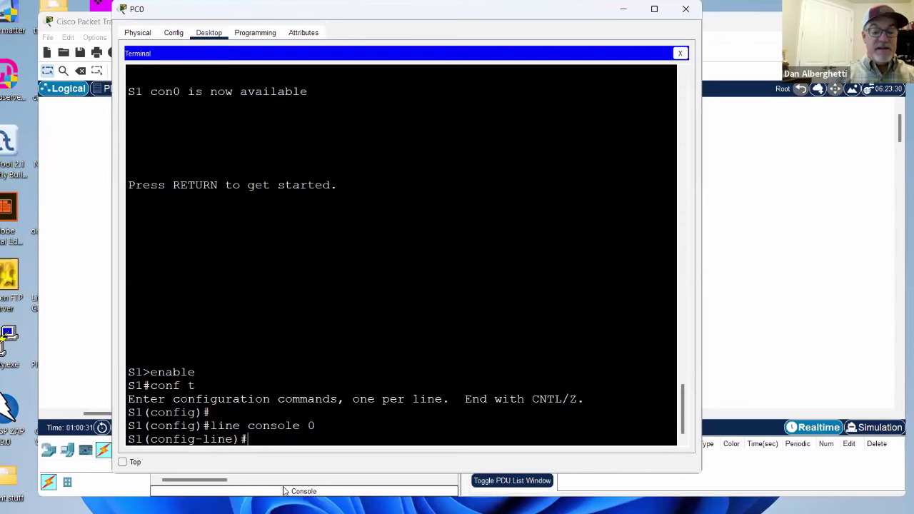
Step: List the line configuration commands with ?, highlighting the config-line mode and password command
type("?")
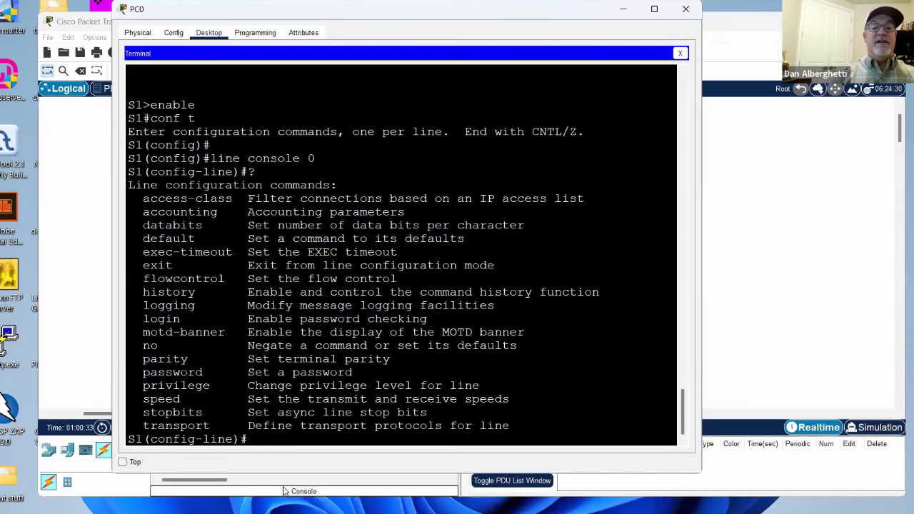
left_click_drag(145, 172, 236, 171)
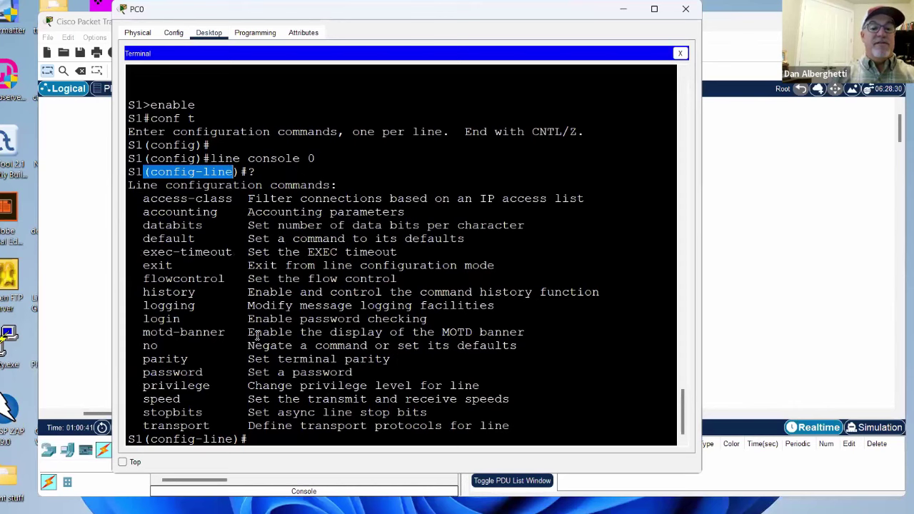
left_click_drag(142, 372, 205, 372)
left_click(257, 437)
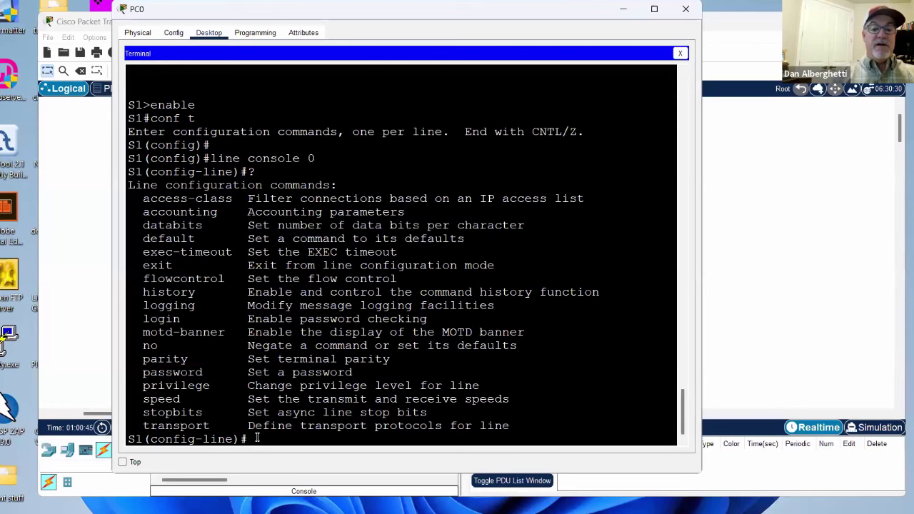
Step: Check the password options, then set the console line password in cleartext
type("password")
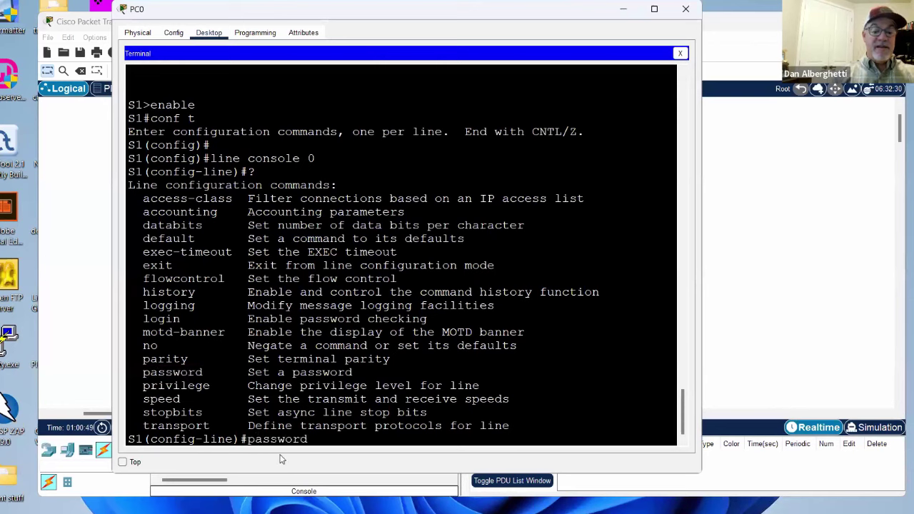
type(" cisco")
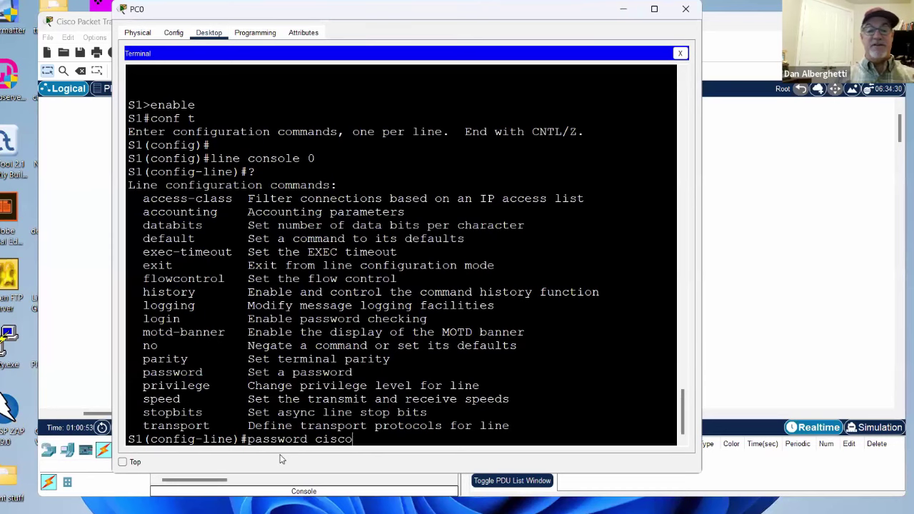
key("BackSpace")
key("BackSpace")
key("BackSpace")
key("BackSpace")
key("BackSpace")
type("?")
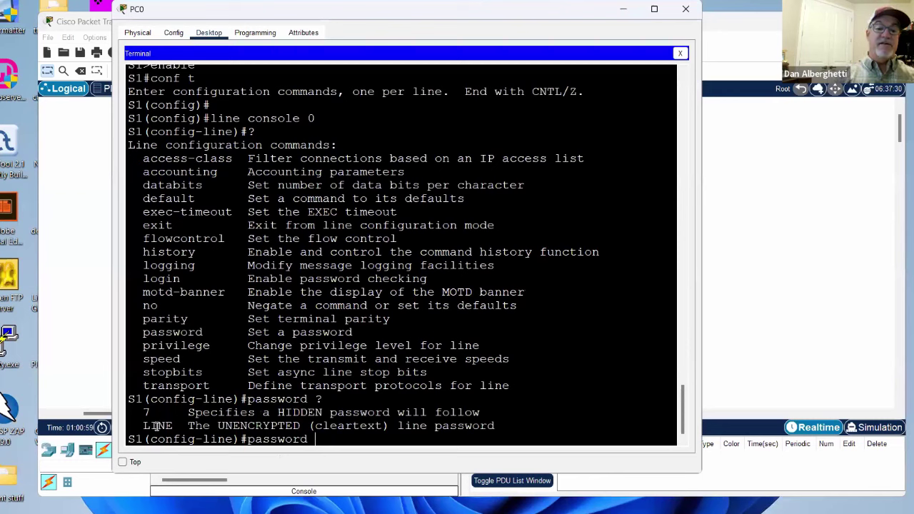
left_click_drag(188, 426, 310, 427)
left_click(314, 436)
type("cisco")
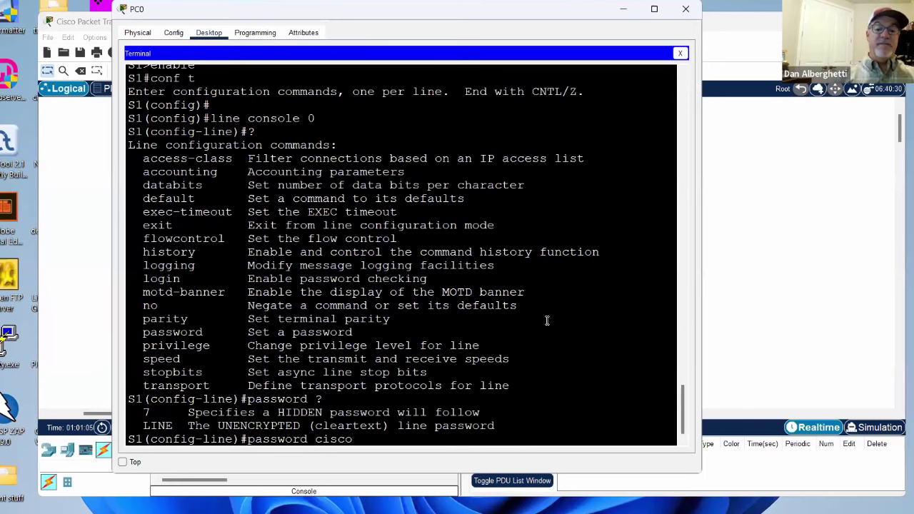
key("Return")
key("Return")
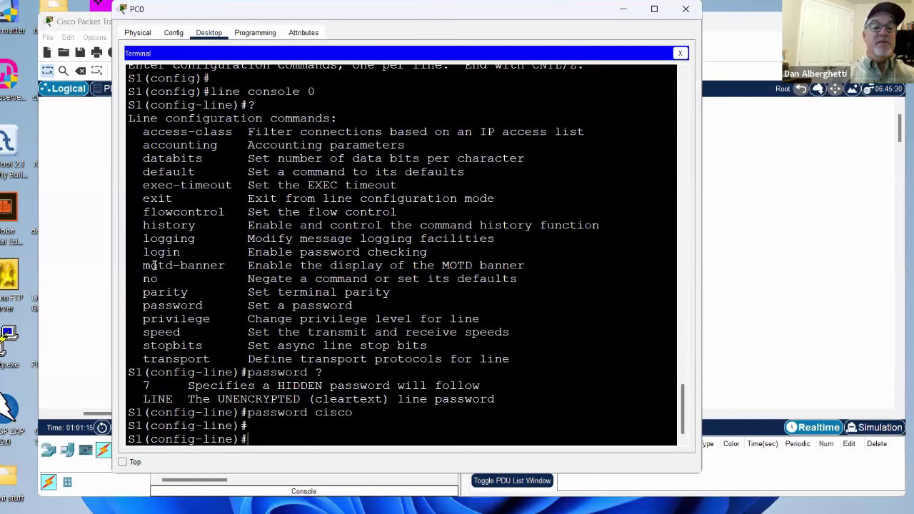
Step: Enable login on console line 0, highlighting the login command's help text and entry
left_click_drag(144, 252, 183, 252)
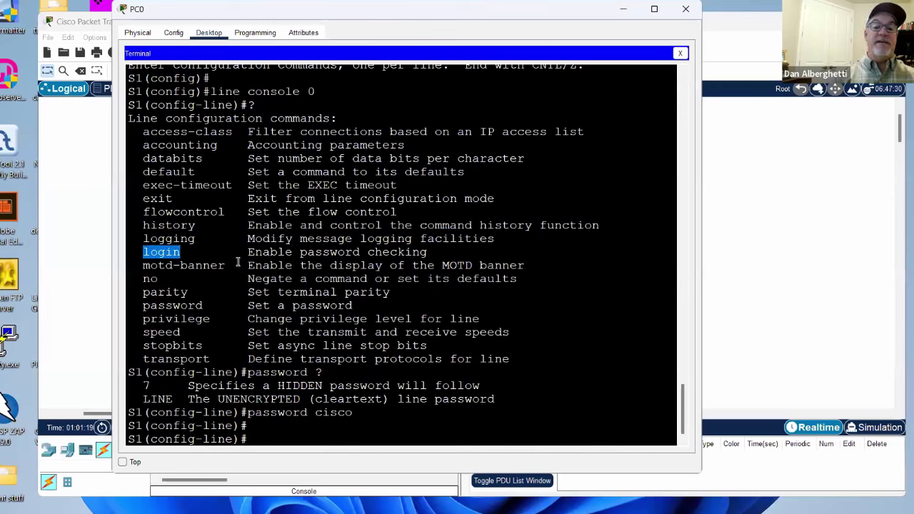
left_click_drag(244, 251, 446, 252)
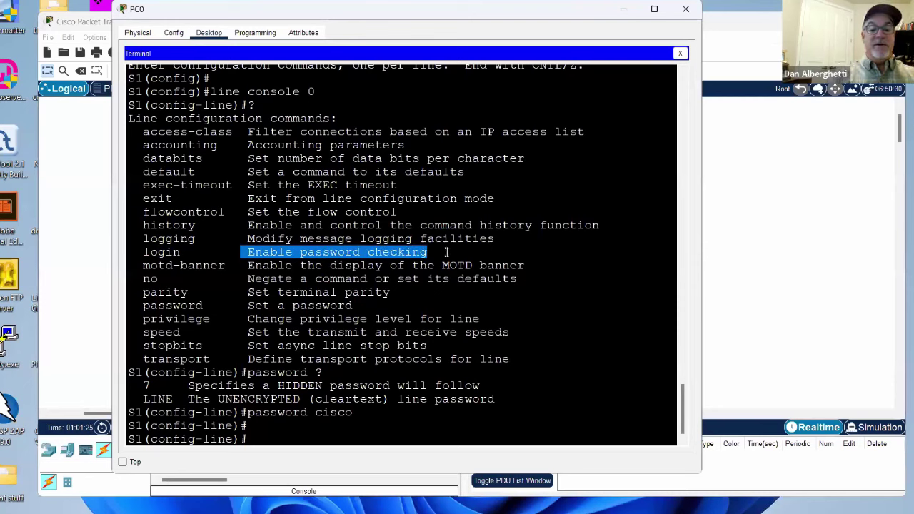
left_click(266, 439)
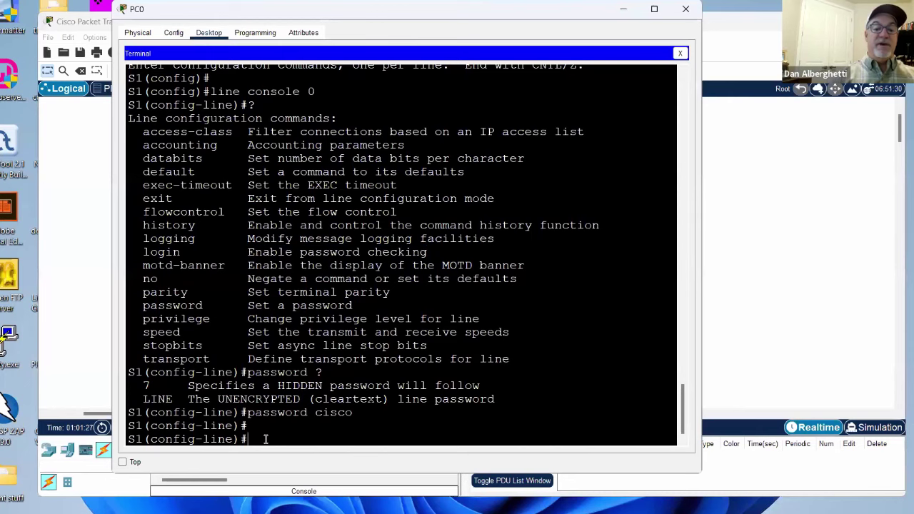
type("login")
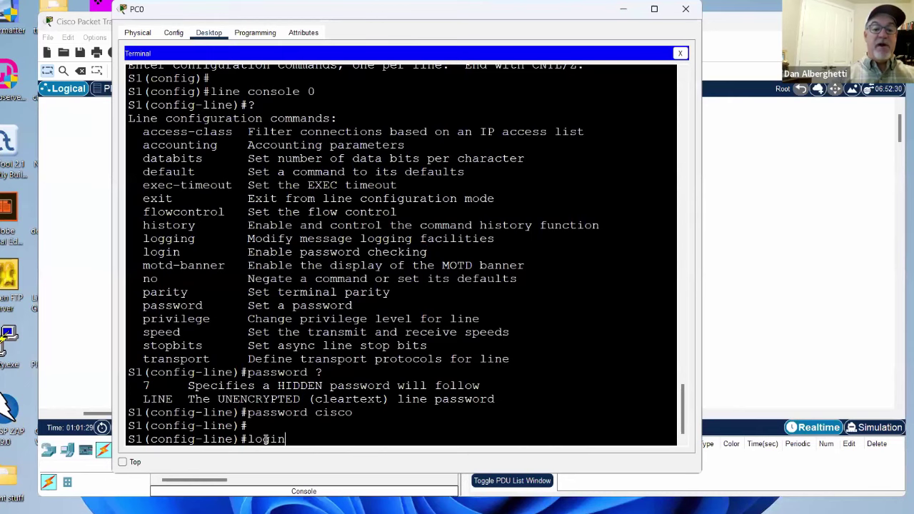
key("Return")
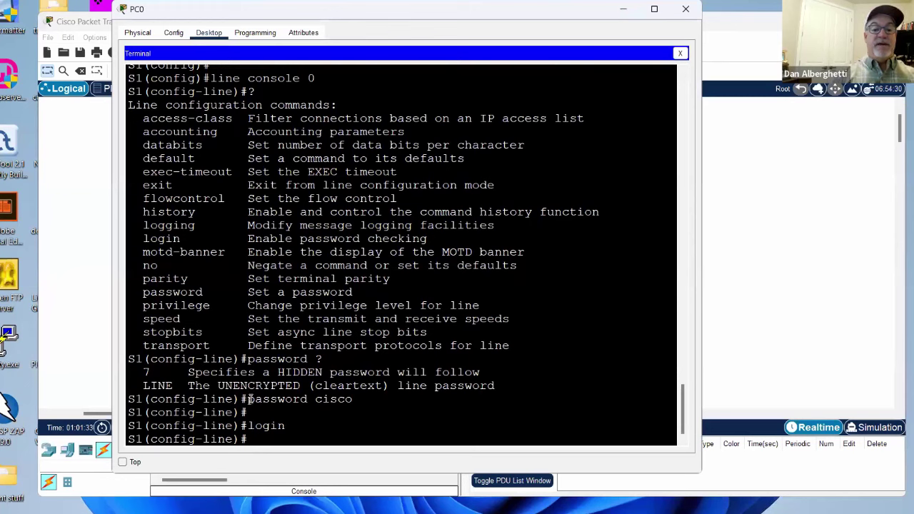
left_click_drag(250, 398, 361, 399)
left_click_drag(248, 426, 304, 426)
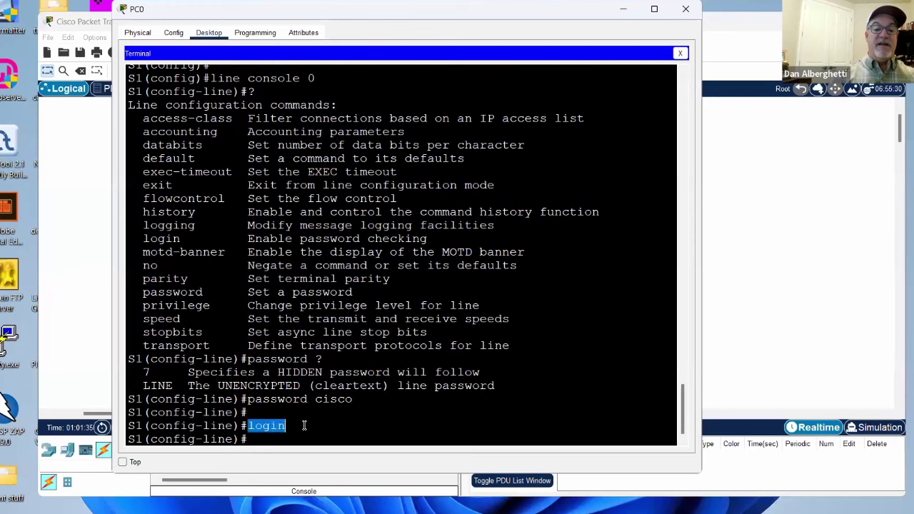
left_click(301, 435)
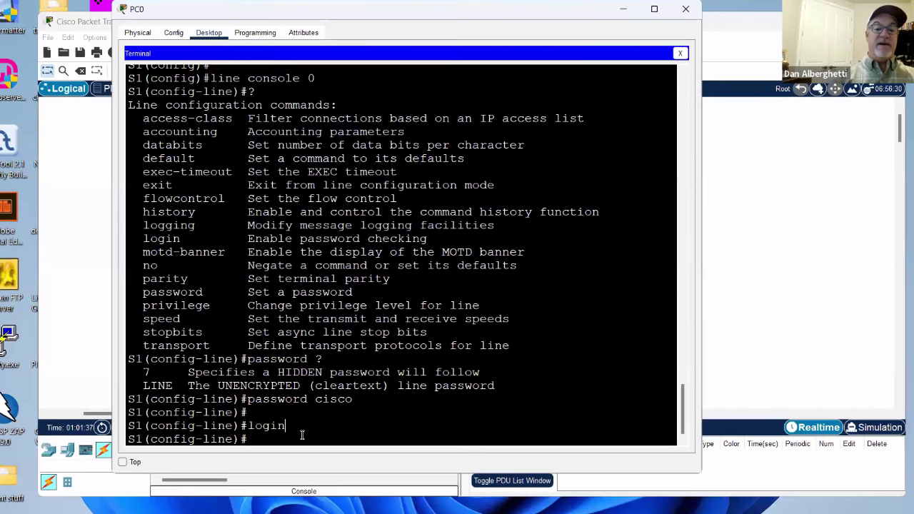
key("Return")
key("Return")
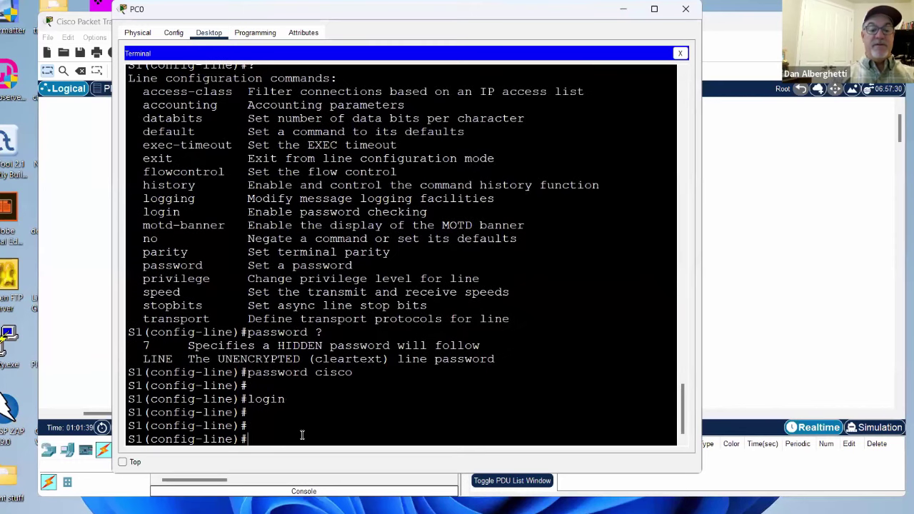
Step: Exit to S1# and save running-config to startup-config, accepting the default filename
type("exit")
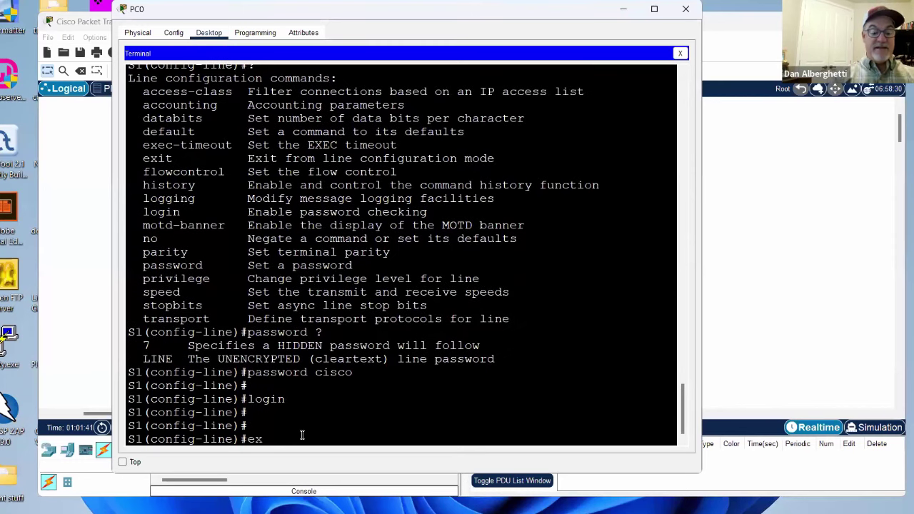
key("Return")
type("exit")
key("Return")
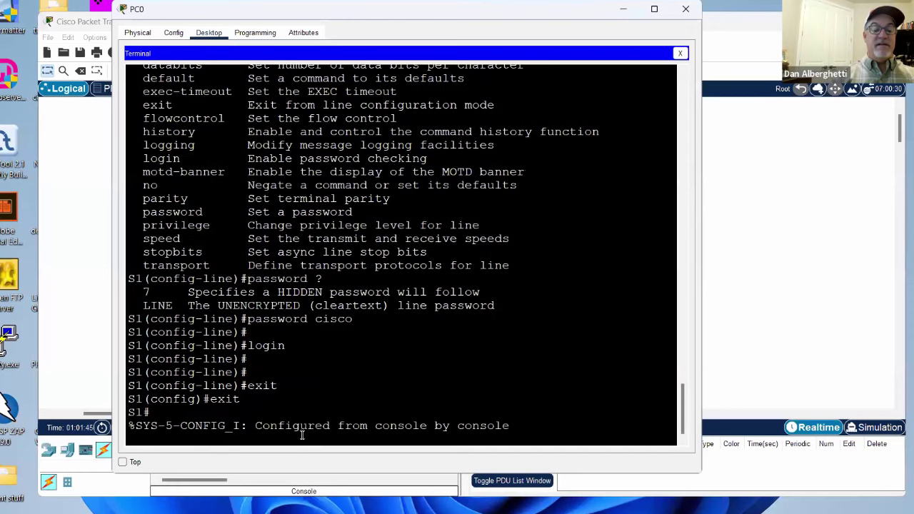
type("cop")
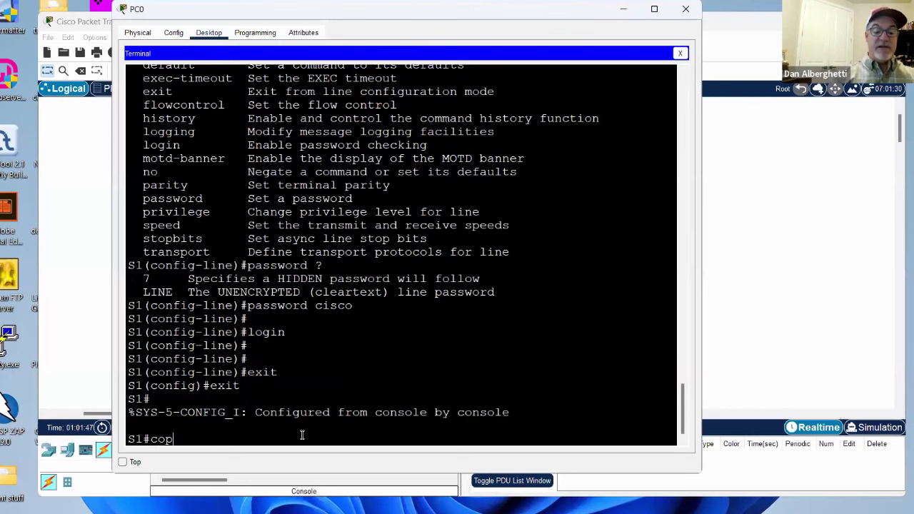
type("y run")
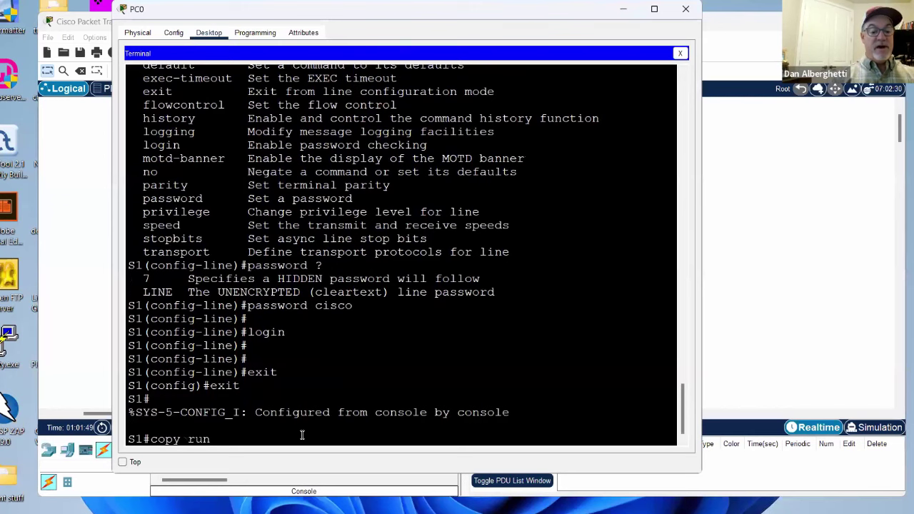
key("Tab")
type("start")
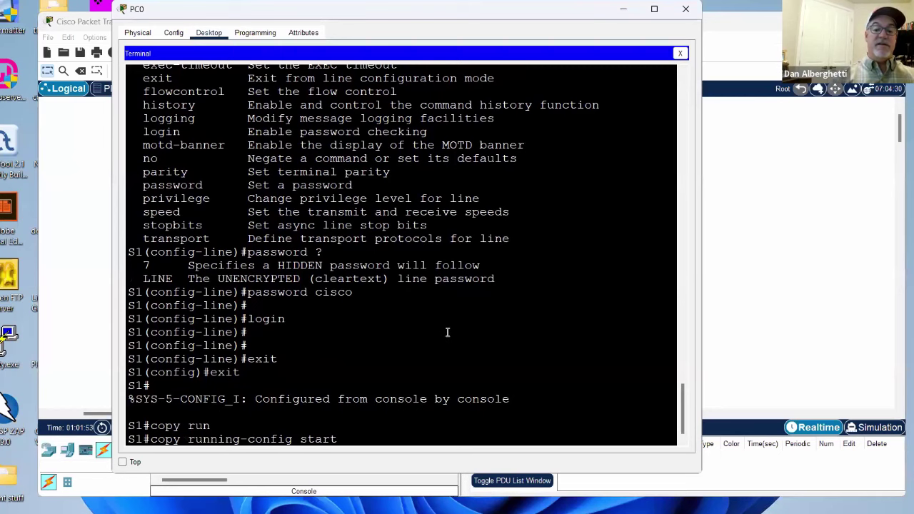
key("Tab")
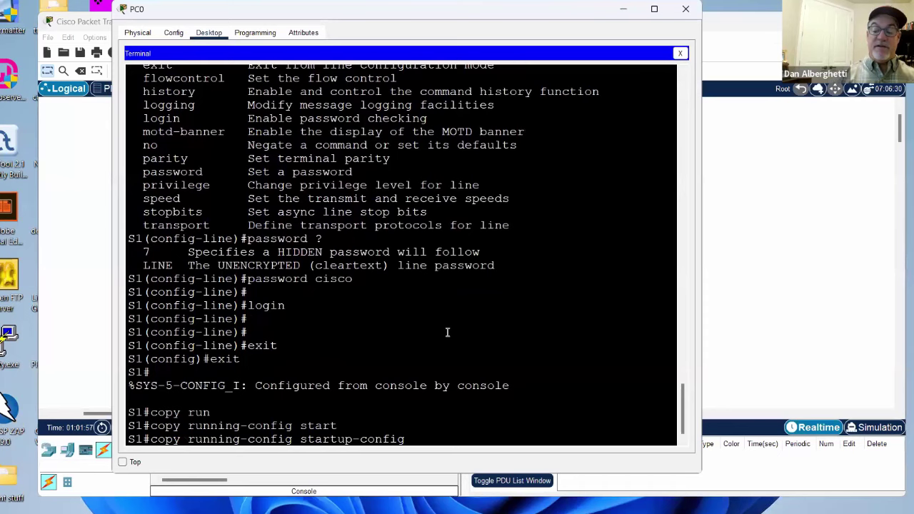
key("Return")
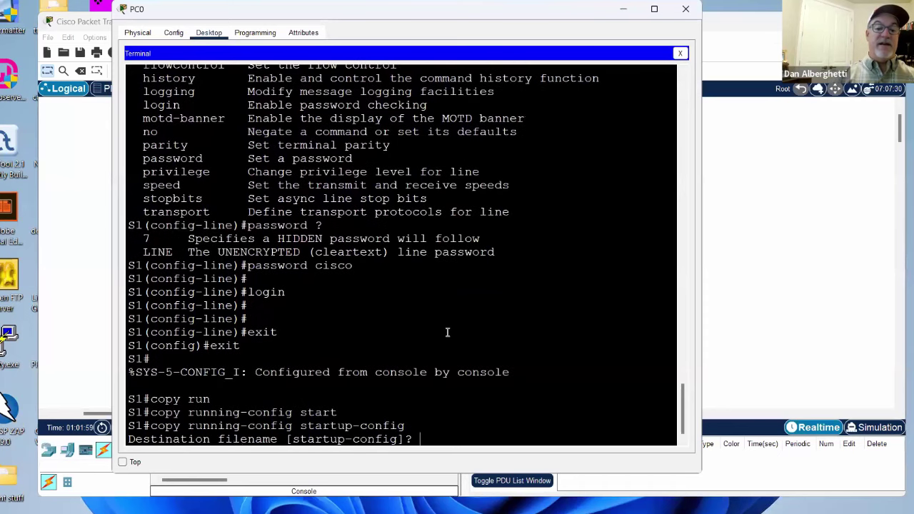
key("Return")
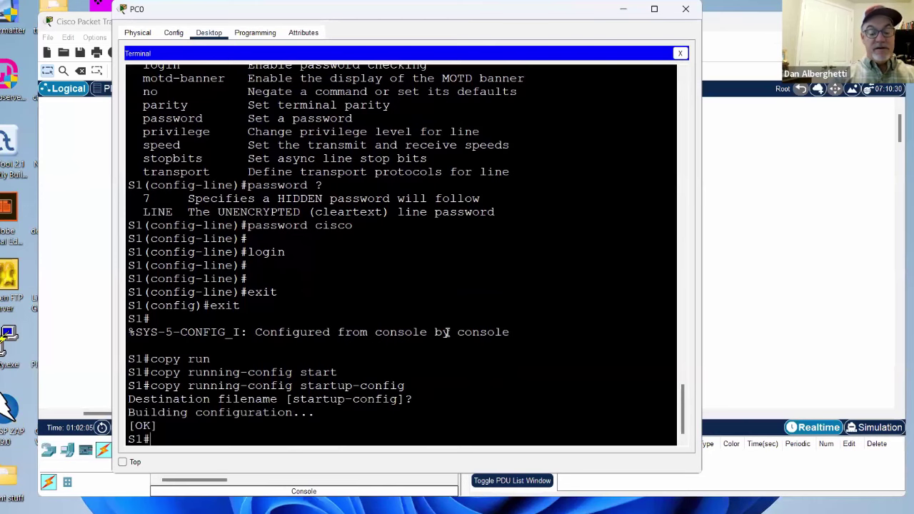
key("Return")
type("configure termina")
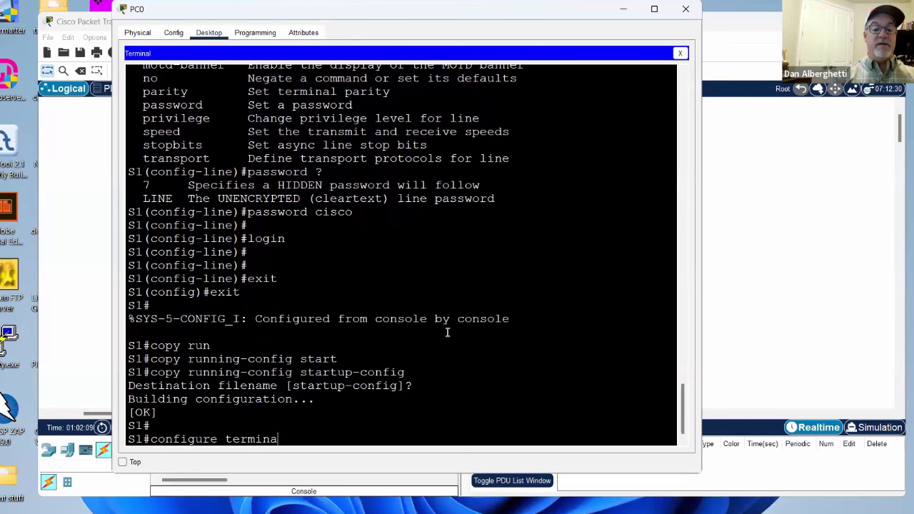
type("l")
Step: Re-enter console line 0, setting its password again and enabling login
key("Return")
type("li")
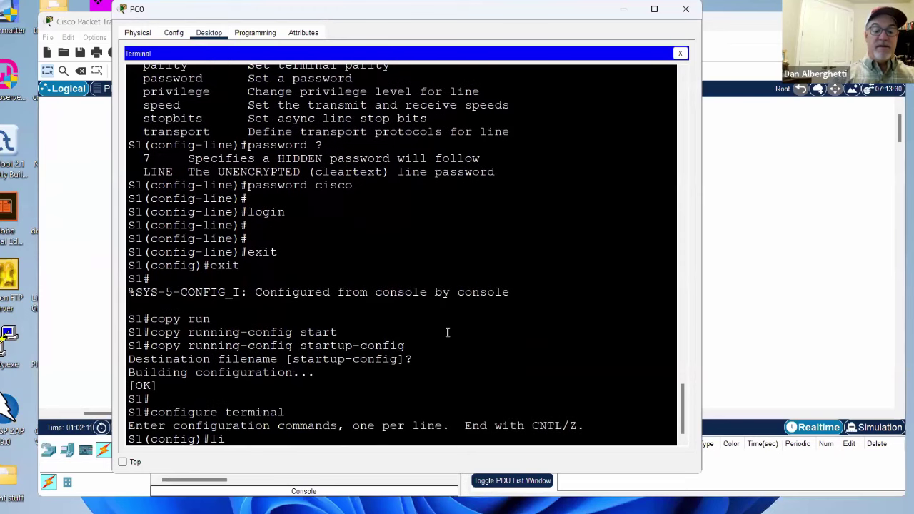
type("ne console ")
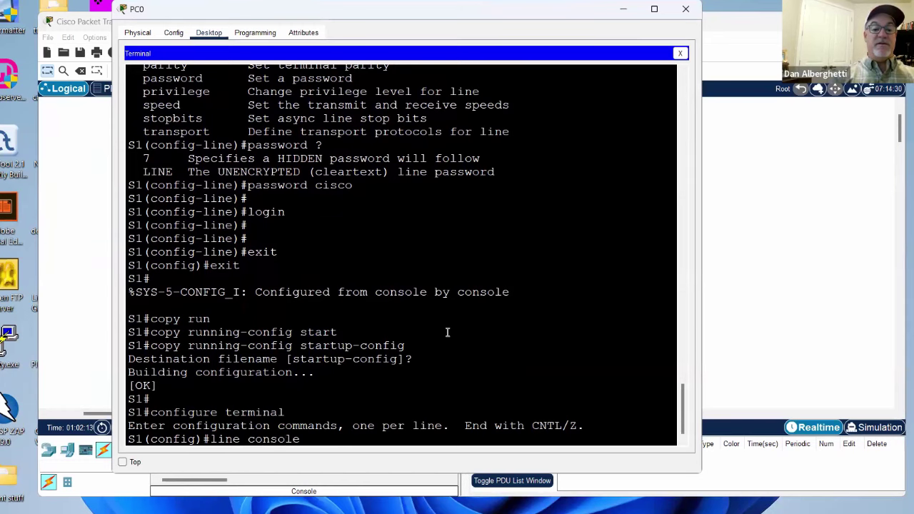
type("0")
key("Return")
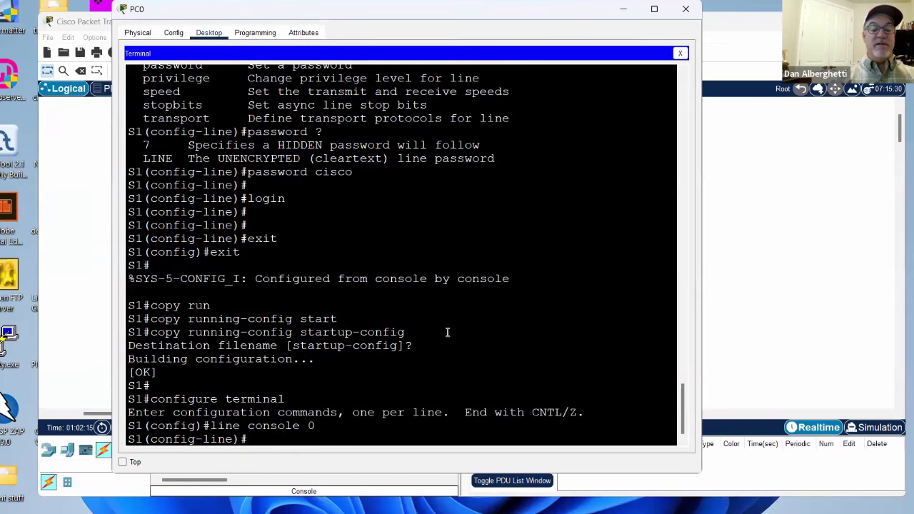
type("passwo")
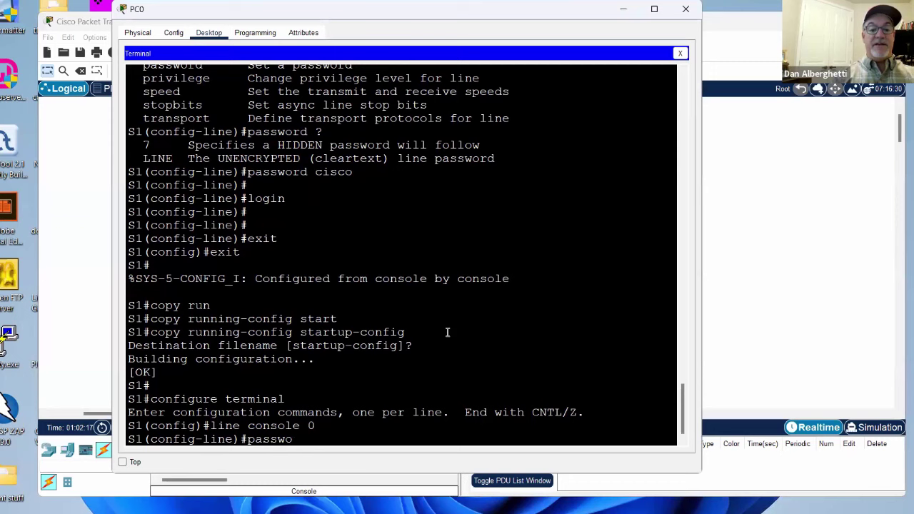
type("rd cisco")
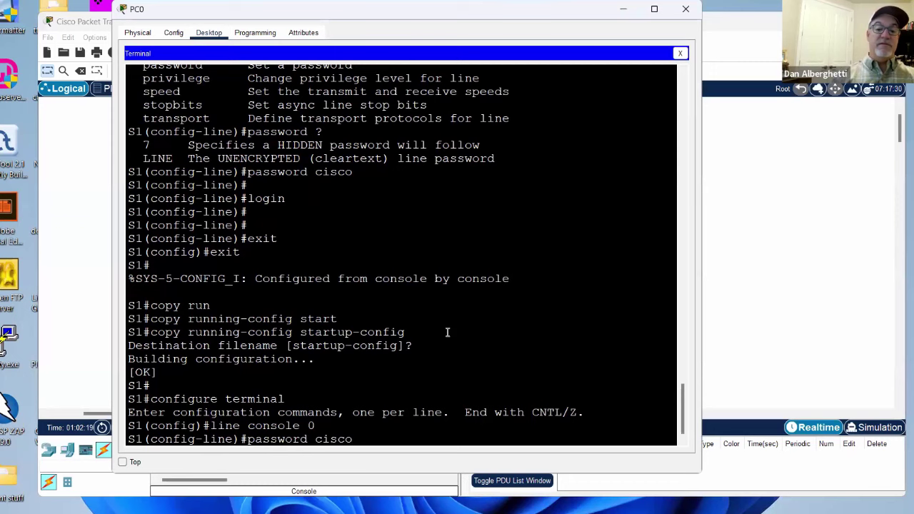
key("Return")
type("login")
key("Return")
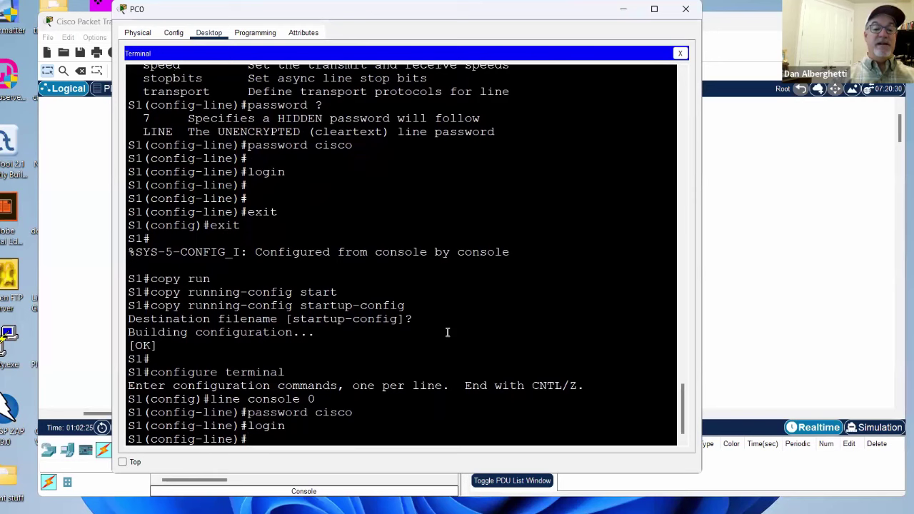
left_click_drag(237, 439, 151, 439)
left_click(262, 440)
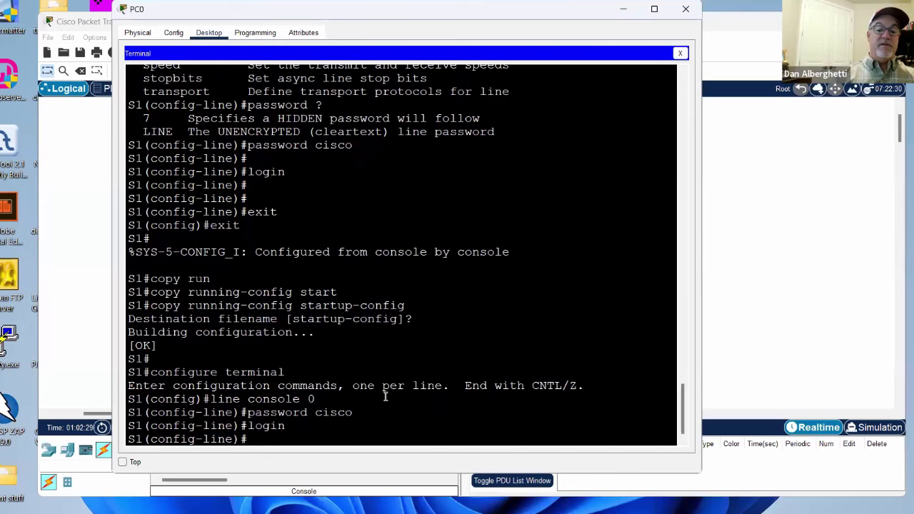
Step: Return to S1# and save with 'copy run star', highlighting the command words
key("ctrl+z")
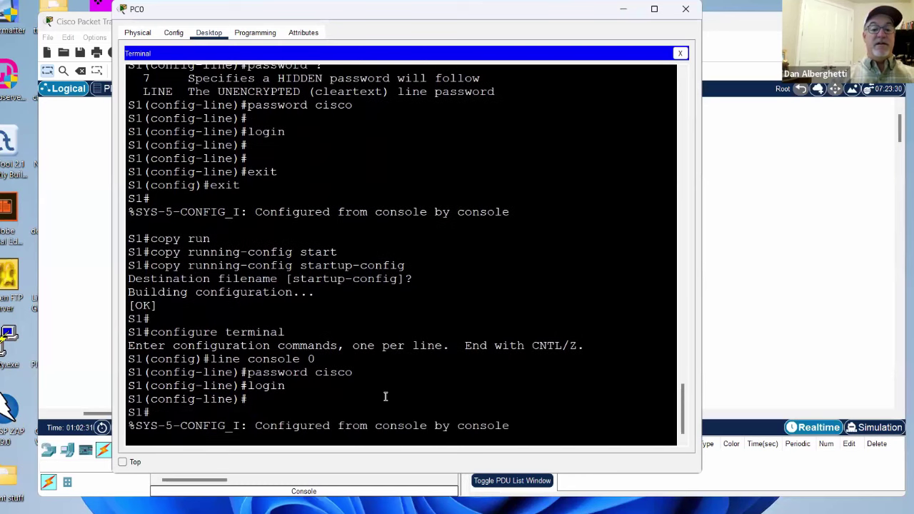
key("Return")
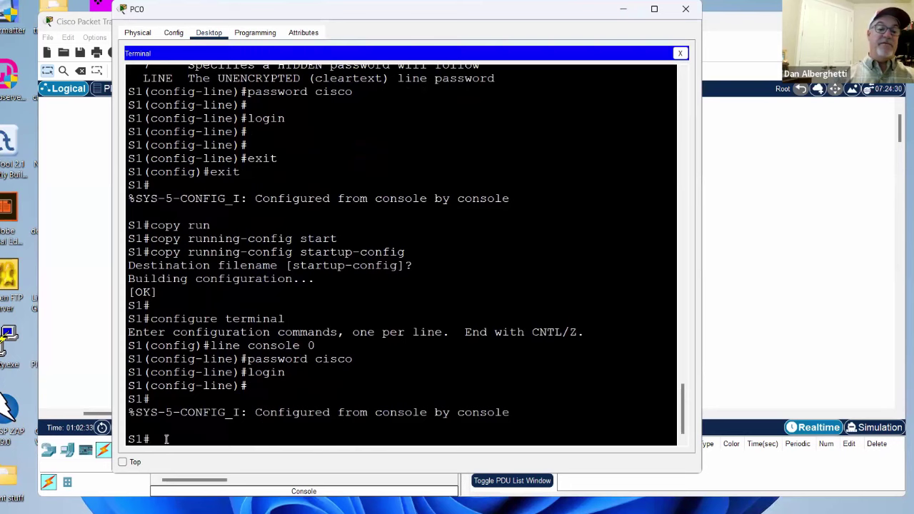
type("copy")
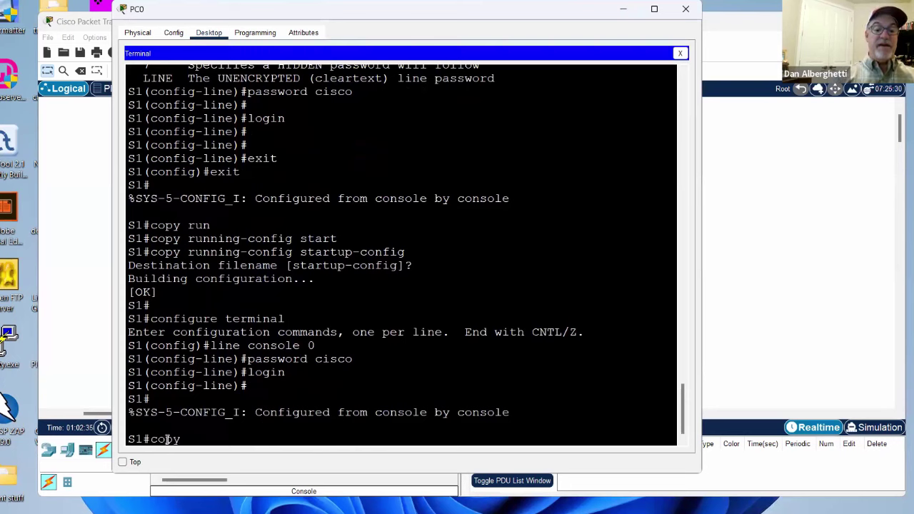
type(" run start")
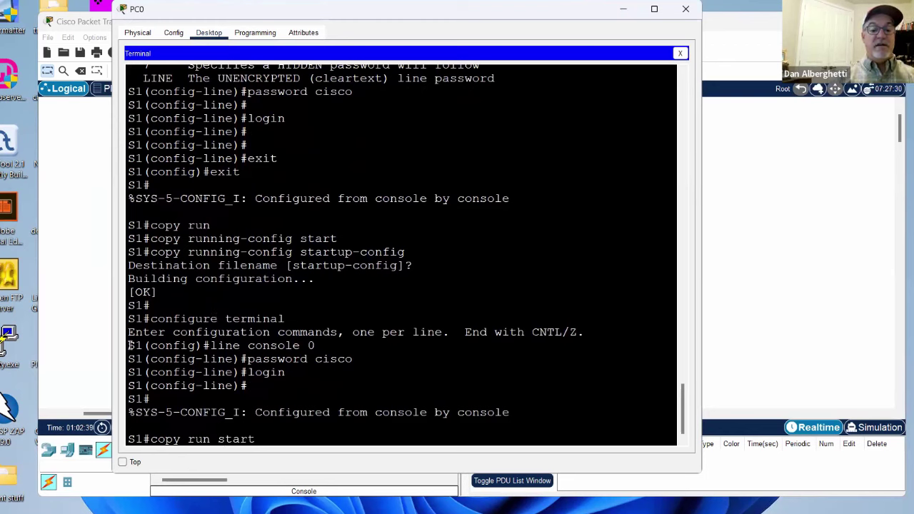
left_click_drag(187, 439, 258, 438)
left_click(258, 438)
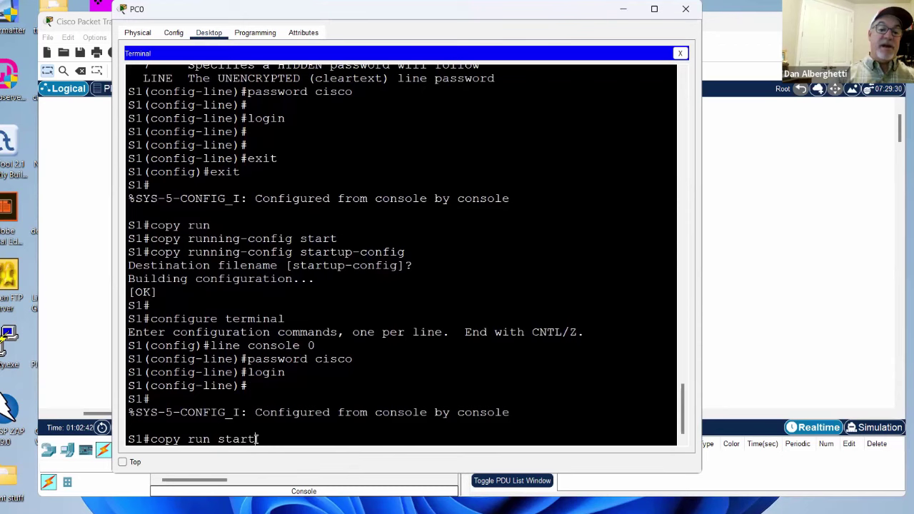
left_click_drag(187, 439, 209, 438)
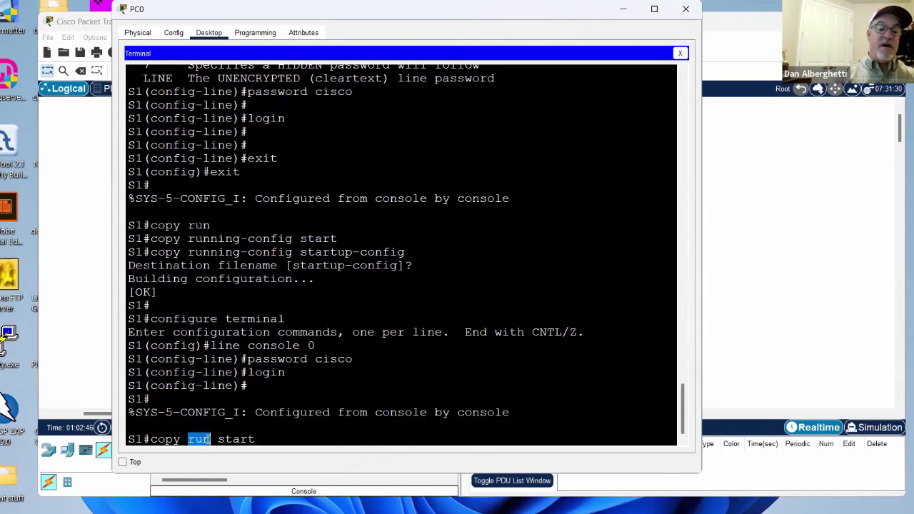
left_click(208, 438)
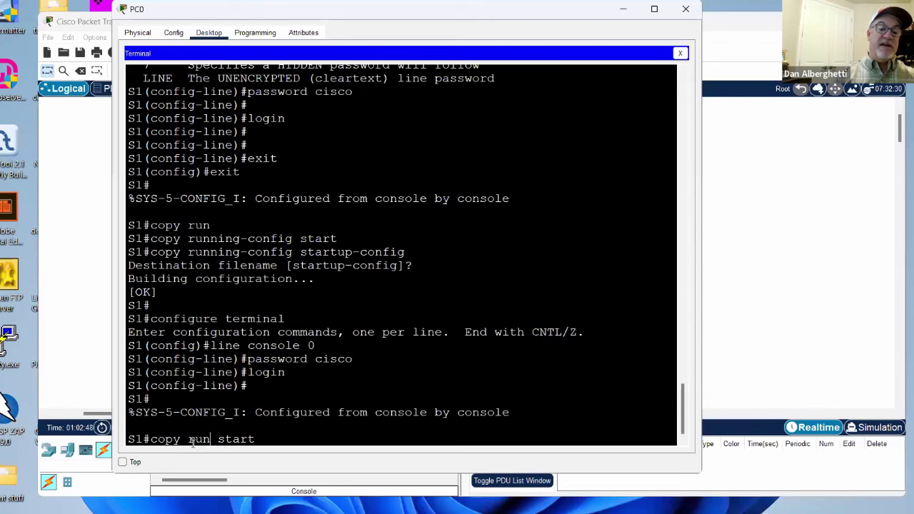
left_click_drag(189, 438, 255, 438)
left_click(249, 440)
left_click(256, 440)
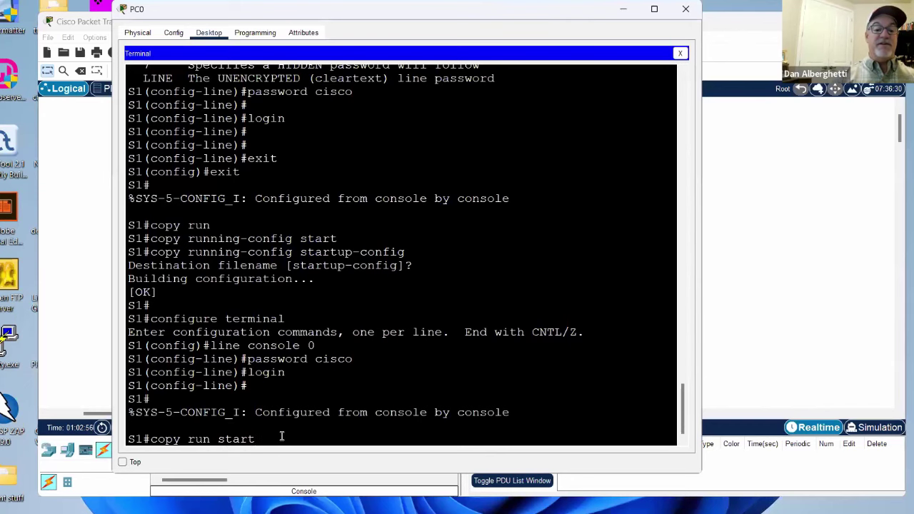
key("Return")
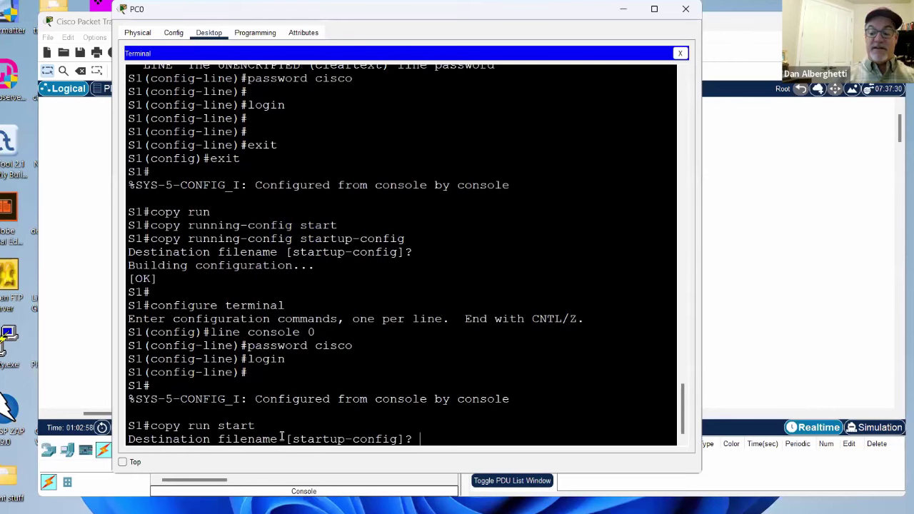
key("Return")
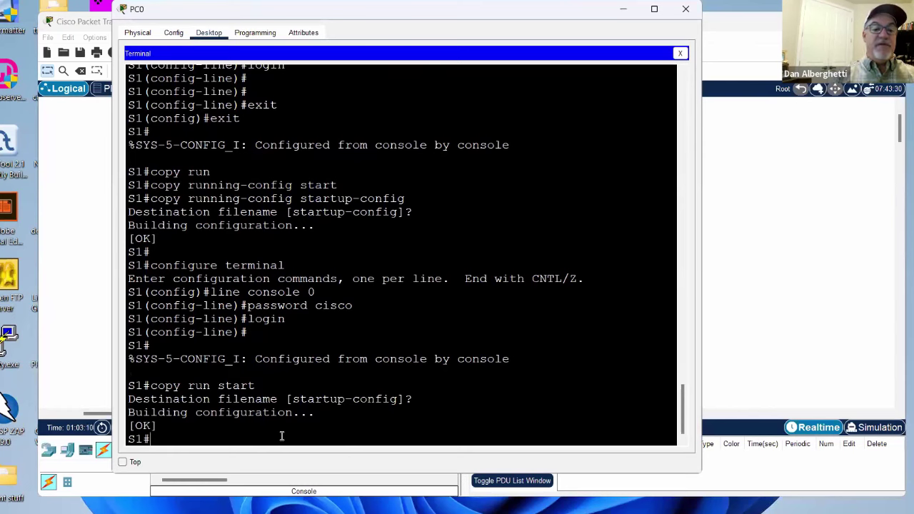
Step: Save again using the tab-completed copy running-config startup-config command
key("Up")
key("BackSpace")
key("BackSpace")
key("BackSpace")
key("BackSpace")
key("BackSpace")
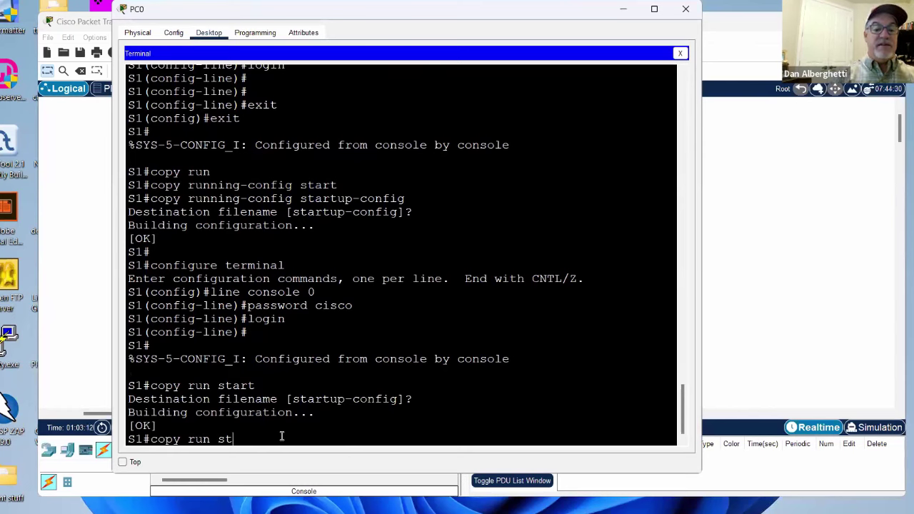
key("Tab")
type("start")
key("Tab")
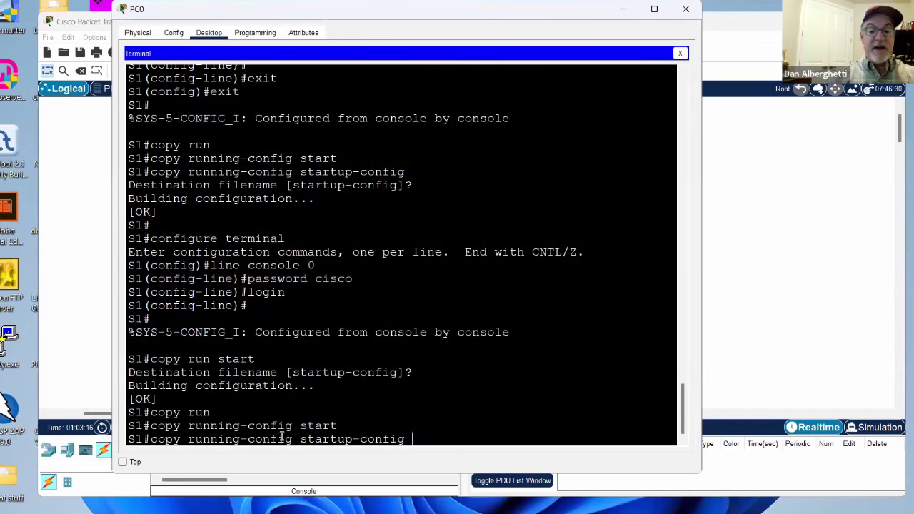
key("Return")
key("Return")
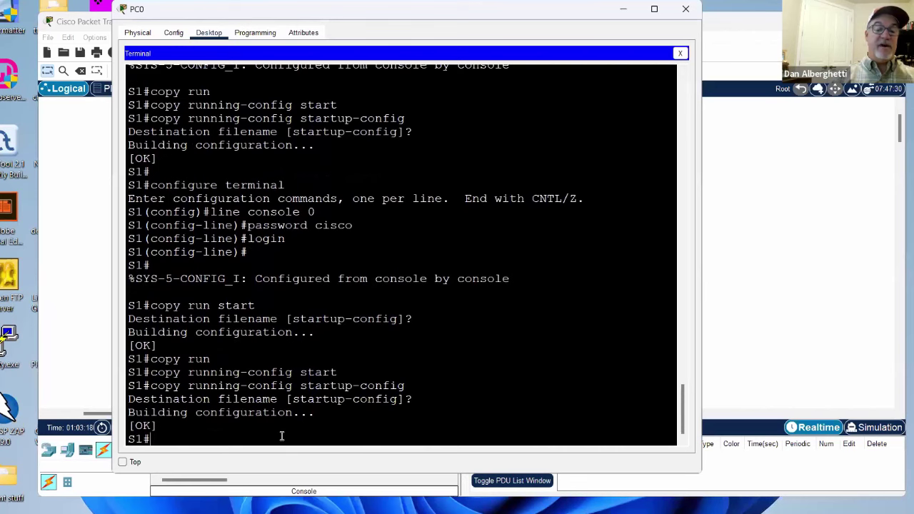
key("Return")
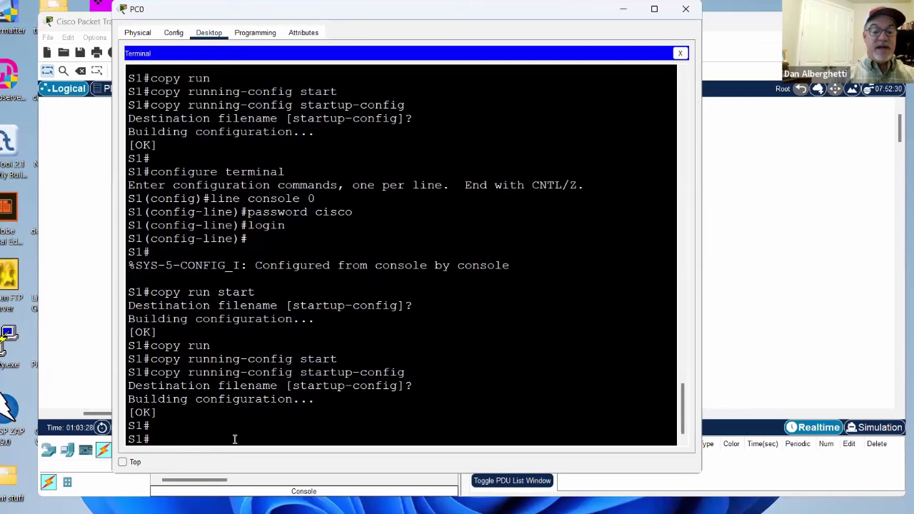
Step: Log out of S1 and log back in at the User Access Verification password prompt
type("exit")
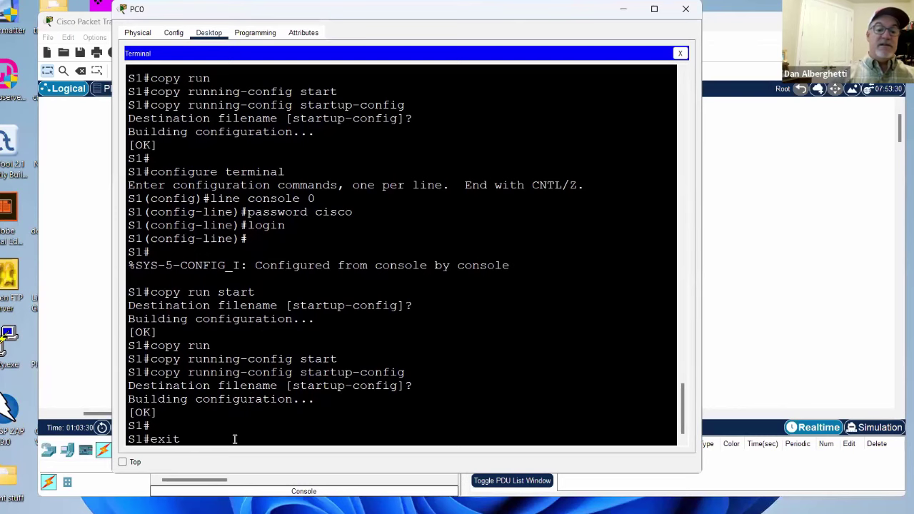
key("Return")
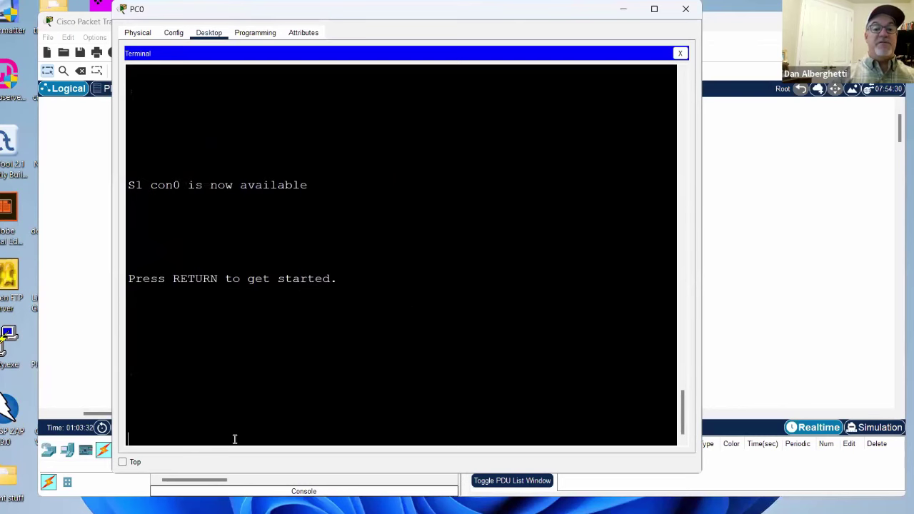
key("Return")
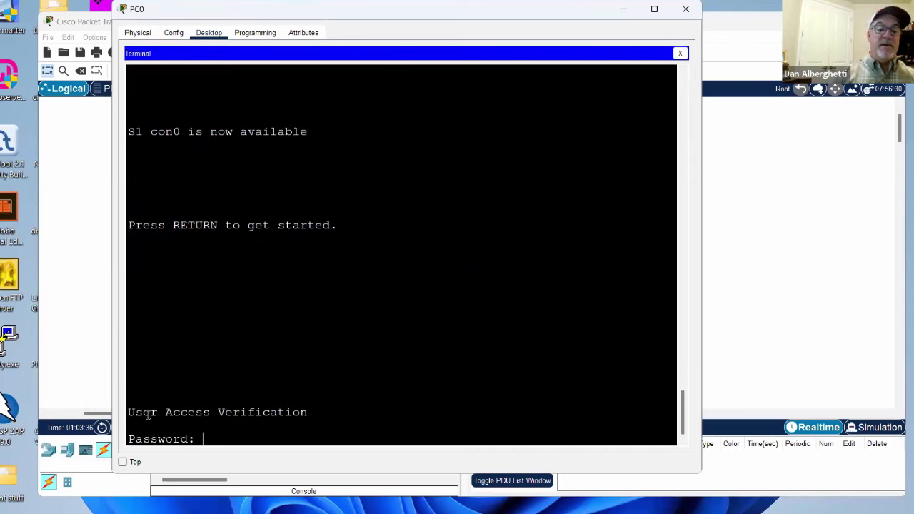
left_click_drag(307, 412, 187, 455)
left_click(209, 442)
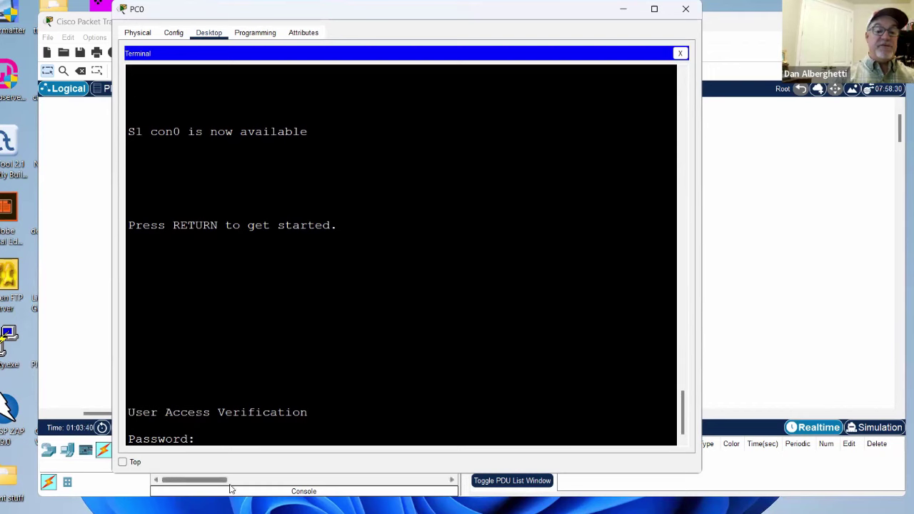
key("Return")
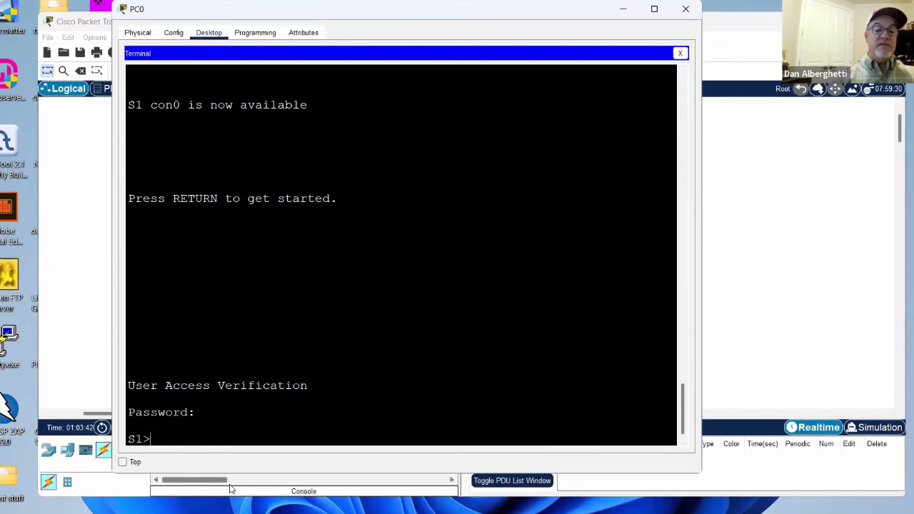
Step: Log out and back in again with the console password, then exit the user prompt
type("exit")
key("Return")
key("Return")
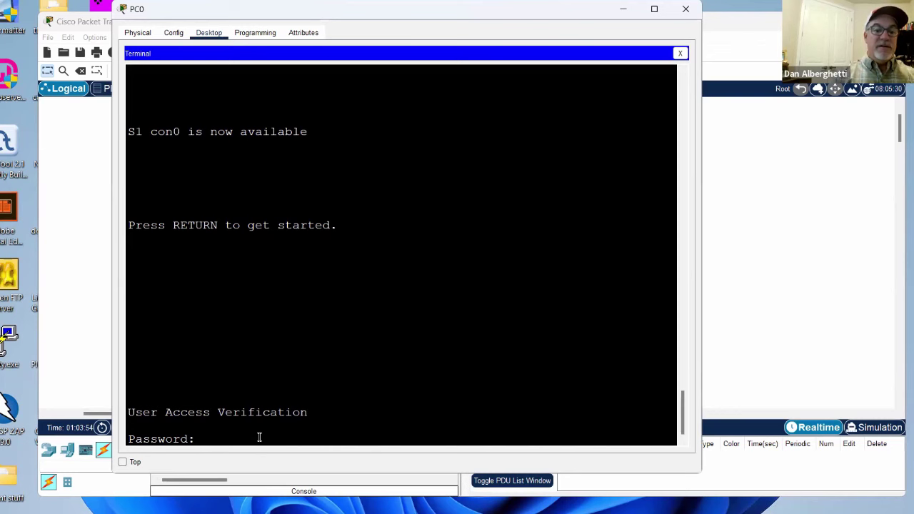
key("Return")
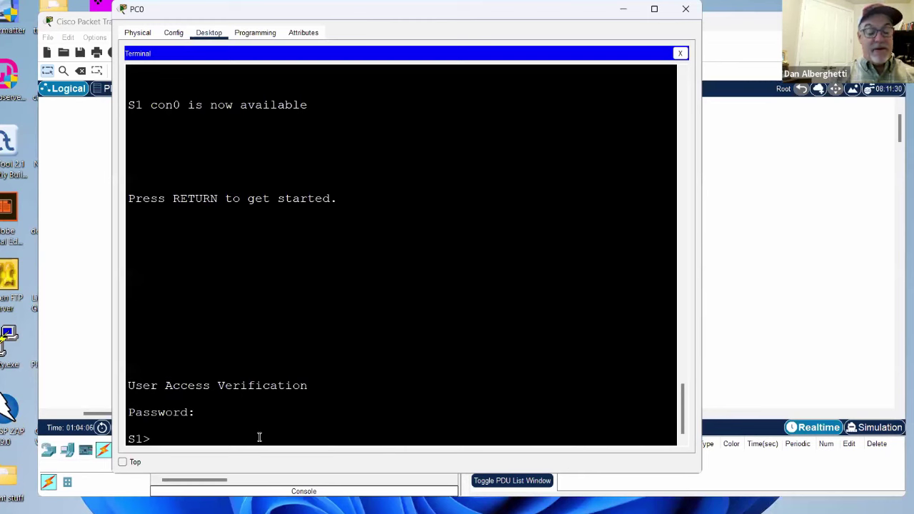
type("exit")
key("Return")
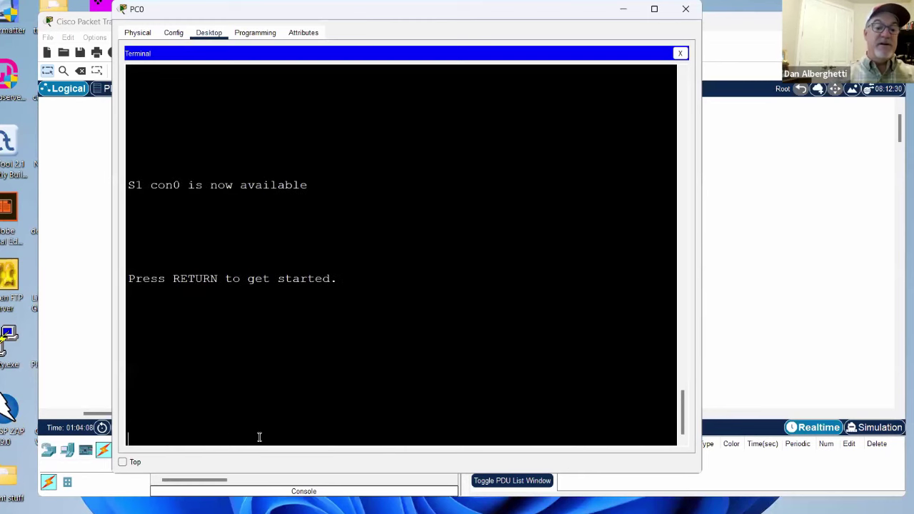
Step: Fail three password attempts to get Bad passwords, then log in correctly to S1>
key("Return")
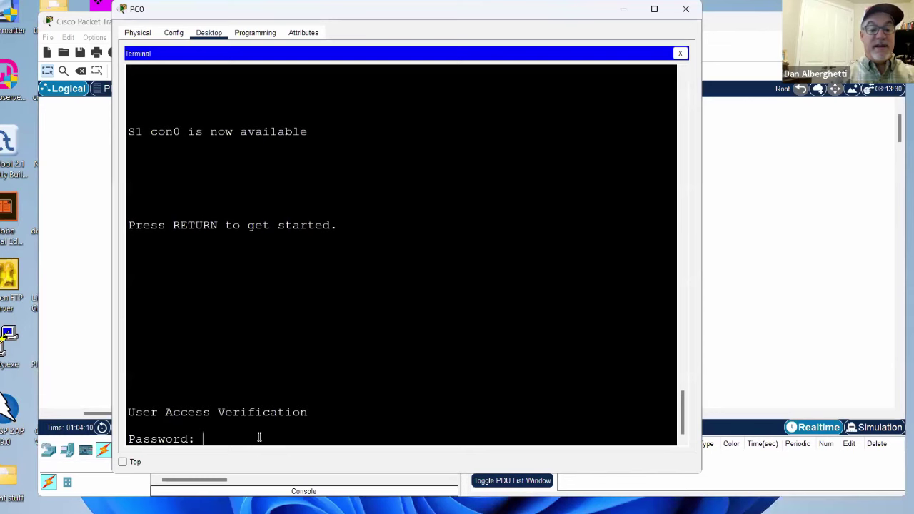
key("Return")
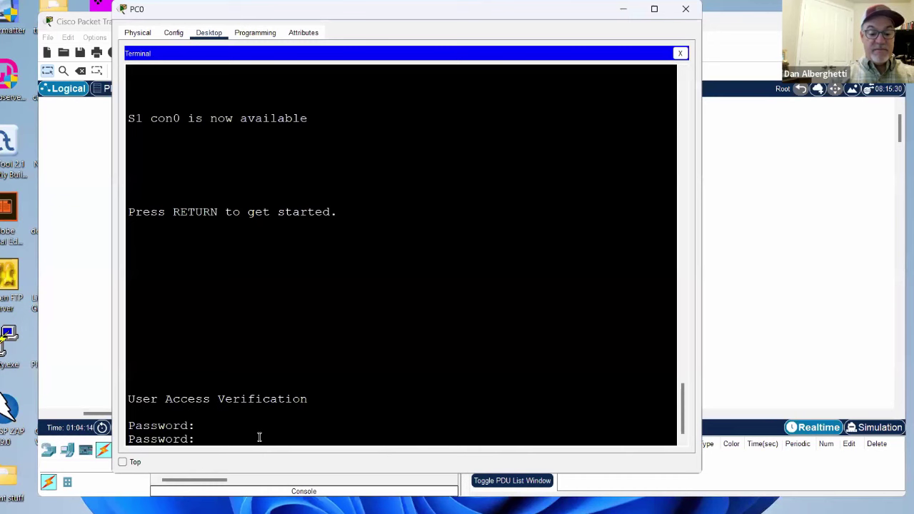
key("Return")
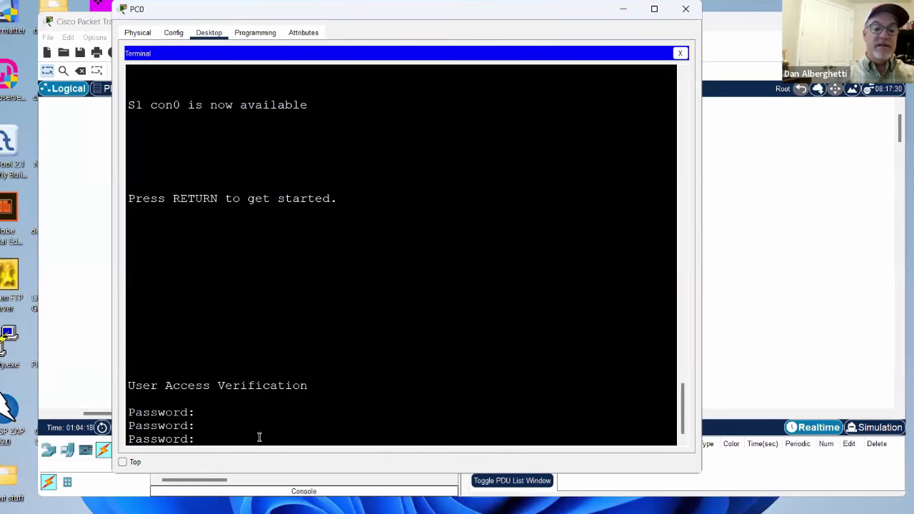
key("Return")
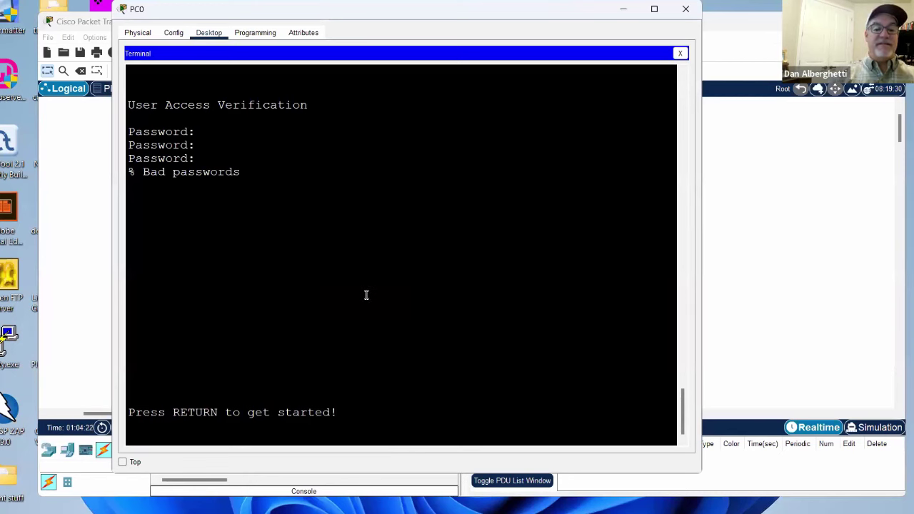
key("Return")
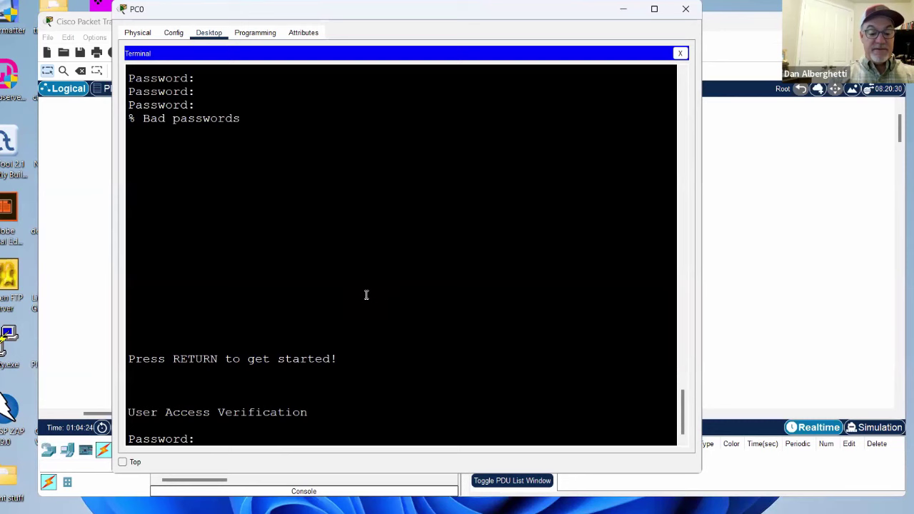
key("Return")
key("Return")
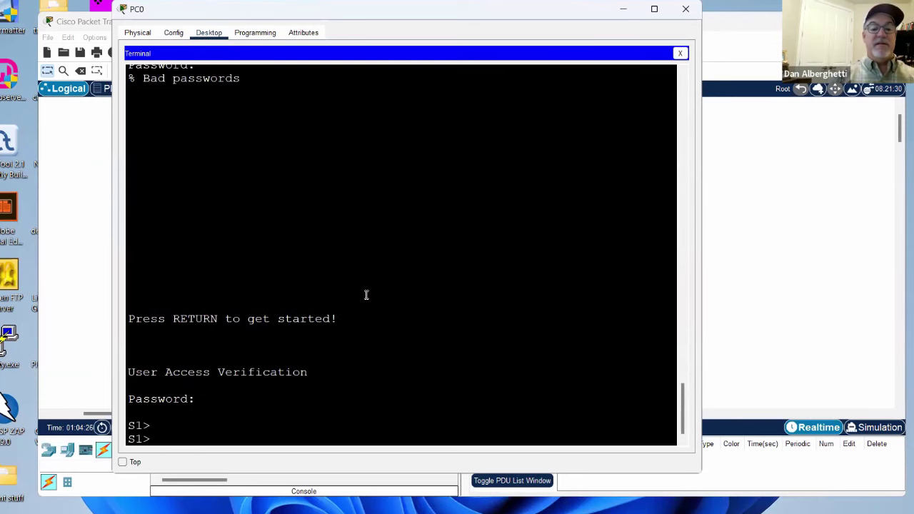
left_click(403, 279)
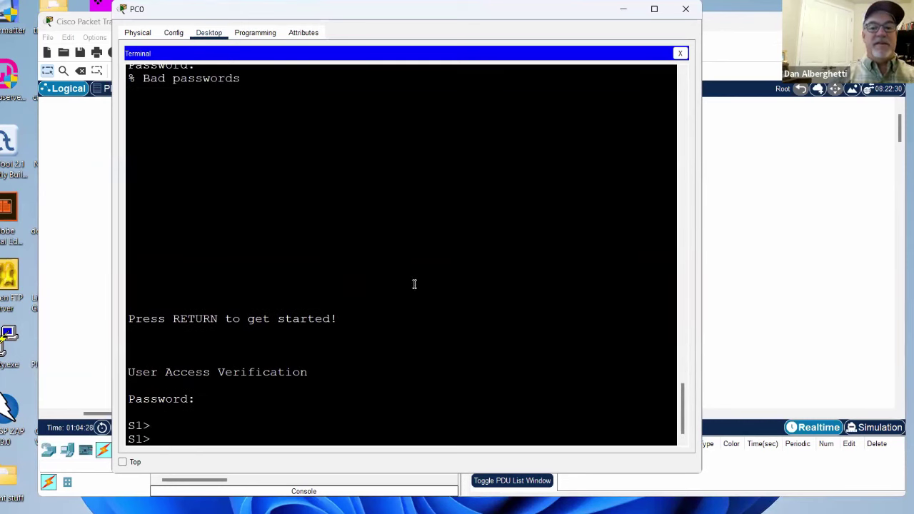
left_click(783, 242)
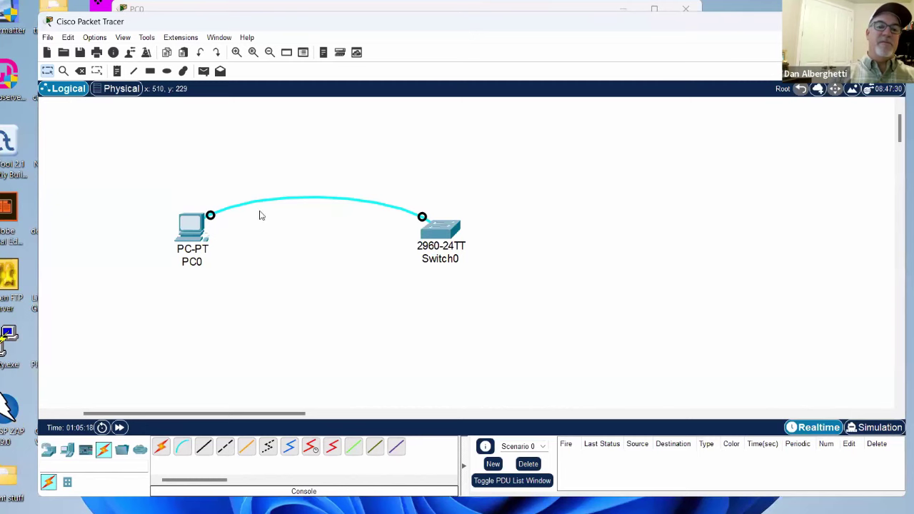
left_click(193, 236)
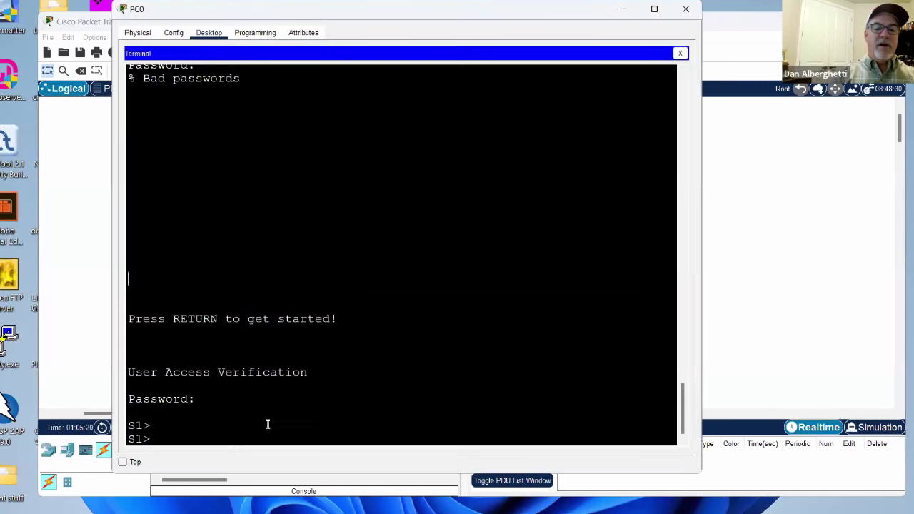
Step: List S1's user-mode Exec commands with ? and highlight show, ping, ssh and traceroute
key("Return")
key("Return")
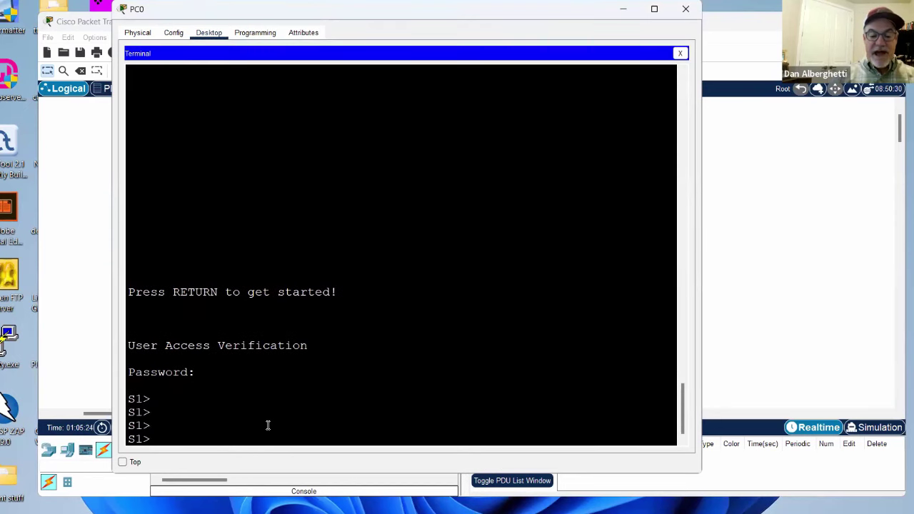
type("?")
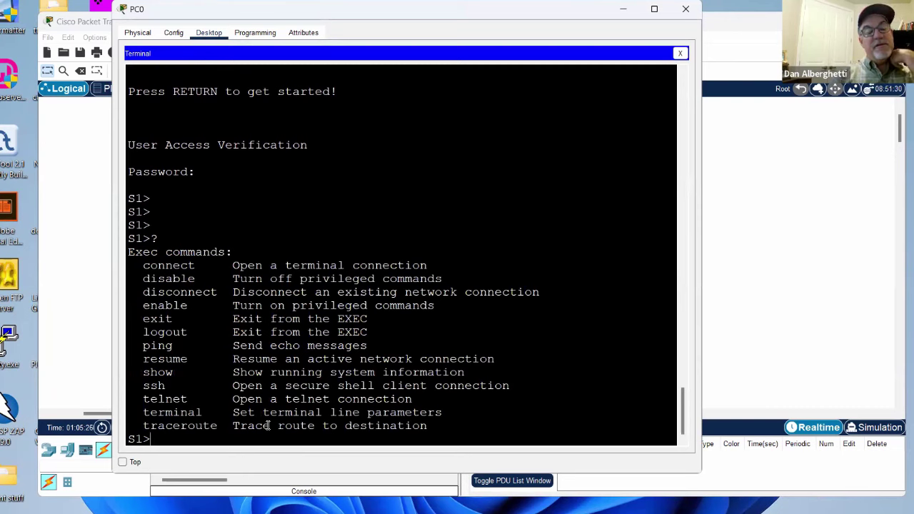
left_click_drag(180, 372, 126, 372)
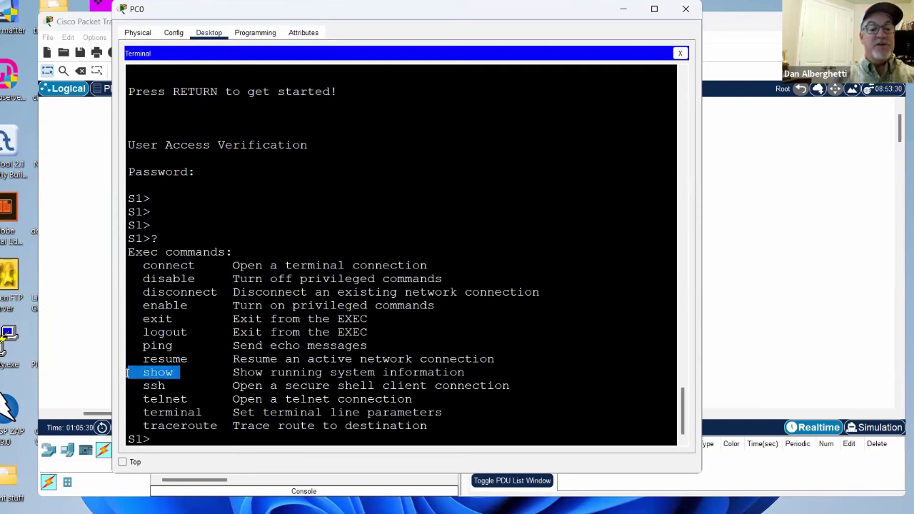
left_click_drag(174, 347, 133, 346)
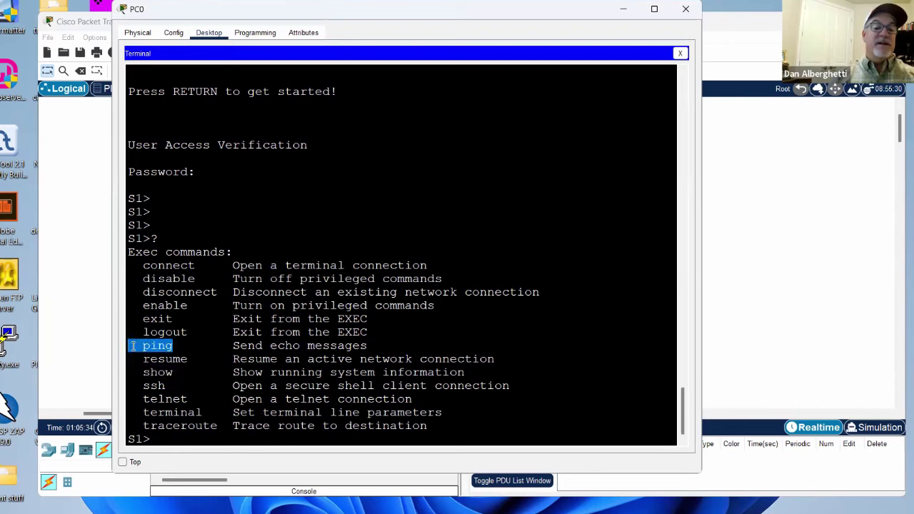
mouse_move(137, 400)
left_mouse_down()
mouse_move(177, 399)
mouse_move(136, 386)
left_mouse_up()
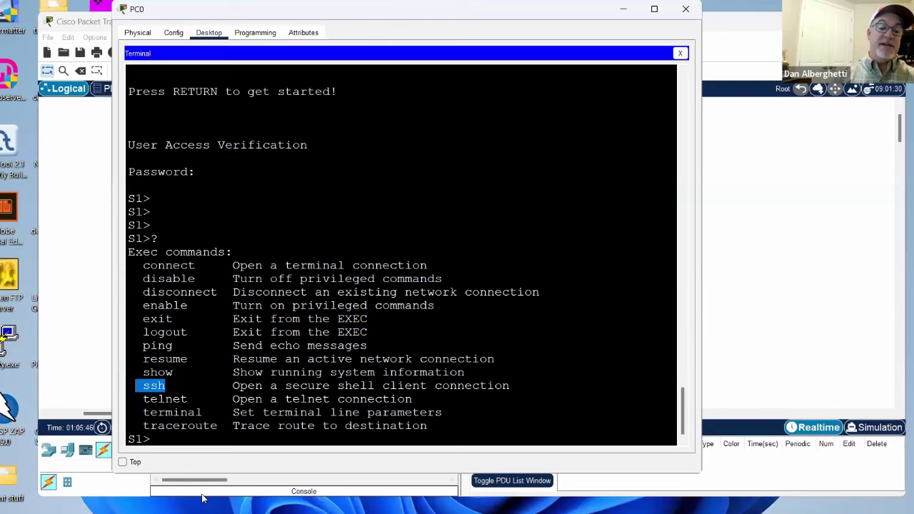
left_click_drag(219, 428, 142, 426)
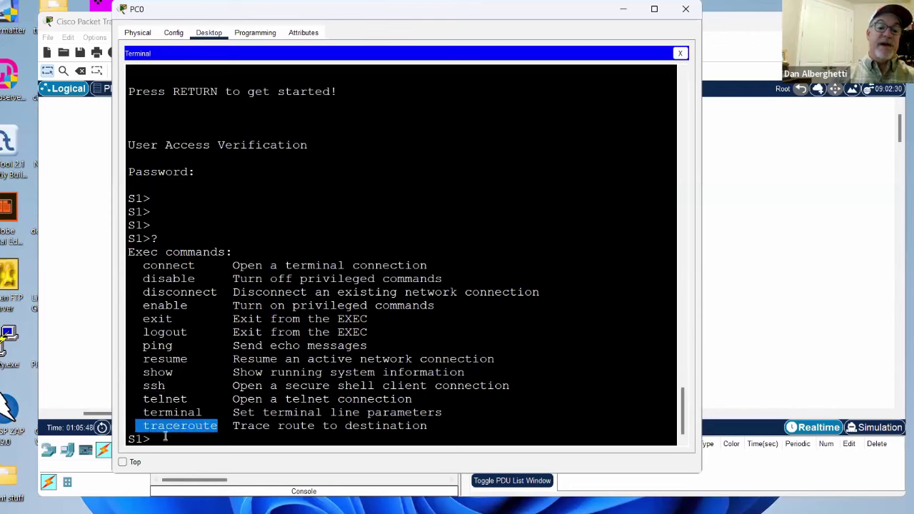
left_click(174, 441)
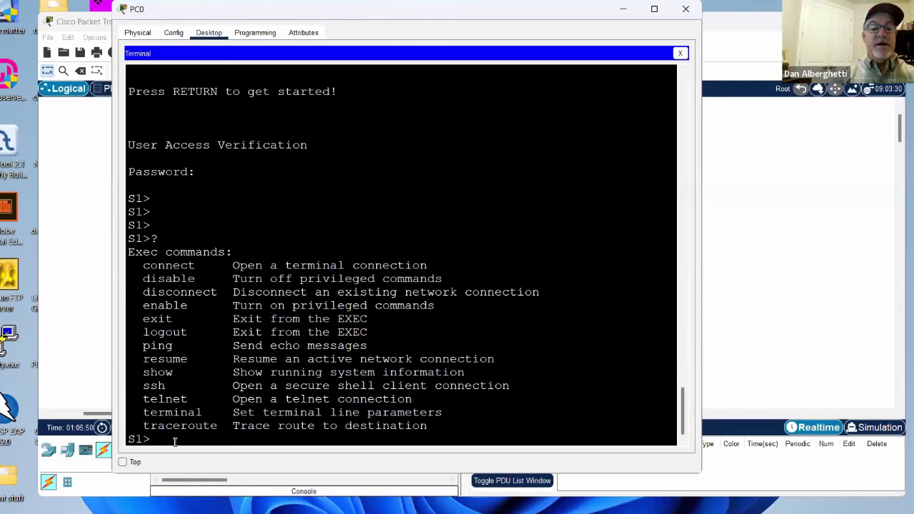
Step: Enter privileged mode with enable, then global configuration mode with configure terminal
type("enable")
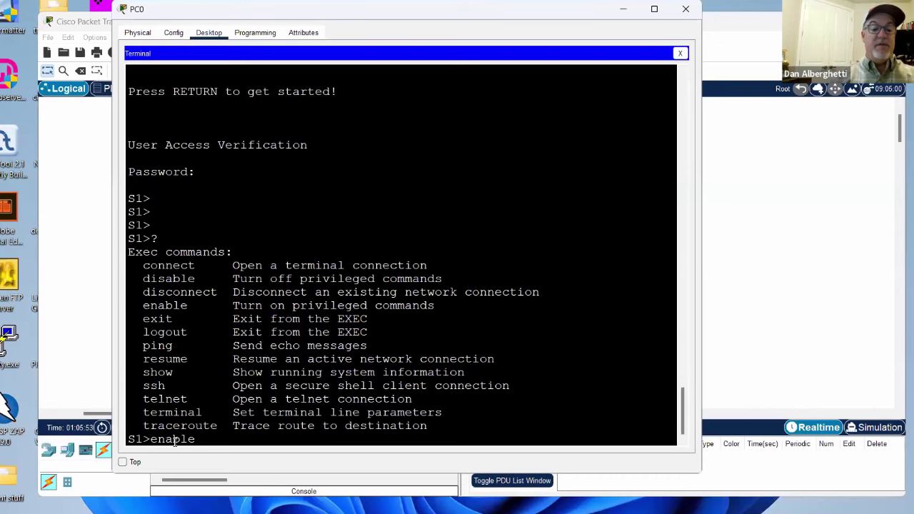
key("Return")
key("Return")
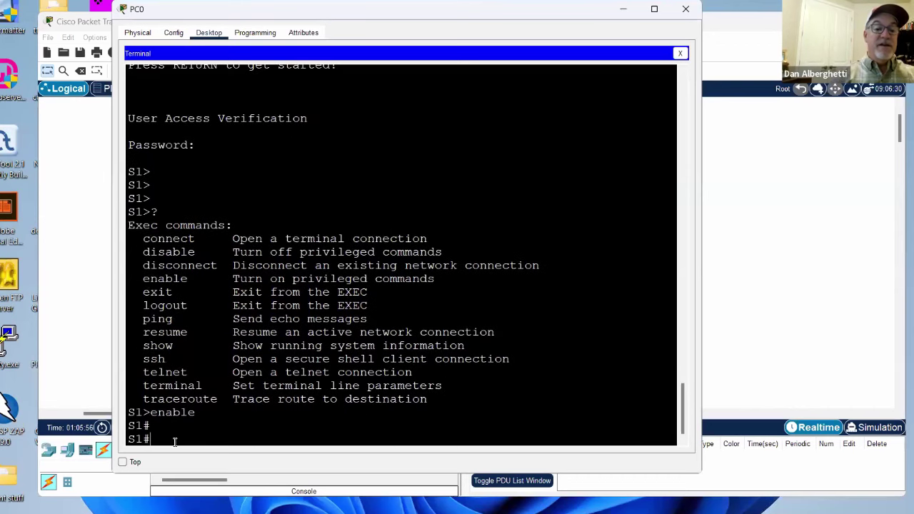
type("confi")
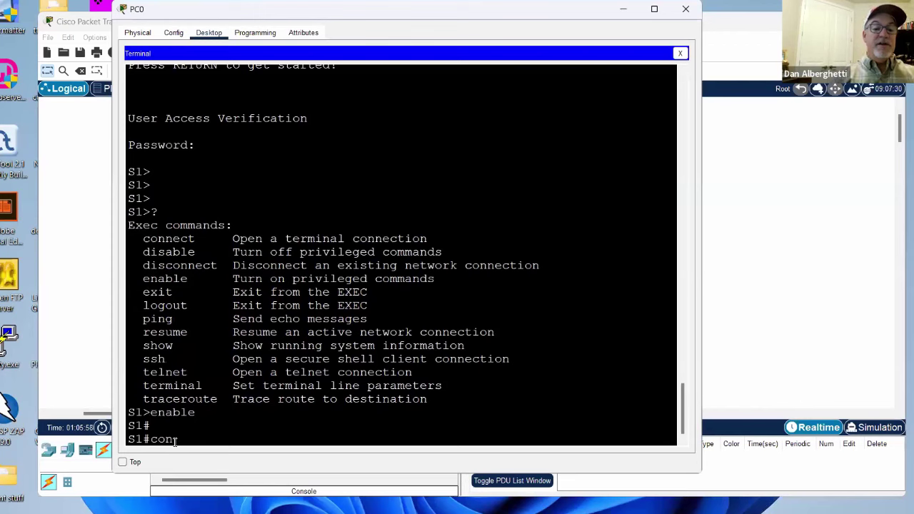
key("BackSpace")
key("BackSpace")
key("BackSpace")
key("BackSpace")
key("BackSpace")
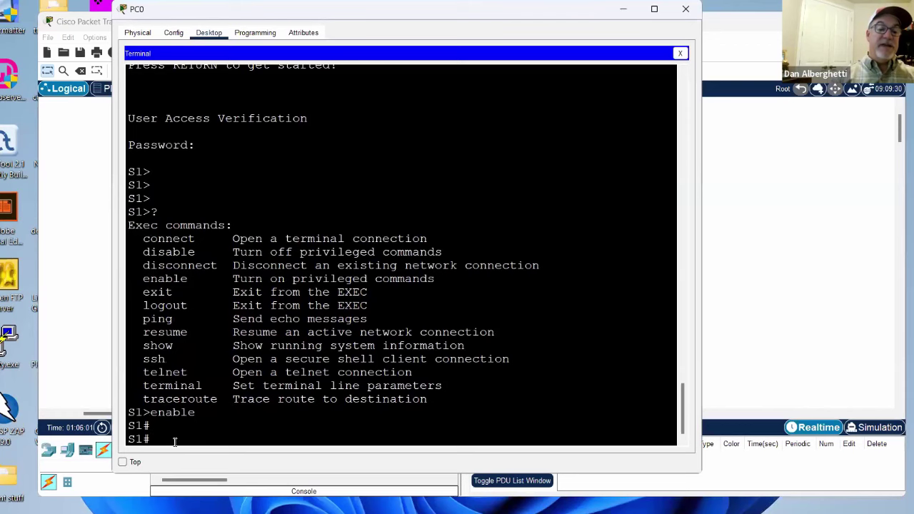
type("enab")
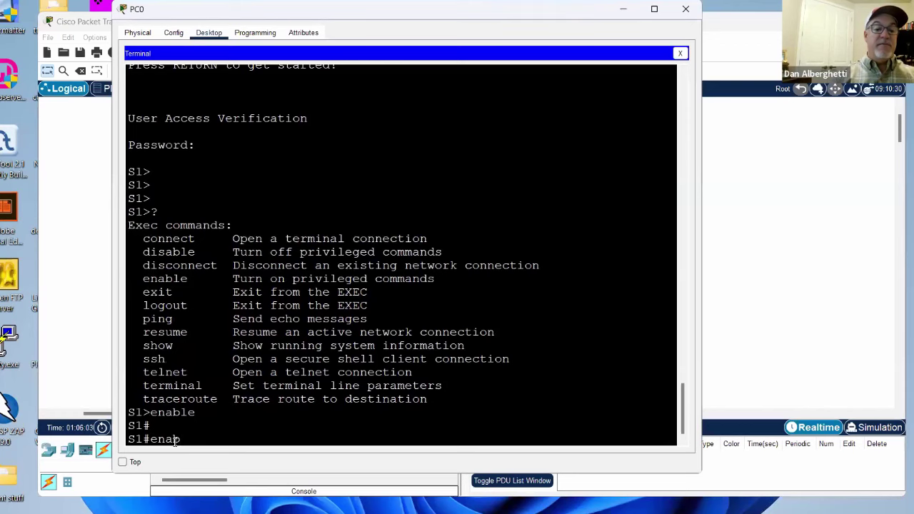
type("le")
key("Return")
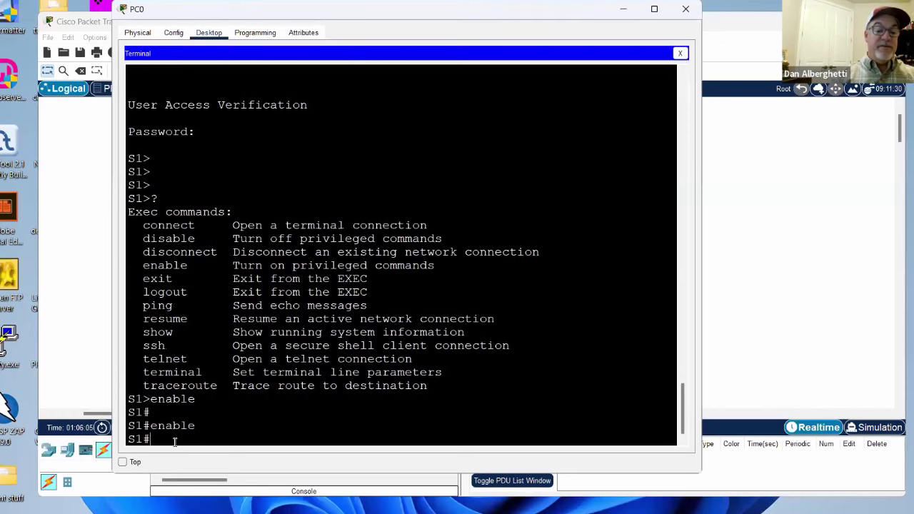
key("Return")
key("Return")
type("co")
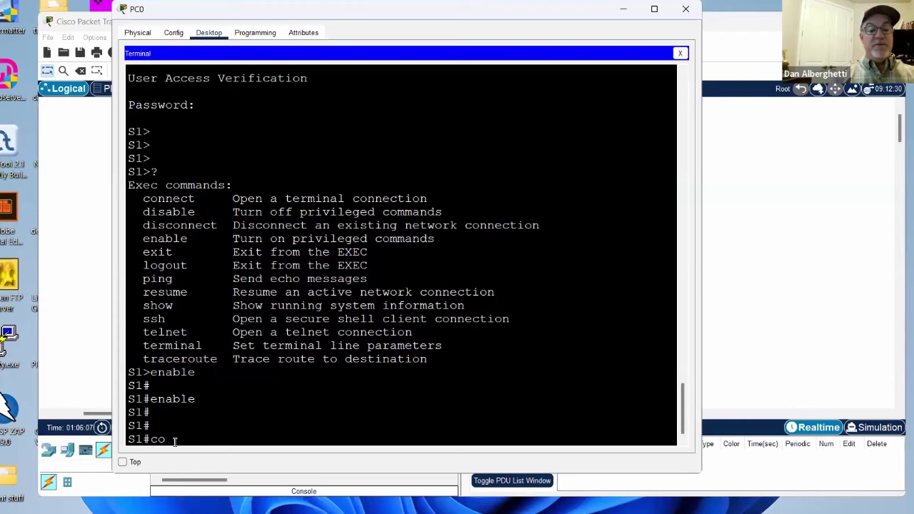
type("nfigure terminal")
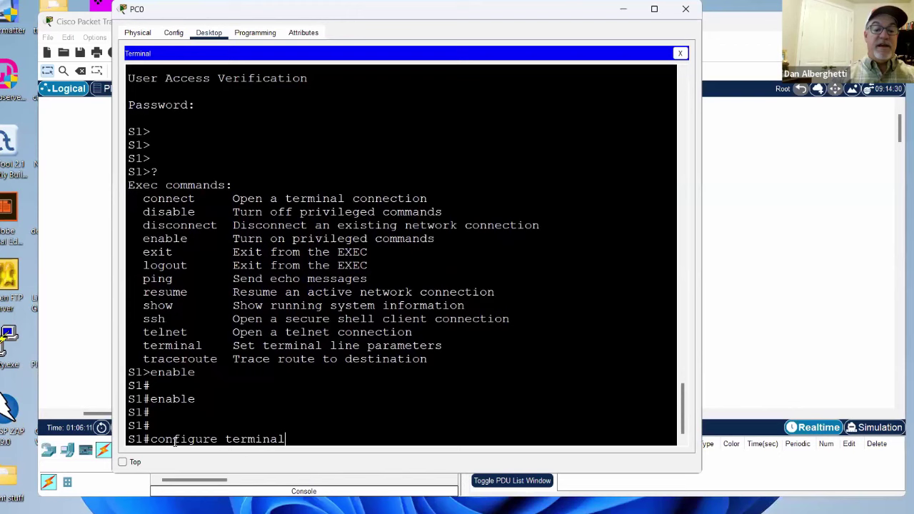
key("Return")
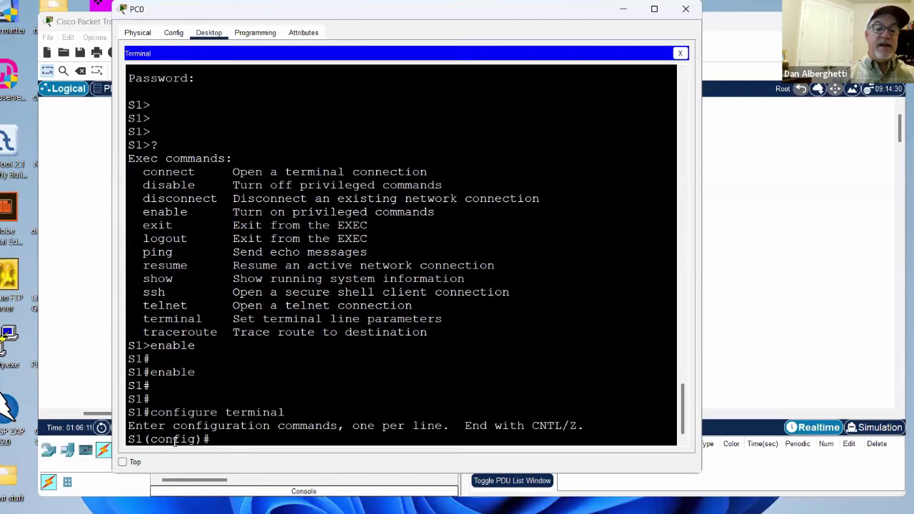
Step: Set the enable secret password, highlighting the enable secret keywords
type("enab")
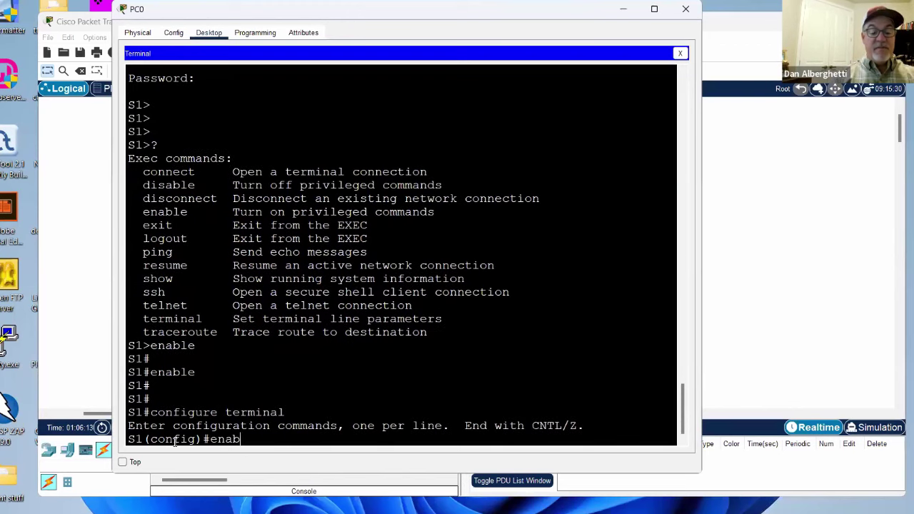
type("le secret")
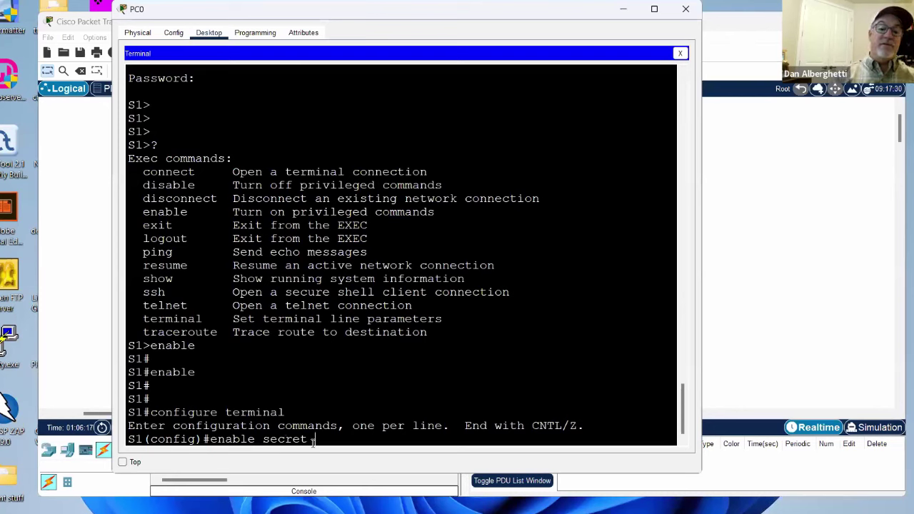
left_click_drag(314, 439, 212, 438)
left_click(212, 438)
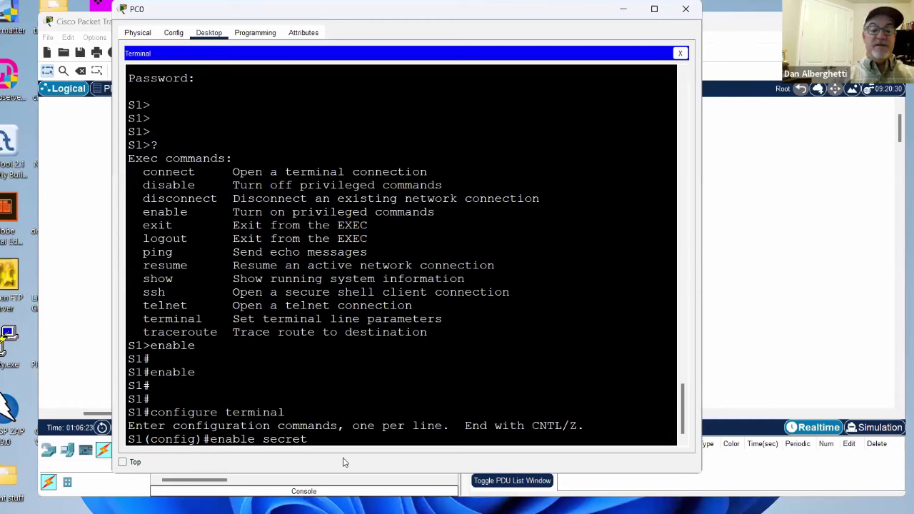
type("class")
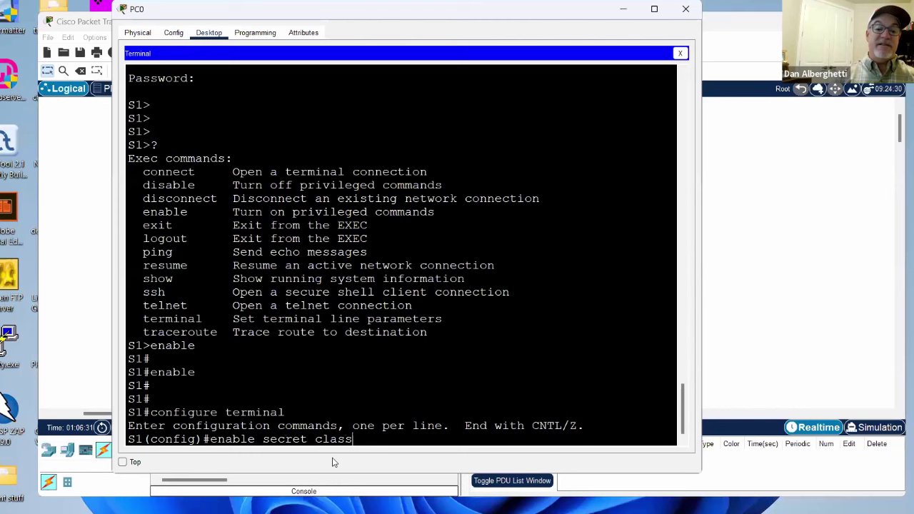
left_click_drag(307, 438, 263, 438)
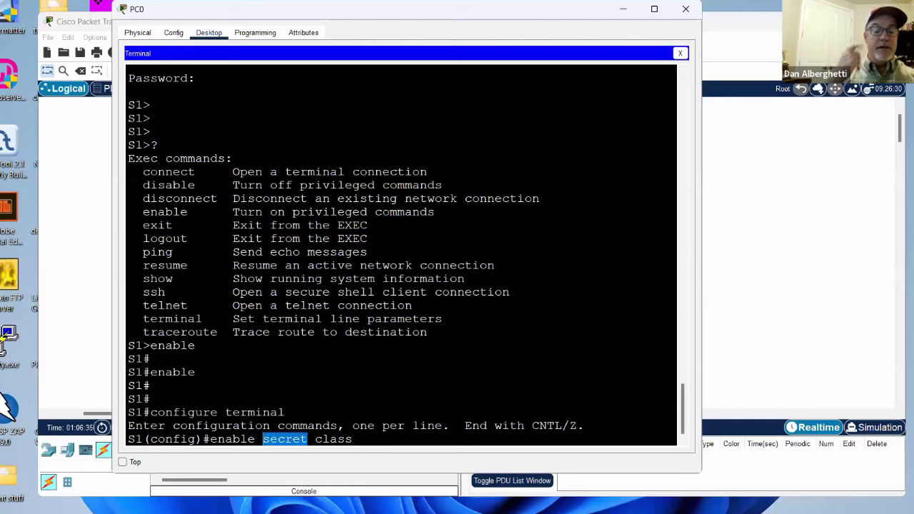
key("Return")
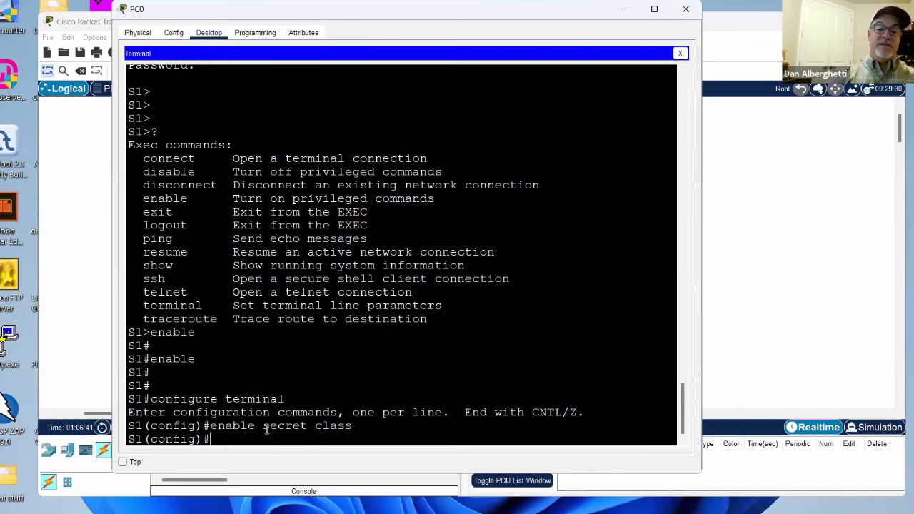
double_click(301, 426)
left_click_drag(211, 423, 307, 425)
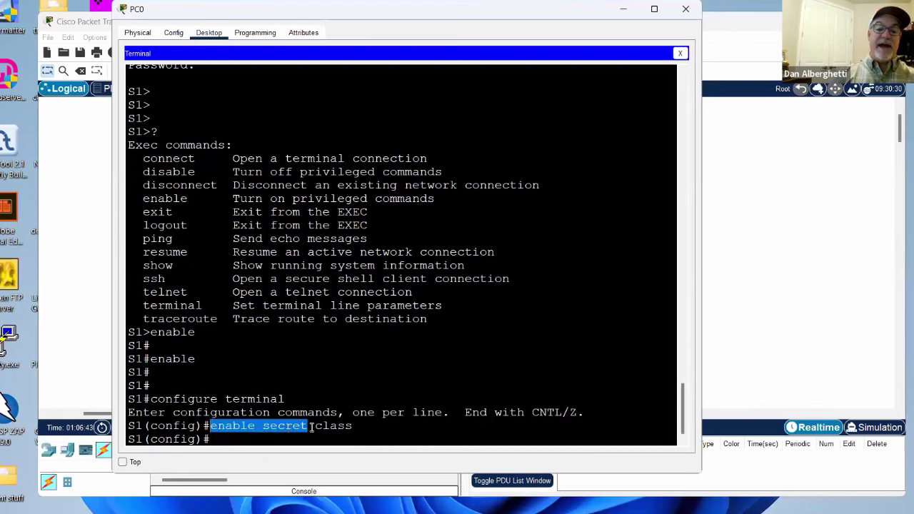
left_click(318, 428)
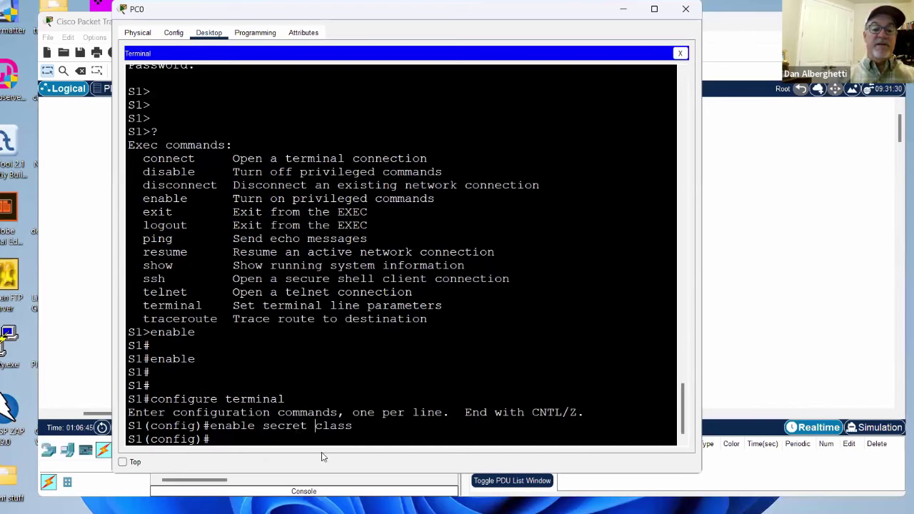
Step: Check the enable and enable secret help options, reapply the secret, and exit with Ctrl+Z
key("Up")
key("BackSpace")
key("BackSpace")
key("BackSpace")
key("BackSpace")
key("BackSpace")
key("BackSpace")
key("BackSpace")
key("BackSpace")
key("BackSpace")
key("BackSpace")
key("BackSpace")
key("BackSpace")
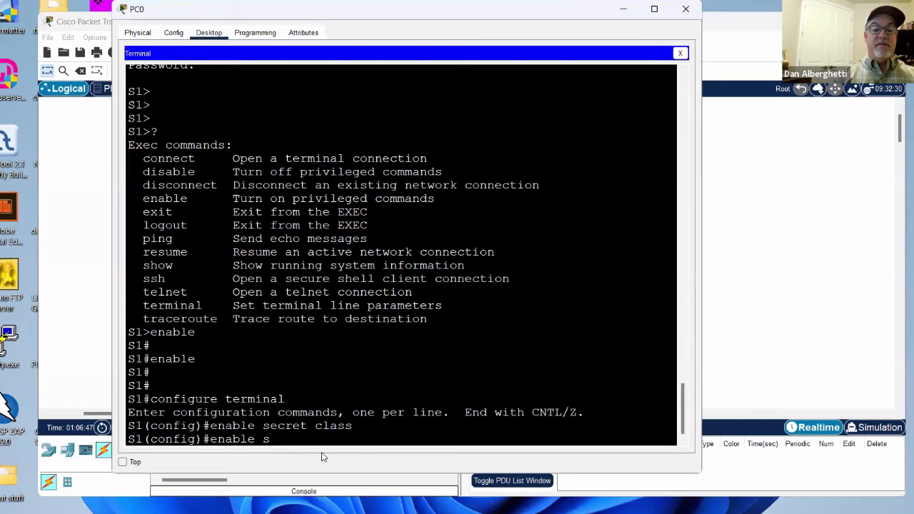
type("?")
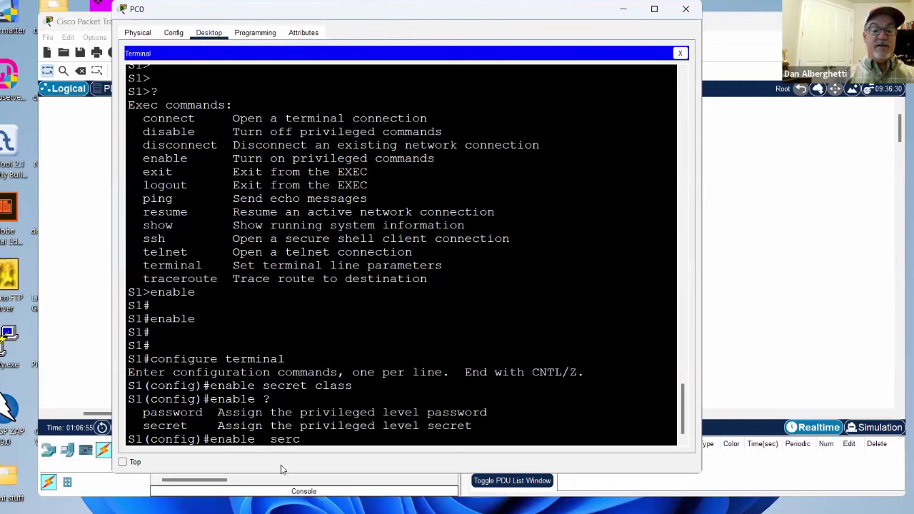
key("BackSpace")
key("BackSpace")
key("BackSpace")
key("BackSpace")
type("cre")
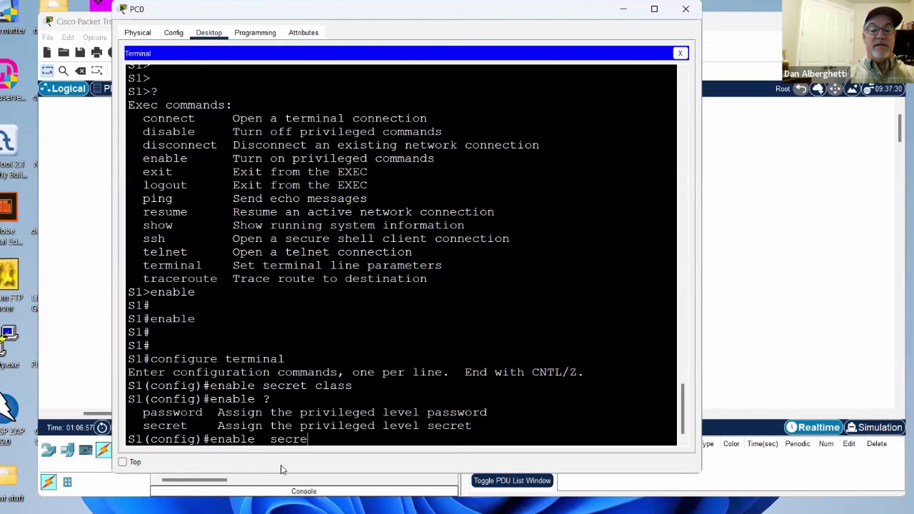
type("t ?")
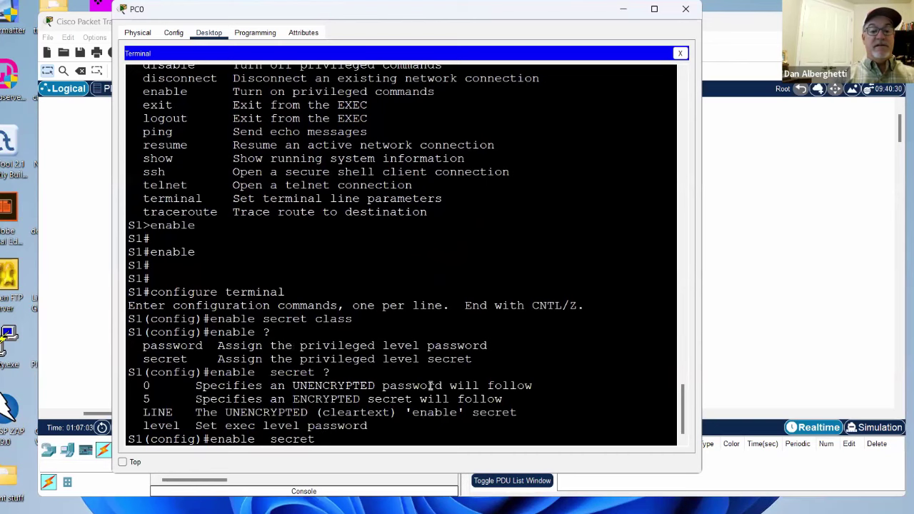
type("class")
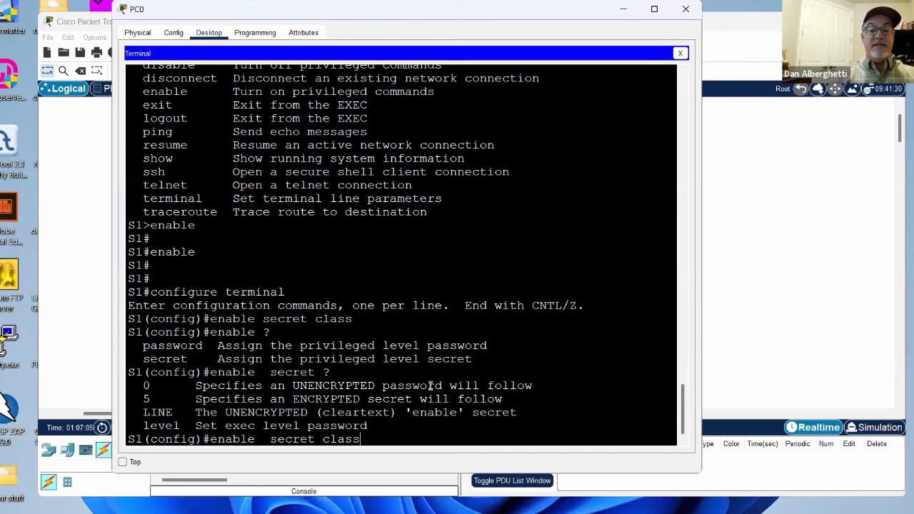
key("Return")
key("Return")
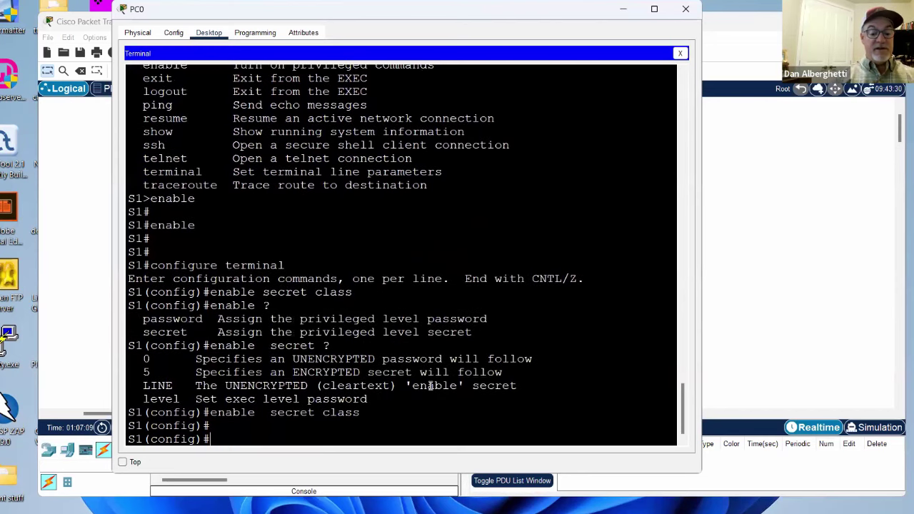
key("ctrl+z")
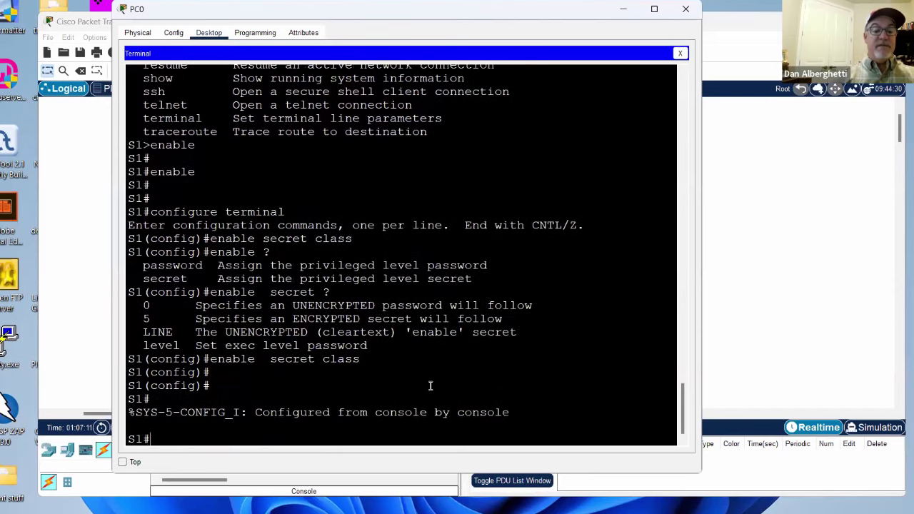
Step: Save with 'copy run start', accepting the default startup-config filename
type("copy run start")
key("Return")
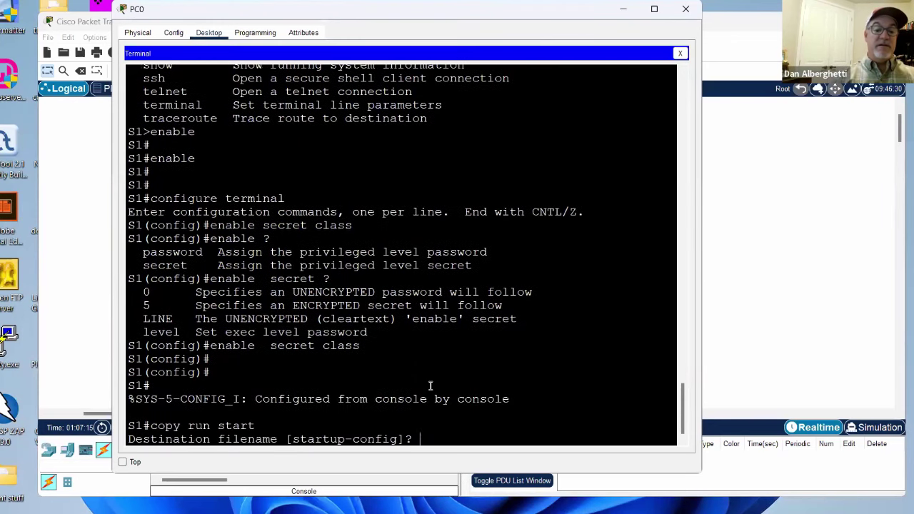
key("Return")
key("Return")
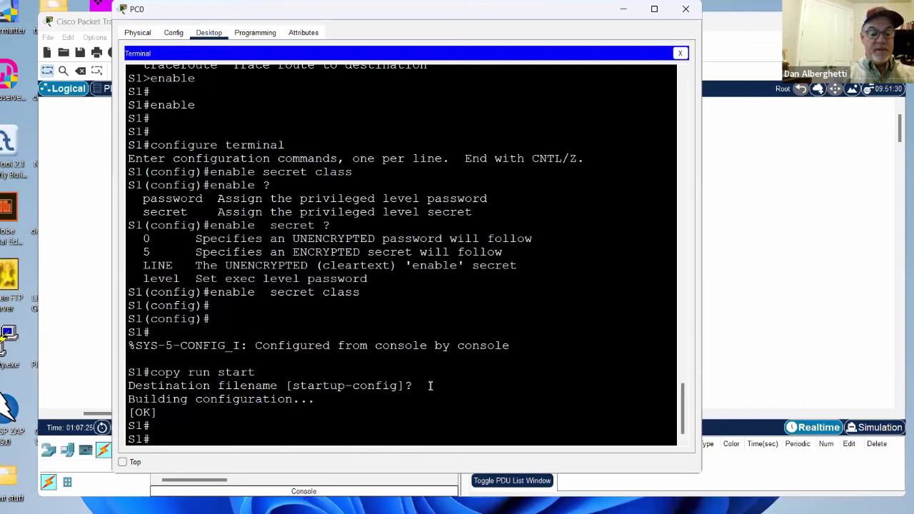
type("hwo ")
type("ow run")
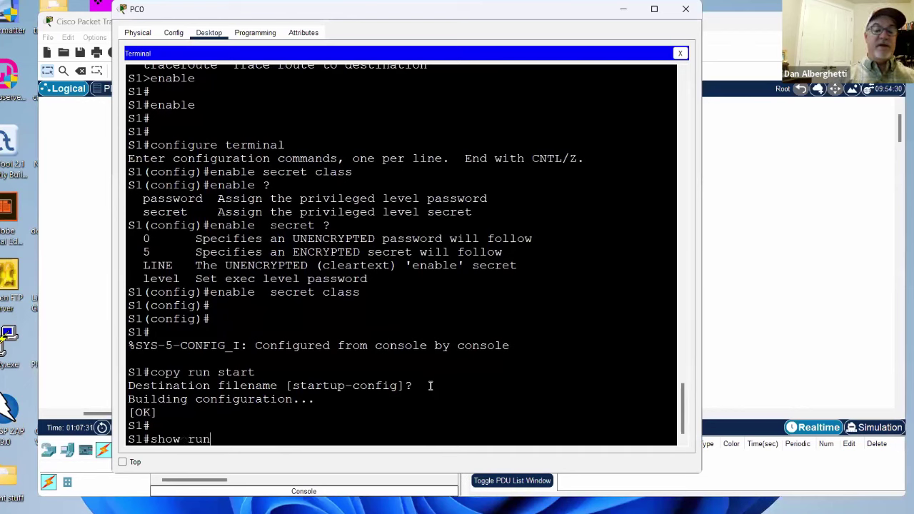
Step: Run show run and highlight the Building configuration and version 15.0 lines
key("Return")
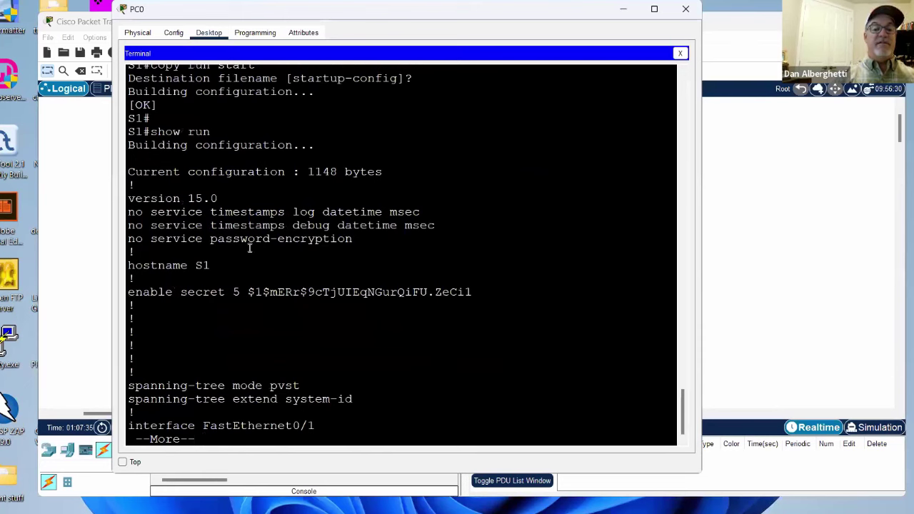
left_click_drag(150, 132, 217, 131)
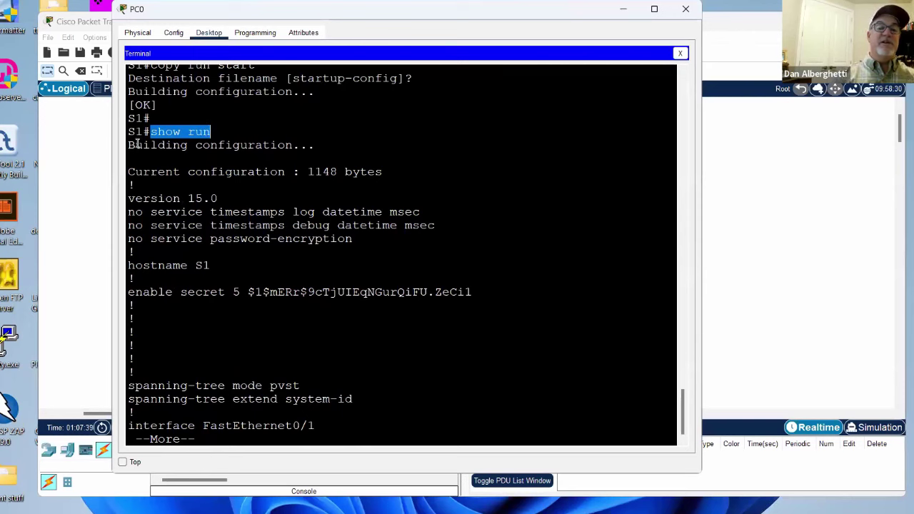
left_click_drag(128, 145, 325, 145)
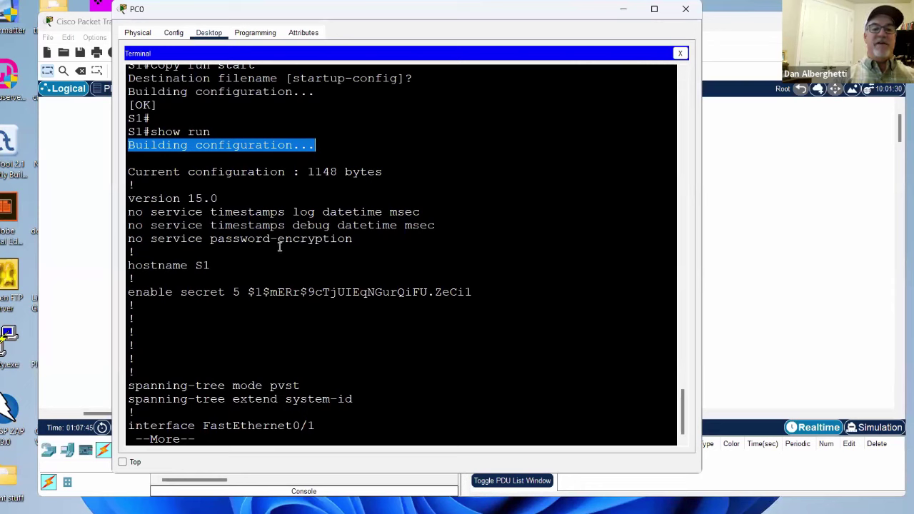
left_click_drag(129, 198, 222, 200)
left_click(206, 241)
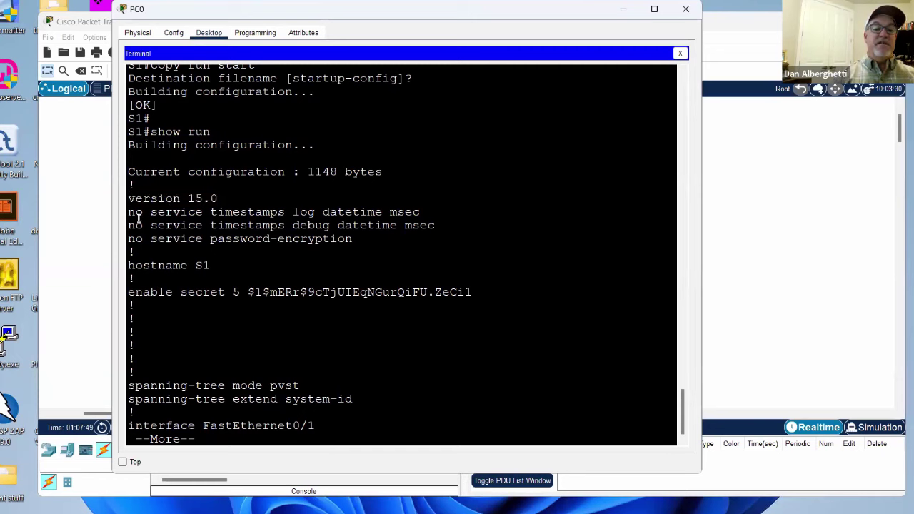
Step: Highlight the no service timestamps, debug datetime msec and no service password-encryption lines
left_click_drag(129, 212, 360, 241)
double_click(130, 212)
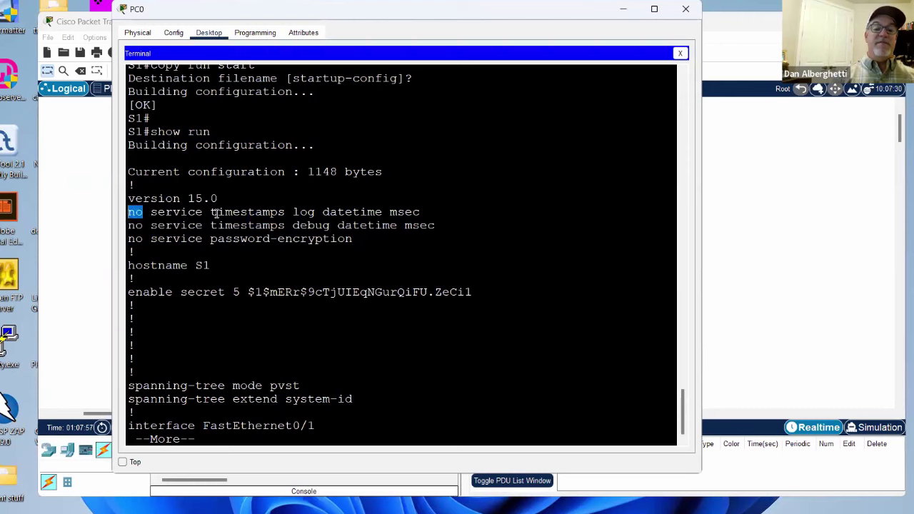
double_click(214, 212)
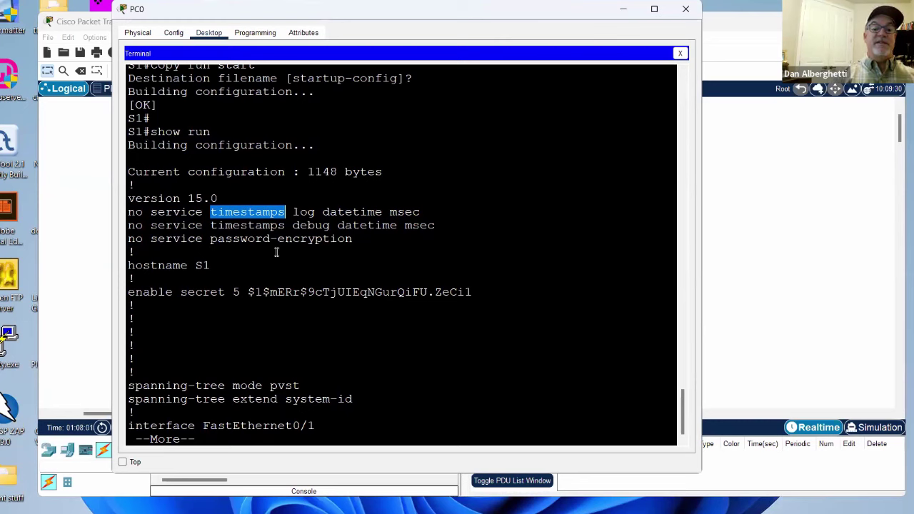
left_click(203, 241)
left_click_drag(292, 225, 440, 224)
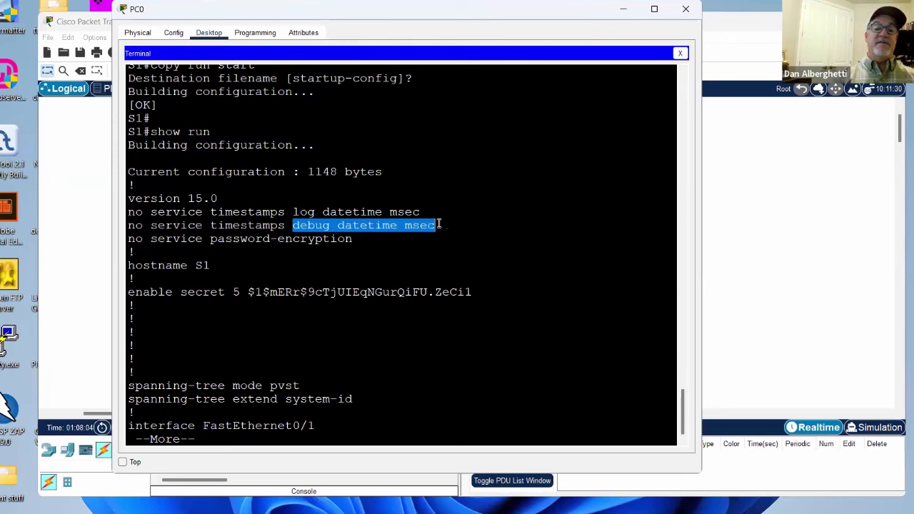
left_click(233, 245)
left_click_drag(210, 241, 350, 241)
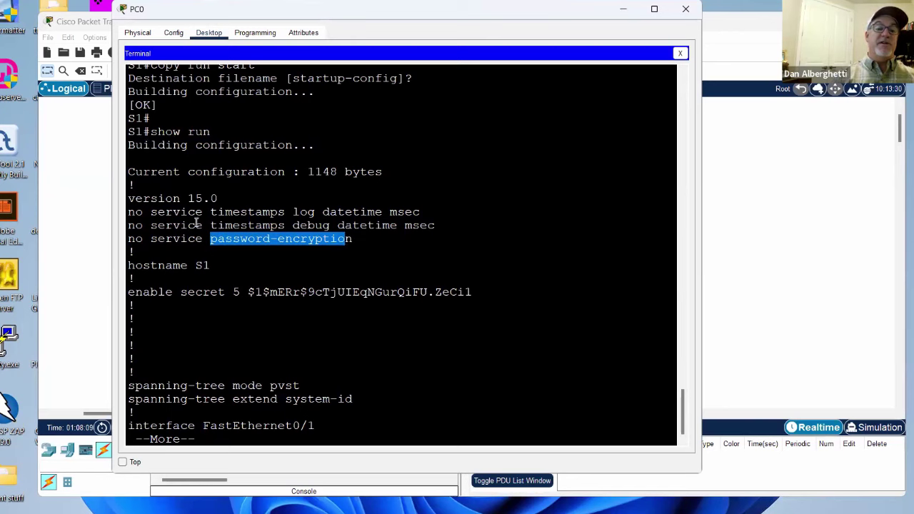
left_click_drag(150, 239, 360, 239)
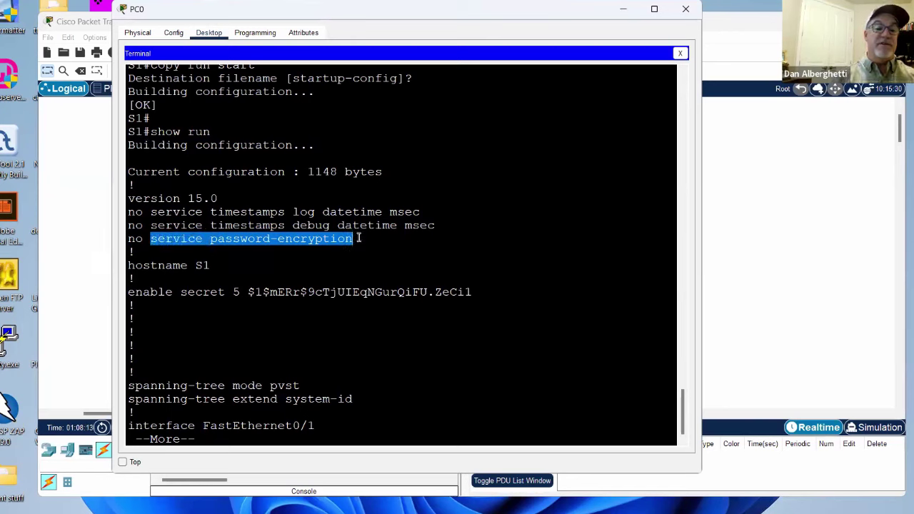
left_click(291, 264)
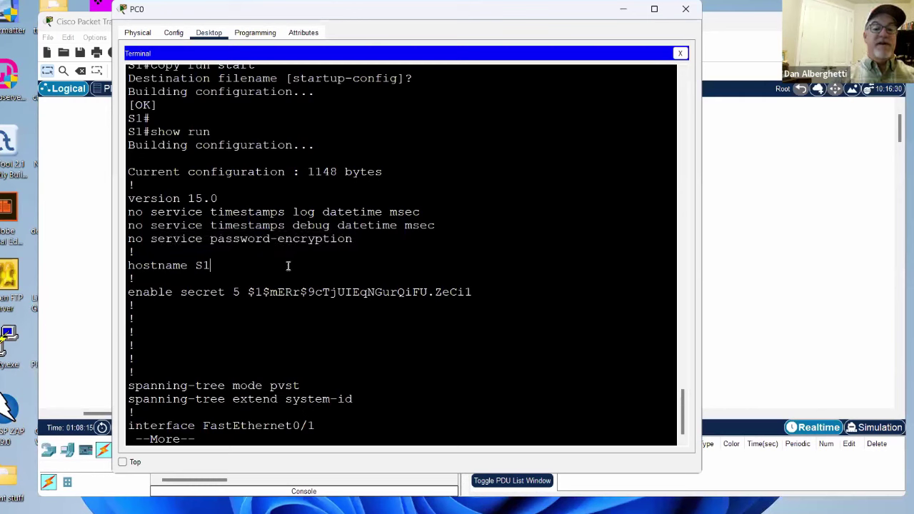
Step: Highlight hostname S1 and the enable secret's type 5 marker and hash
left_click_drag(131, 265, 217, 265)
left_click(172, 304)
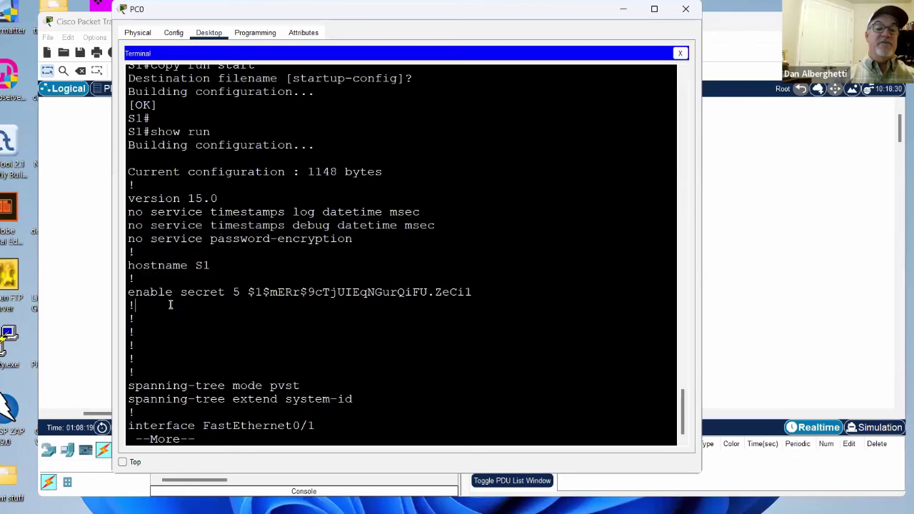
left_click_drag(180, 292, 224, 291)
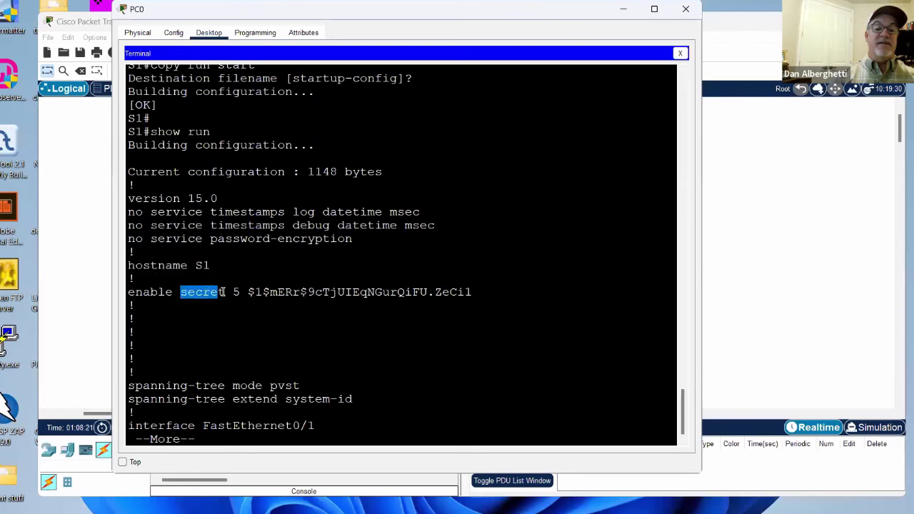
left_click(188, 301)
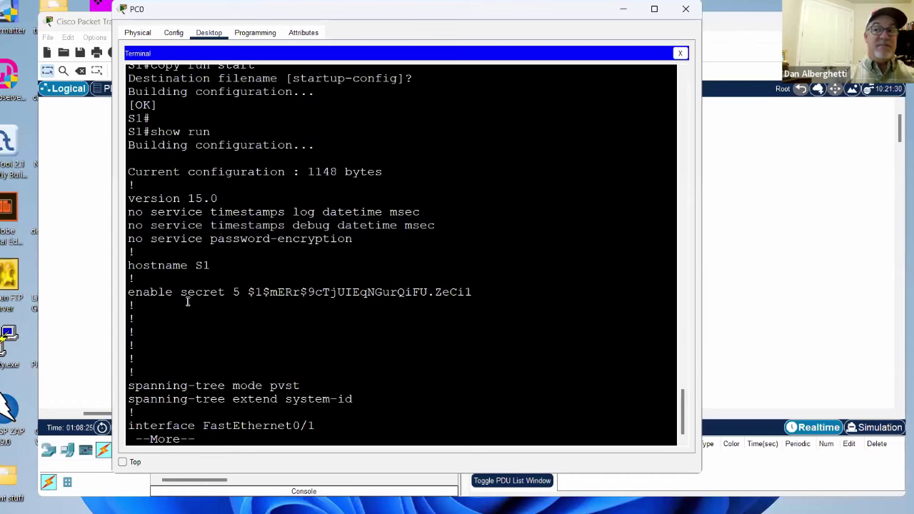
left_click_drag(248, 291, 303, 291)
left_click(284, 320)
double_click(234, 292)
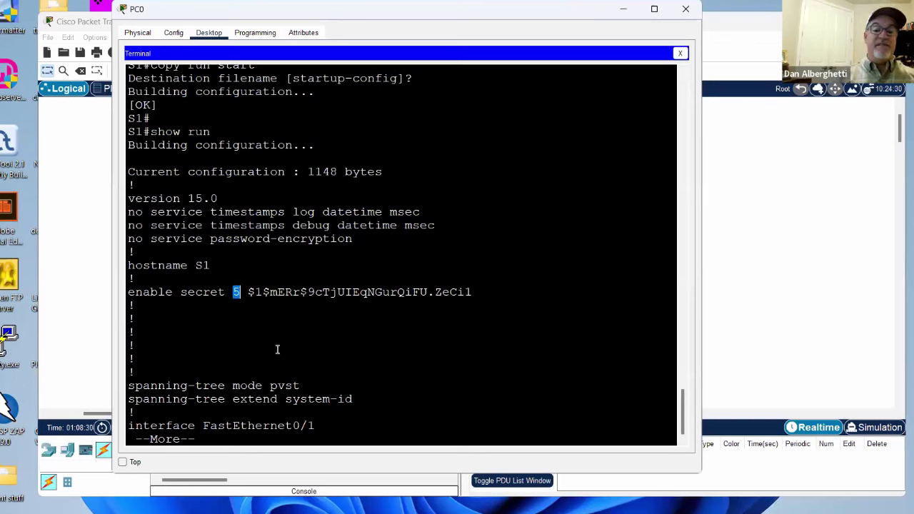
left_click_drag(248, 291, 473, 293)
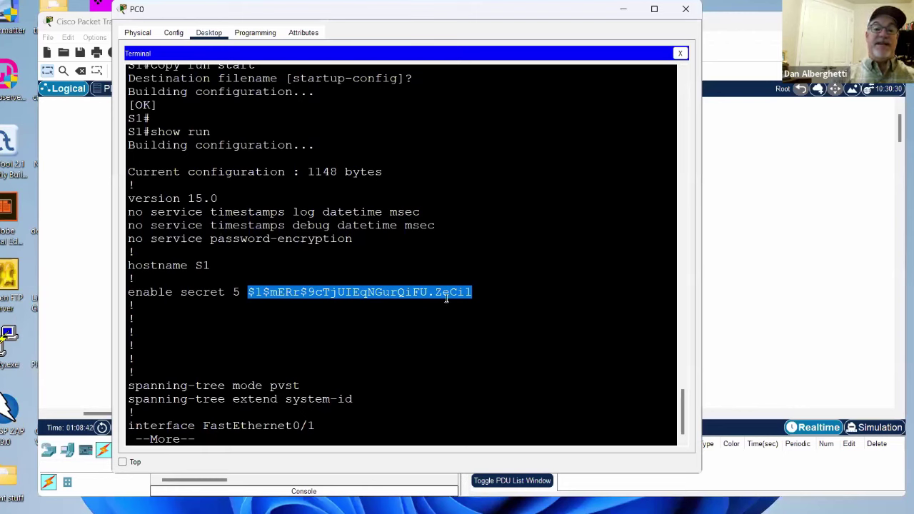
left_click(386, 314)
left_click_drag(247, 292, 474, 289)
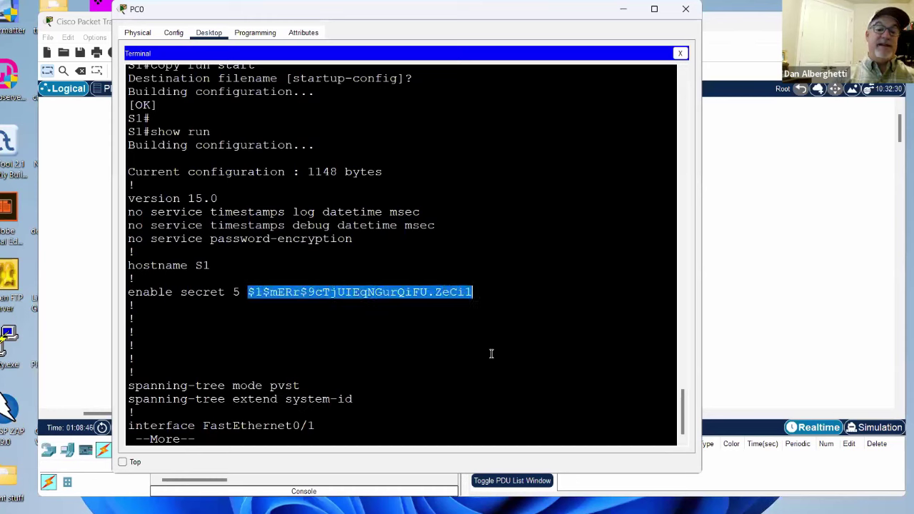
left_click(491, 353)
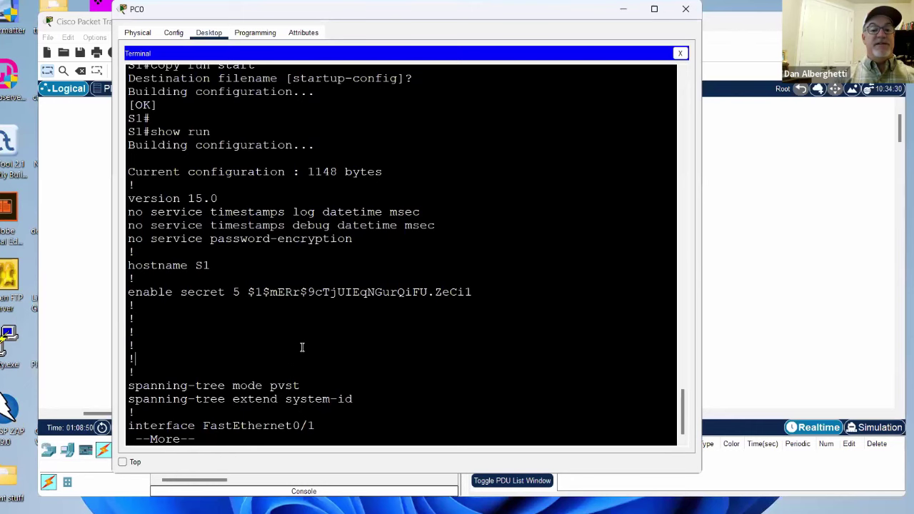
Step: Page to the end of the configuration and highlight line con 0 and its password line
key("space")
key("space")
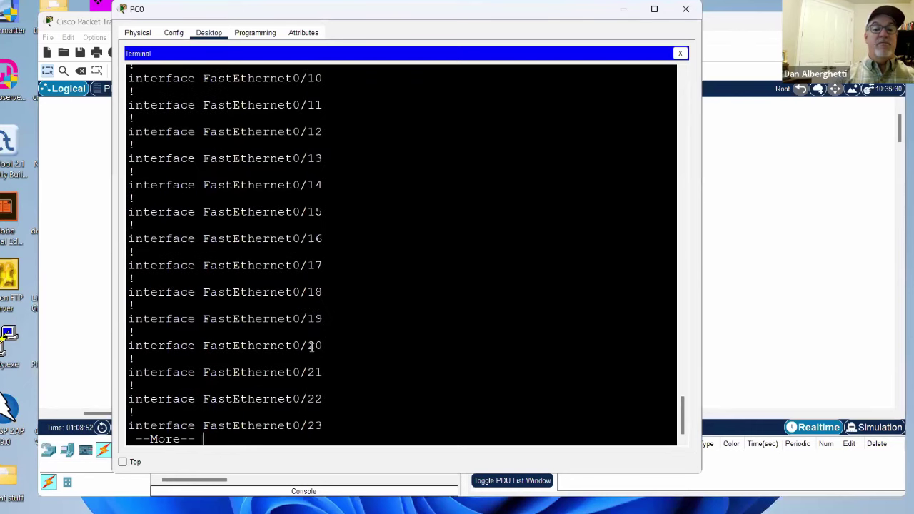
key("space")
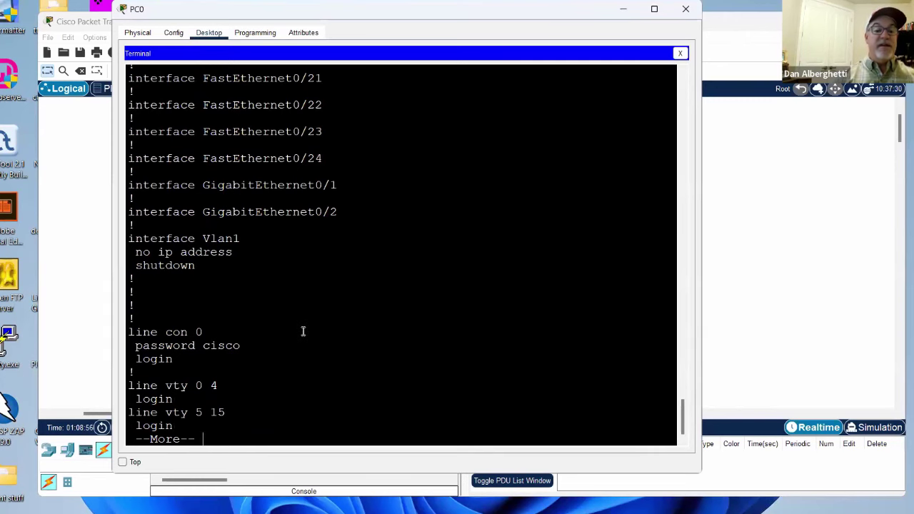
key("space")
left_click_drag(130, 239, 206, 238)
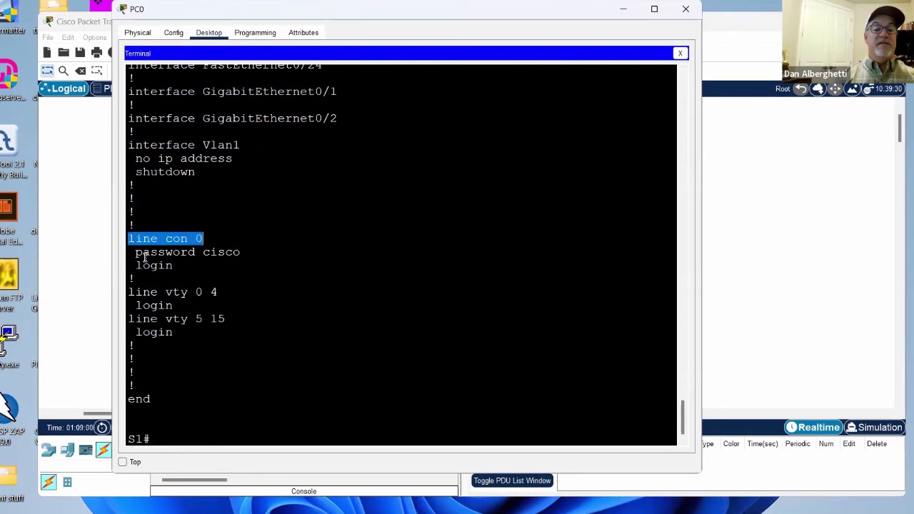
left_click_drag(135, 253, 243, 252)
left_click(259, 282)
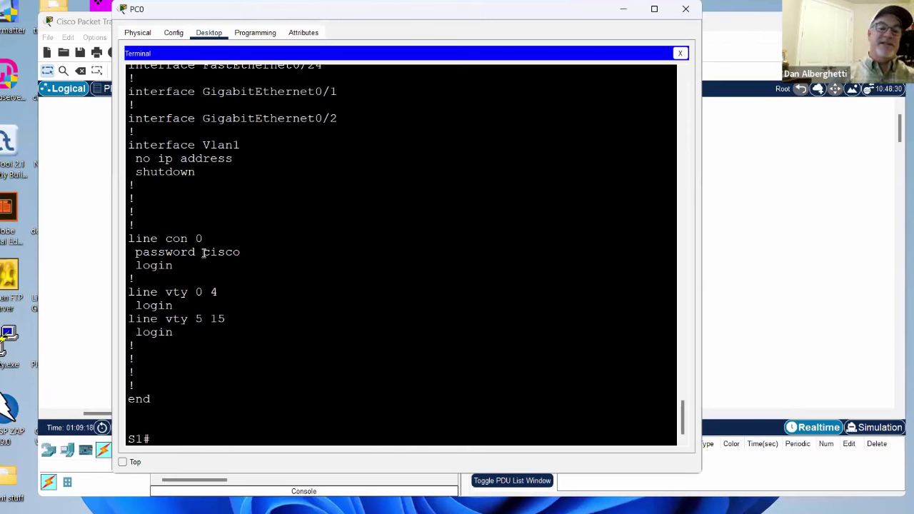
Step: Highlight the cleartext console password and the login line beneath it
left_click_drag(203, 252, 243, 252)
left_click(157, 265)
left_click_drag(136, 265, 200, 264)
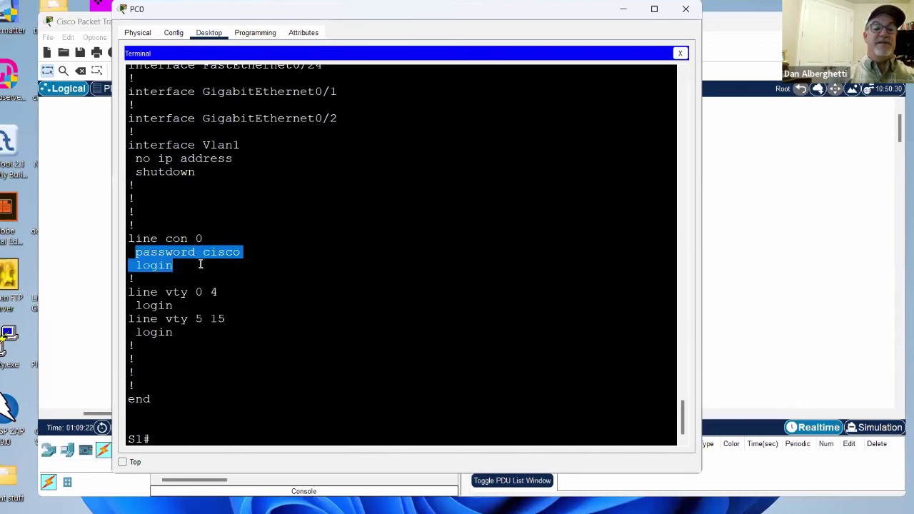
left_click(201, 264)
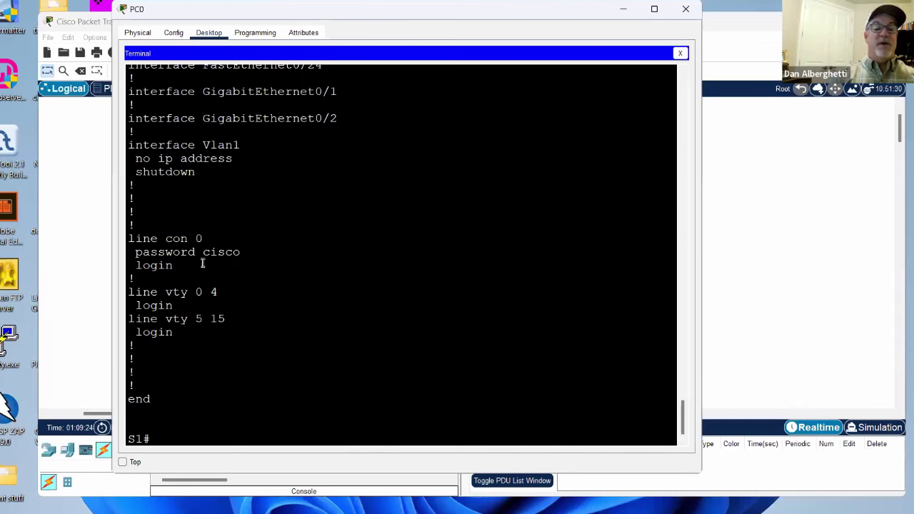
left_click_drag(203, 252, 241, 252)
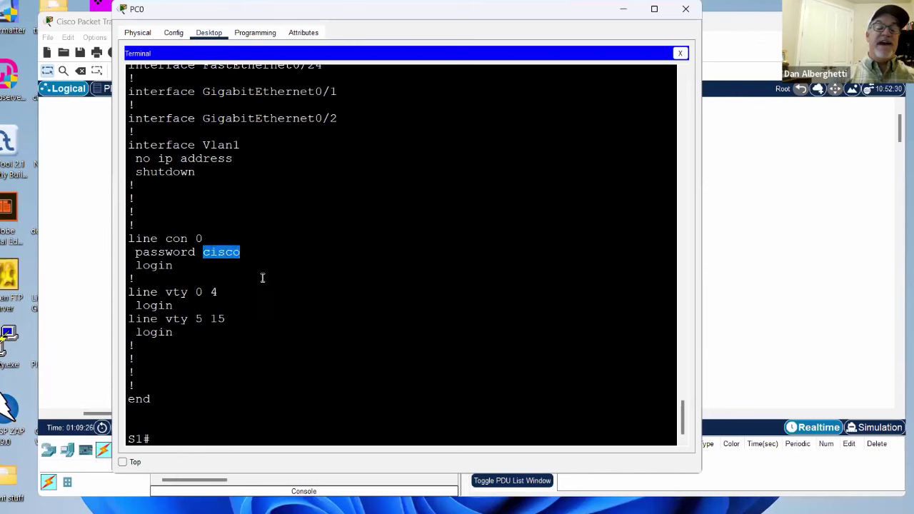
left_click(252, 346)
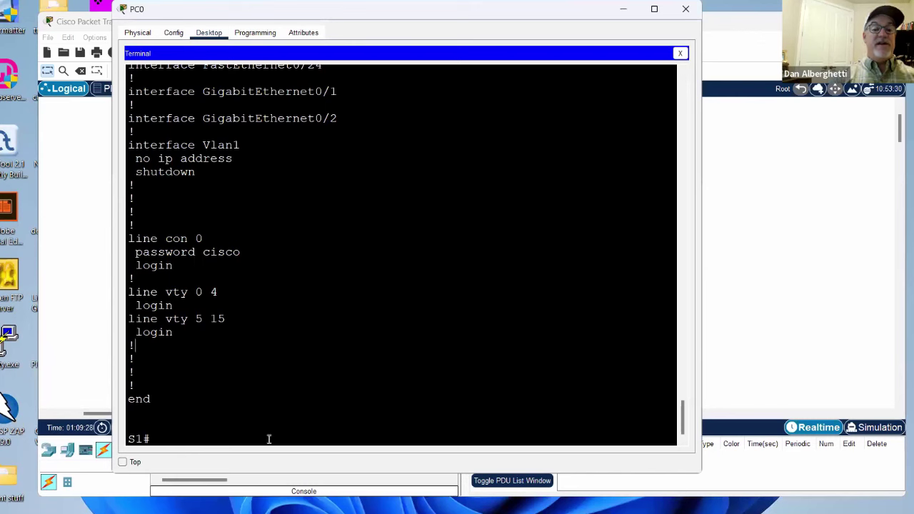
Step: Enter global configuration mode with configure terminal, noting the no service password-encryption line
type("configure")
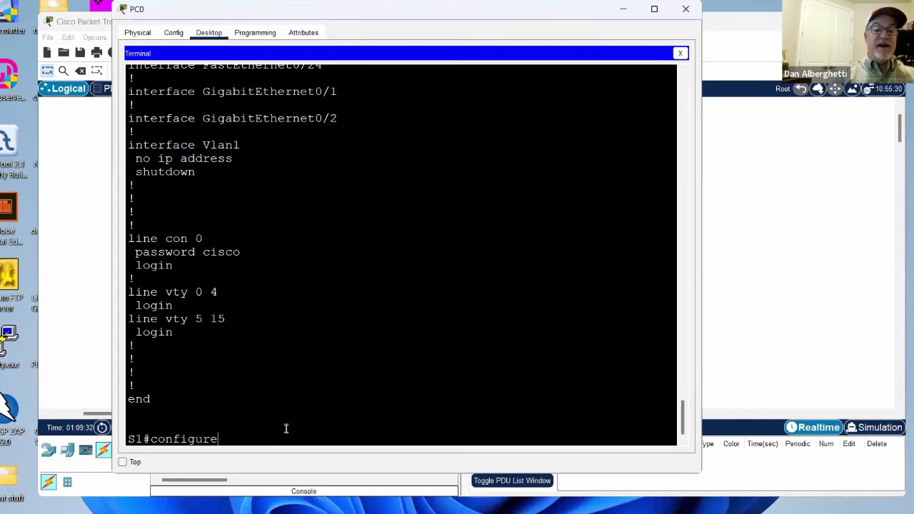
left_click_drag(682, 412, 674, 333)
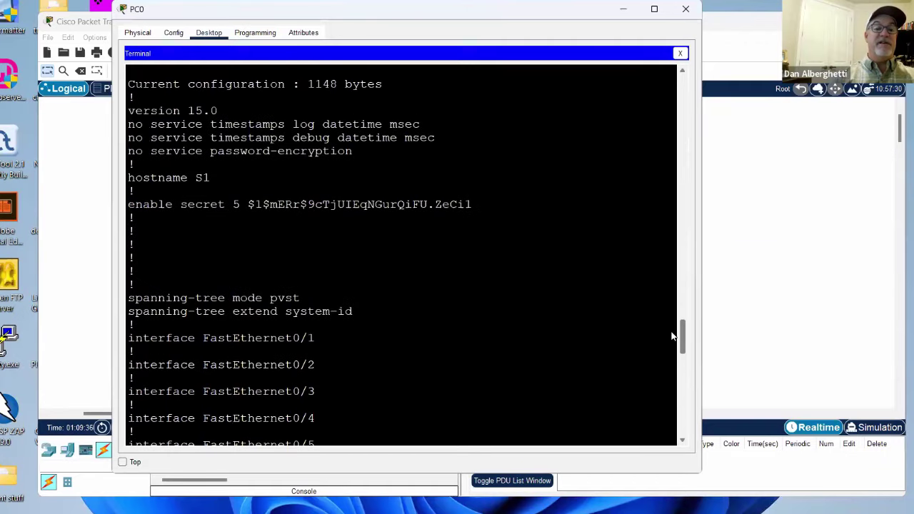
left_click_drag(150, 160, 354, 163)
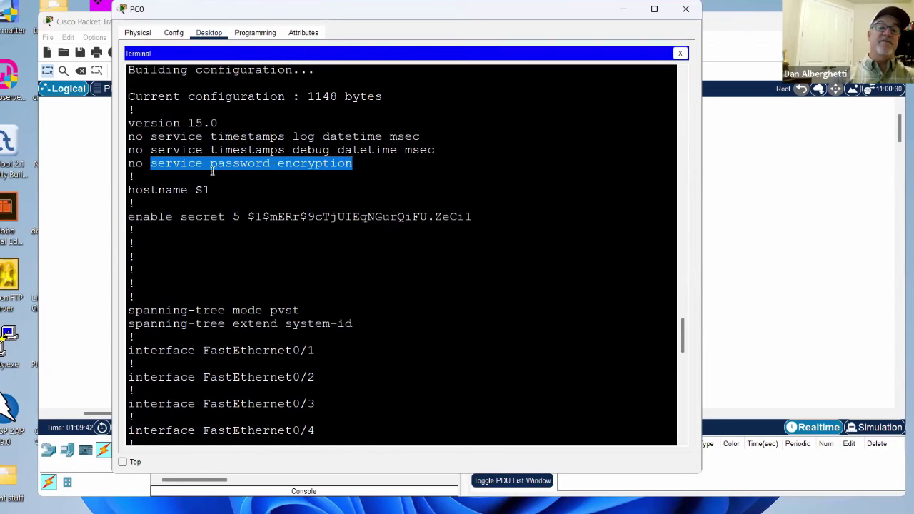
left_click(135, 177)
left_click_drag(147, 164, 125, 163)
left_click(155, 177)
left_click(270, 261)
left_click_drag(683, 336, 679, 428)
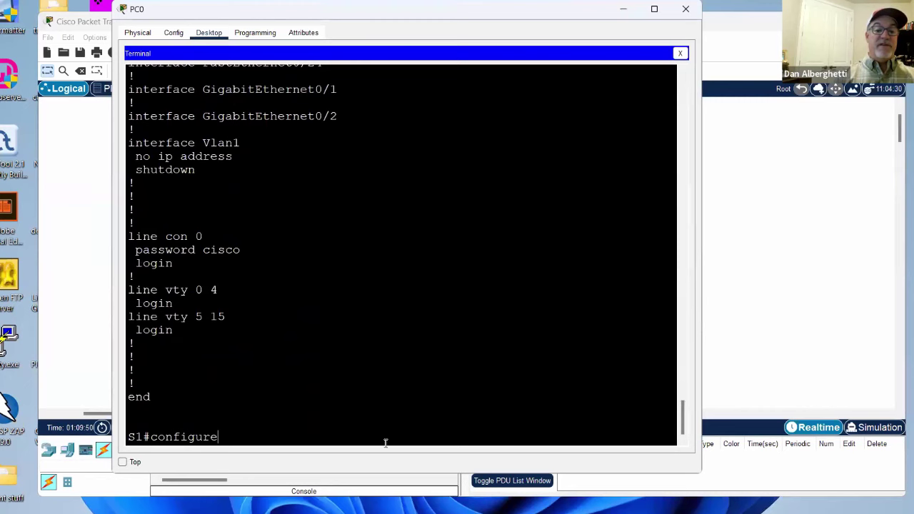
type("terminal")
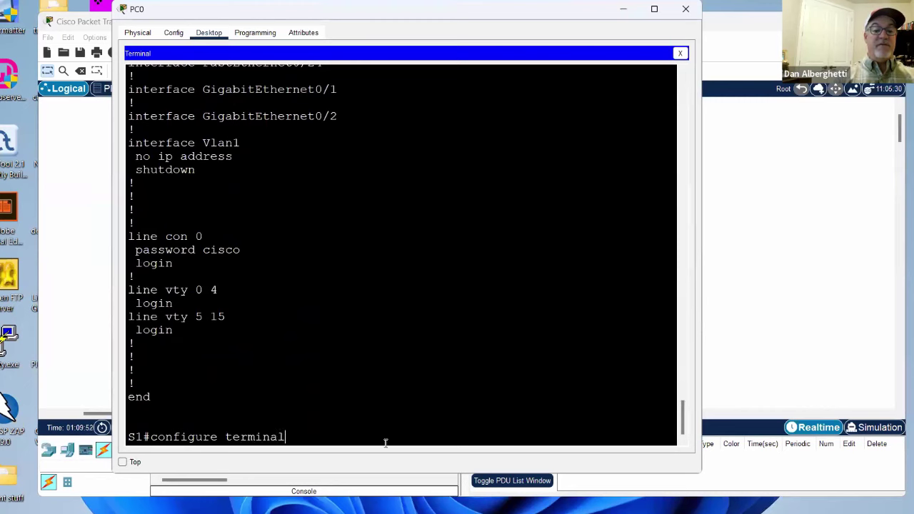
key("Return")
Step: List options with 'service ?', enable service password-encryption, and exit to S1#
type("service")
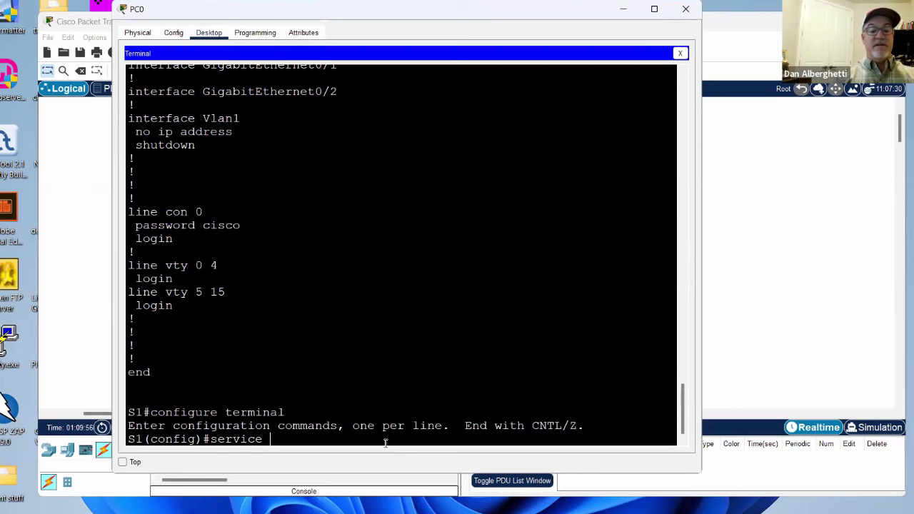
type(" ?")
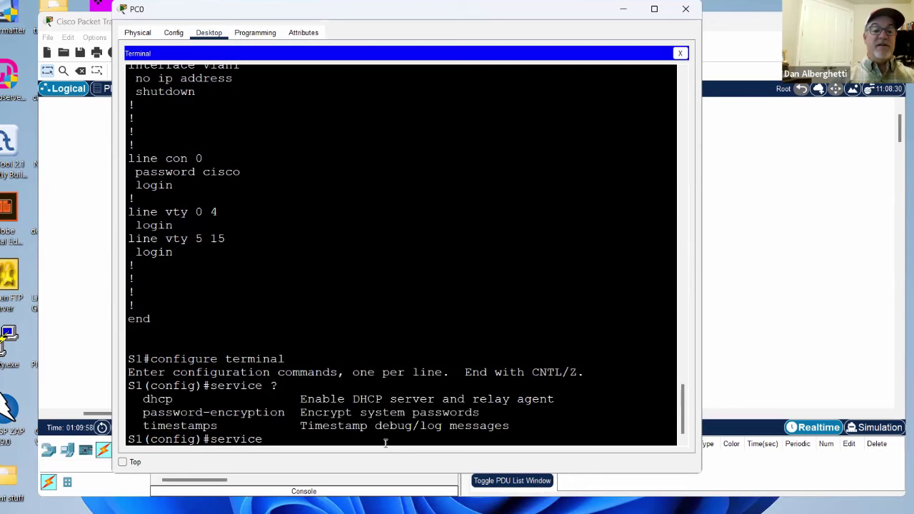
left_click_drag(141, 412, 292, 411)
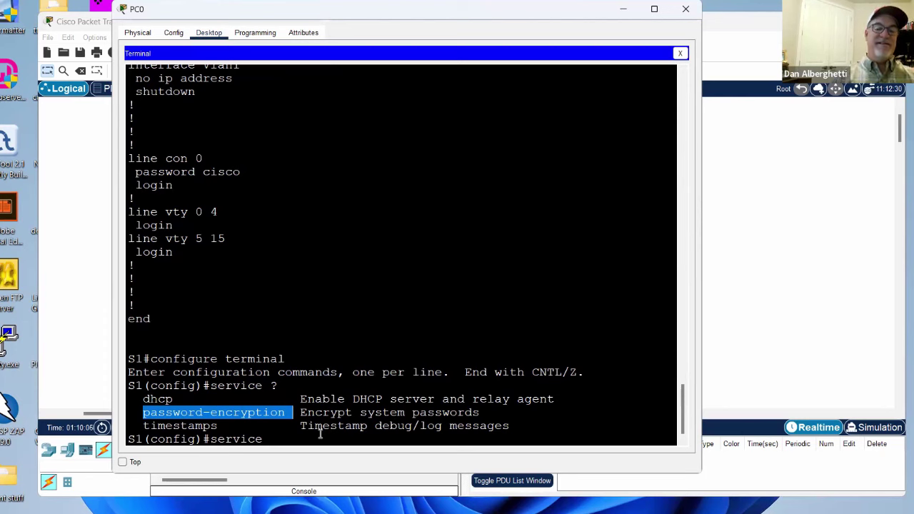
left_click(276, 439)
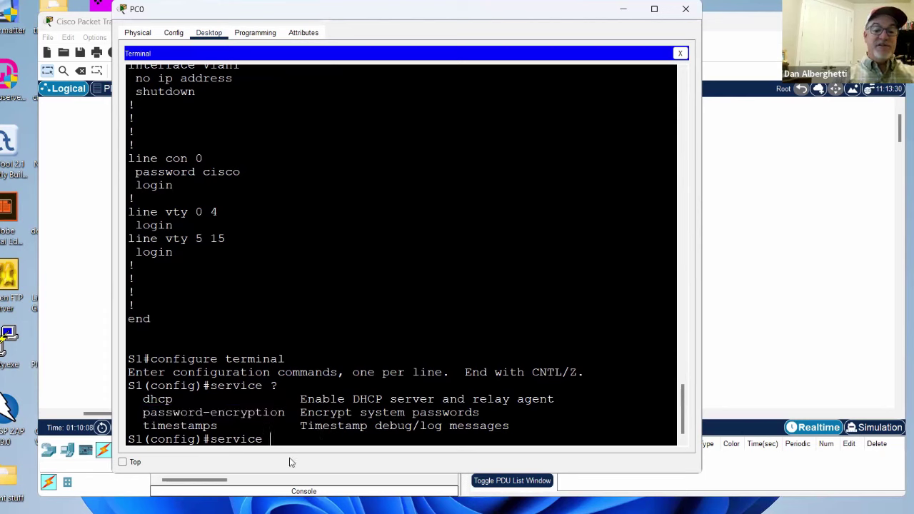
type("pass")
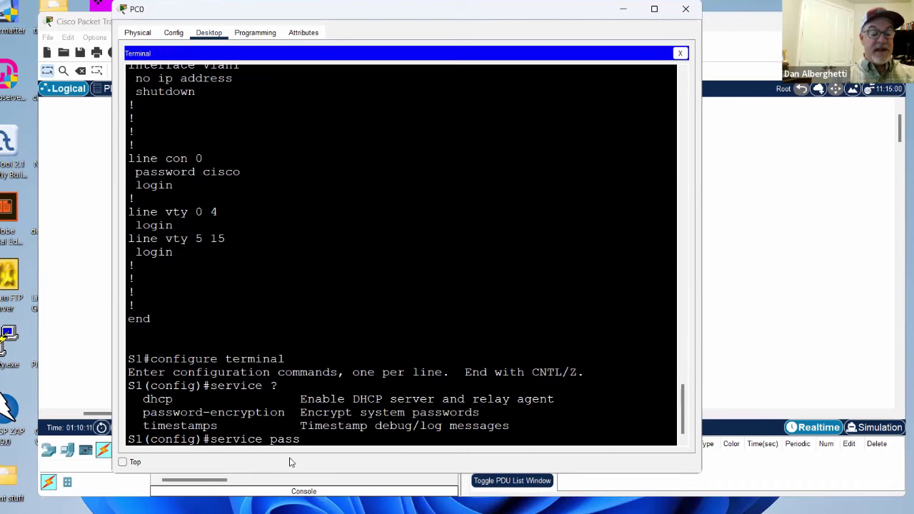
key("Tab")
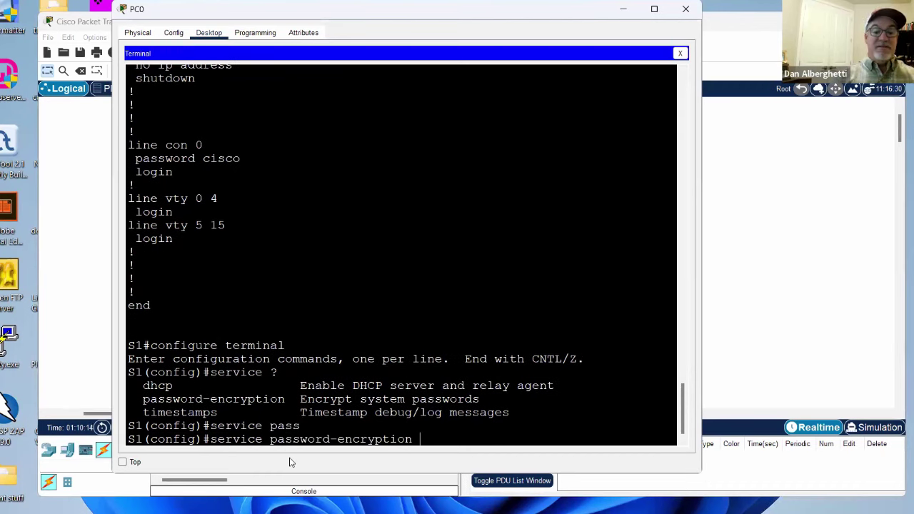
key("Return")
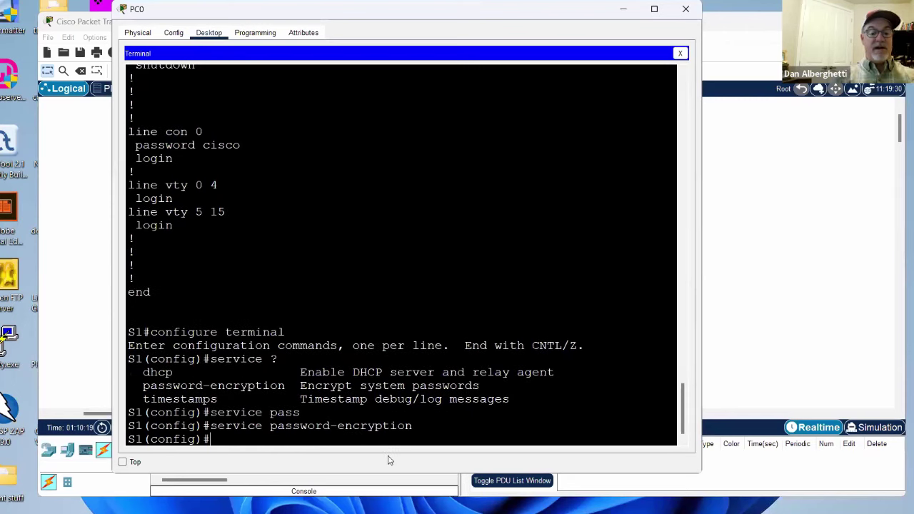
key("Return")
type("exit")
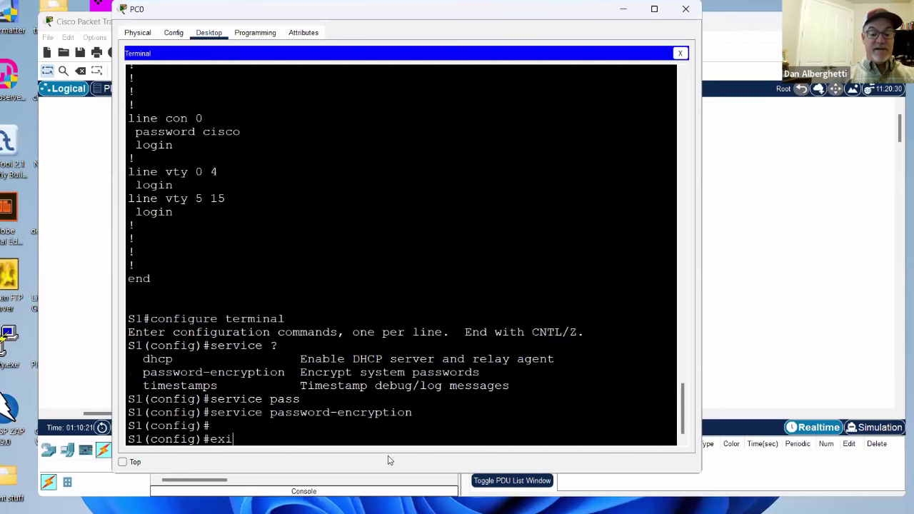
key("Return")
key("Return")
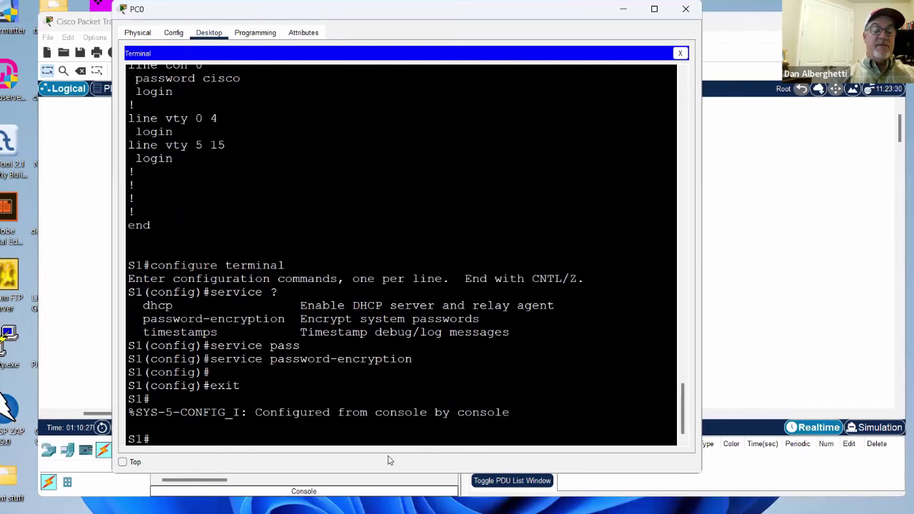
Step: Save the configuration with write mem
type("write mem")
key("Return")
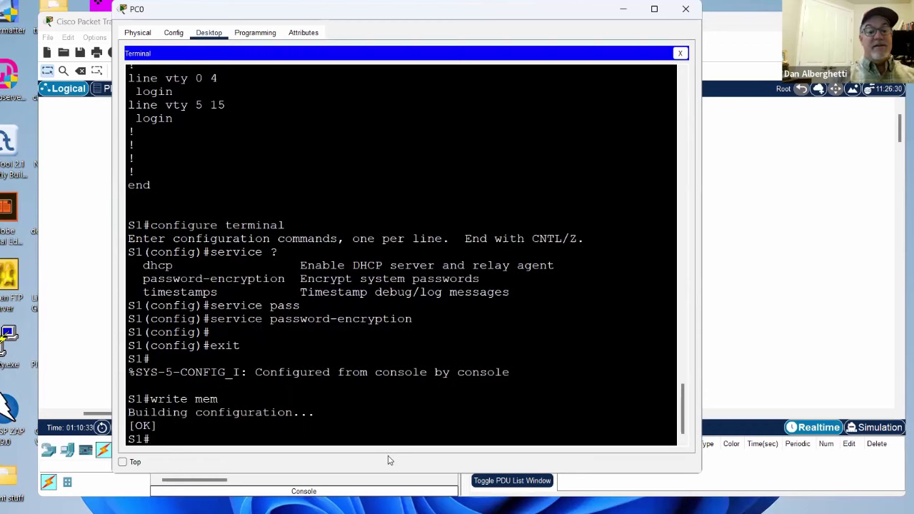
left_click_drag(150, 399, 221, 399)
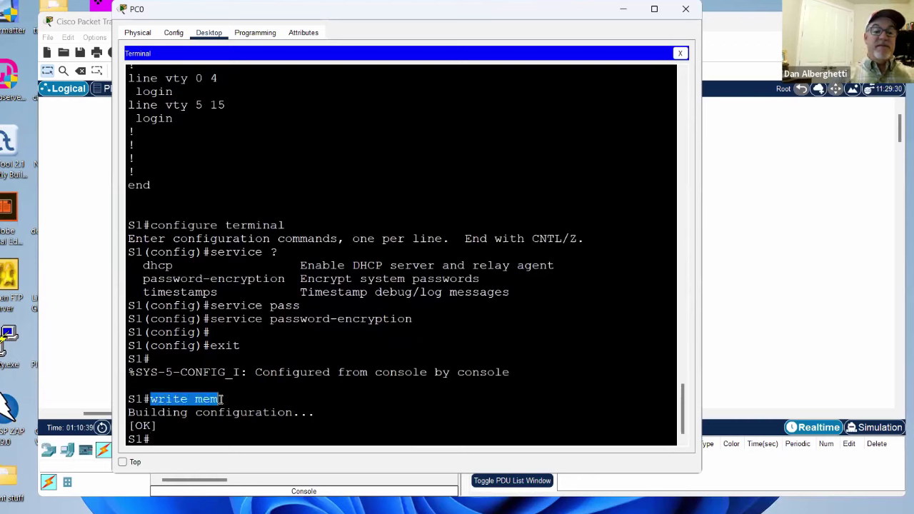
left_click(197, 438)
Step: Save again with copy running-config startup-config, accepting the startup-config destination
type("copy runn")
key("Tab")
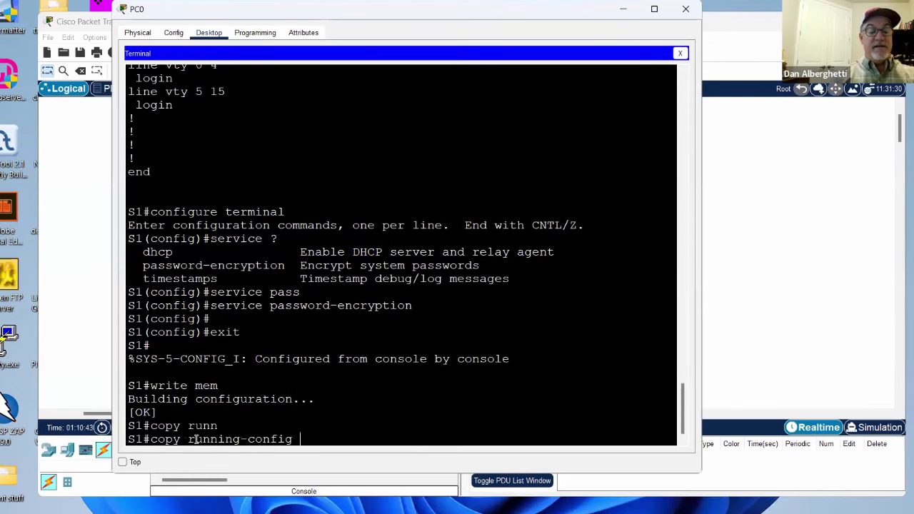
type("start")
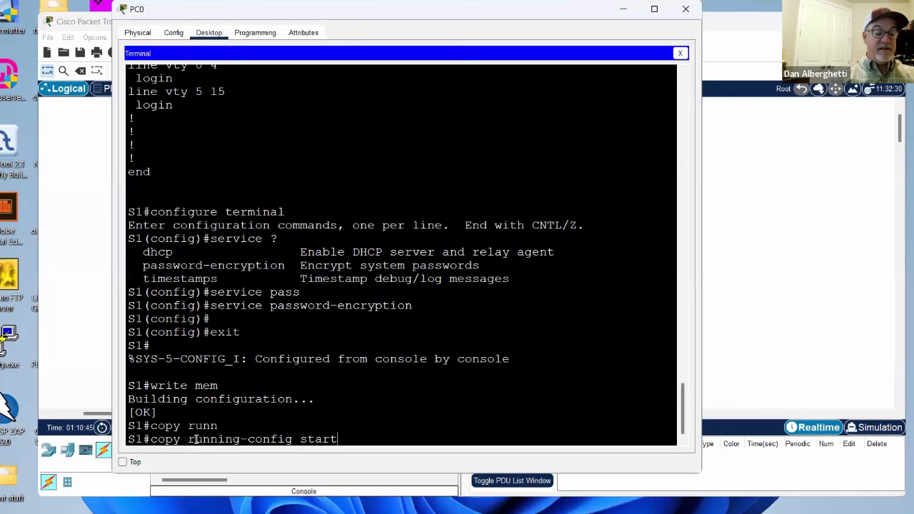
key("Tab")
key("Return")
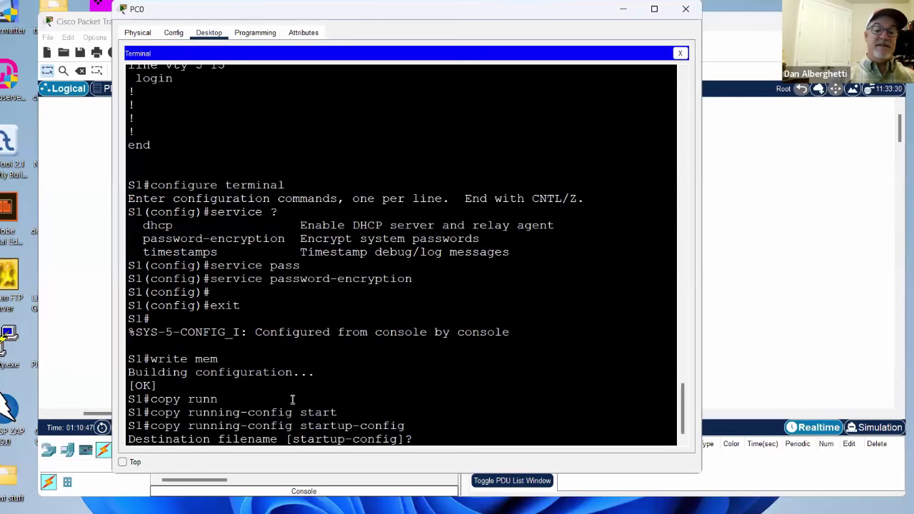
key("Return")
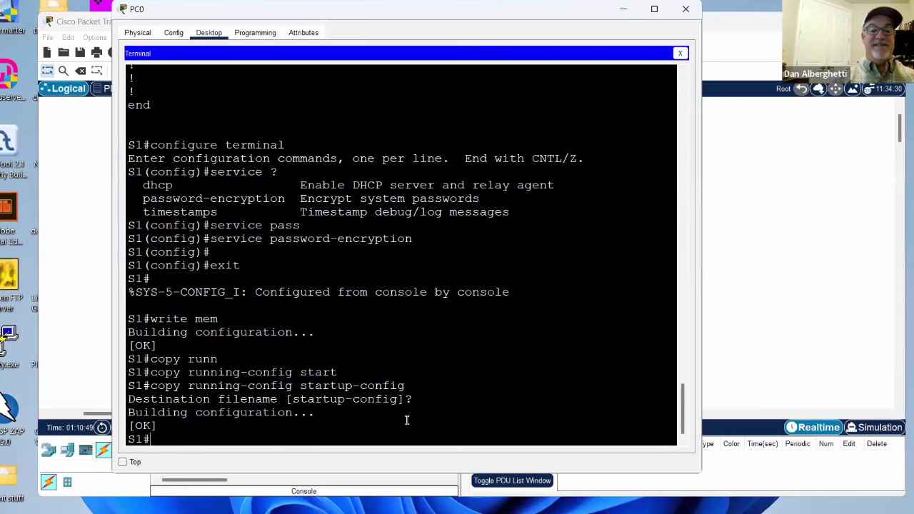
left_click_drag(152, 385, 407, 386)
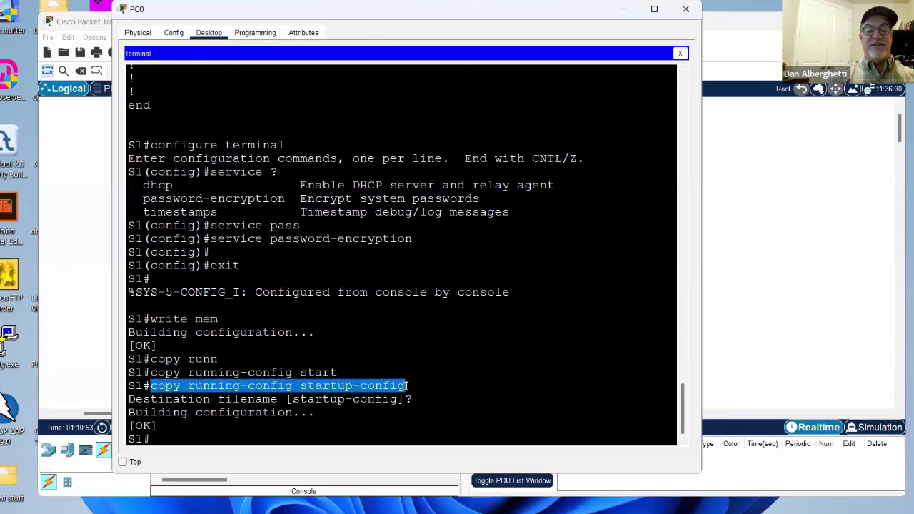
left_click(406, 385)
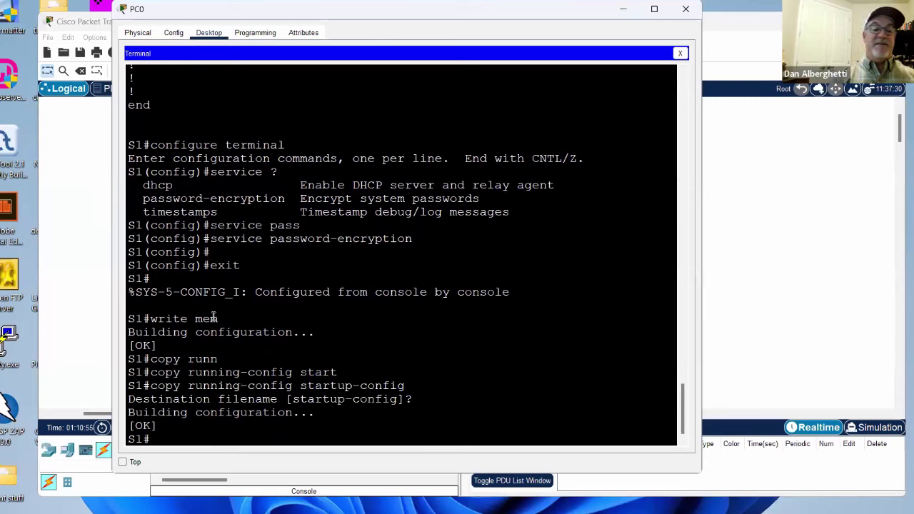
left_click_drag(218, 318, 150, 319)
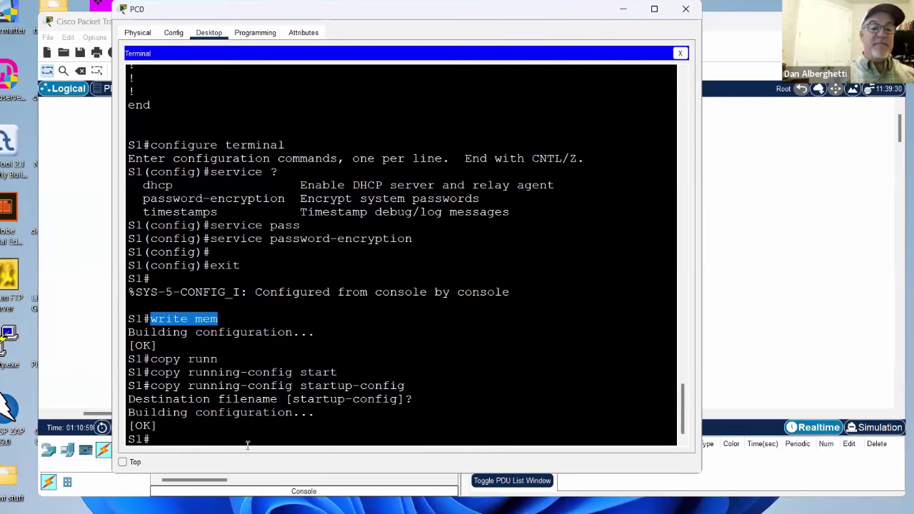
left_click(180, 435)
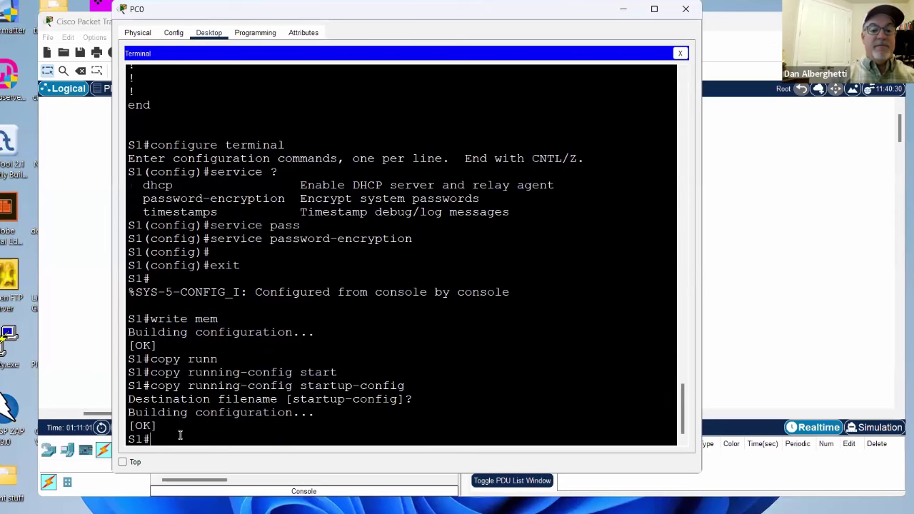
Step: Repeat write mem and copy run start twice, accepting startup-config each time
type("write mem")
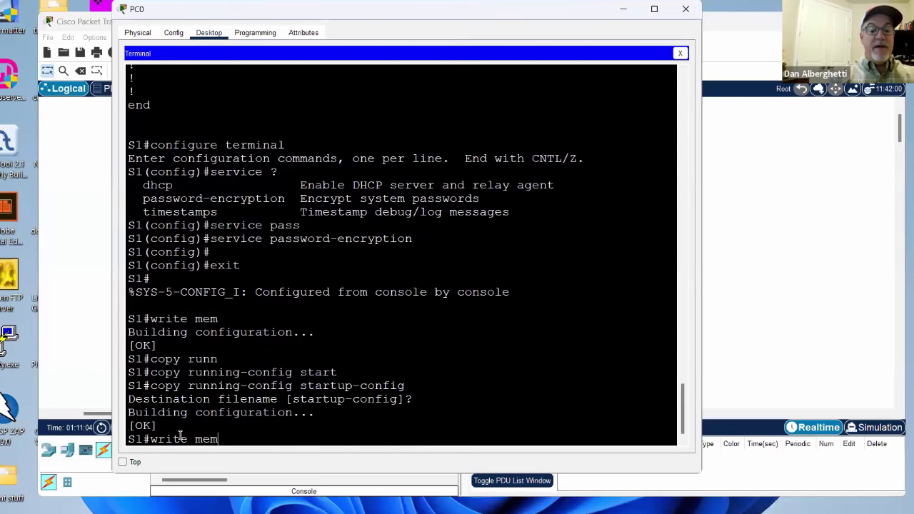
key("Return")
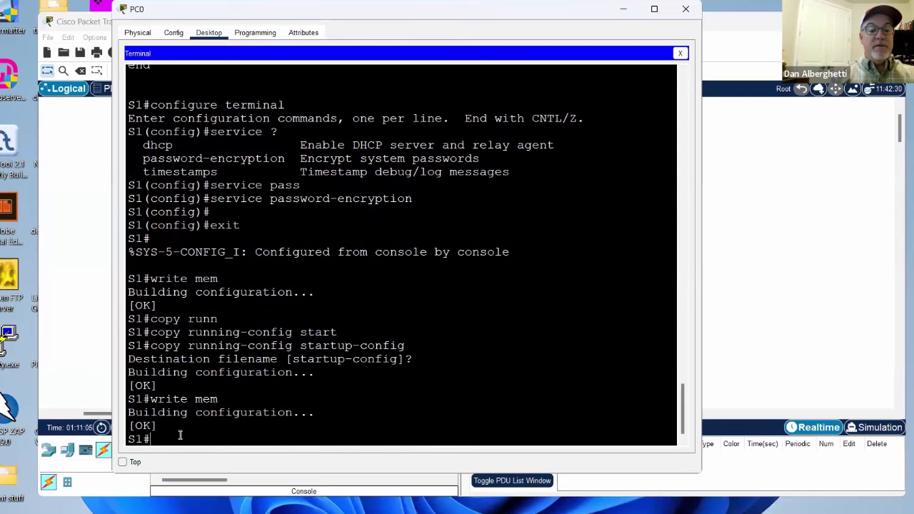
type("copy run start")
key("Return")
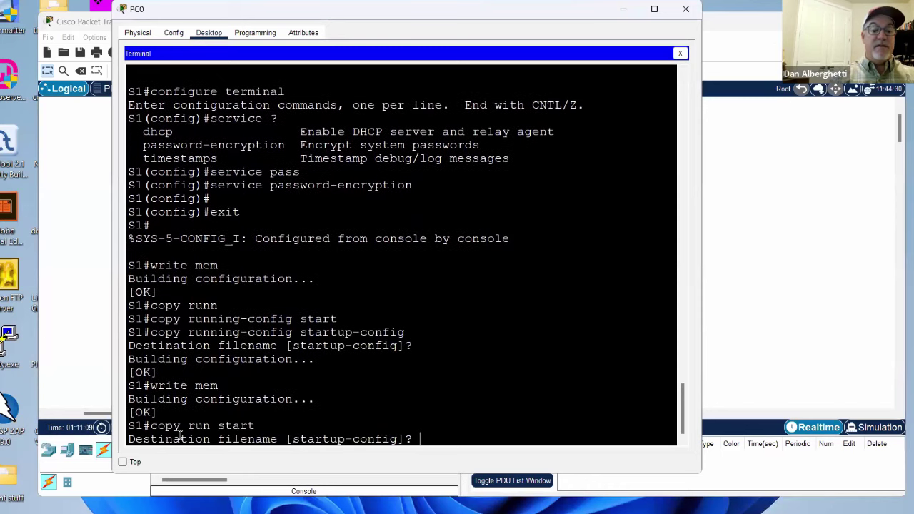
key("Return")
key("Up")
key("Up")
key("Up")
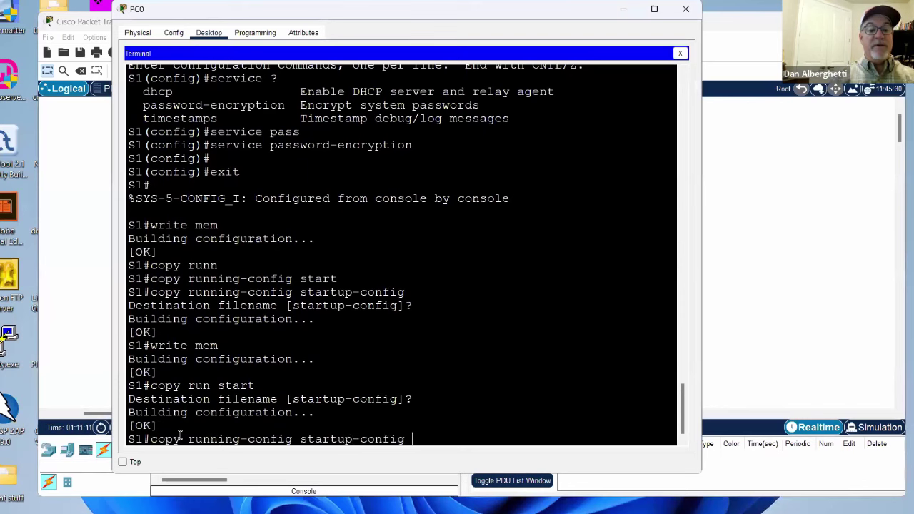
key("Return")
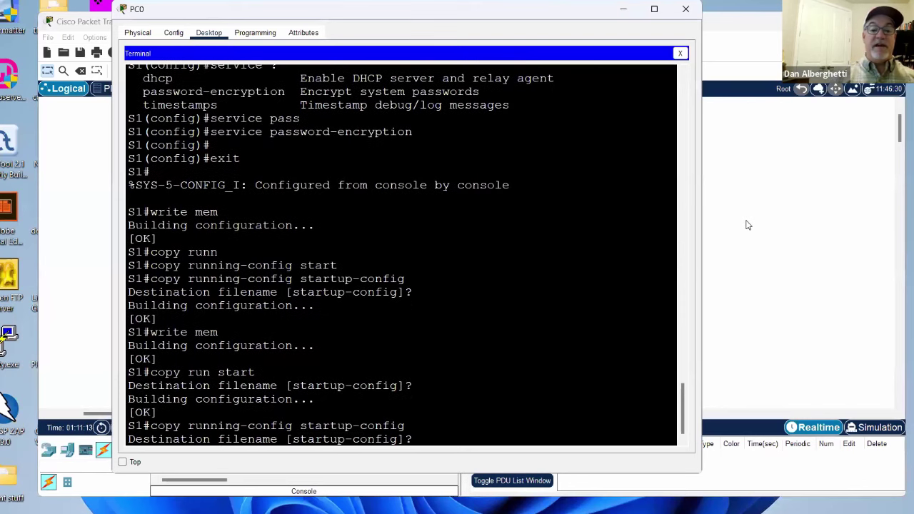
key("Return")
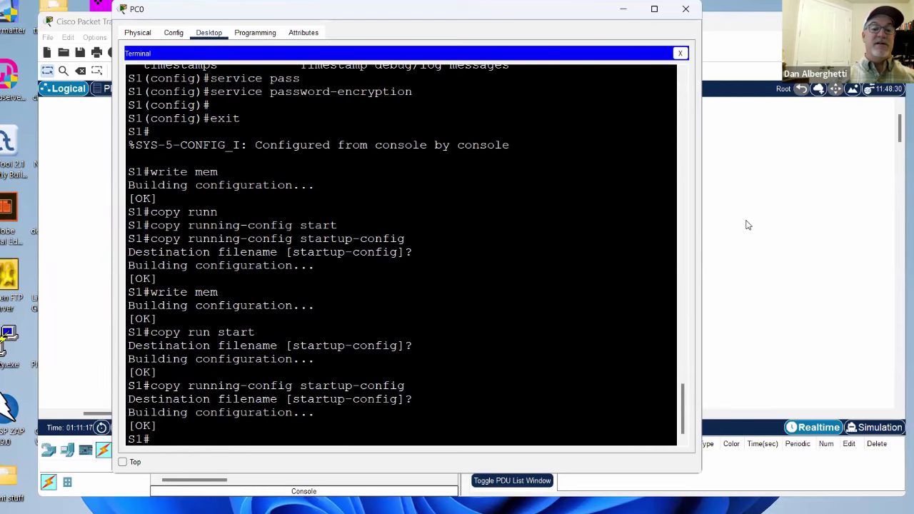
key("Return")
Step: Run show run and highlight the type 5 enable secret hash
type("show run")
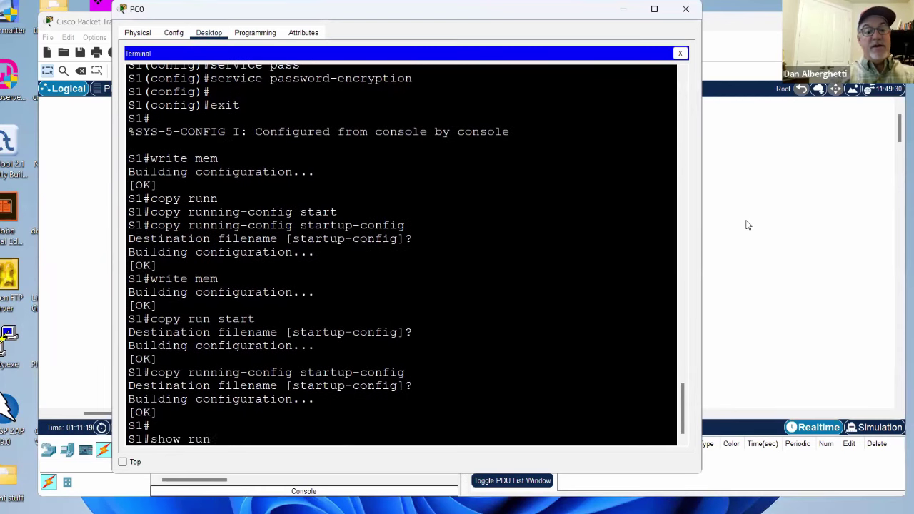
key("Return")
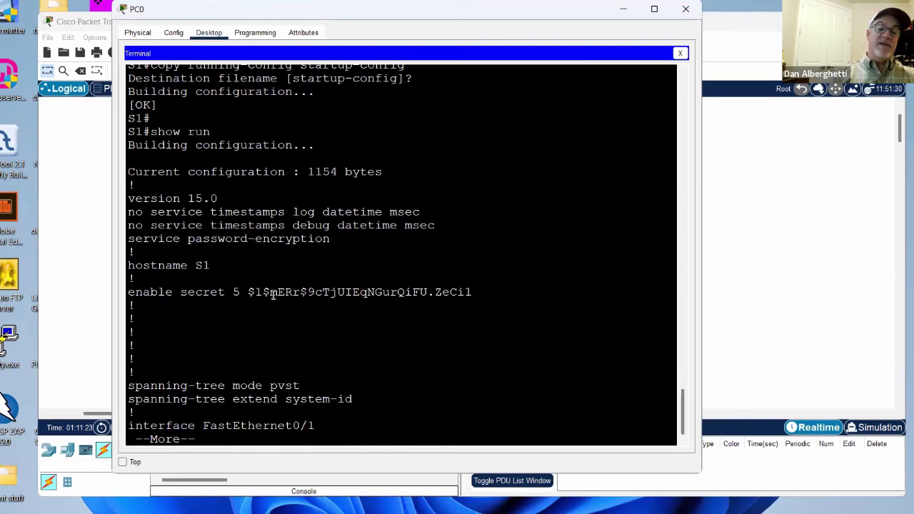
left_click_drag(248, 291, 488, 288)
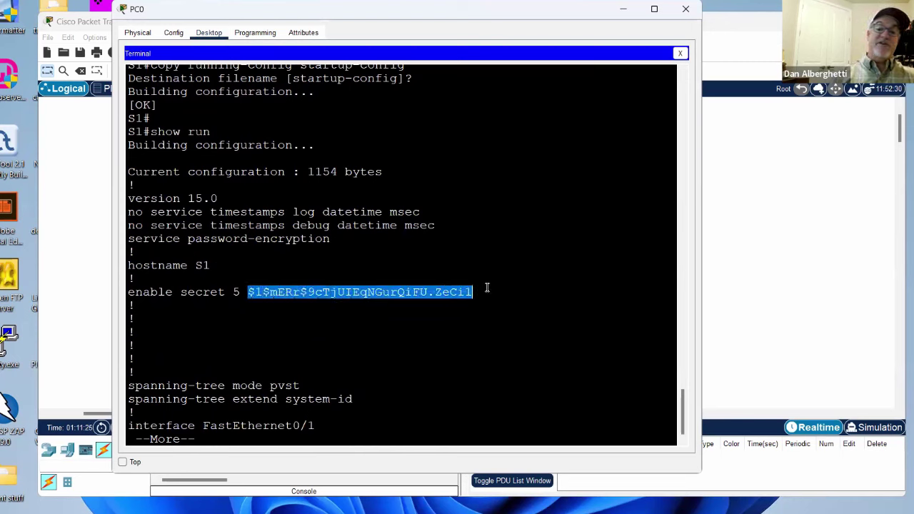
left_click(404, 333)
left_click_drag(235, 293, 243, 288)
left_click(359, 357)
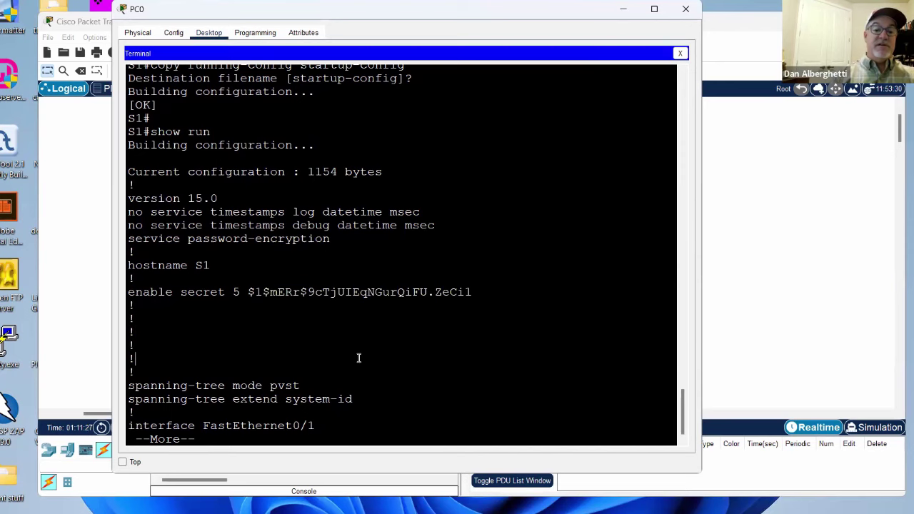
Step: Page to the end and highlight the console password line and its type 7 marker
key("space")
key("space")
key("space")
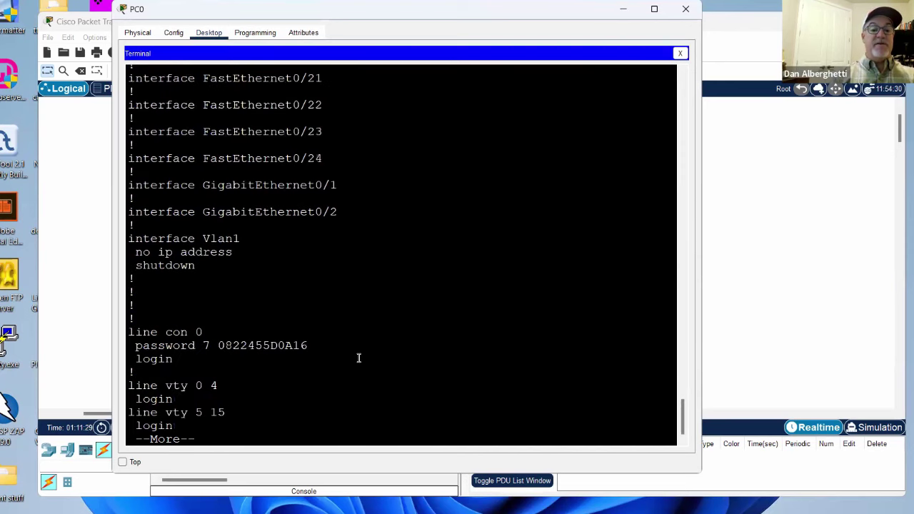
key("space")
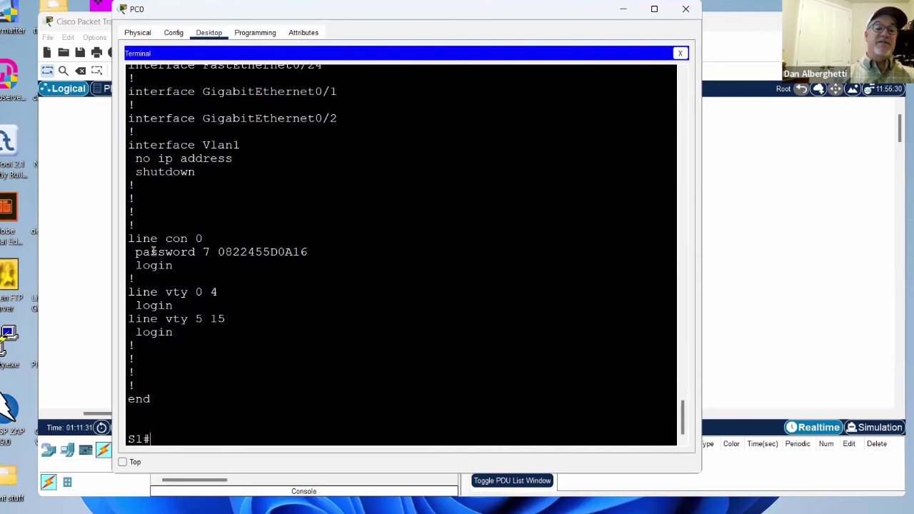
left_click_drag(135, 251, 308, 252)
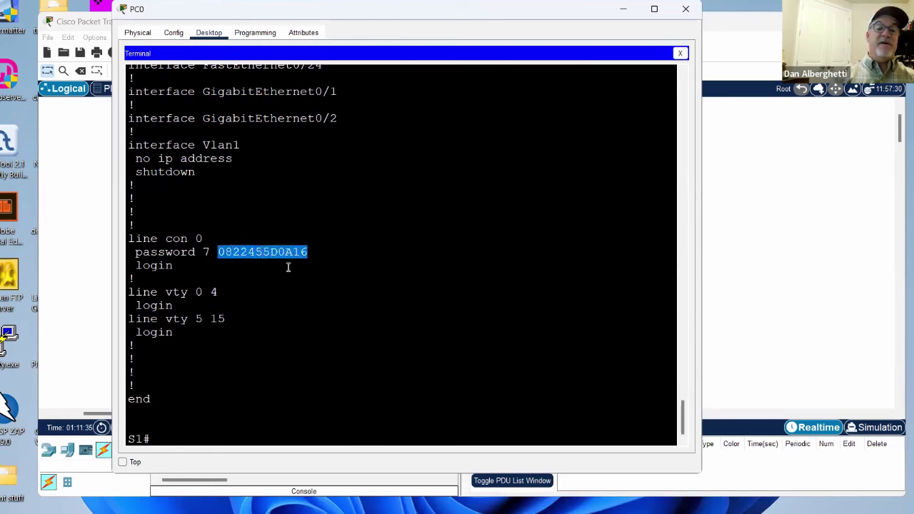
left_click(288, 267)
left_click_drag(195, 251, 212, 250)
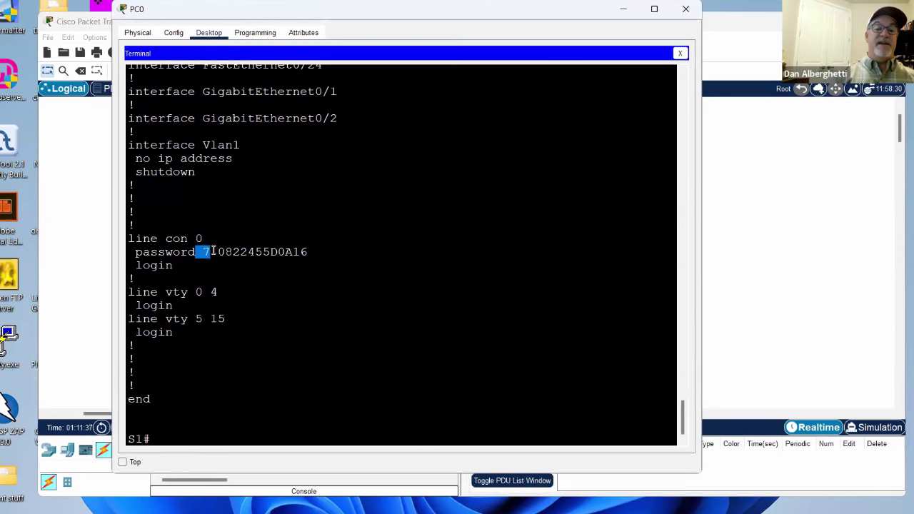
left_click(215, 252)
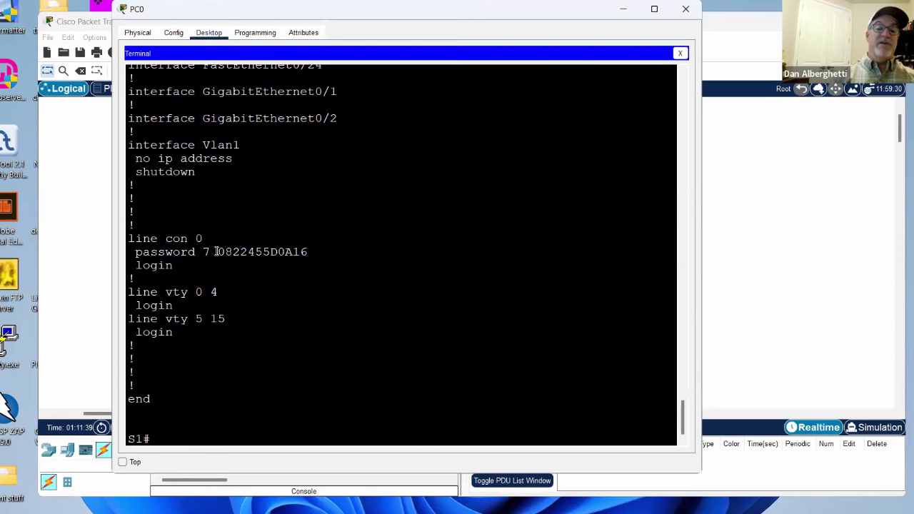
Step: Copy the type 7 console password string and switch to Chrome
double_click(300, 251)
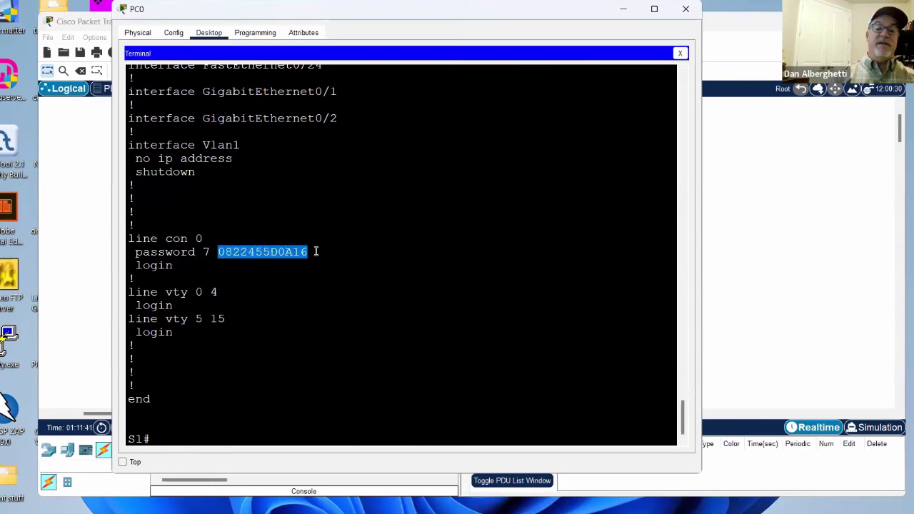
left_click(290, 293)
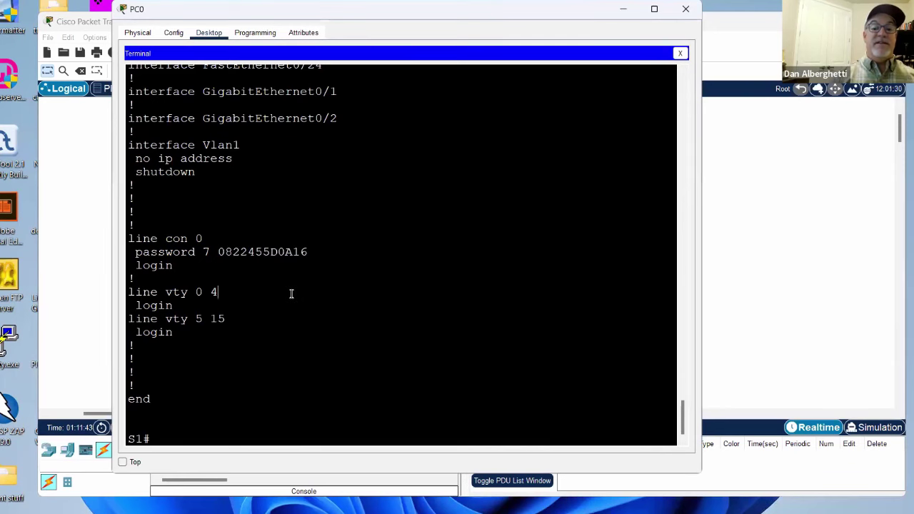
left_click_drag(220, 253, 311, 251)
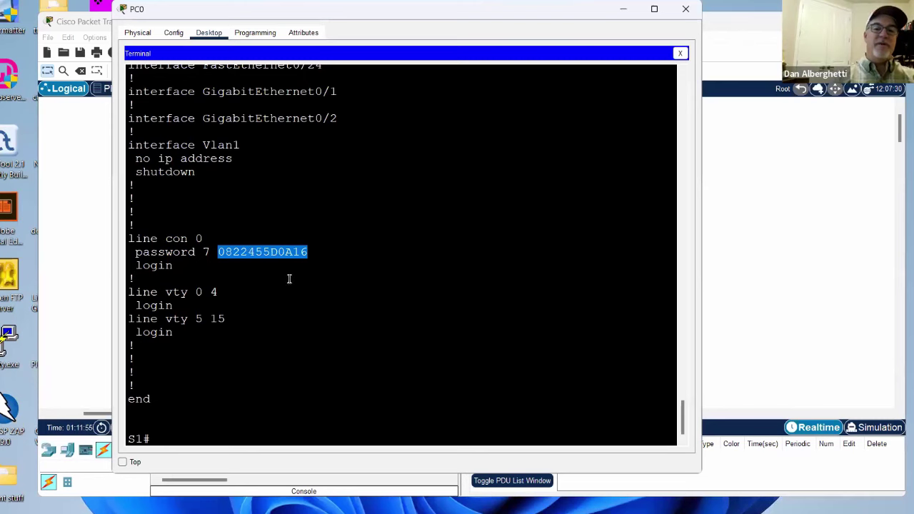
left_click(221, 251)
left_click_drag(219, 251, 307, 252)
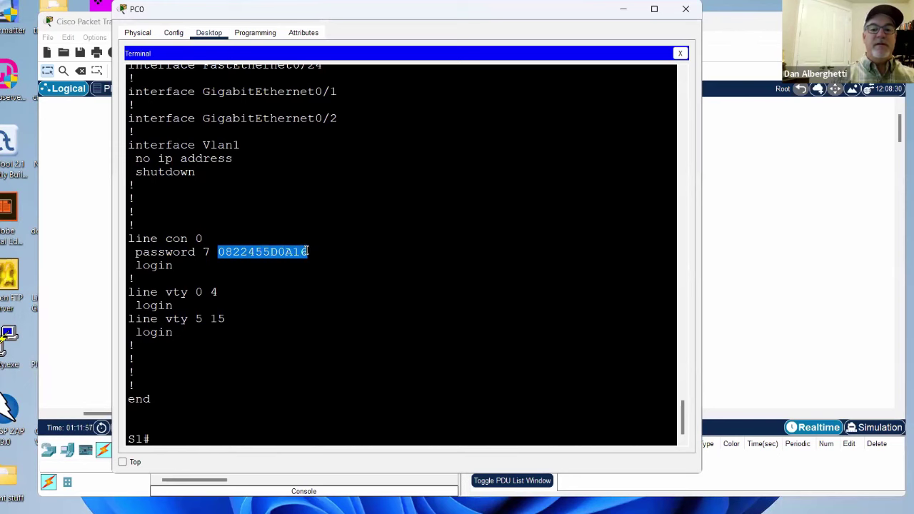
right_click(294, 256)
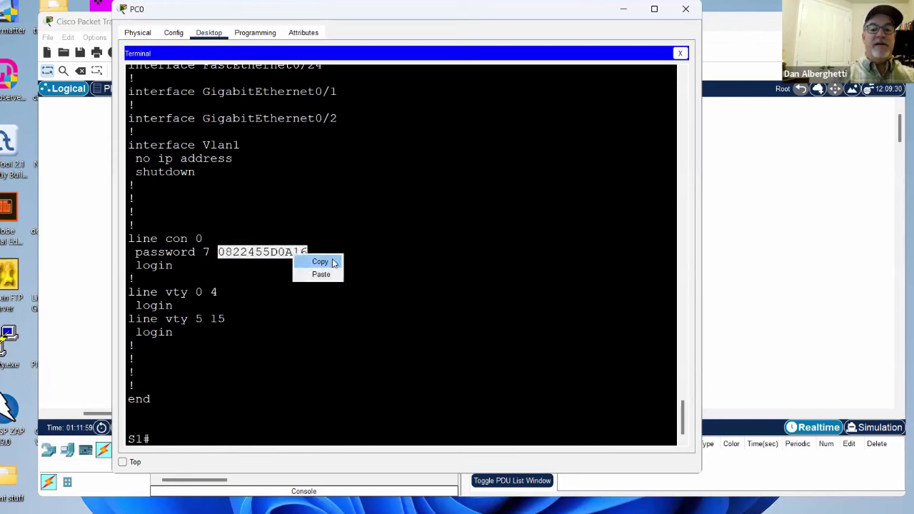
left_click(326, 261)
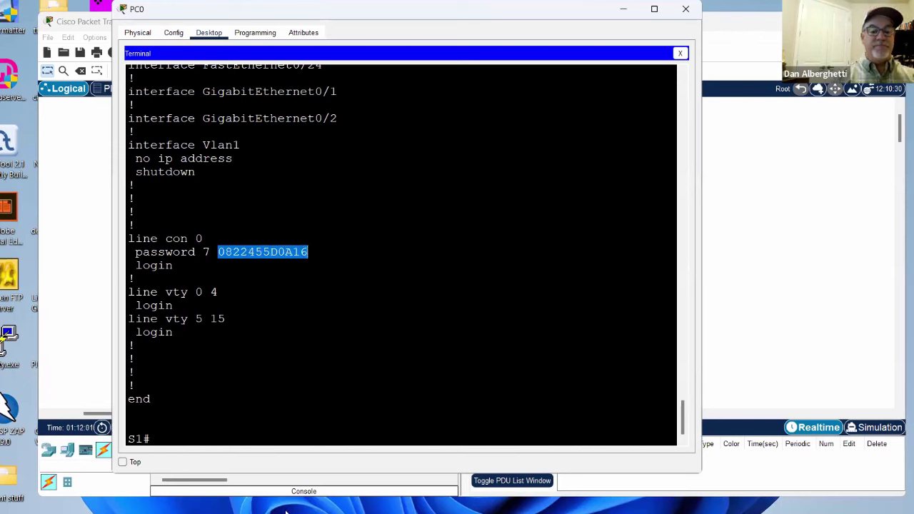
left_click(3, 398)
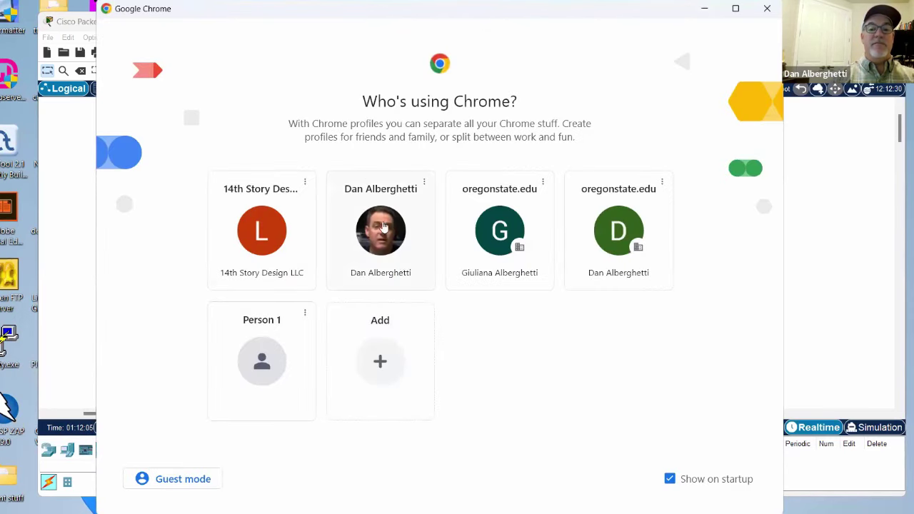
Step: Pick the Chrome profile, open a new tab and type the search 'type 7 p'
left_click(384, 225)
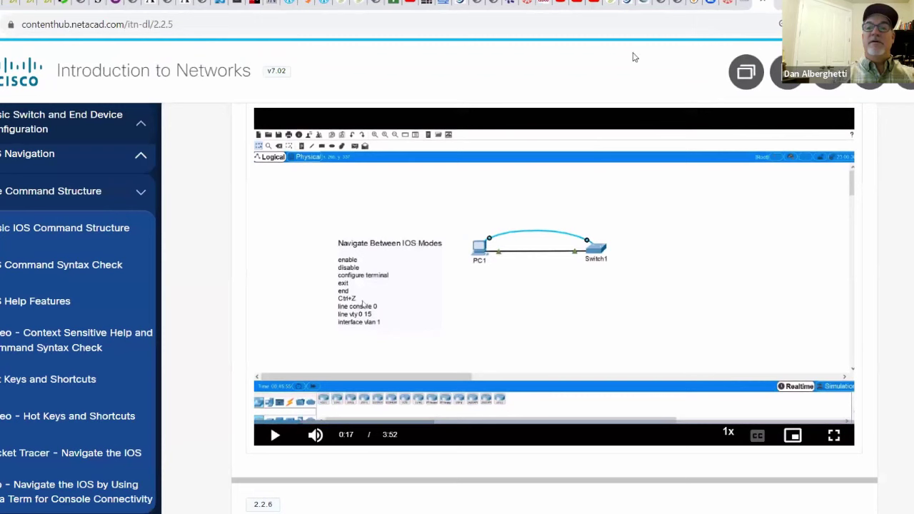
key("ctrl+t")
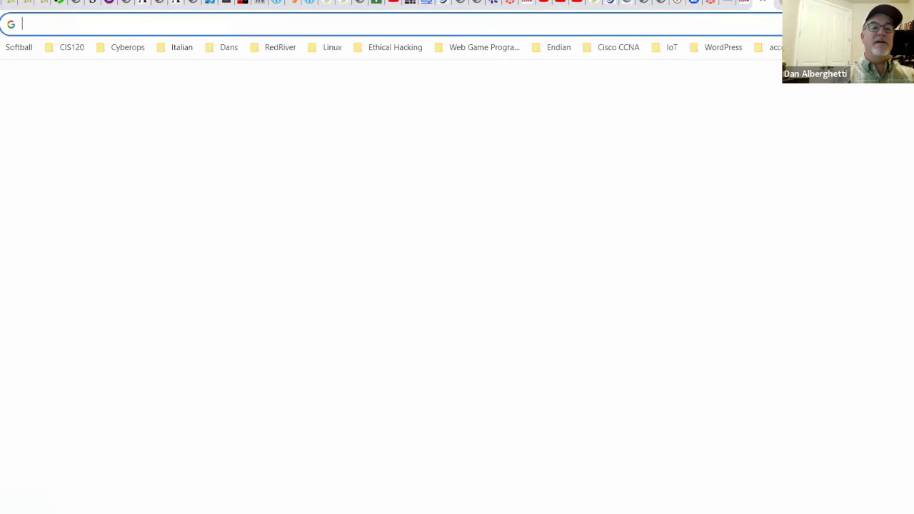
type("type c")
key("BackSpace")
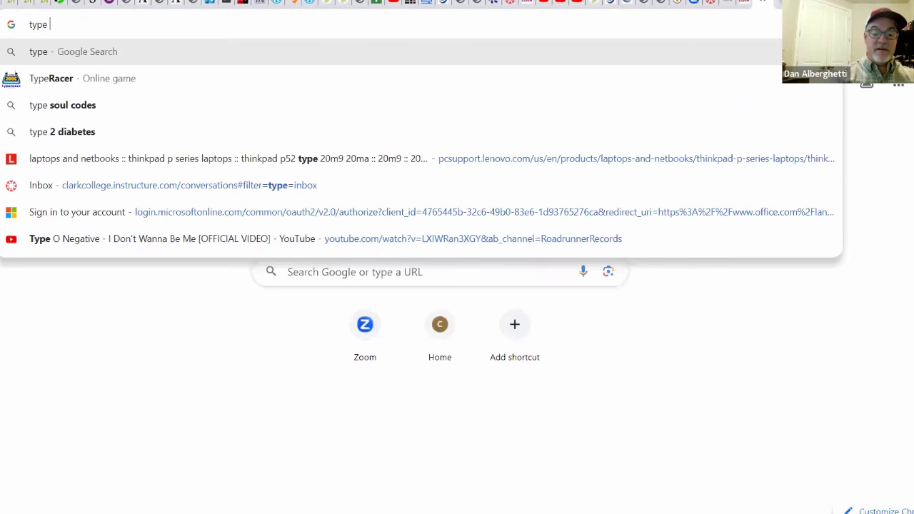
type("7 p")
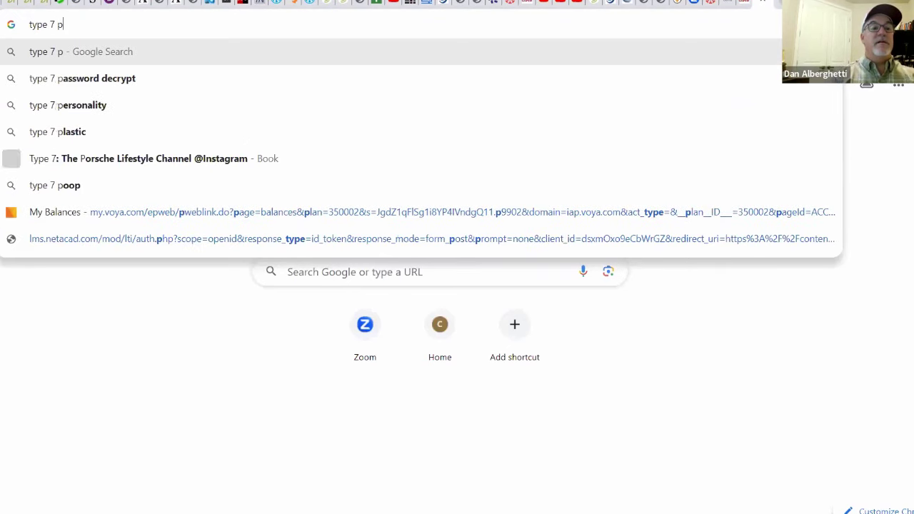
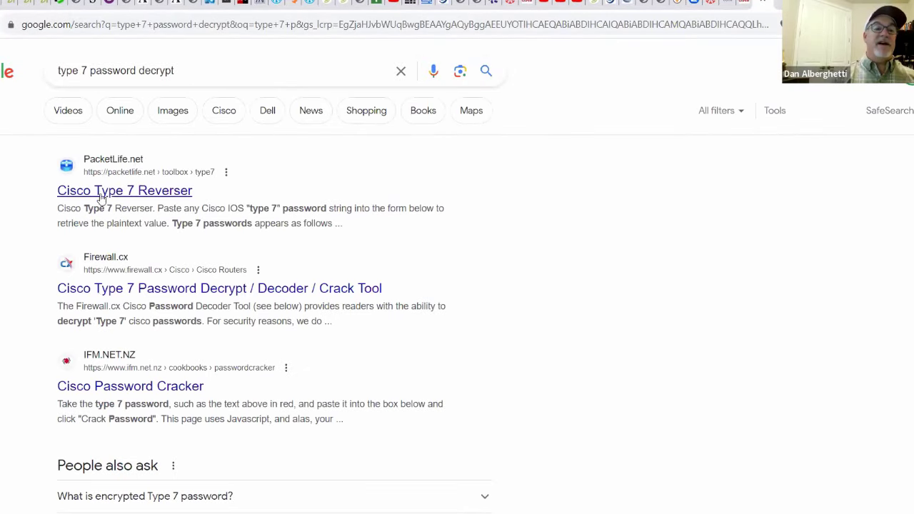
Step: Decode the switch's type 7 console password hash to plaintext with PacketLife's Type 7 Reverser
left_click(166, 196)
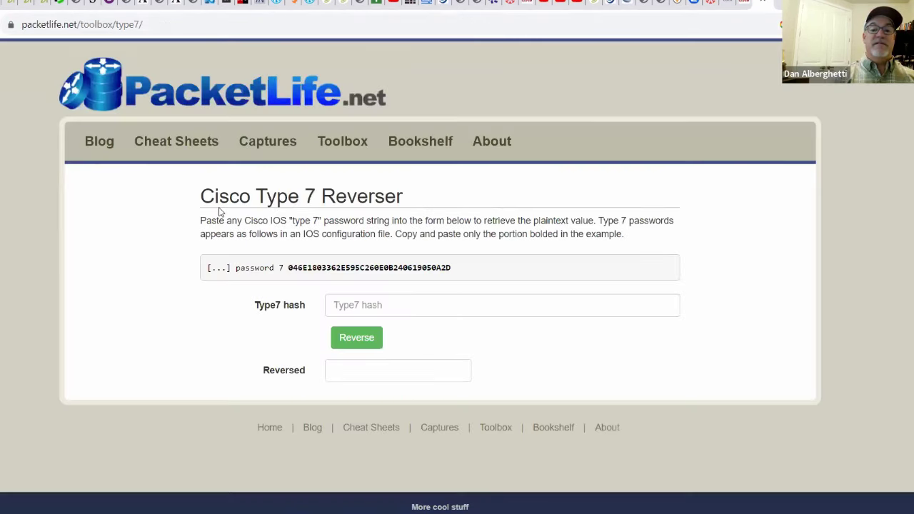
left_click(340, 307)
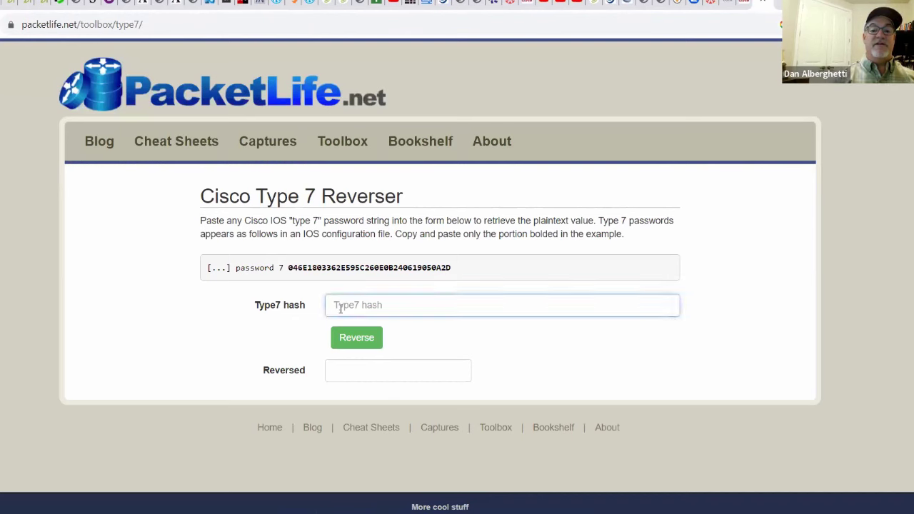
type("0822455D0A16")
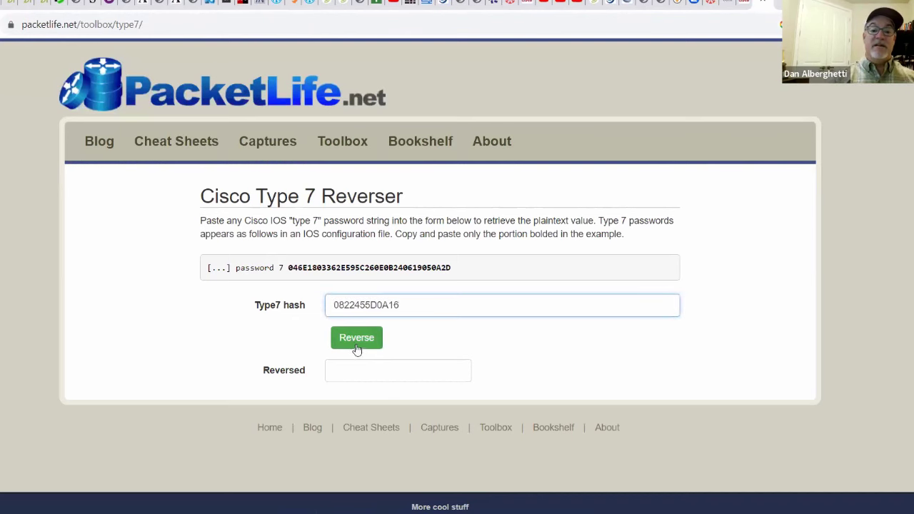
left_click(361, 342)
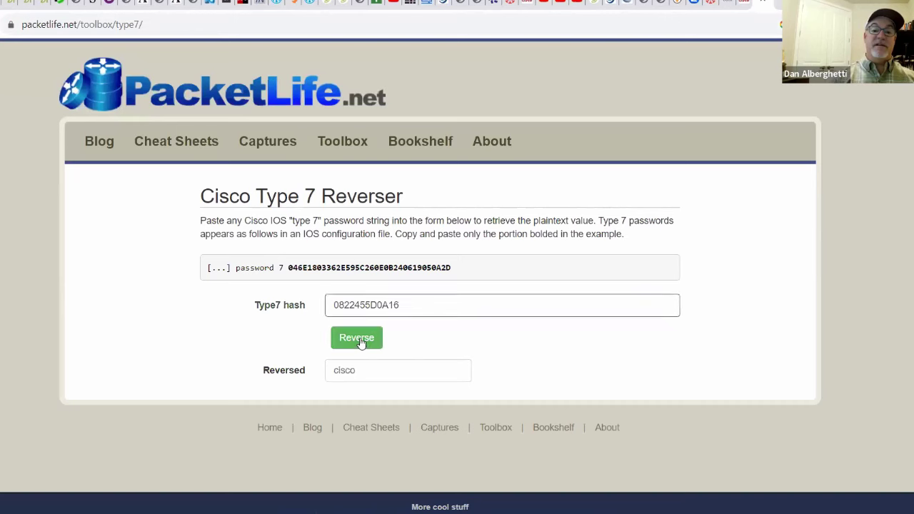
left_click_drag(411, 307, 330, 306)
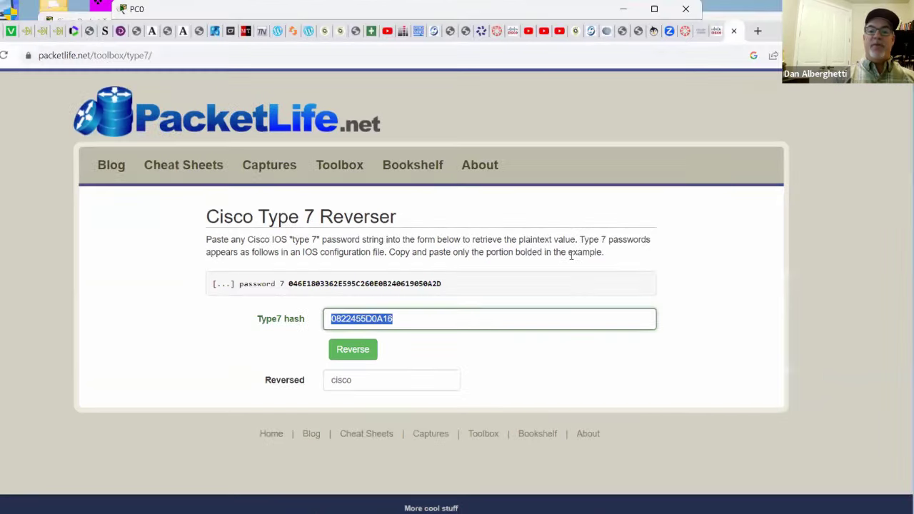
Step: Return to PC0's switch console in Packet Tracer and refresh the prompt
left_click(390, 434)
left_click(391, 434)
key("Return")
key("Return")
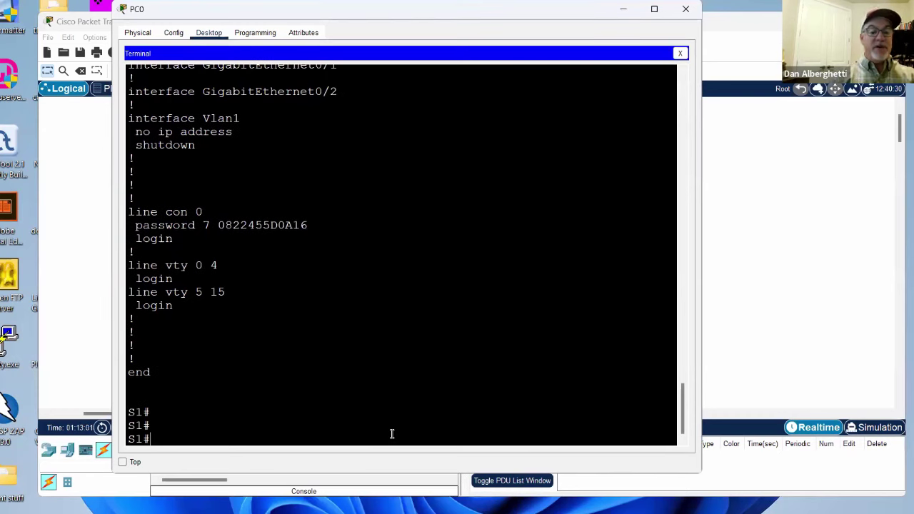
left_click_drag(685, 414, 679, 258)
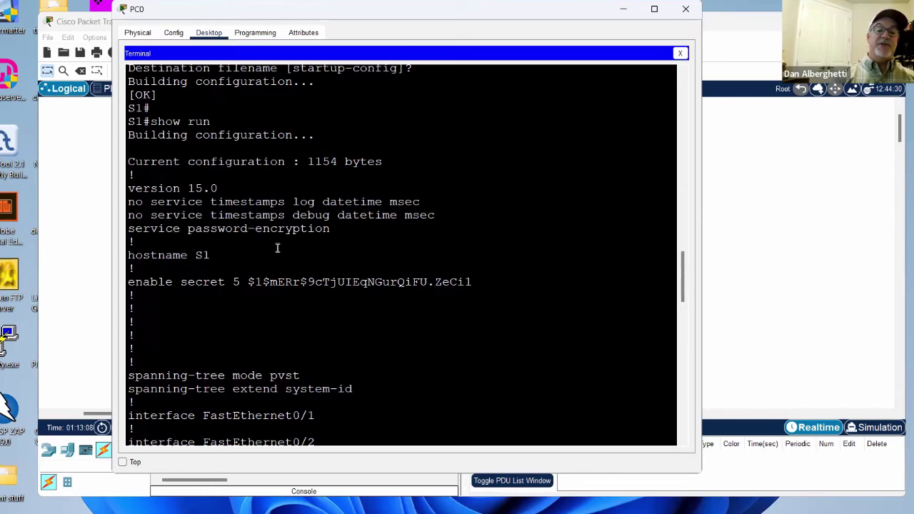
left_click_drag(128, 229, 331, 229)
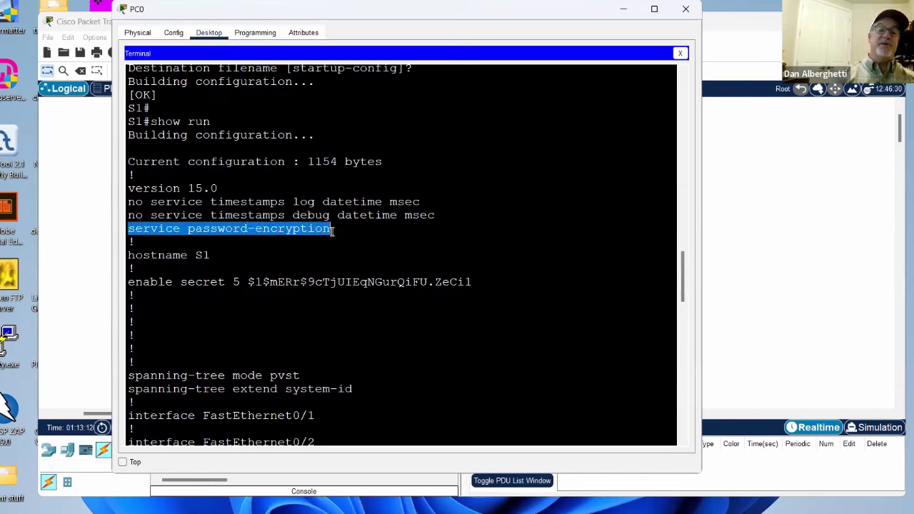
left_click(304, 254)
left_click_drag(129, 228, 337, 231)
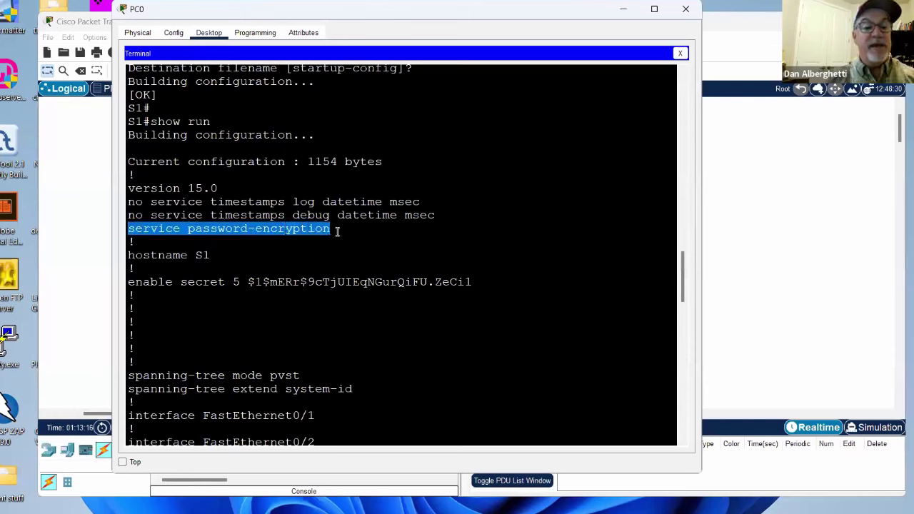
left_click(293, 202)
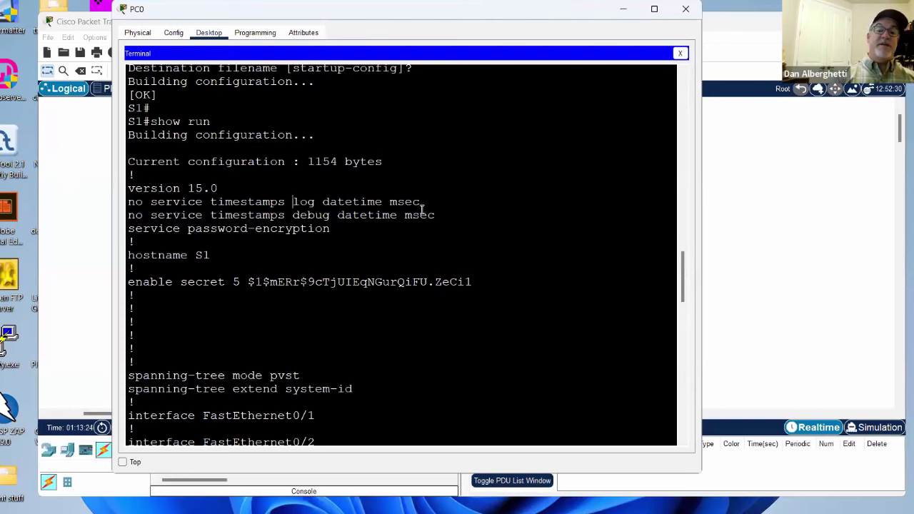
double_click(133, 202)
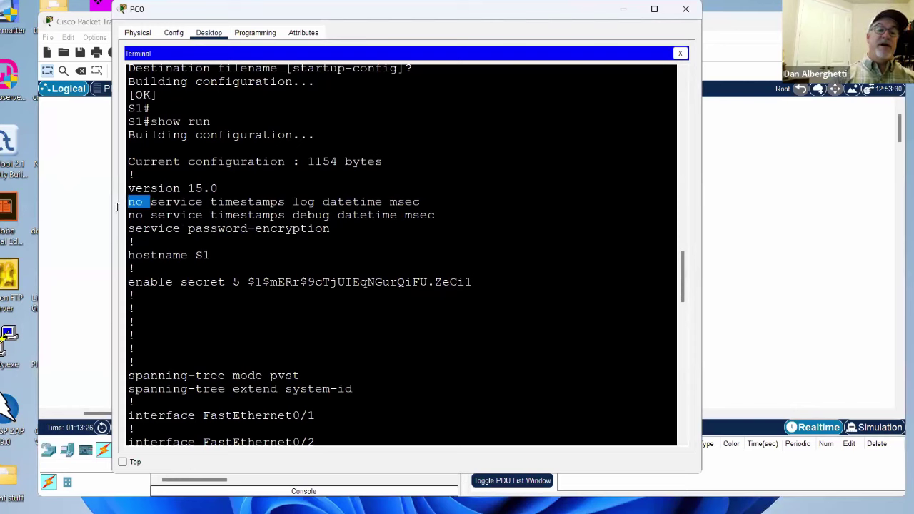
left_click_drag(177, 216, 437, 215)
left_click(151, 201)
left_click_drag(296, 197, 424, 202)
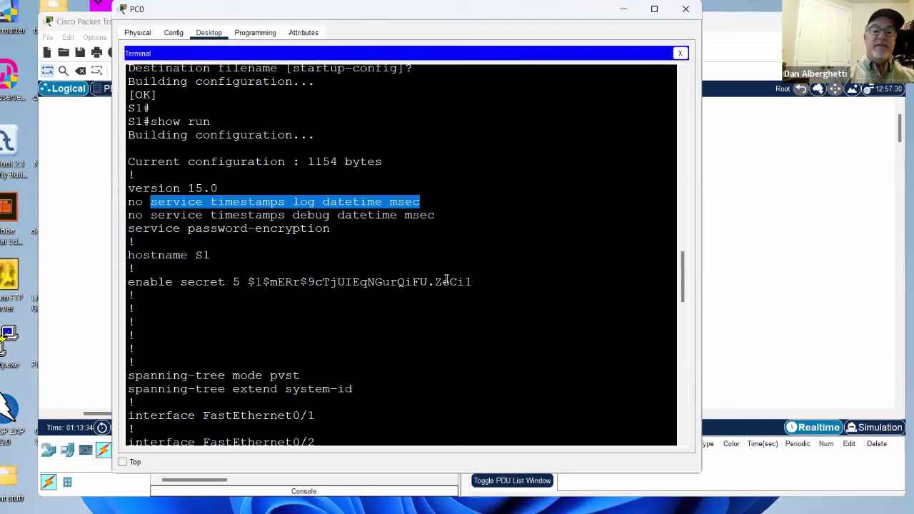
left_click(471, 336)
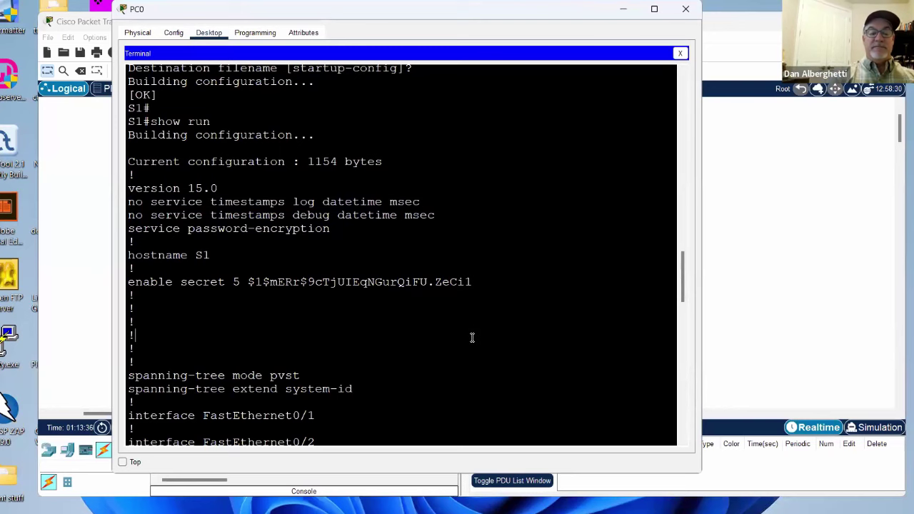
key("Return")
key("Return")
key("Return")
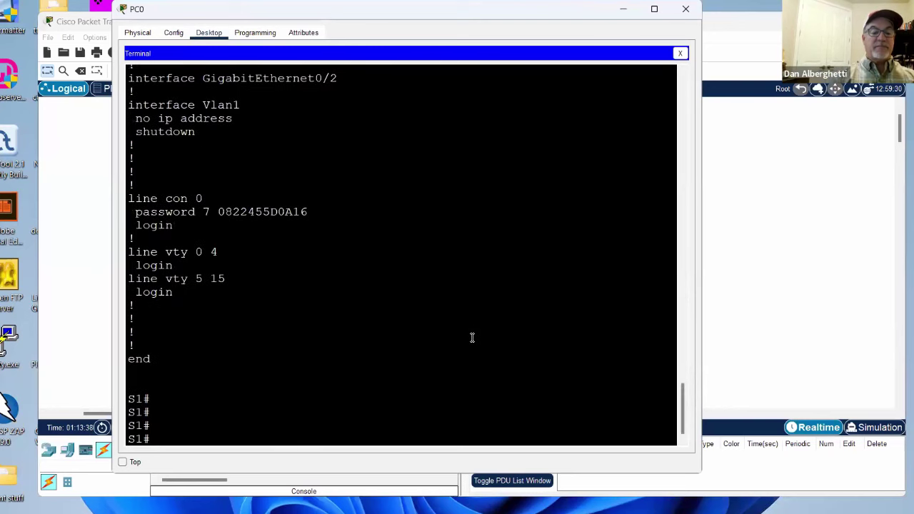
key("Return")
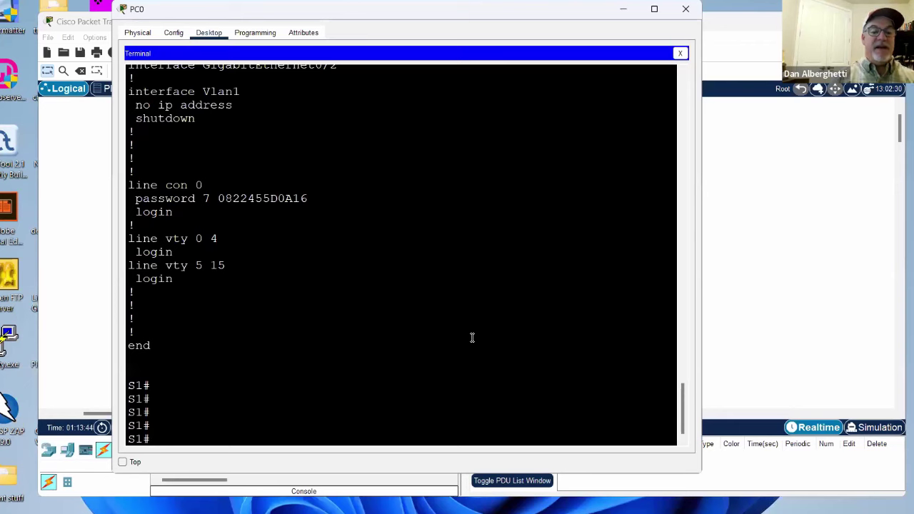
Step: Enter global configuration mode on S1 with configure terminal
type("cong")
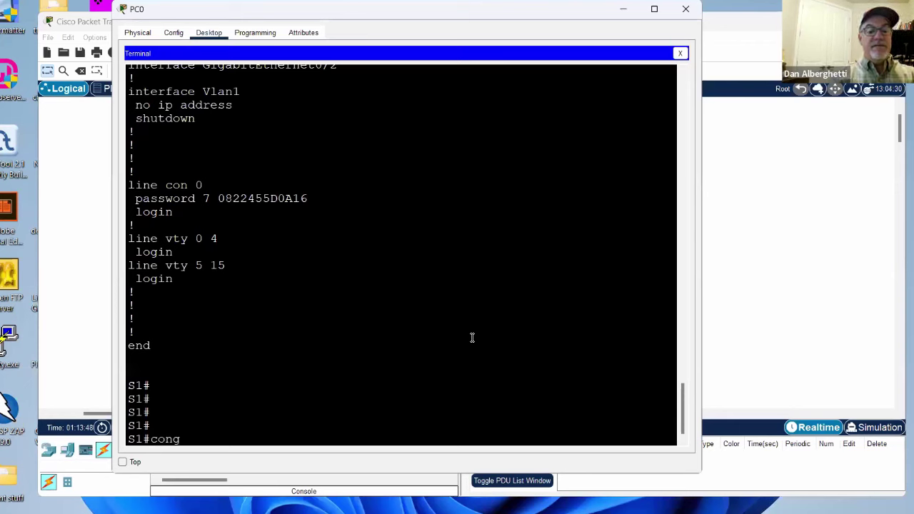
key("BackSpace")
key("BackSpace")
type("nf")
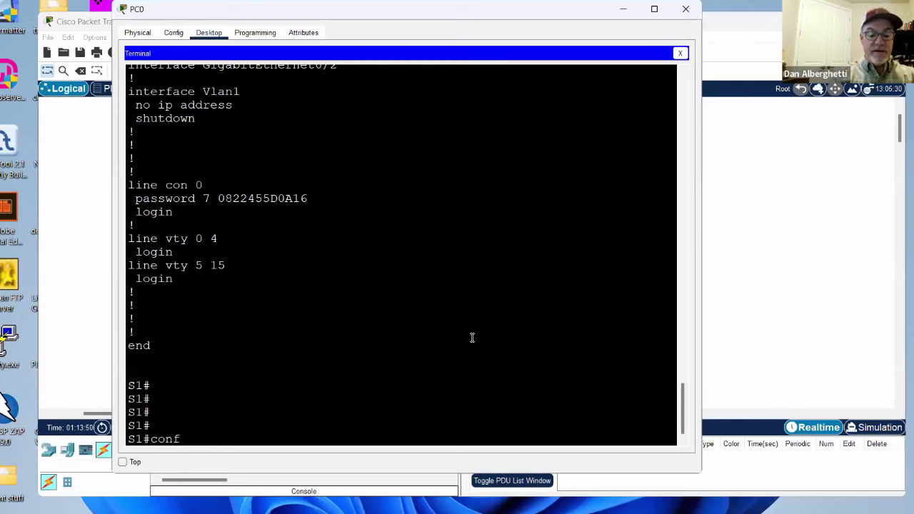
type("igure terminal")
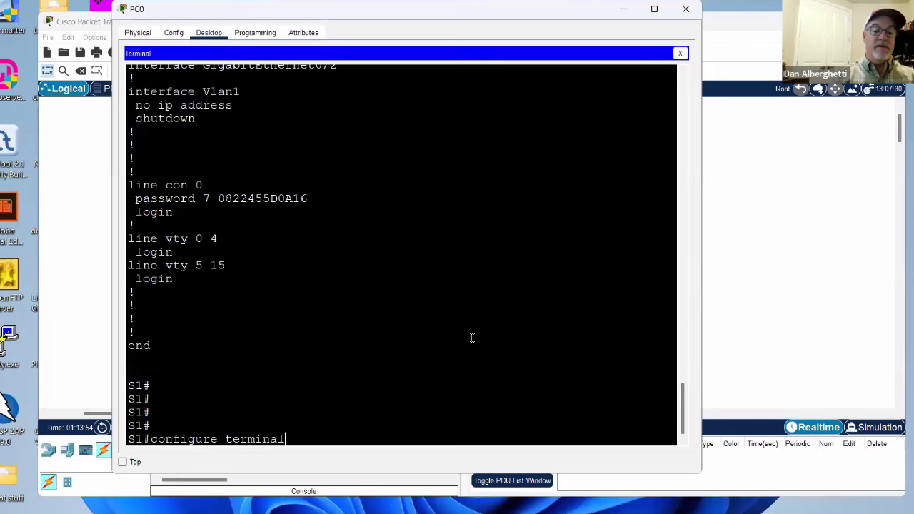
key("Return")
Step: Set banner motd "No unauthorized access is allowed. Violators will be prosecuted to the full extent of the law."
type("banner ")
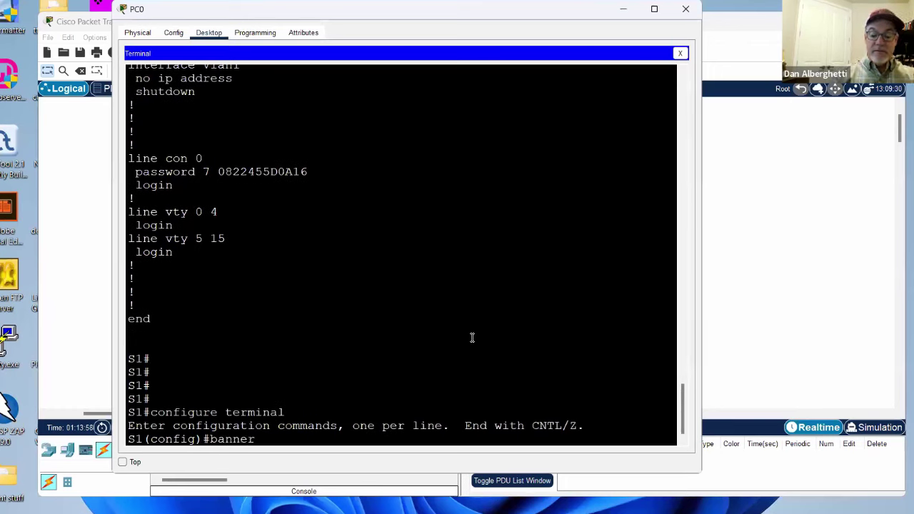
type("?")
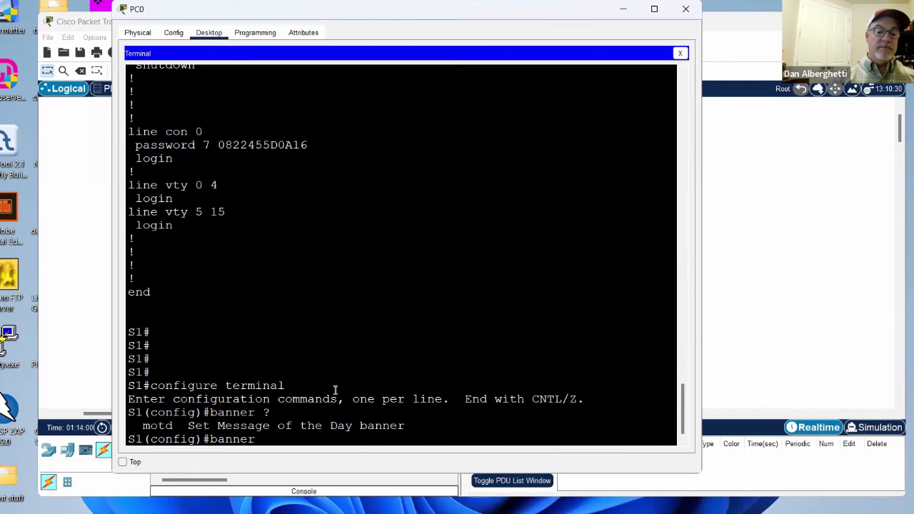
left_click_drag(142, 425, 174, 425)
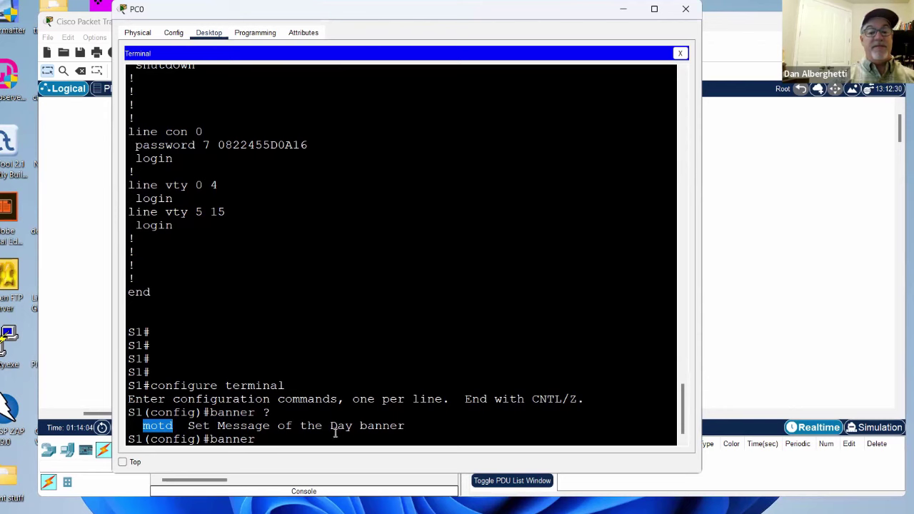
type("motd")
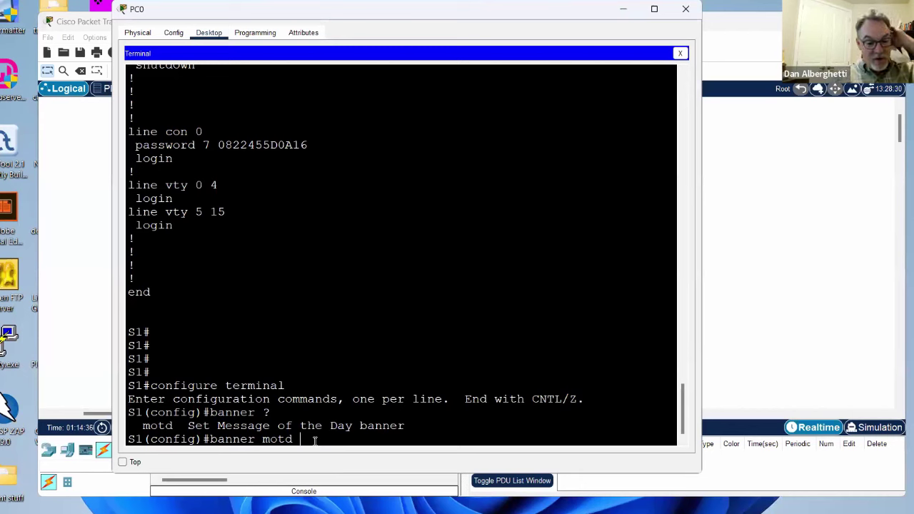
type("\"No un")
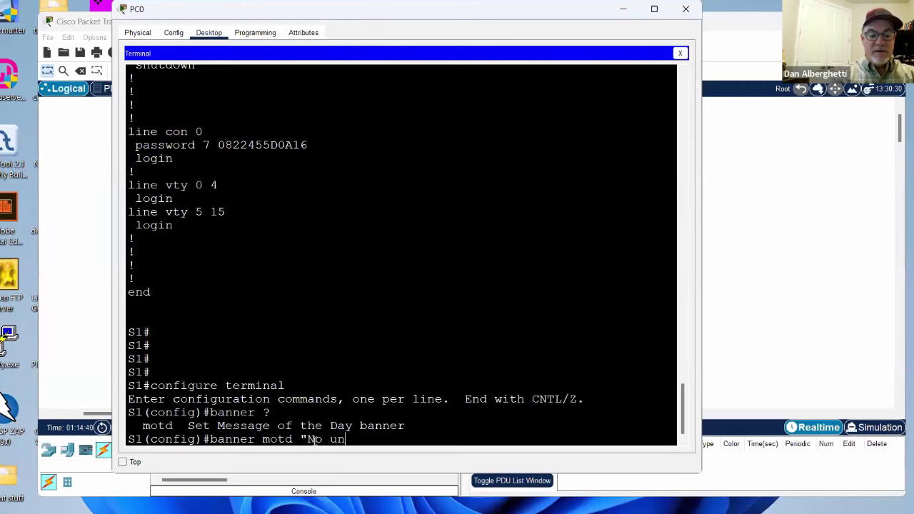
type("authoriz")
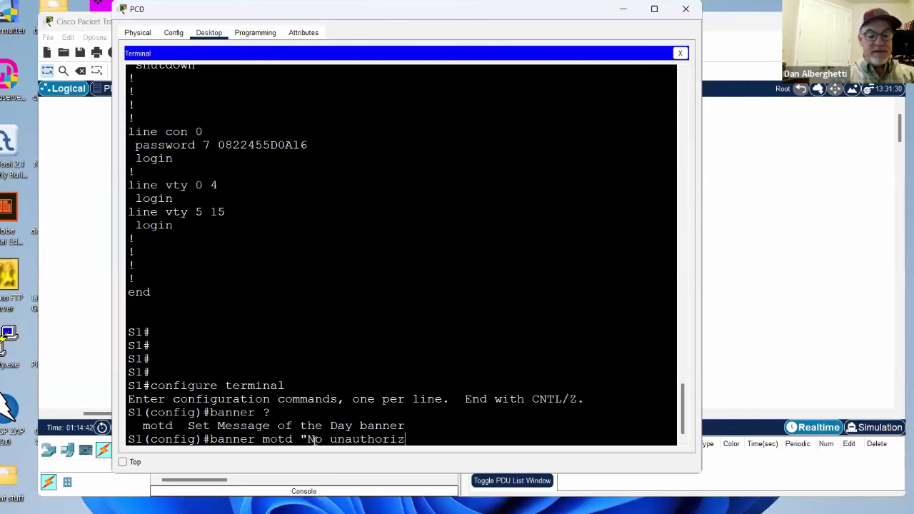
type("ed access is allowed. Violators will be pr")
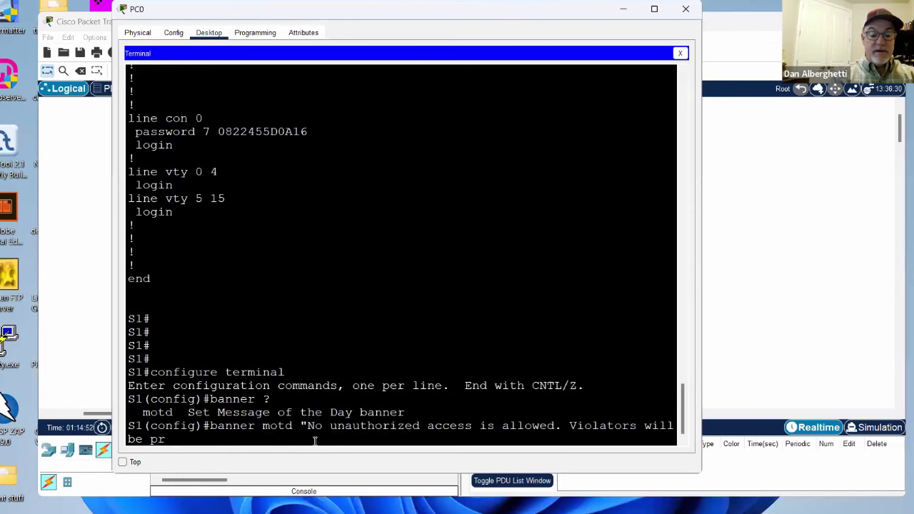
type("osecut")
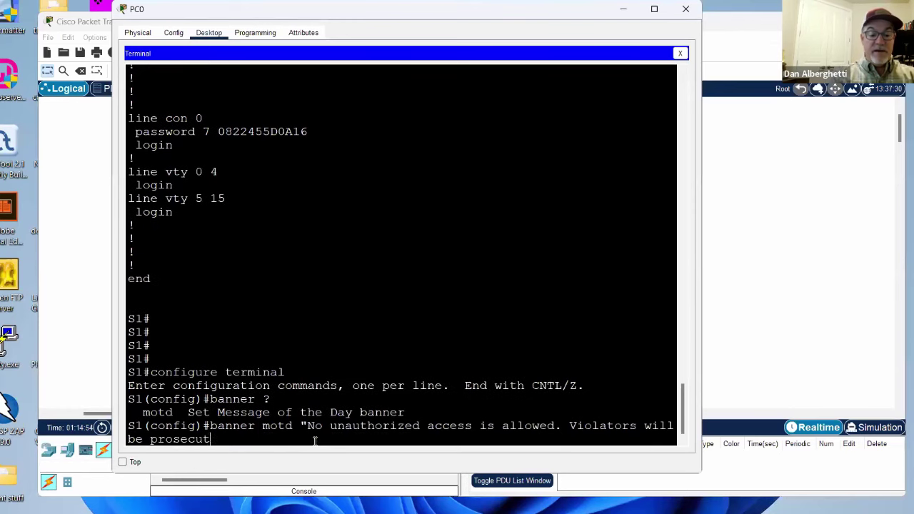
type("ed to the ful")
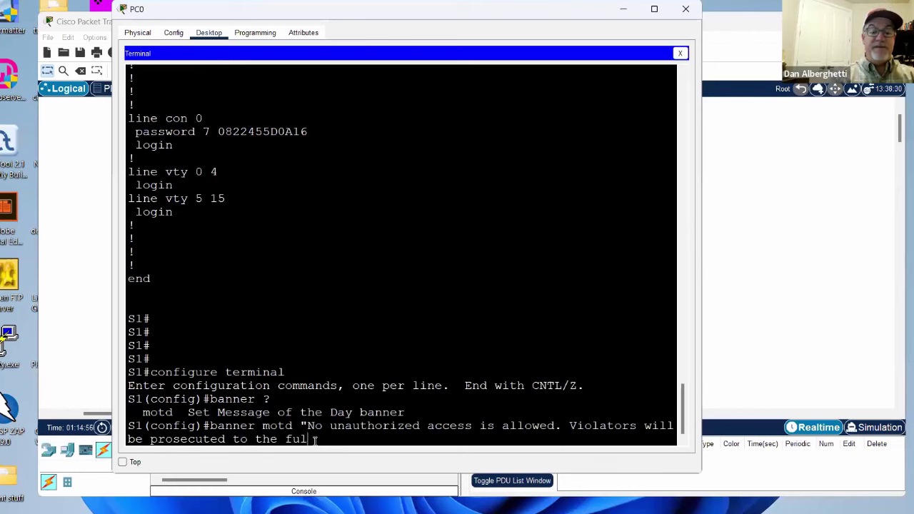
type("l extent ")
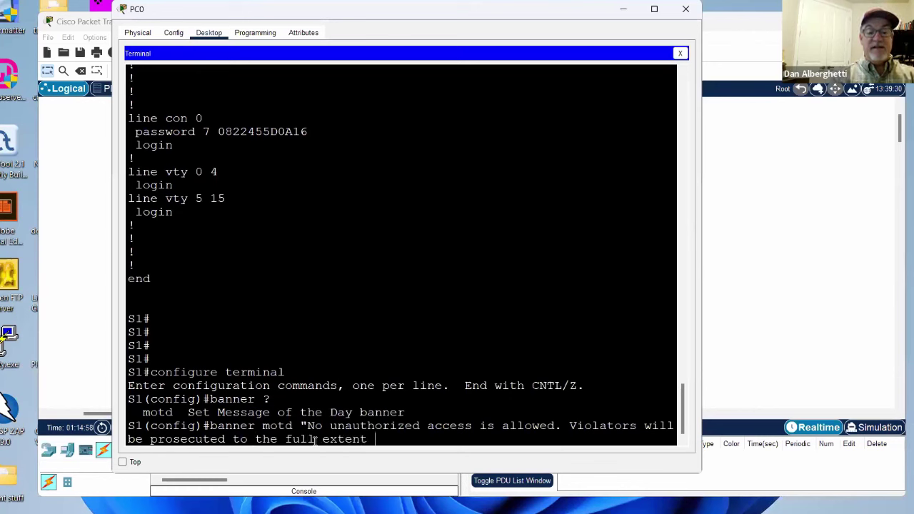
type("of the law")
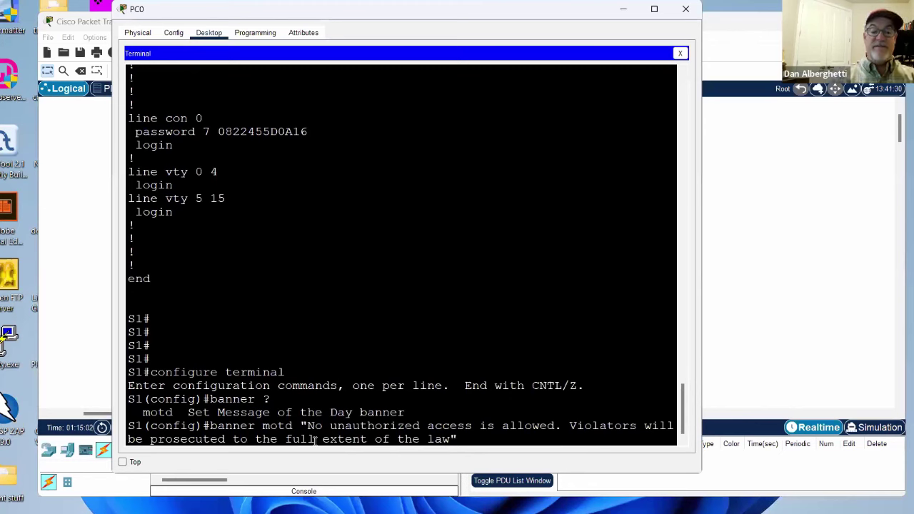
type(".")
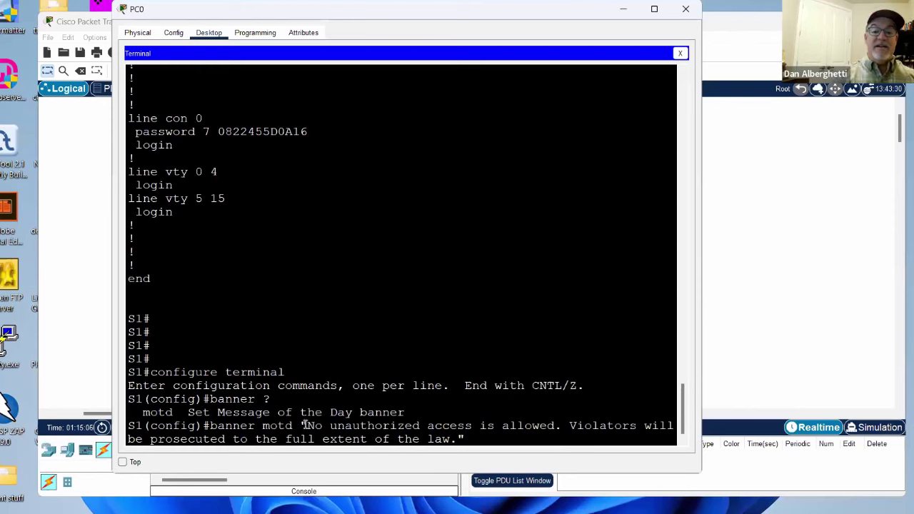
left_click_drag(301, 426, 465, 433)
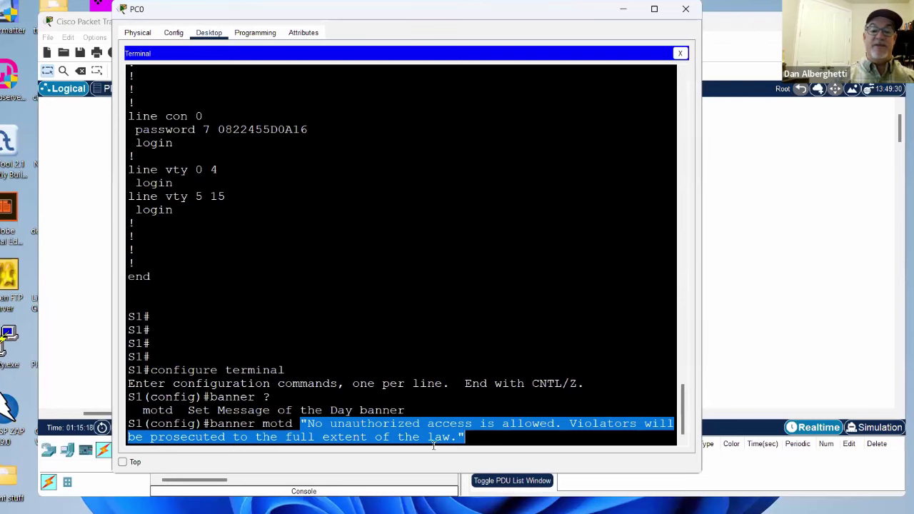
left_click(472, 427)
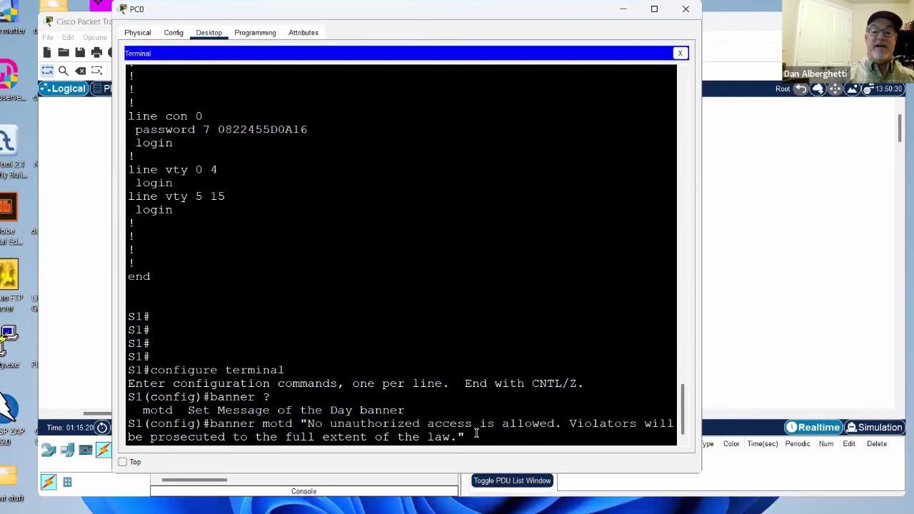
key("Return")
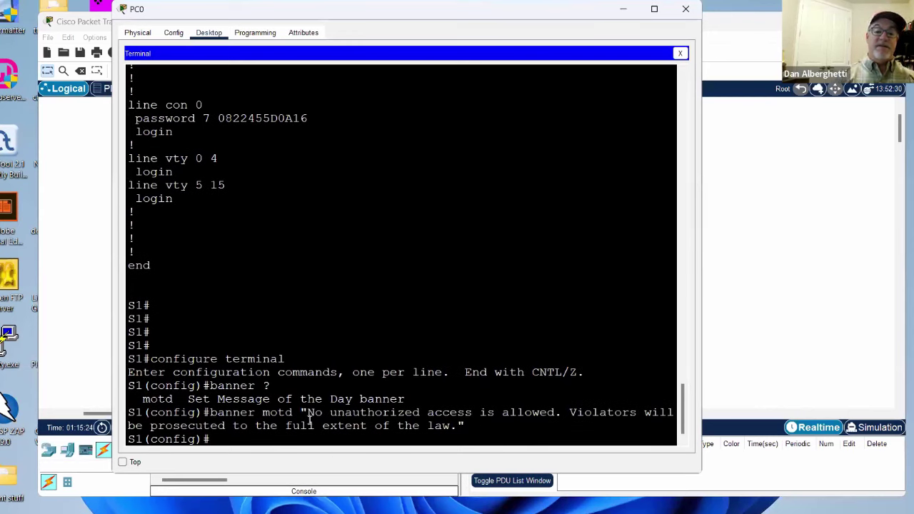
Step: Highlight the banner's opening and closing quotes and its message text
left_click_drag(307, 414, 301, 414)
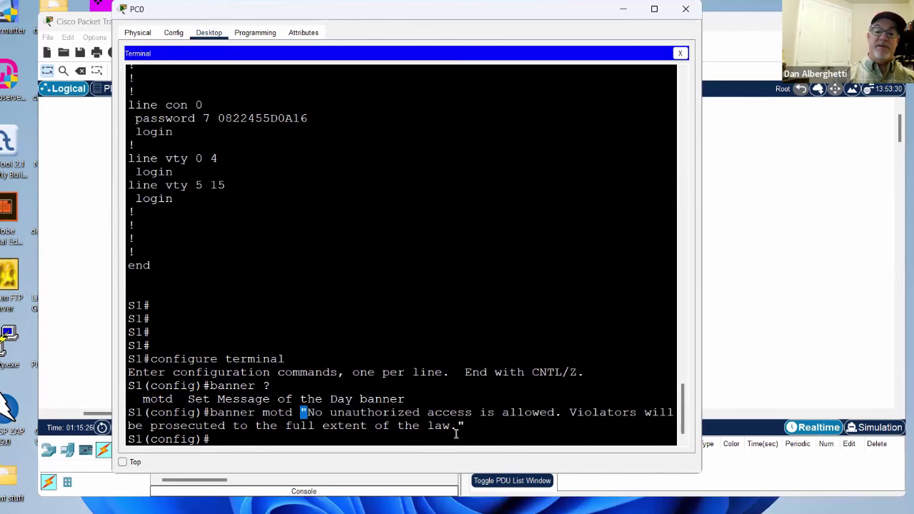
left_click_drag(459, 427, 465, 427)
left_click(336, 423)
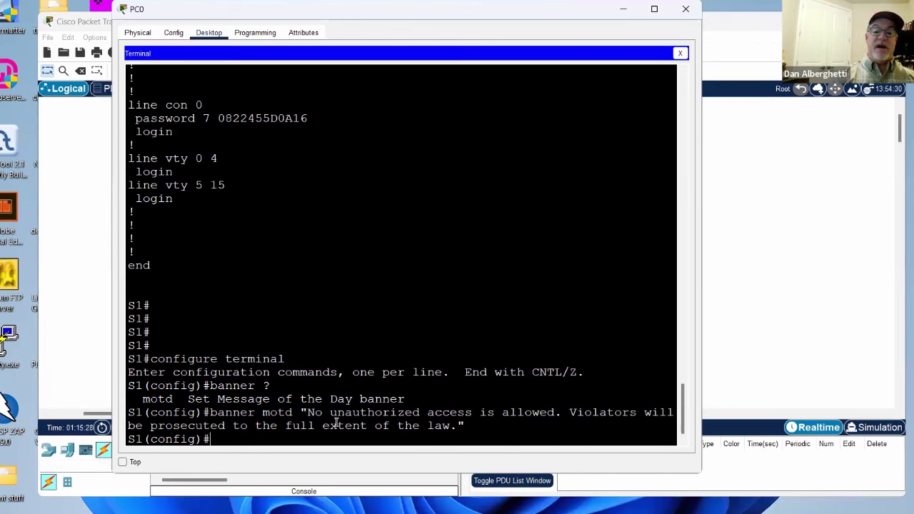
left_click_drag(307, 412, 460, 423)
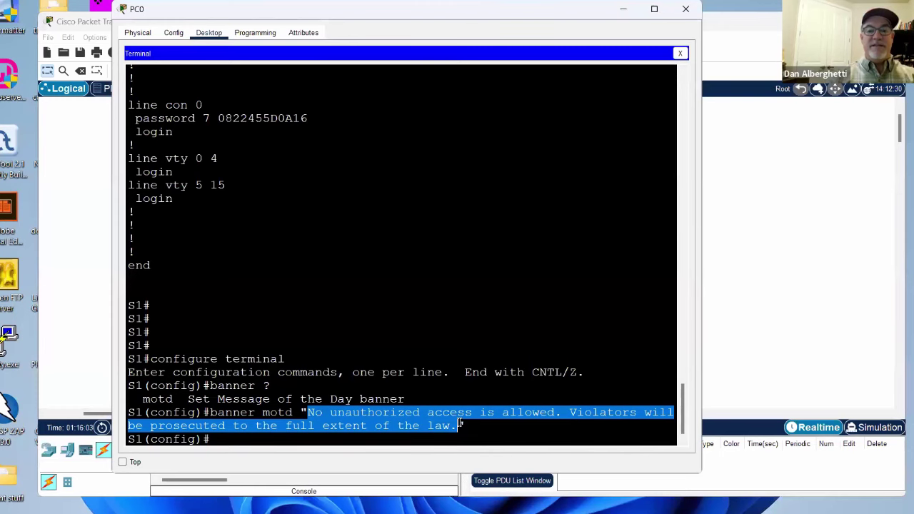
Step: Leave config mode, save S1's configuration with write mem, and exit the console session
key("Return")
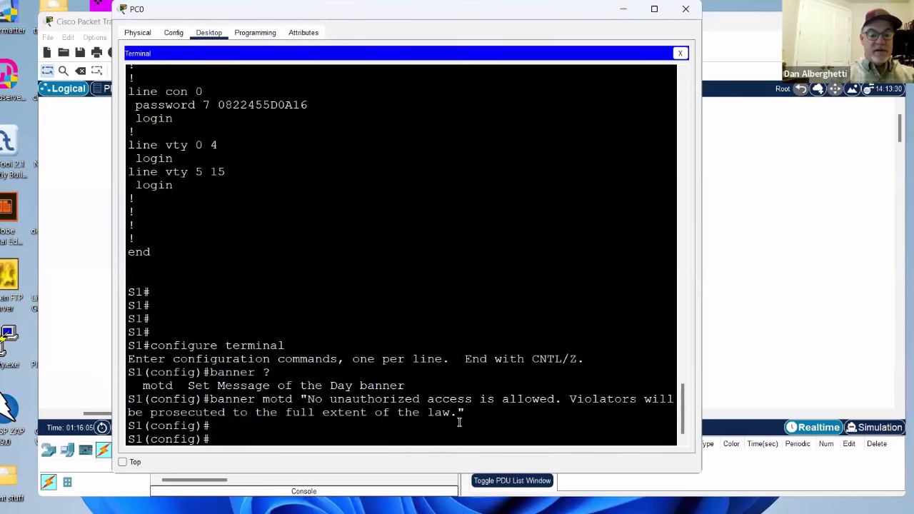
key("ctrl+z")
type("write mem")
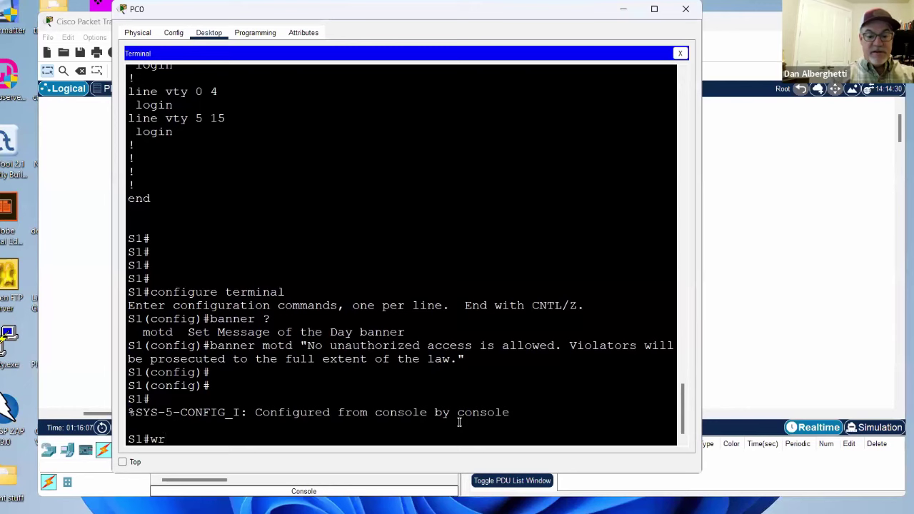
key("Return")
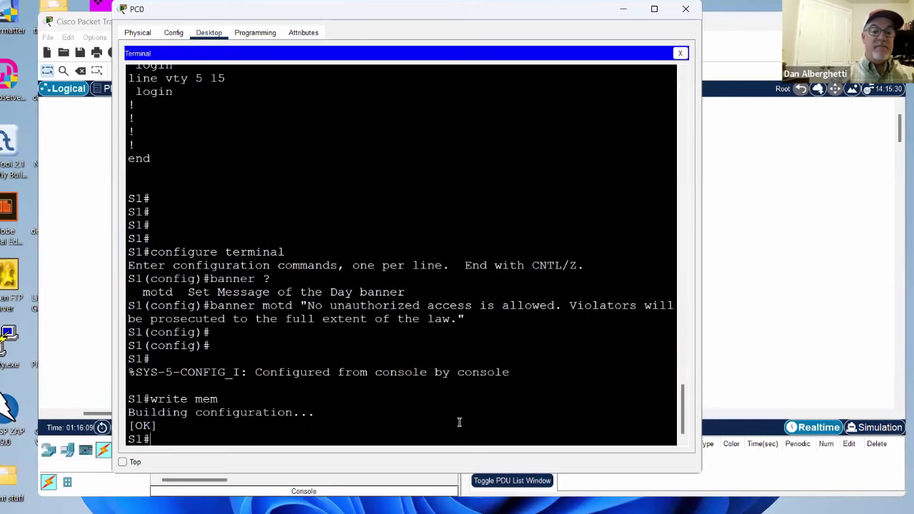
key("Return")
type("exit")
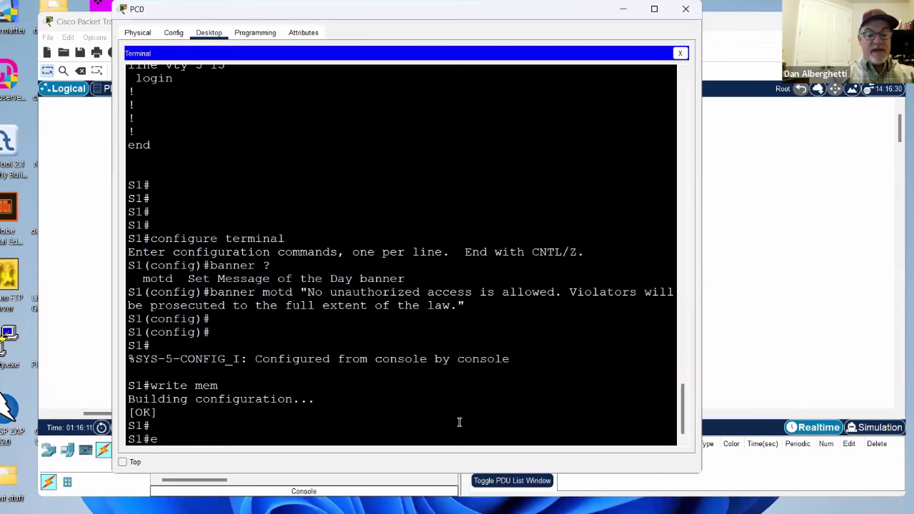
key("Return")
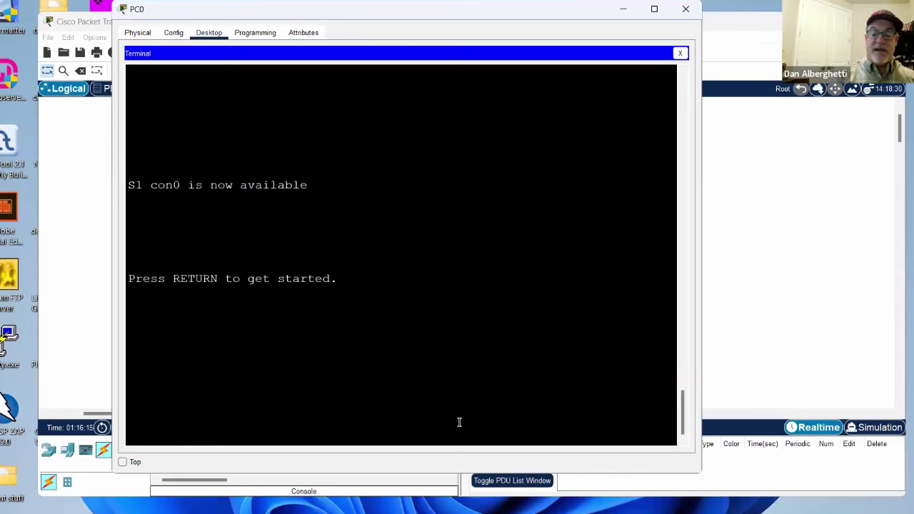
Step: Log back into S1 with the console and enable passwords and highlight the displayed banner
key("Return")
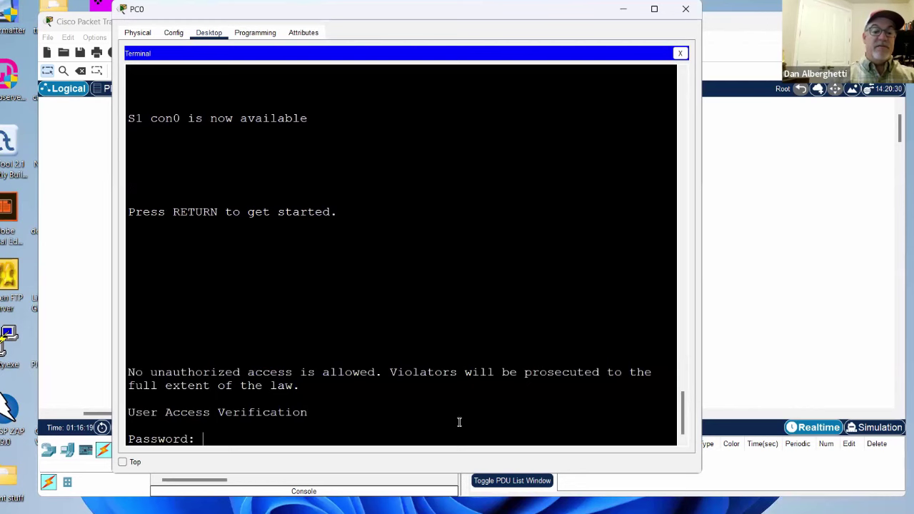
key("Return")
type("ena")
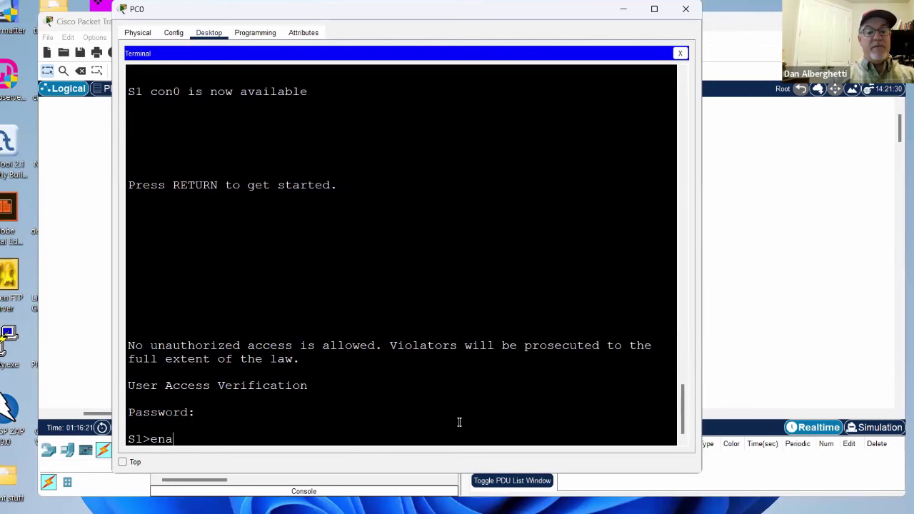
type("ble")
key("Return")
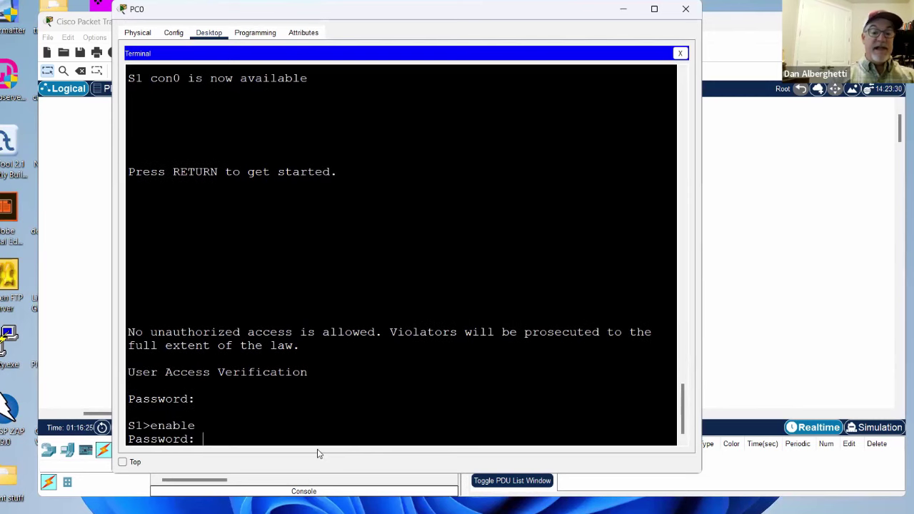
key("Return")
key("Return")
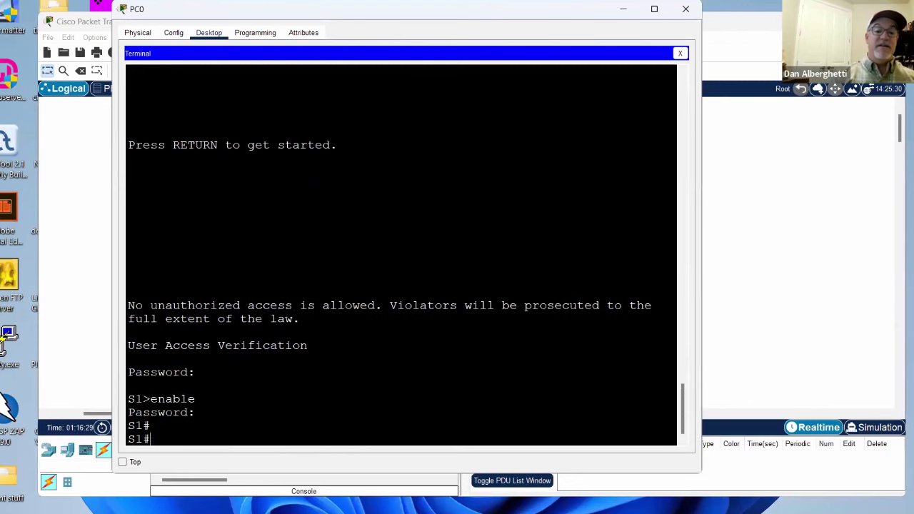
double_click(134, 305)
left_click_drag(207, 312, 310, 322)
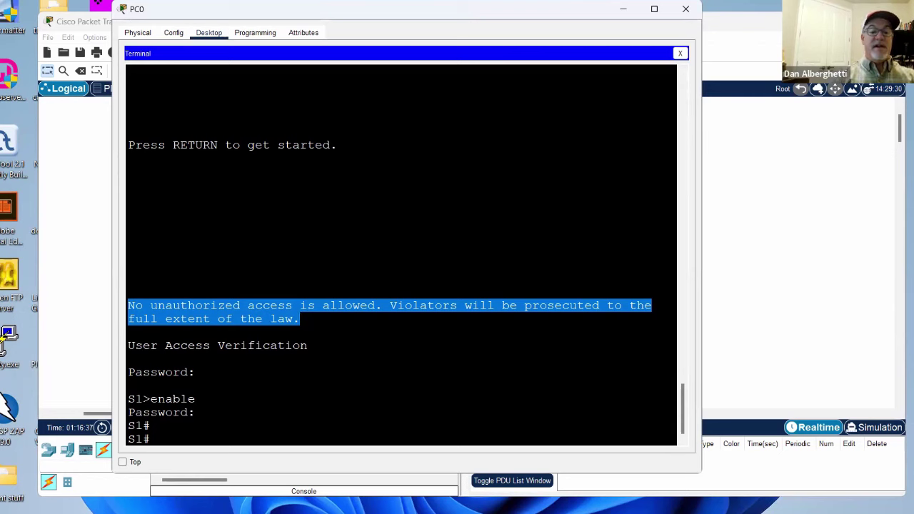
Step: Log out of S1 again and highlight the banner shown above the password prompt
type("xit")
key("Return")
key("Return")
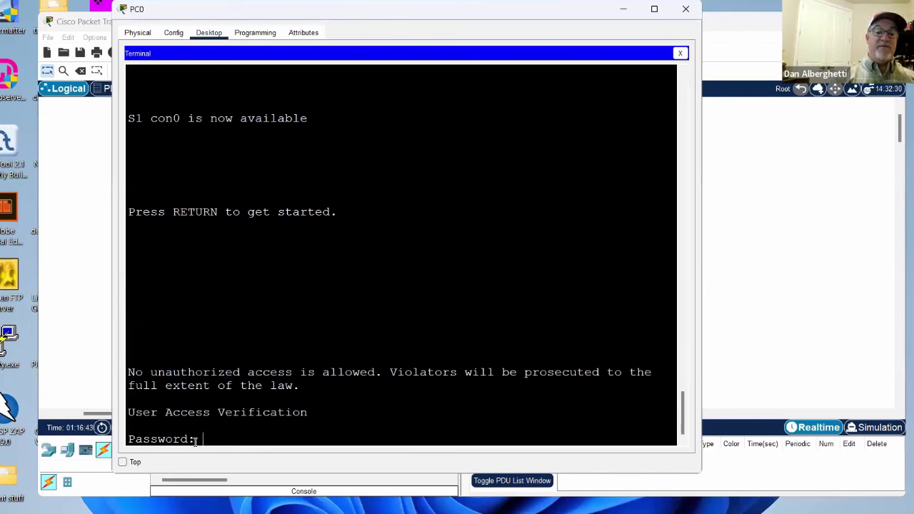
left_click(129, 374)
left_click_drag(205, 376, 309, 385)
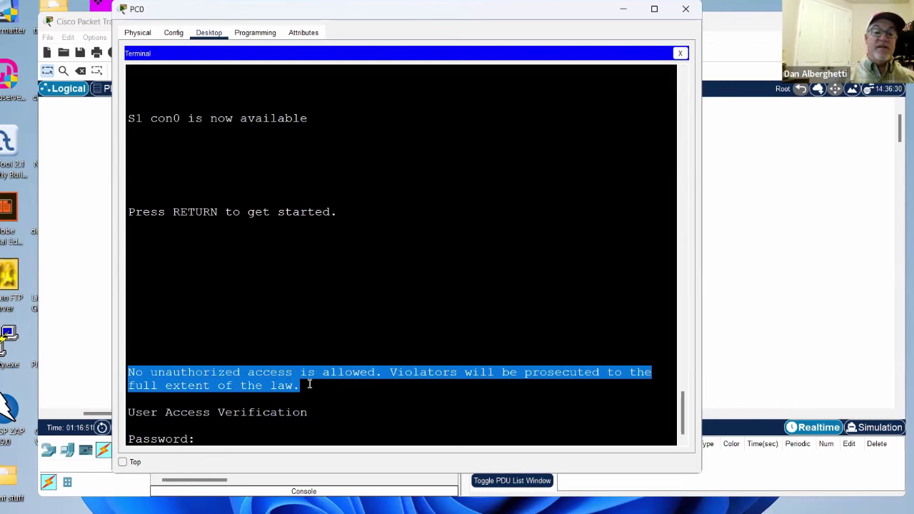
Step: Pass the console password, run enable, and pass the enable password to reach S1#
left_click(330, 393)
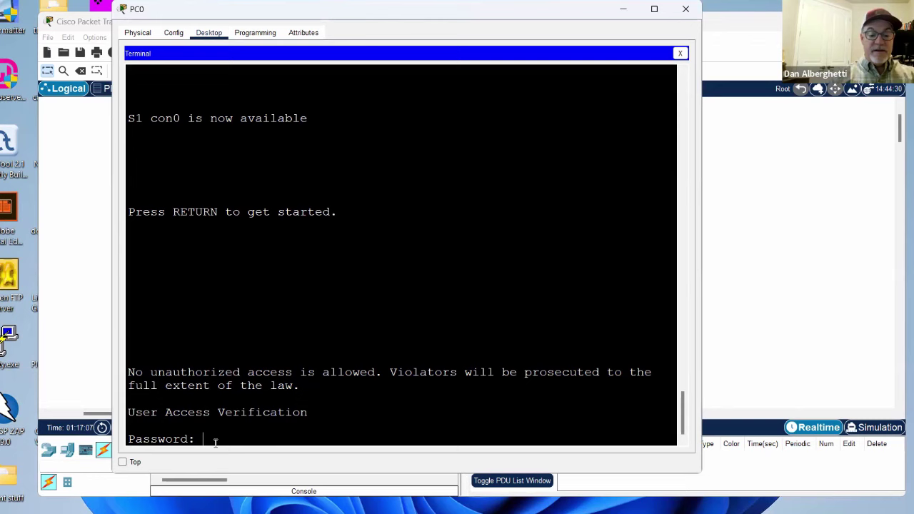
key("Return")
type("ena")
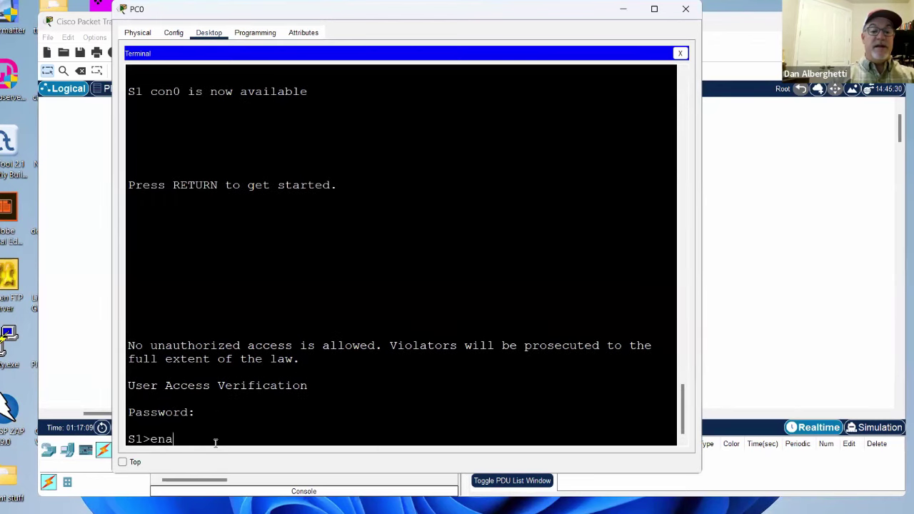
type("ble")
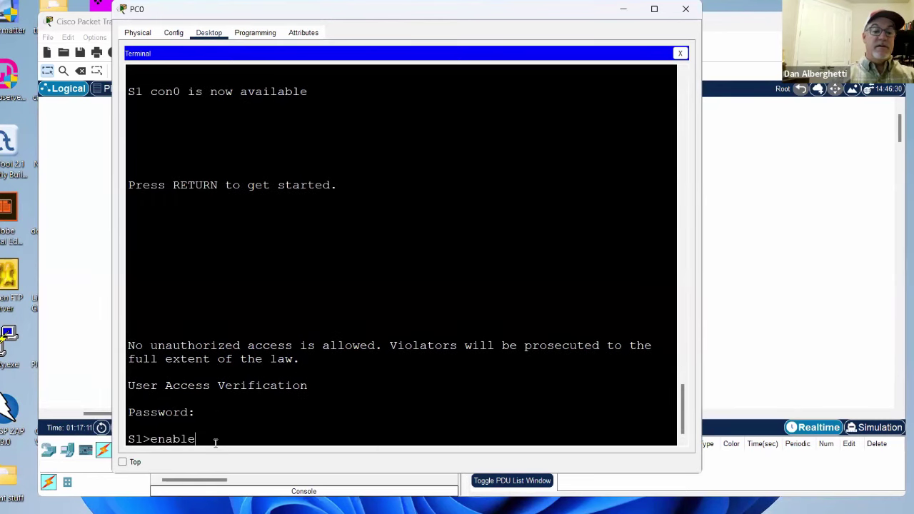
key("Return")
key("Return")
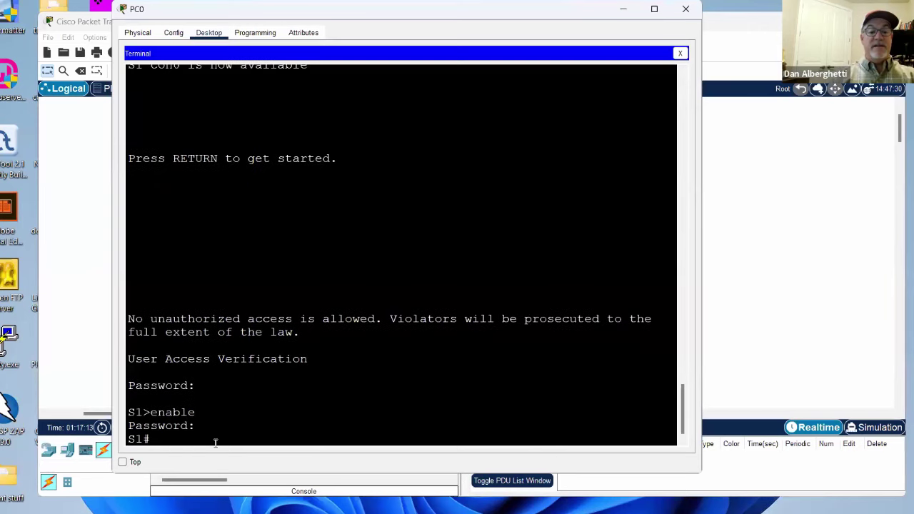
key("Return")
key("Return")
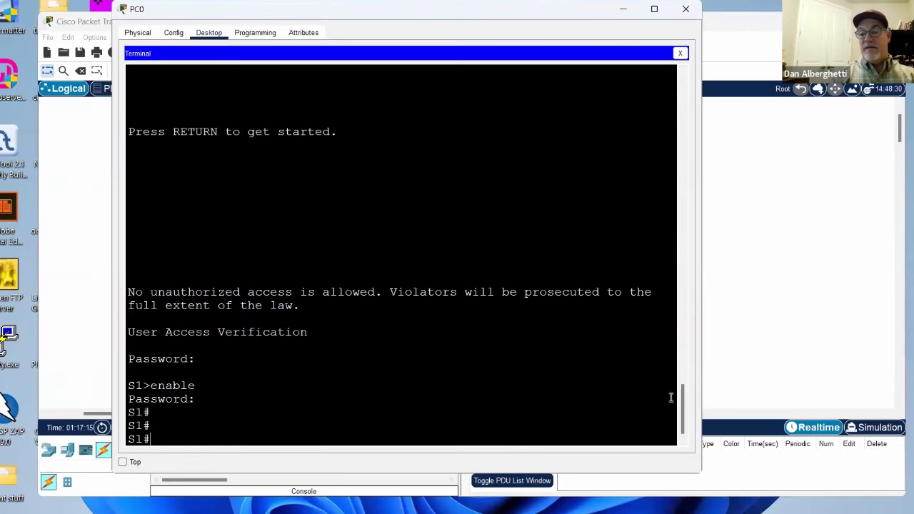
Step: Open Switch0's device window and move it aside to uncover the topology
left_click(780, 358)
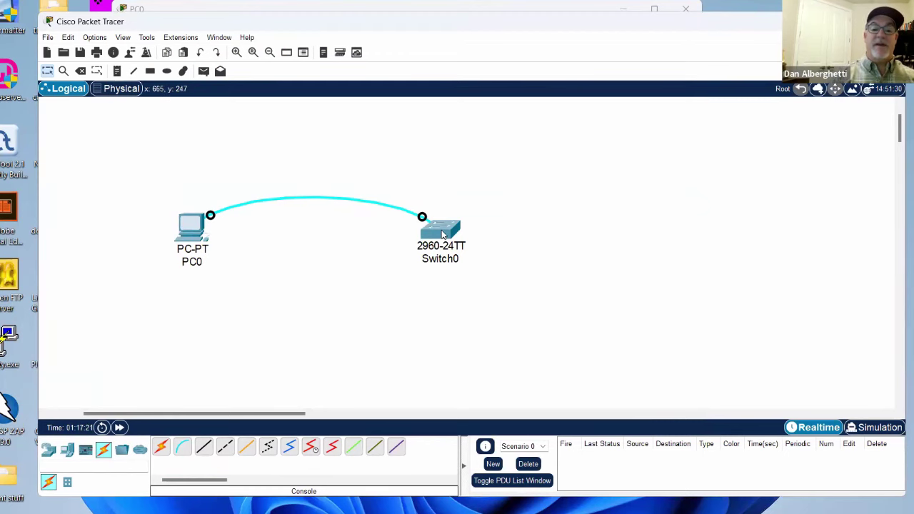
mouse_move(443, 234)
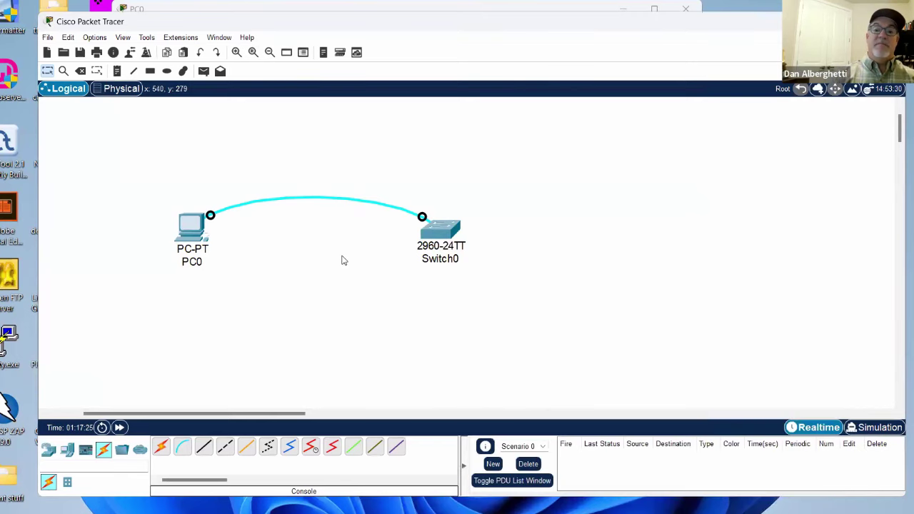
left_click(441, 232)
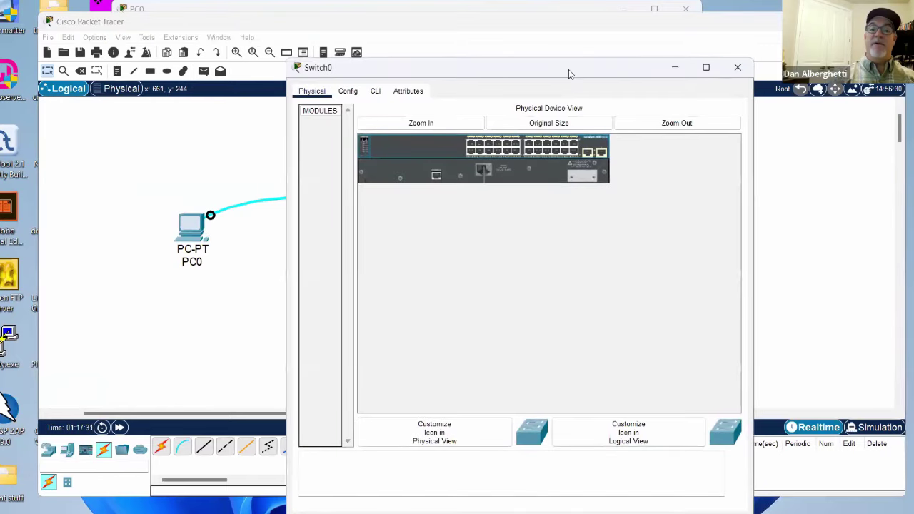
left_click_drag(566, 83, 471, 319)
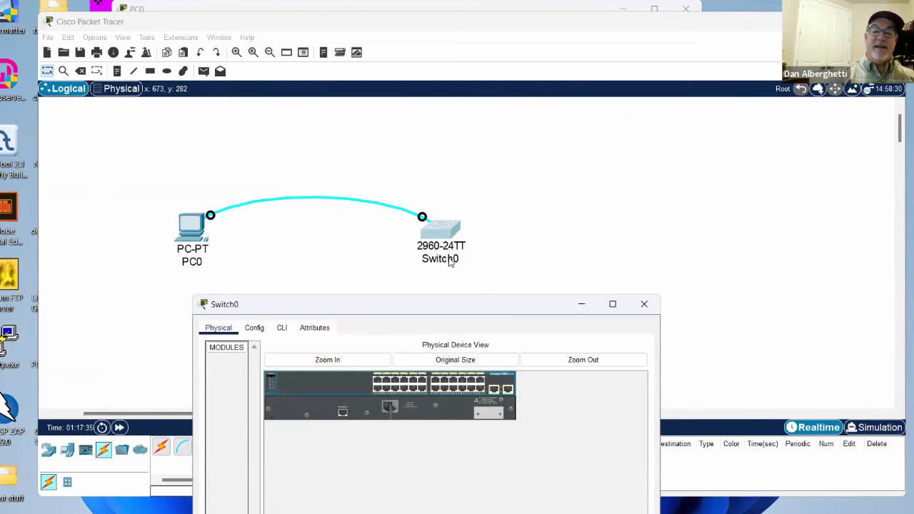
Step: Reconnect PC0's terminal session to the switch console with the default serial settings
left_click(188, 224)
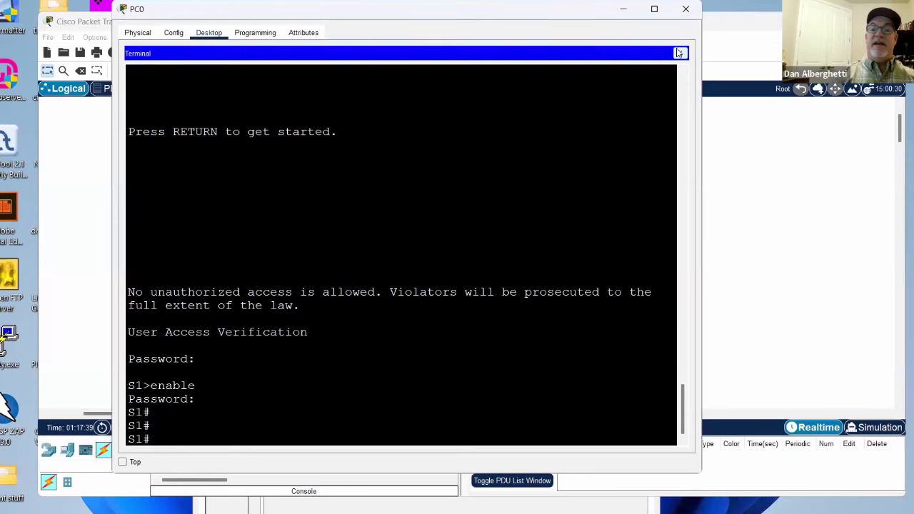
left_click(679, 53)
left_click(407, 79)
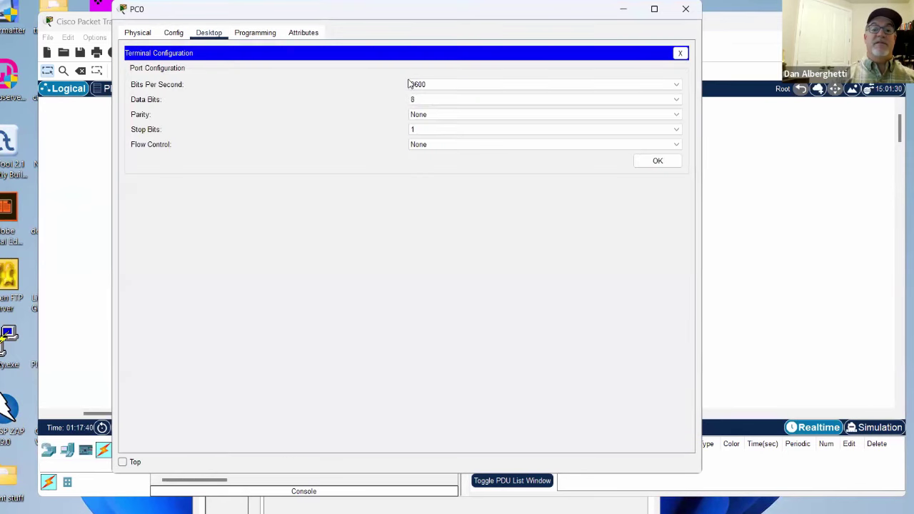
left_click(657, 160)
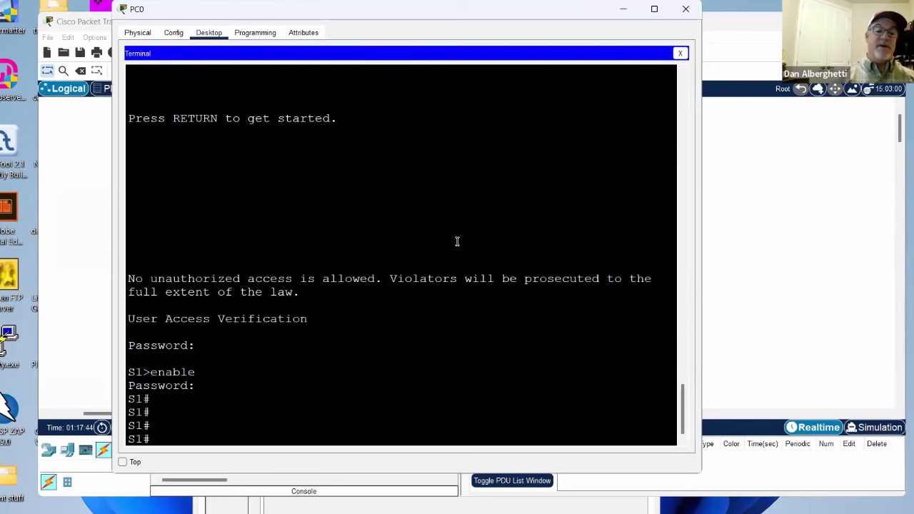
key("Return")
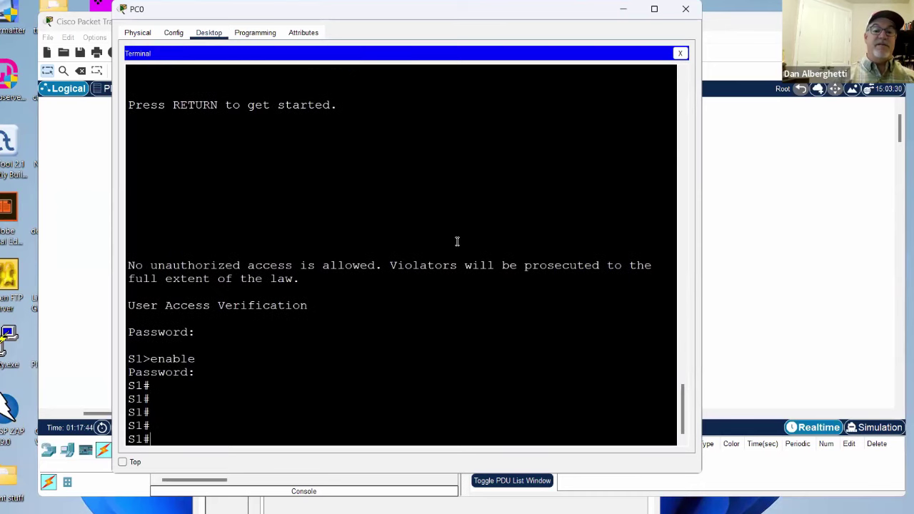
key("Return")
Step: Minimize PC0, view Switch0's CLI tab, then close the Switch0 window
left_click(622, 14)
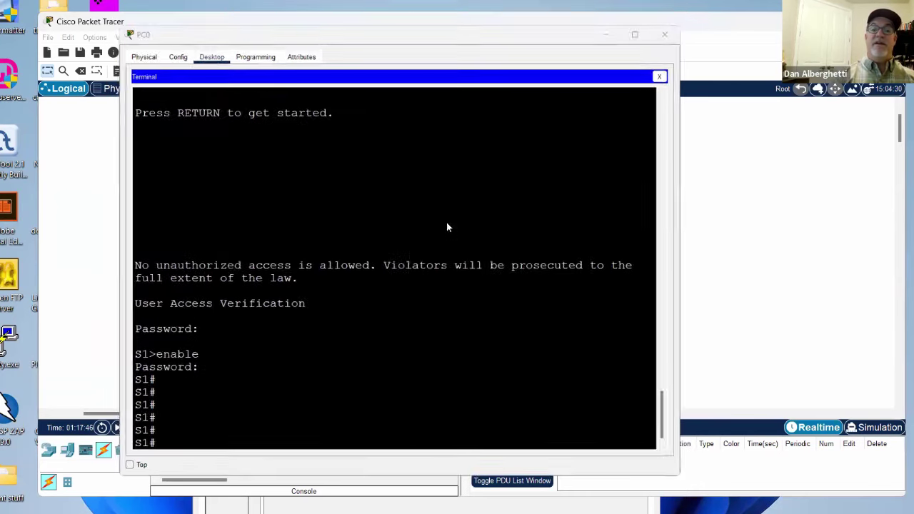
left_click(443, 235)
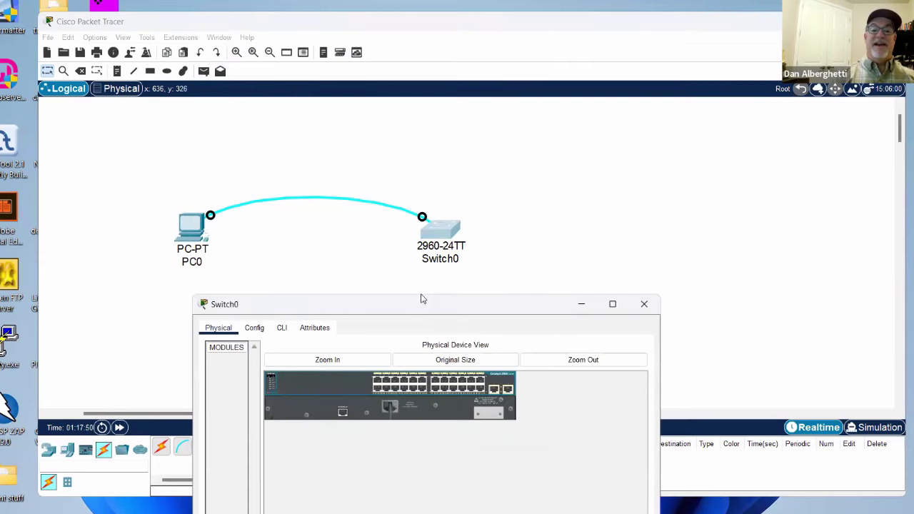
left_click_drag(421, 299, 457, 86)
left_click(318, 115)
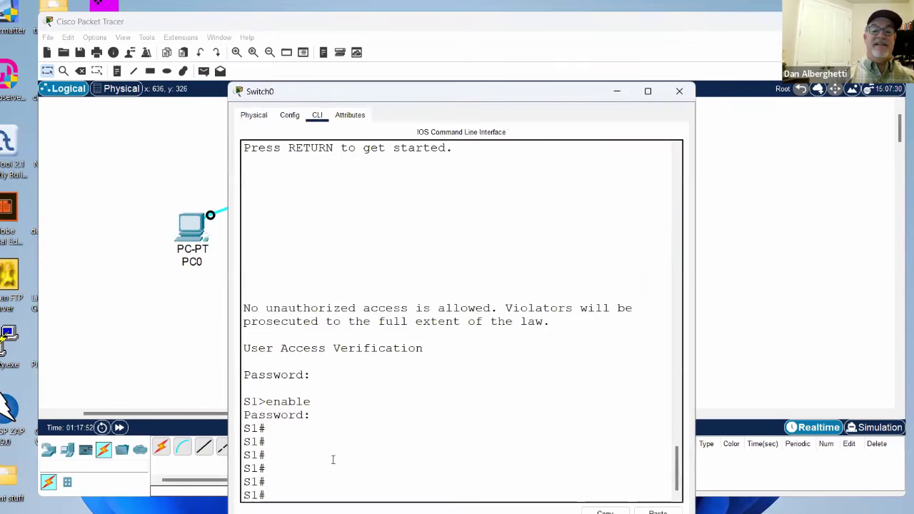
key("Return")
key("Return")
key("Return")
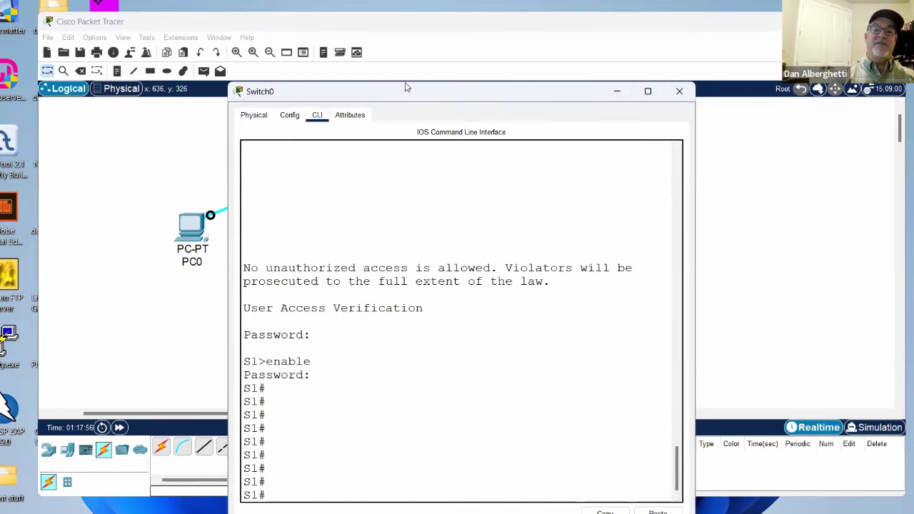
left_click_drag(405, 84, 373, 16)
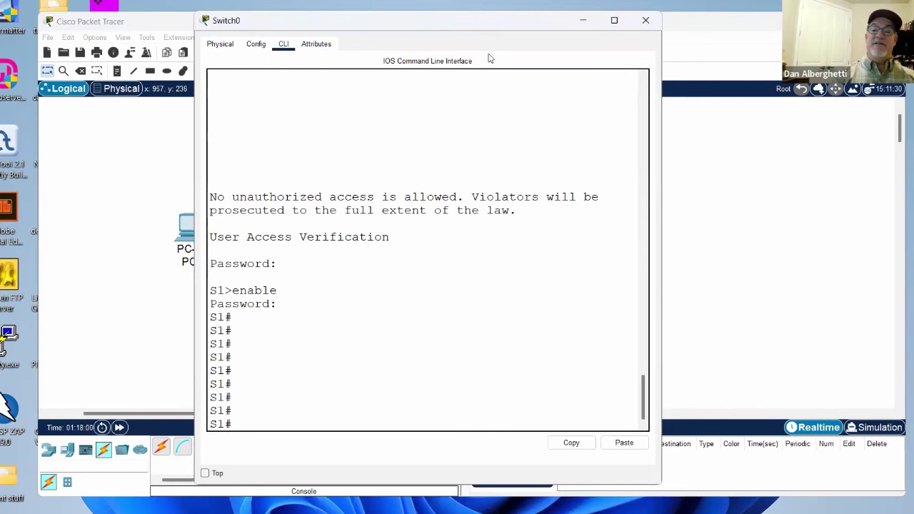
left_click_drag(494, 30, 518, 46)
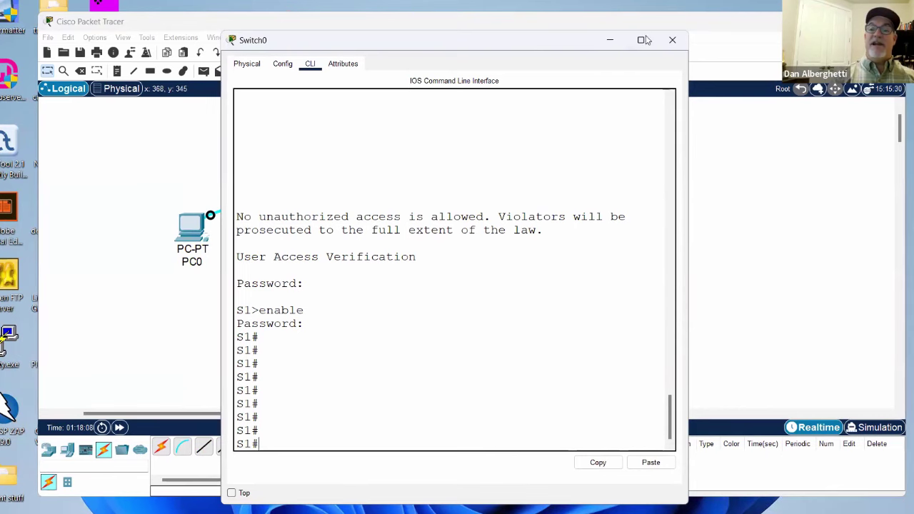
left_click(672, 40)
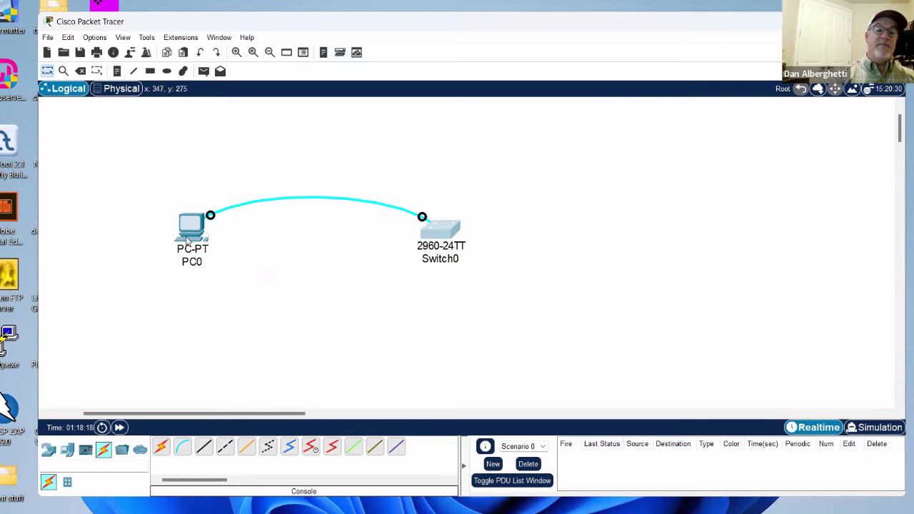
mouse_move(190, 235)
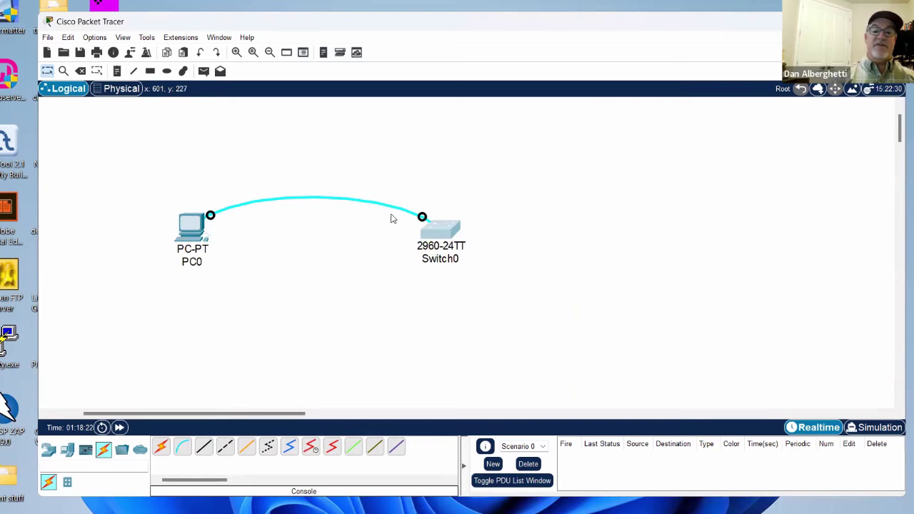
Step: Reopen PC0's terminal and enter configuration for interface vlan 1
left_click(188, 229)
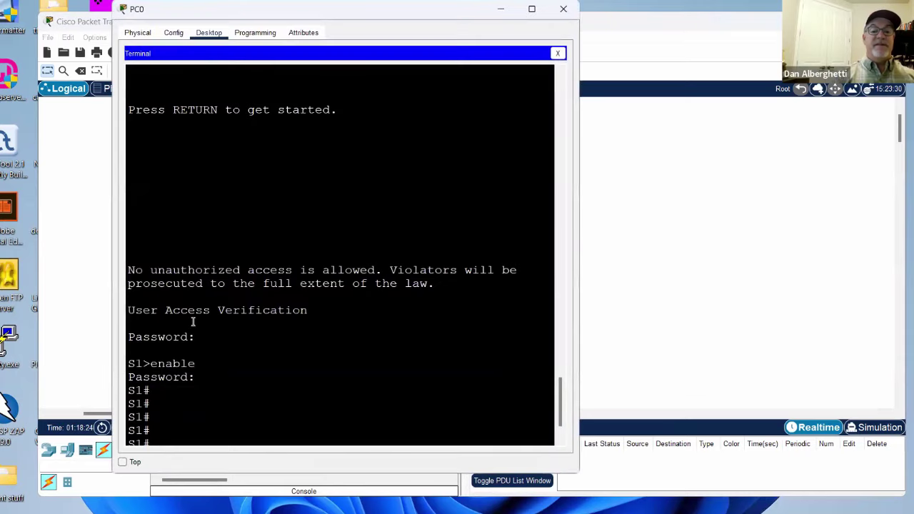
key("Return")
key("Return")
key("Return")
key("Return")
key("Return")
key("Return")
key("Return")
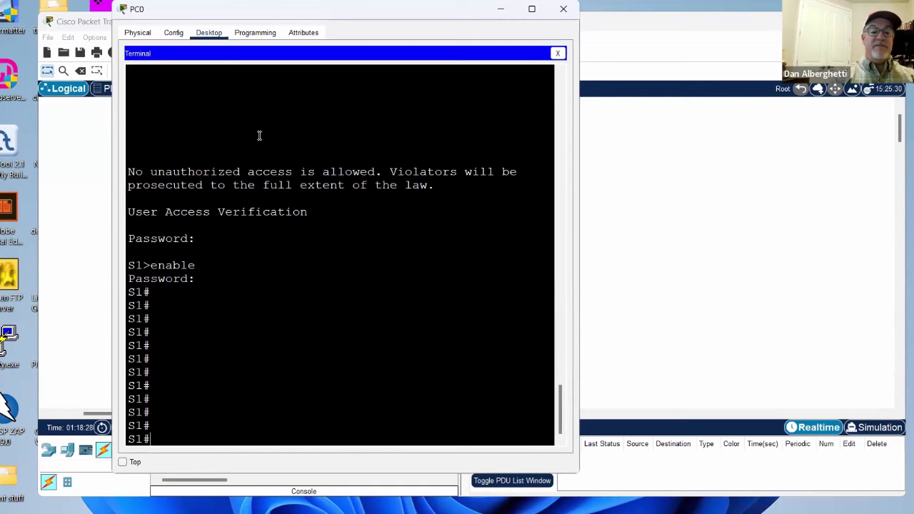
type("configure terminal")
key("Return")
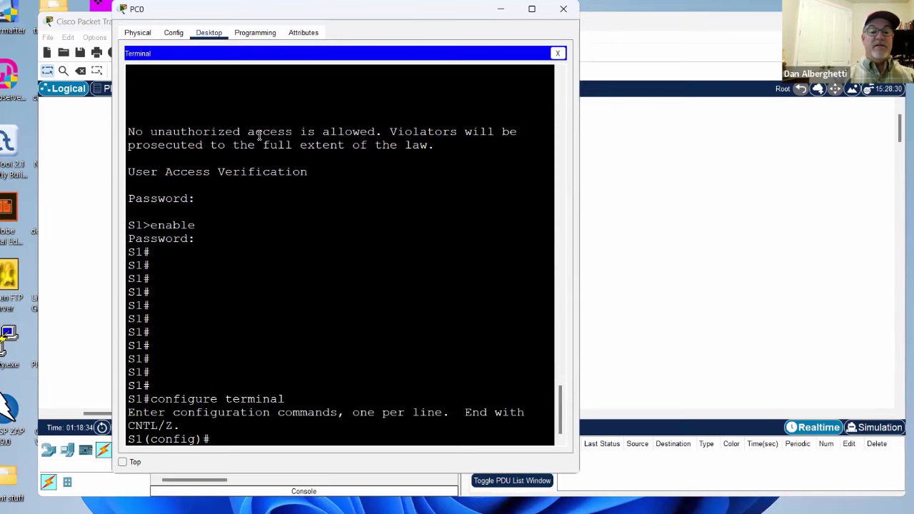
key("Return")
key("Return")
type("interface vlan 1")
key("Return")
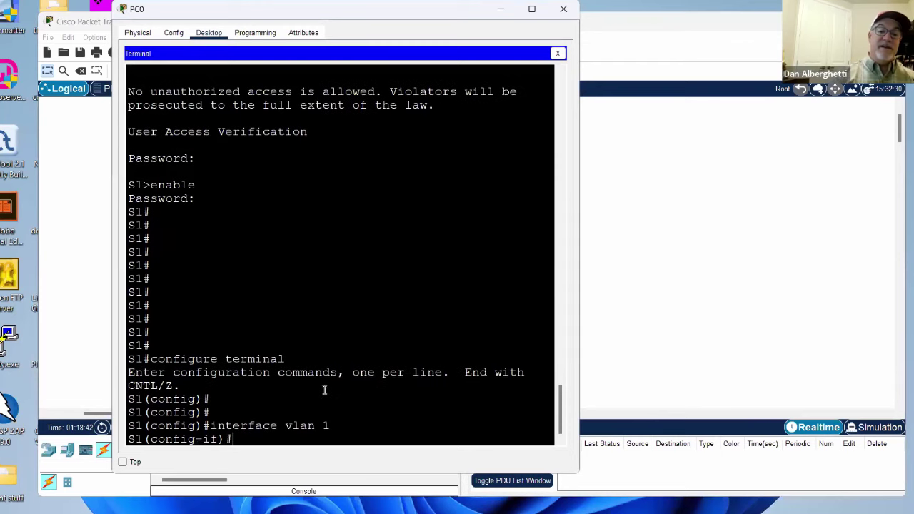
Step: Assign VLAN 1 the IP address 12.12.12.12 with mask 255.255.255.0
left_click_drag(283, 425, 328, 424)
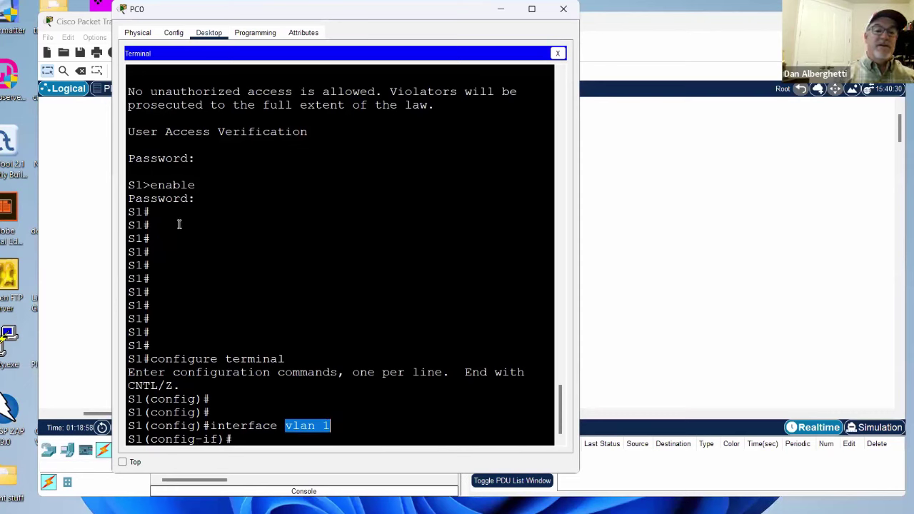
left_click(243, 425)
left_click_drag(212, 425, 333, 426)
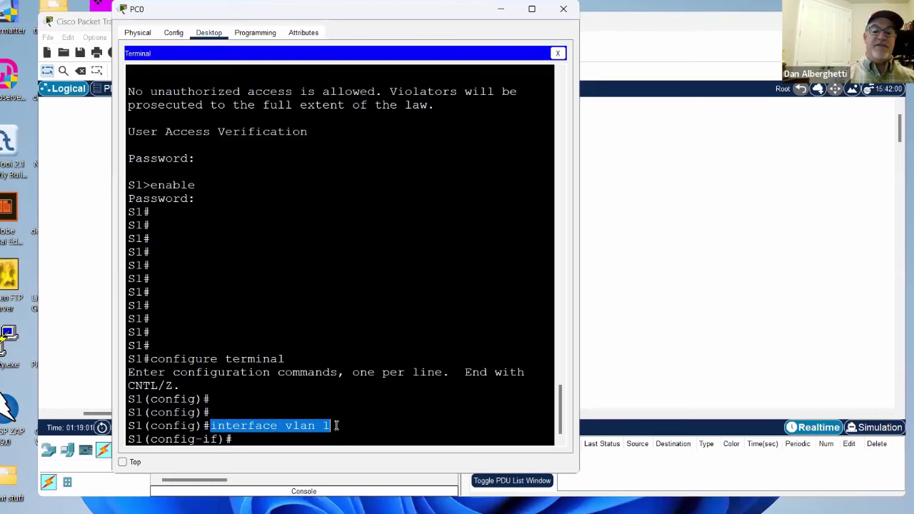
left_click(254, 440)
type("ip address")
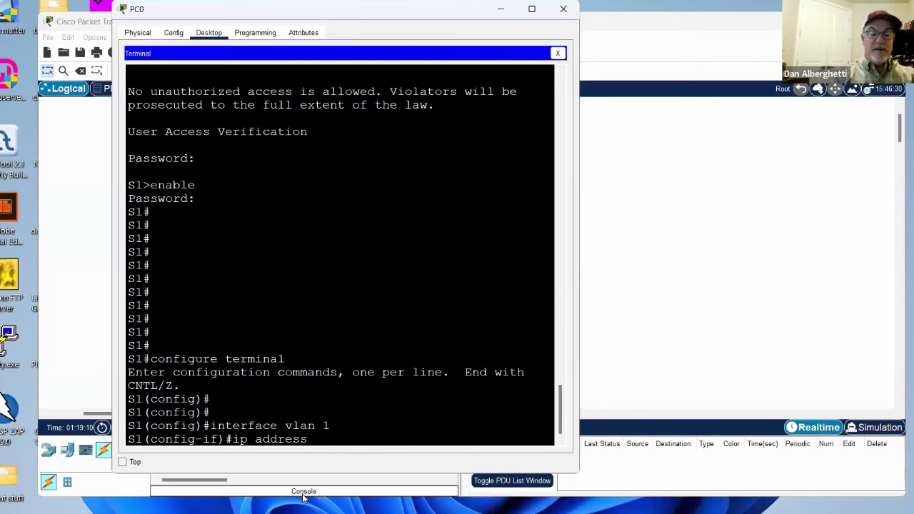
type("12.12.12.12")
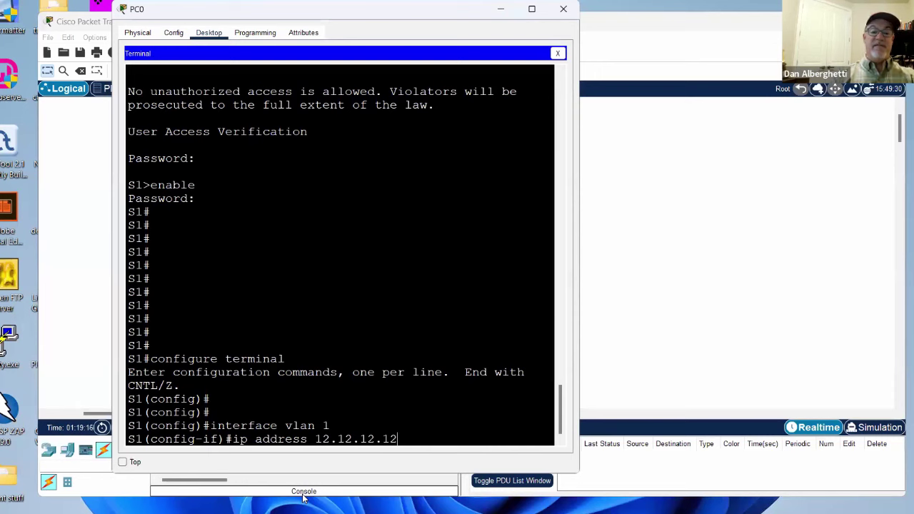
type(" 255.2")
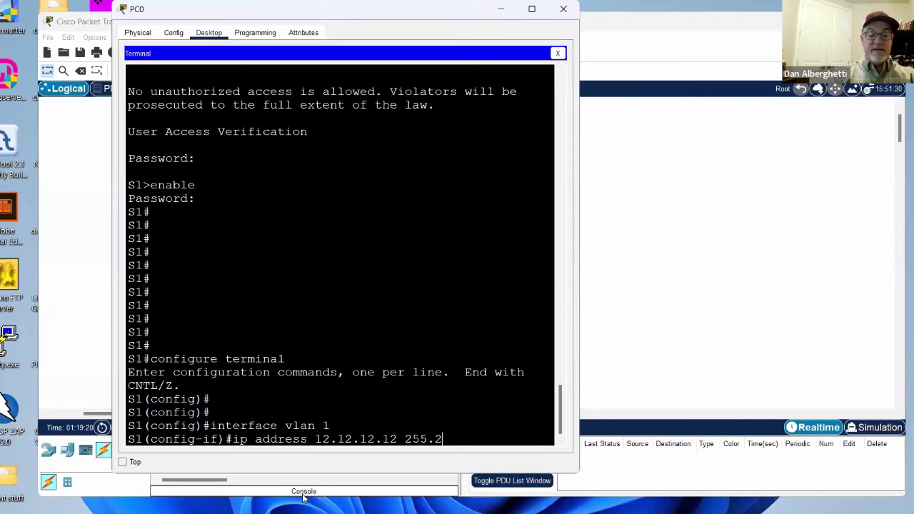
type("55.255.0")
key("Return")
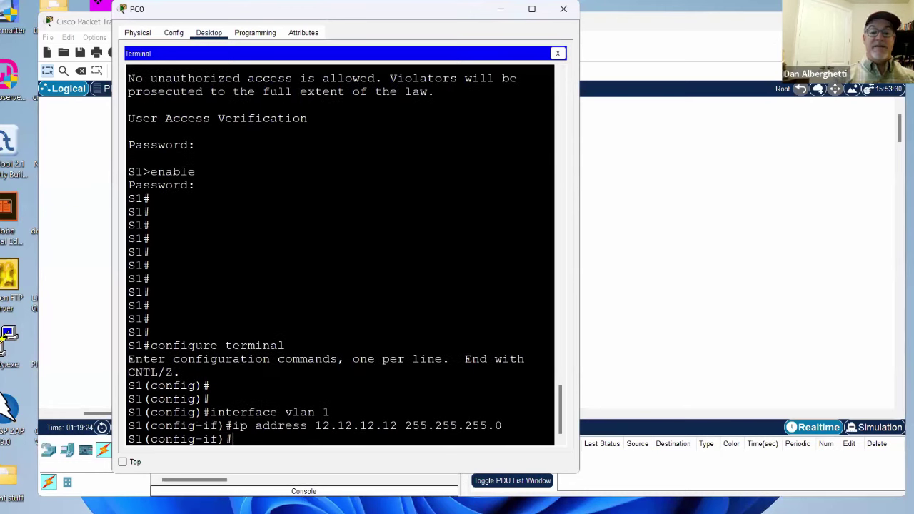
left_click_drag(315, 425, 509, 424)
left_click(466, 441)
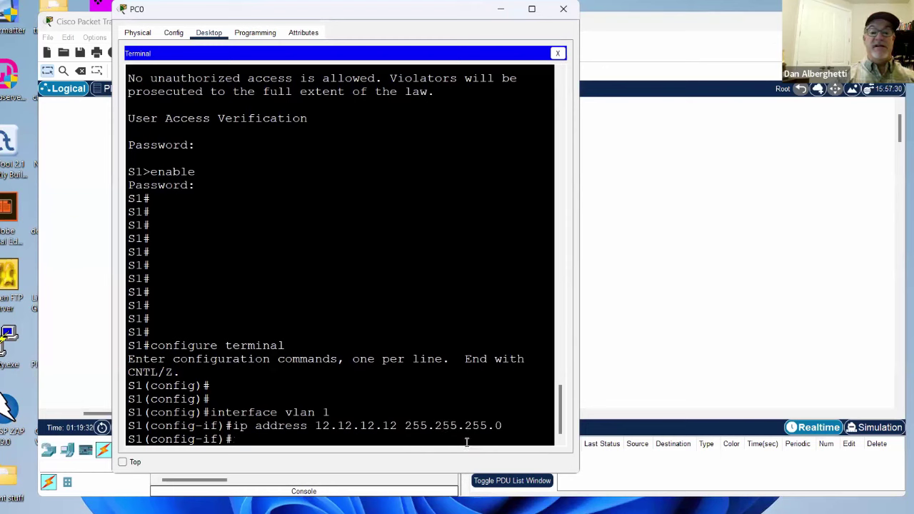
type("no sh")
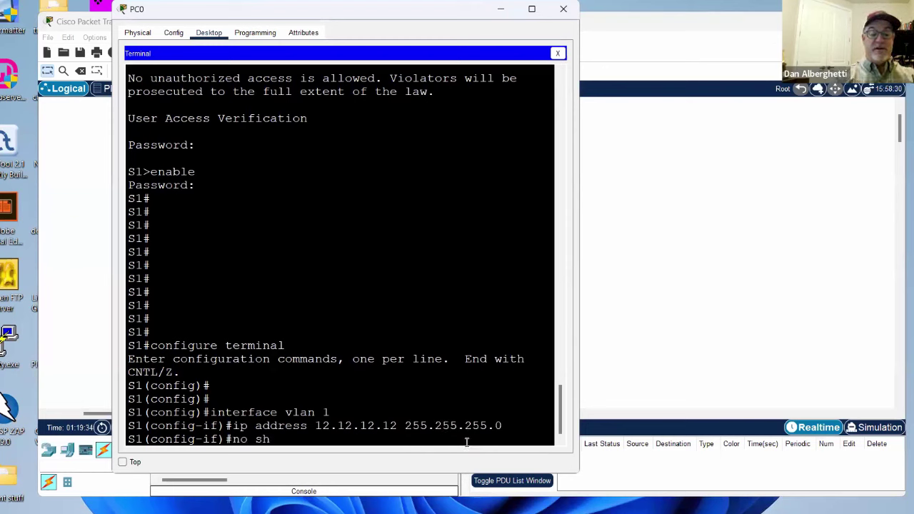
type("utdown")
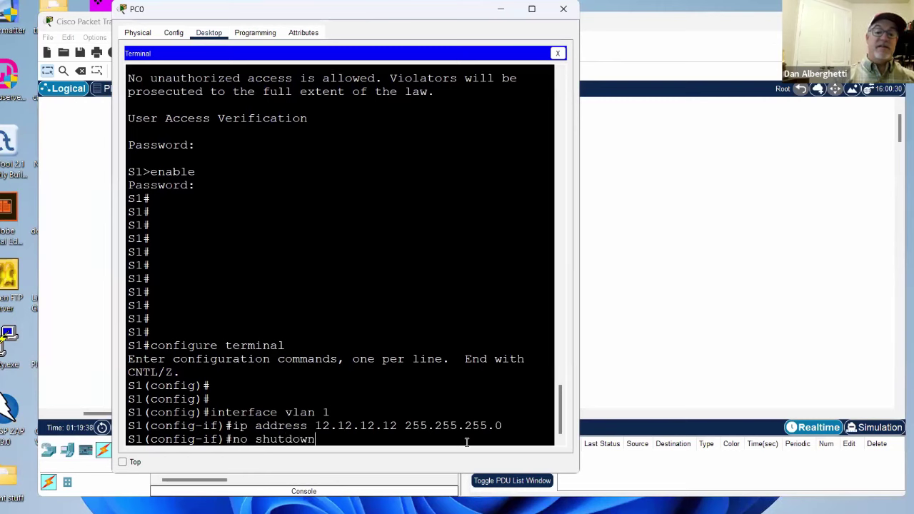
key("Return")
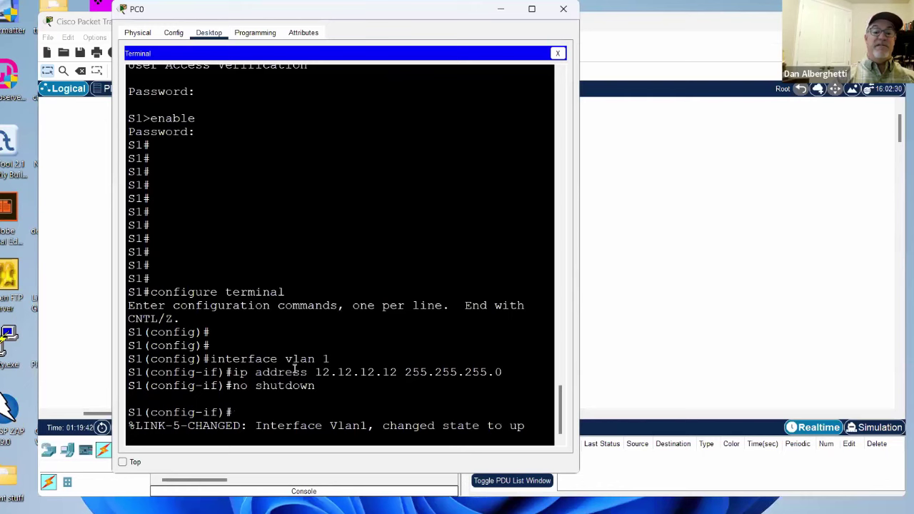
left_click_drag(234, 371, 518, 372)
left_click(239, 386)
left_click_drag(233, 386, 322, 385)
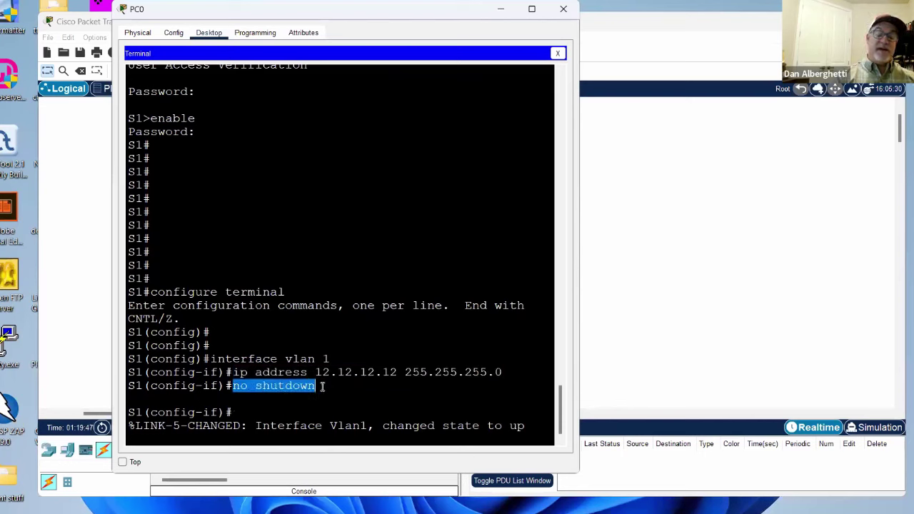
left_click(338, 415)
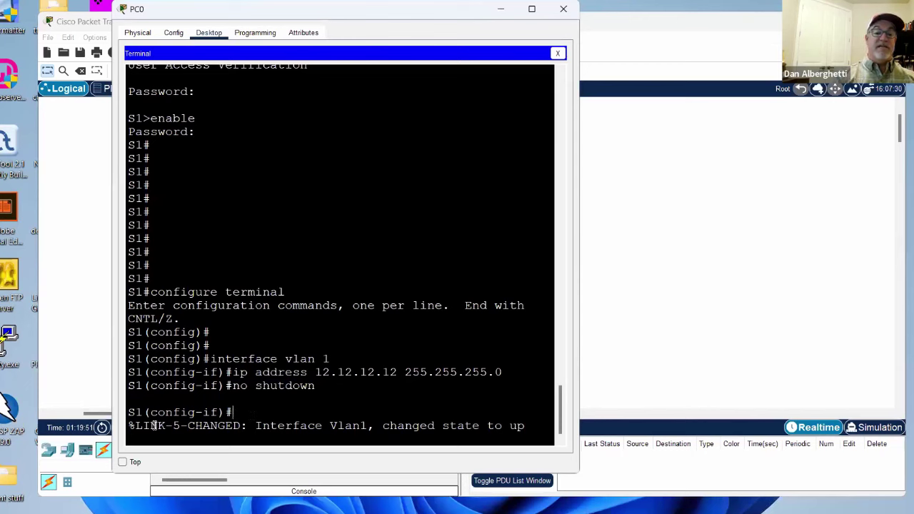
left_click_drag(128, 426, 354, 428)
left_click_drag(375, 427, 538, 430)
left_click(538, 431)
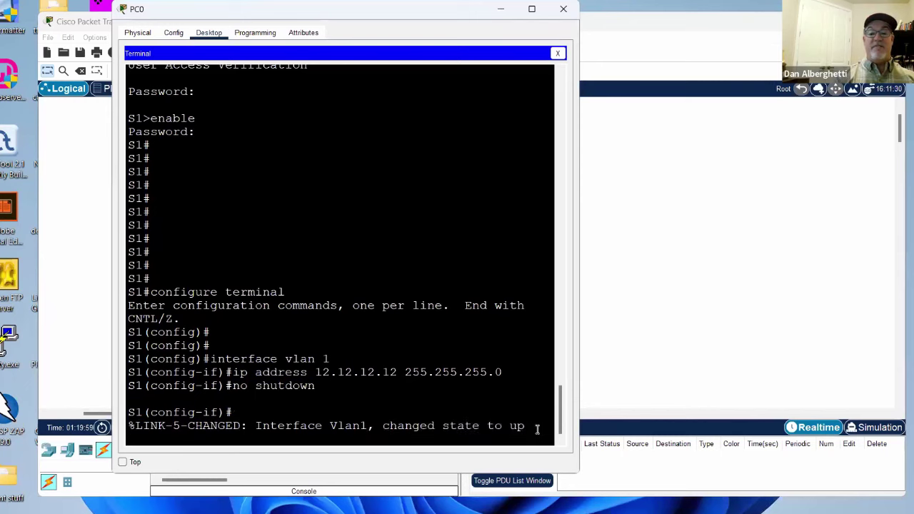
left_click(713, 335)
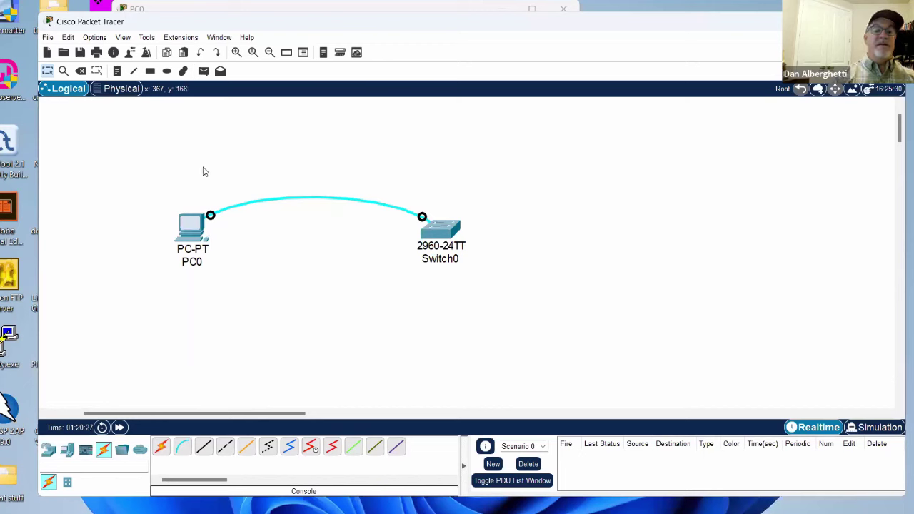
Step: Run a copper straight-through cable from PC0's FastEthernet0 to Switch0's FastEthernet0/14
left_click(161, 450)
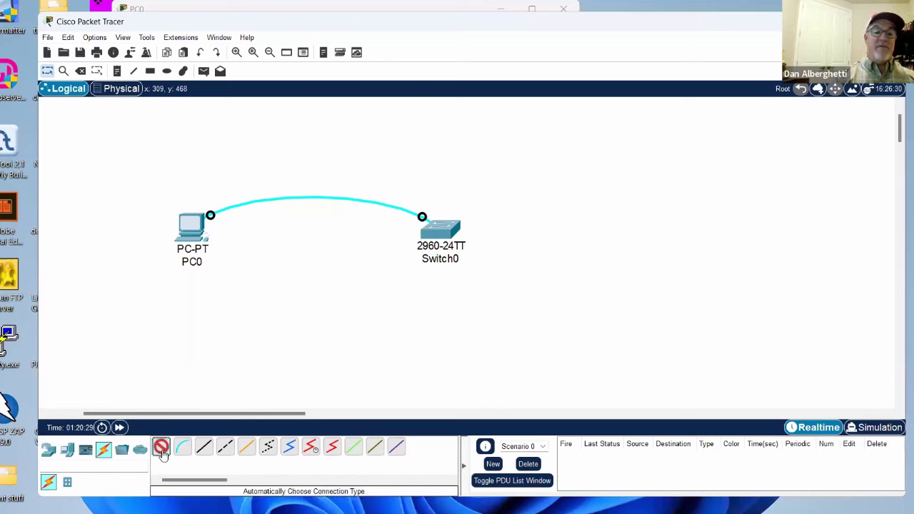
left_click(204, 449)
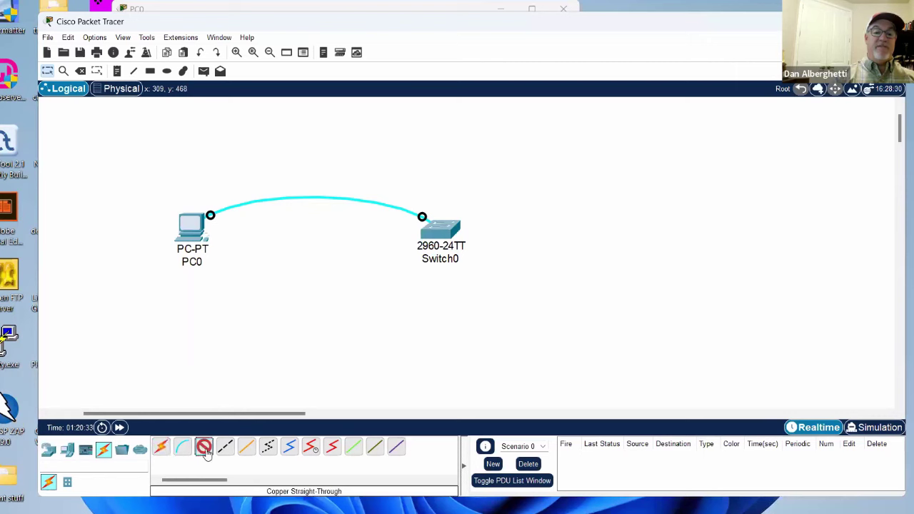
left_click(192, 233)
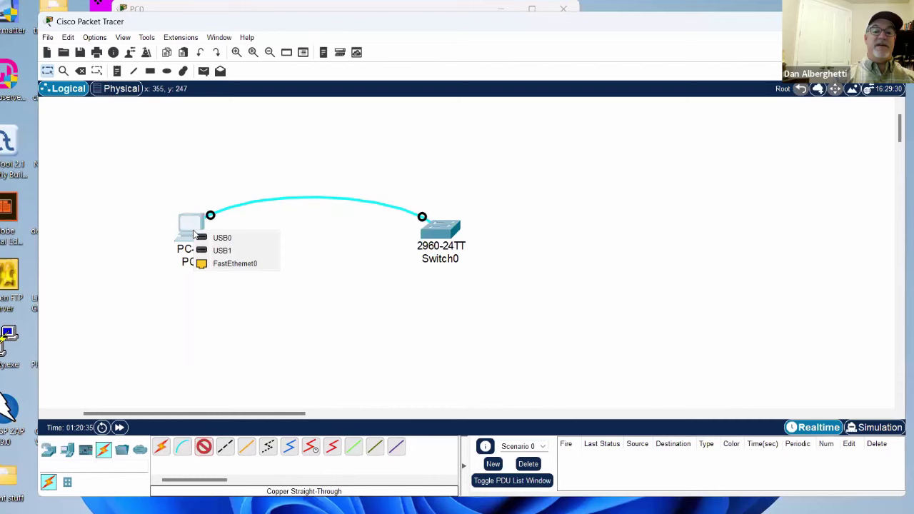
left_click(202, 262)
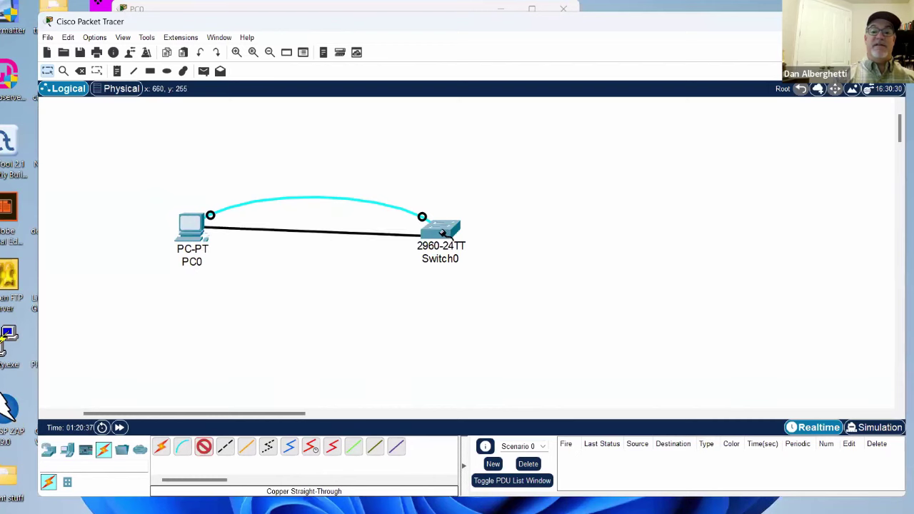
left_click(444, 232)
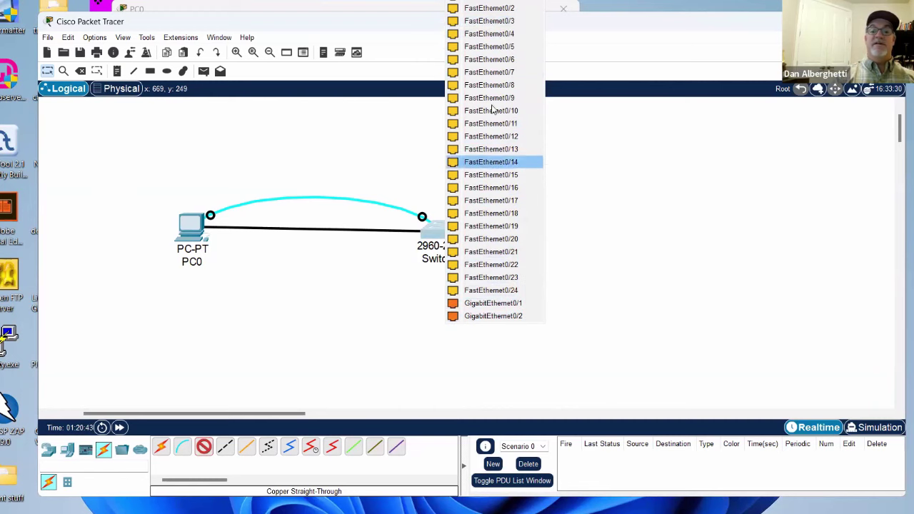
left_click(488, 163)
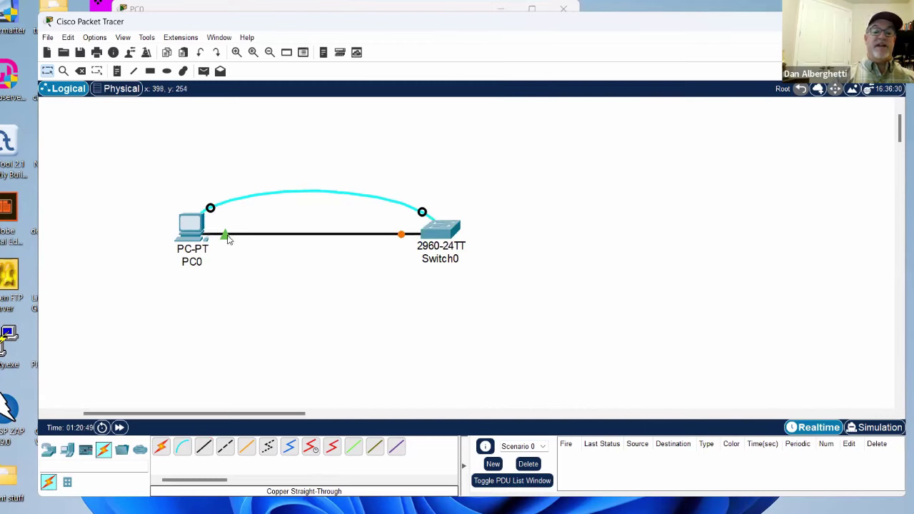
Step: Rewire the cable so PC0 FastEthernet0 connects to Switch0 FastEthernet0/13
left_click_drag(225, 240, 190, 233)
left_click(190, 233)
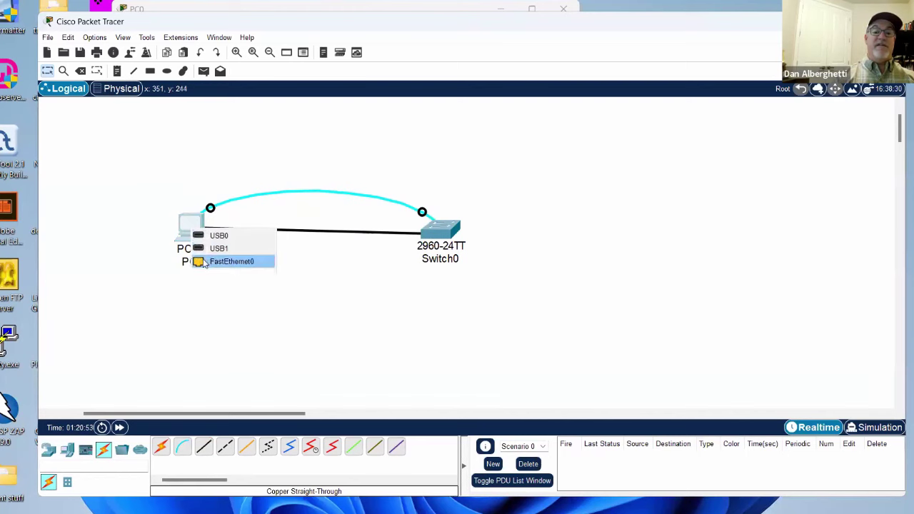
left_click(202, 263)
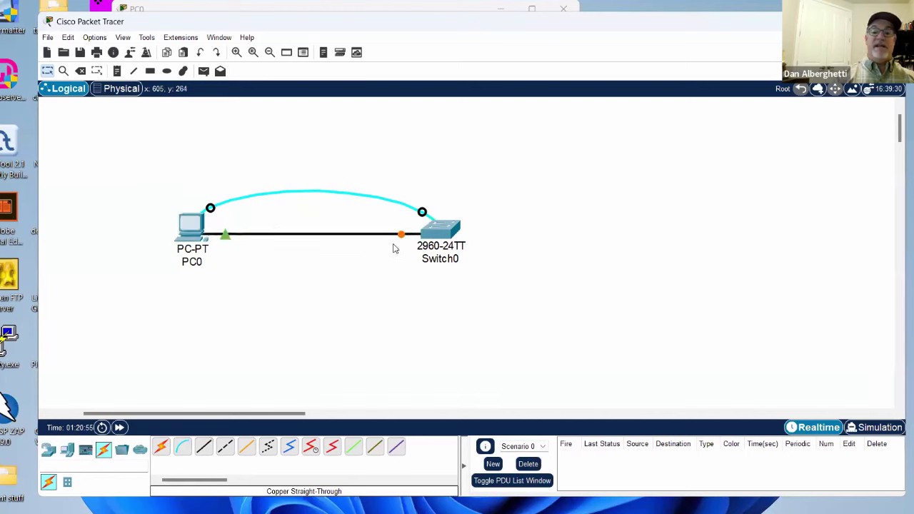
left_click_drag(399, 238, 443, 230)
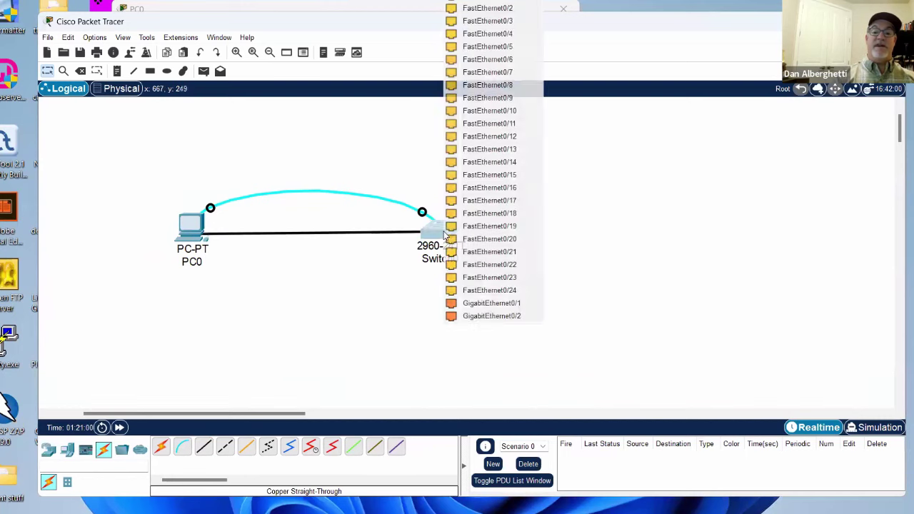
left_click(487, 148)
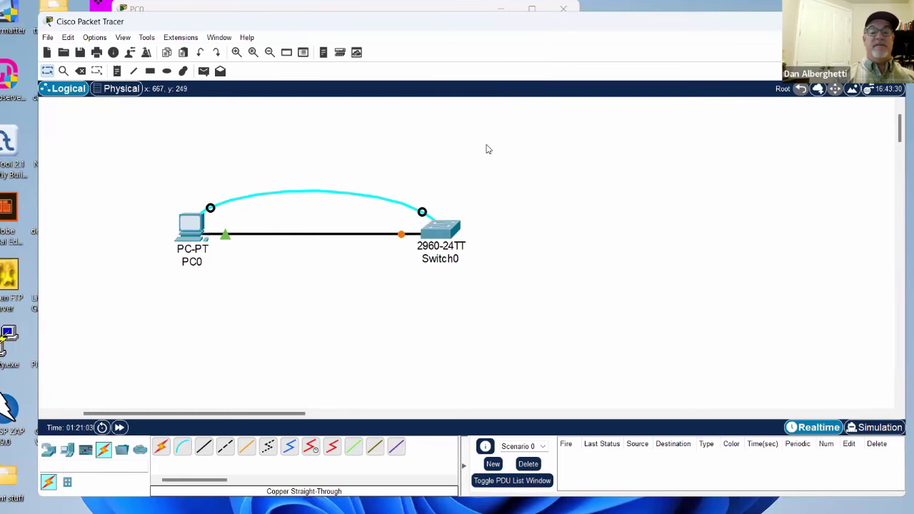
mouse_move(424, 240)
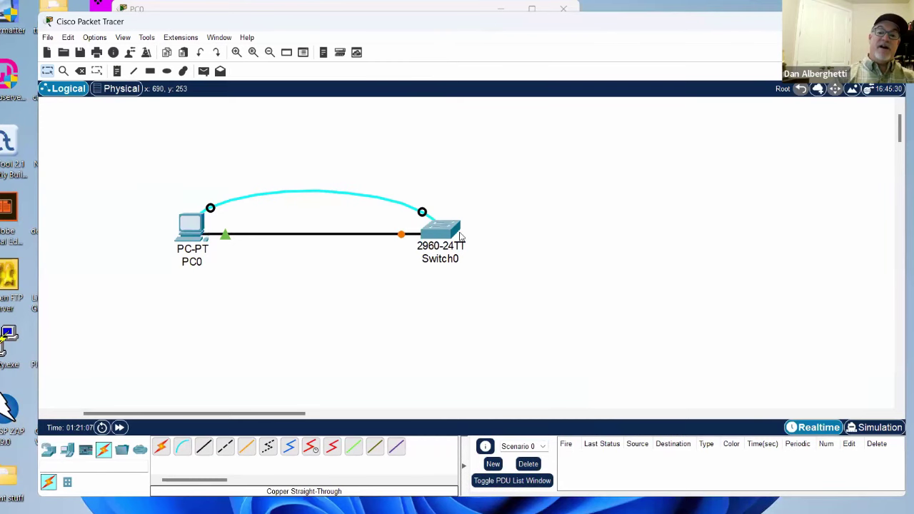
Step: Run ipconfig in PC0's Command Prompt, showing FastEthernet0 addresses all 0.0.0.0
left_click(185, 229)
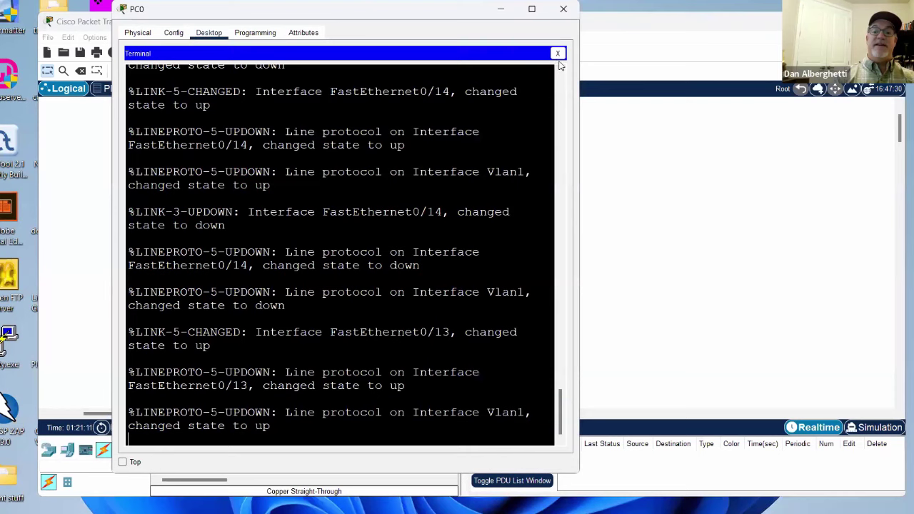
left_click(557, 54)
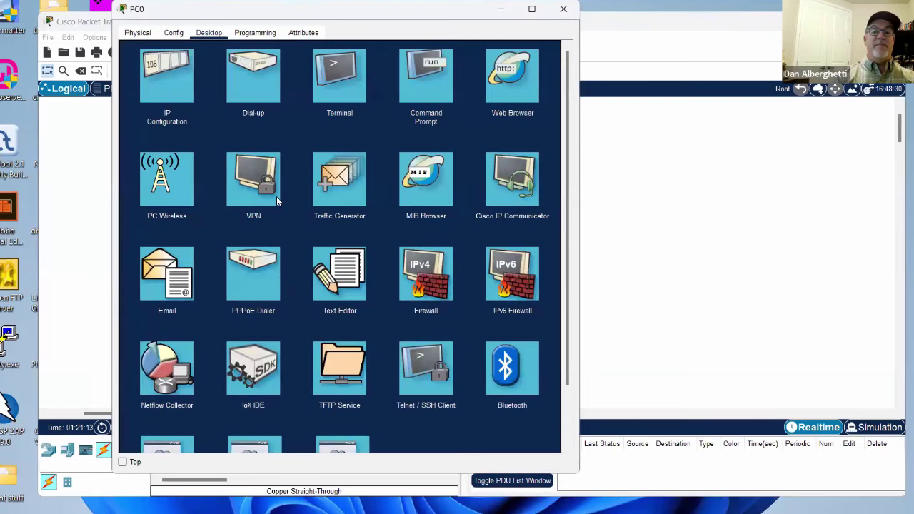
left_click(418, 74)
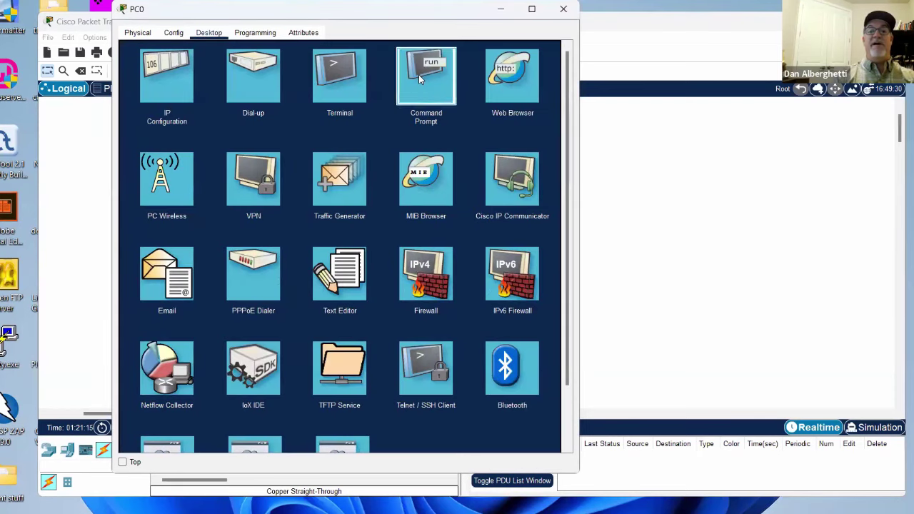
type("ip")
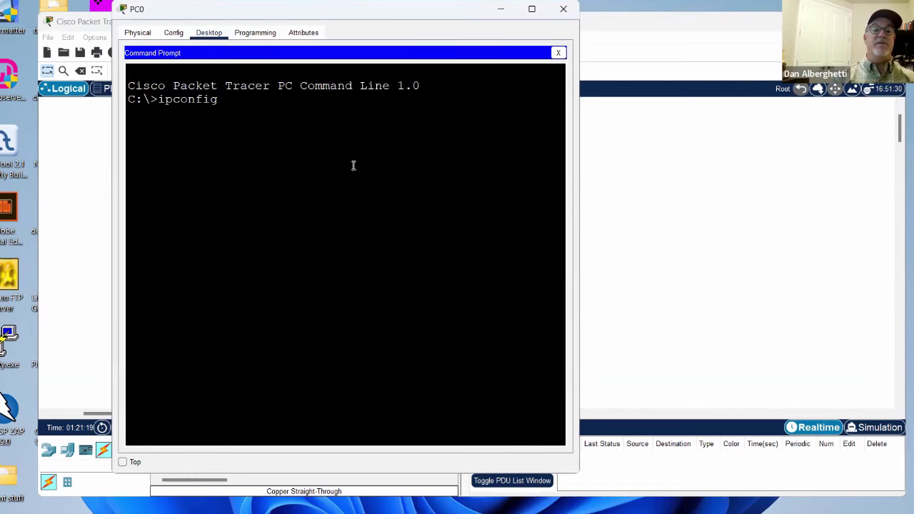
type("config")
key("Return")
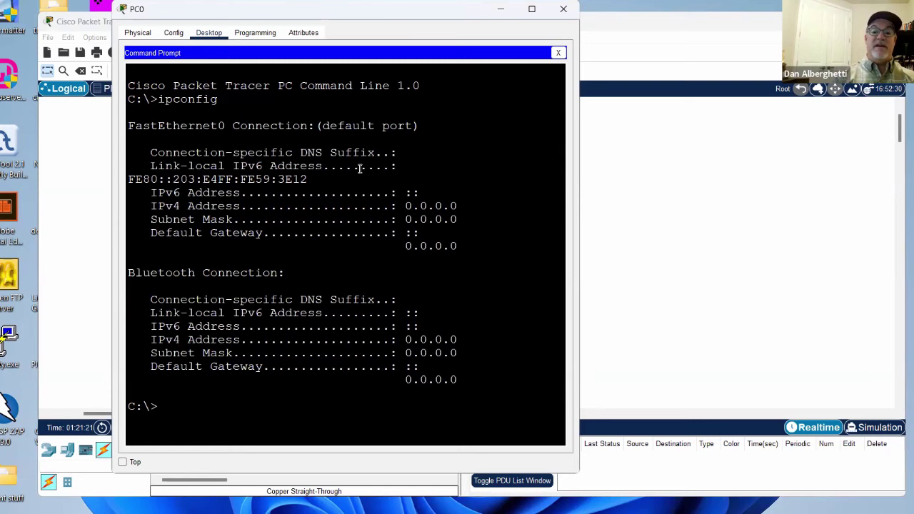
left_click_drag(406, 207, 463, 257)
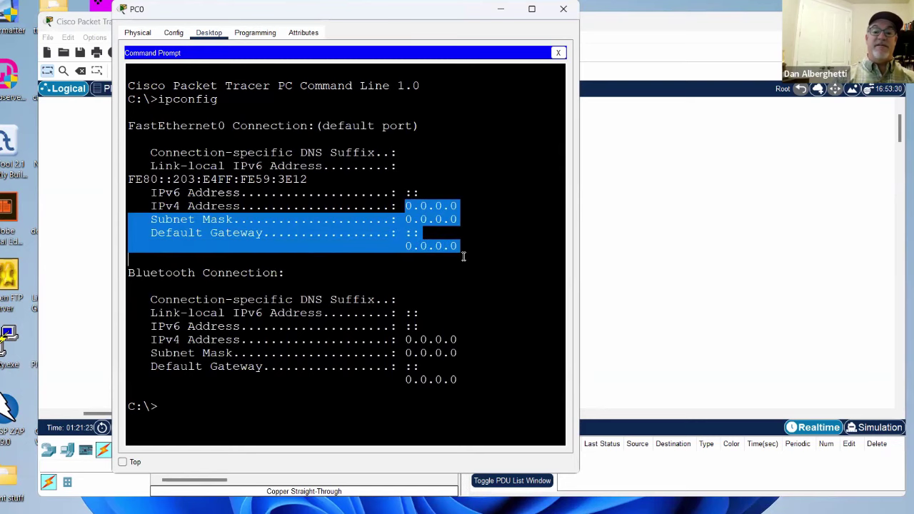
left_click_drag(401, 335, 465, 389)
Step: Reopen PC0's Command Prompt, rerun ipconfig, and bring up the Windows Start menu
left_click(557, 53)
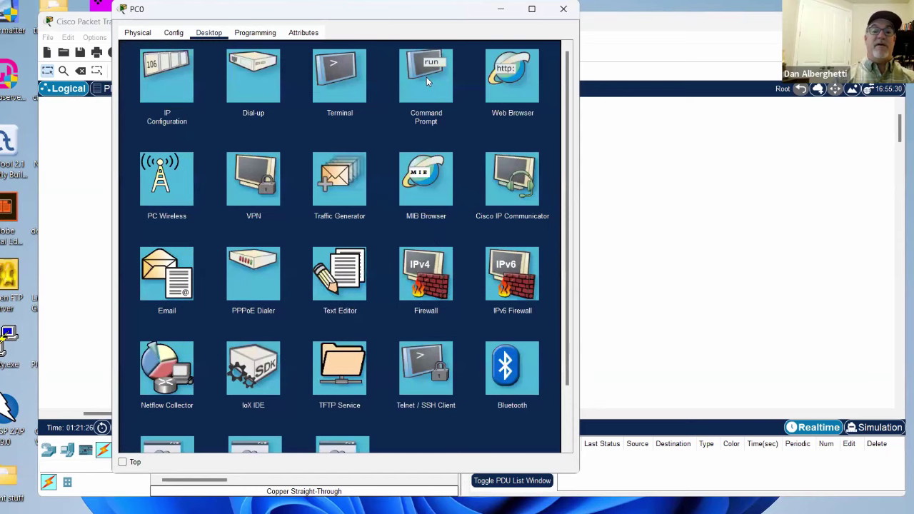
left_click(426, 79)
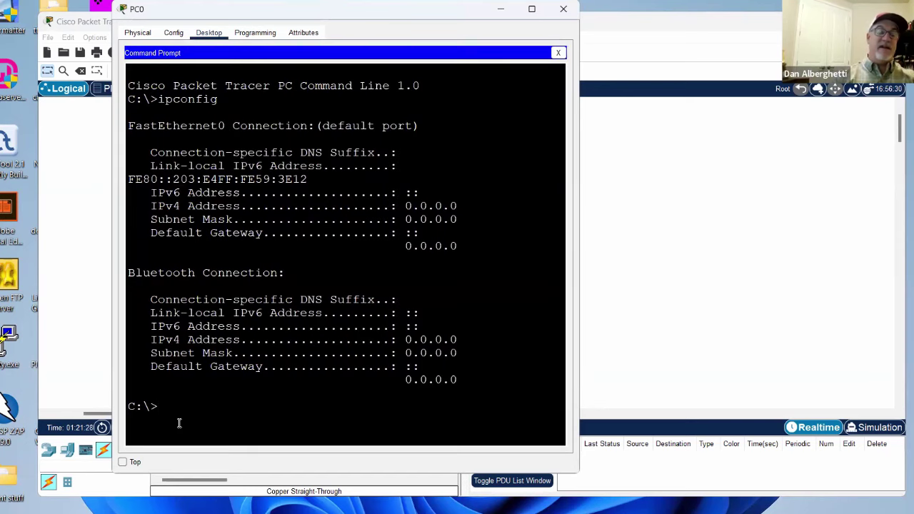
key("Up")
key("Return")
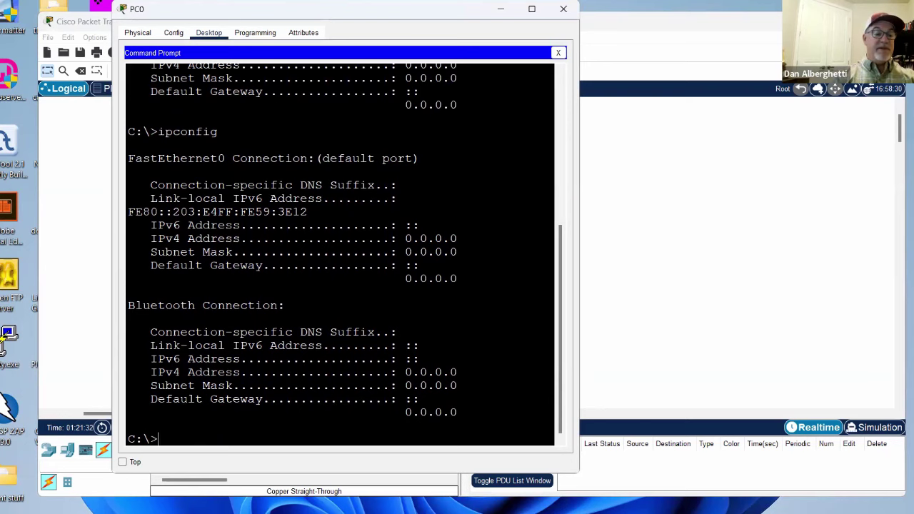
key("super")
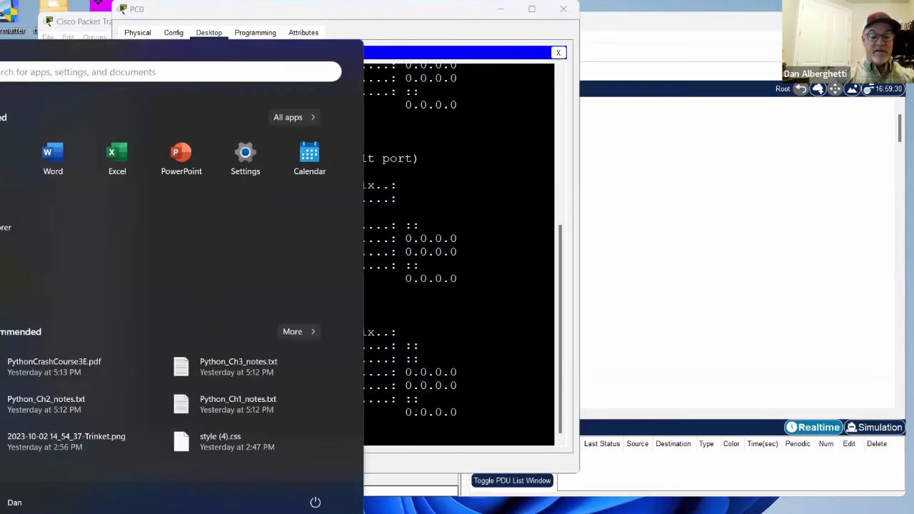
Step: Run ipconfig in a host Windows Command Prompt to find Wi-Fi IPv4 192.168.8.8, then close it
type("cmd")
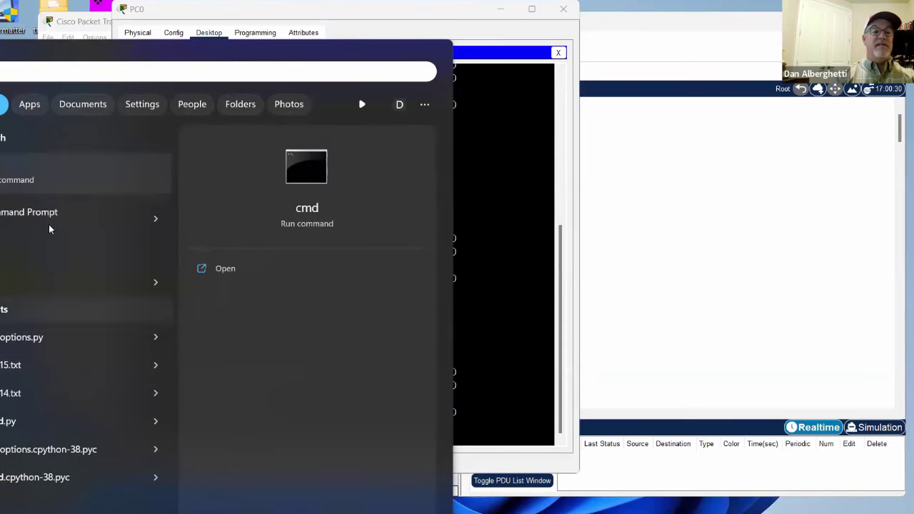
key("Escape")
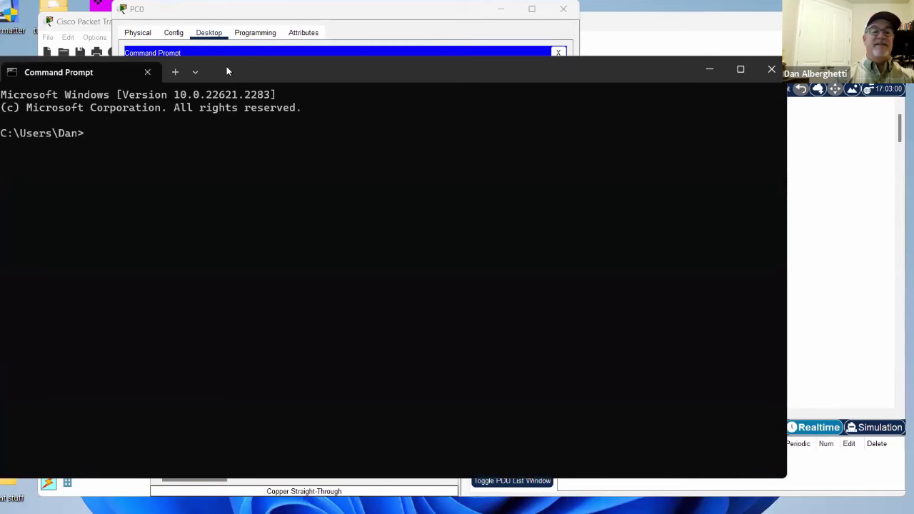
left_click_drag(226, 70, 186, 53)
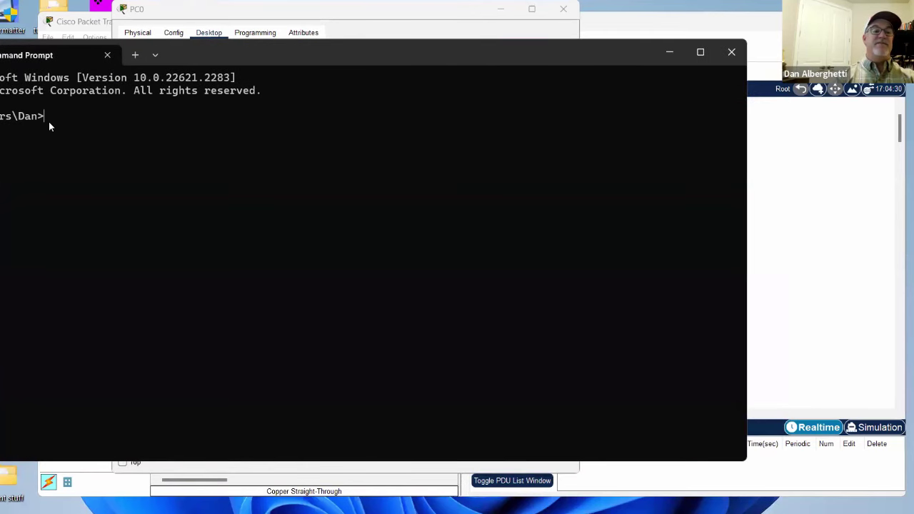
type("ipconfig")
key("Return")
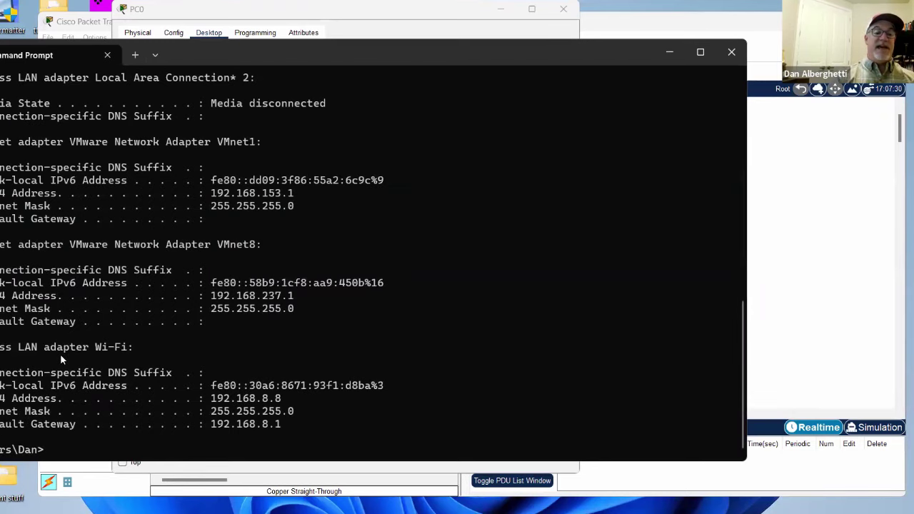
left_click_drag(206, 397, 293, 404)
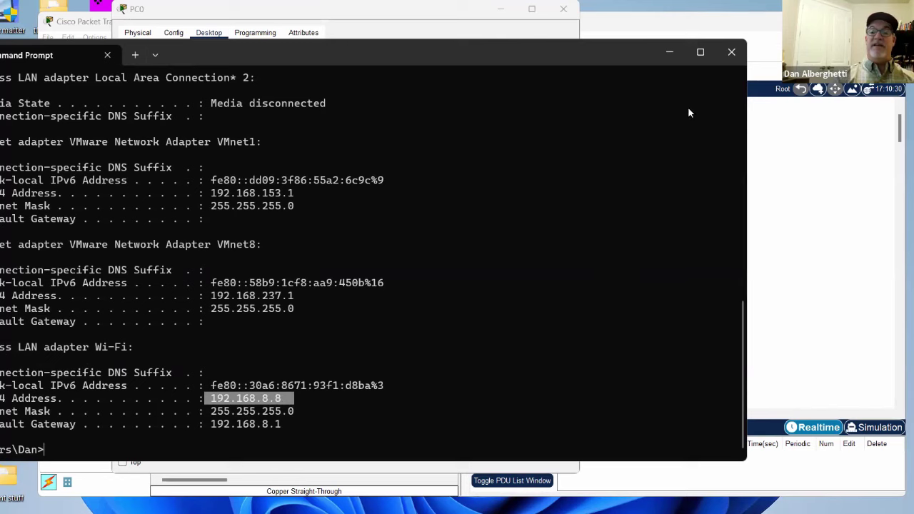
left_click(731, 53)
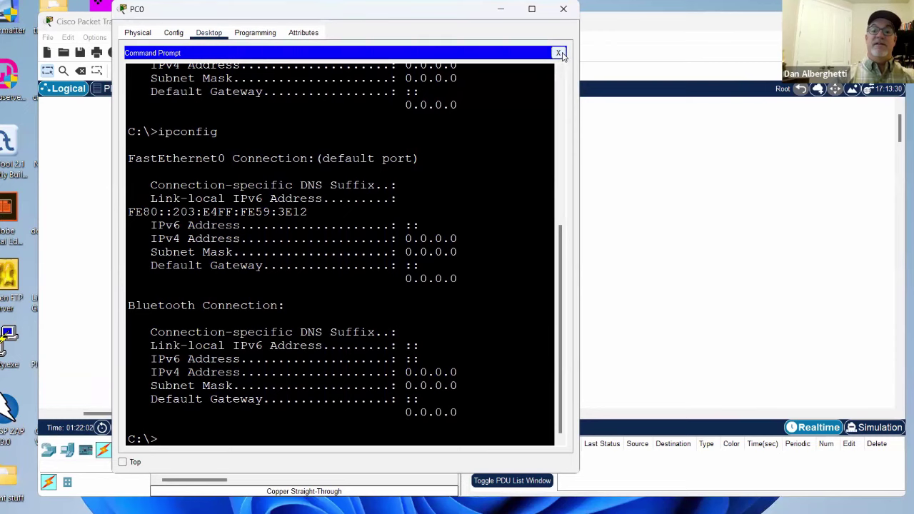
Step: Give PC0 the static IPv4 address 12.12.12.1 with subnet mask 255.255.255.0
left_click(559, 53)
left_click(161, 85)
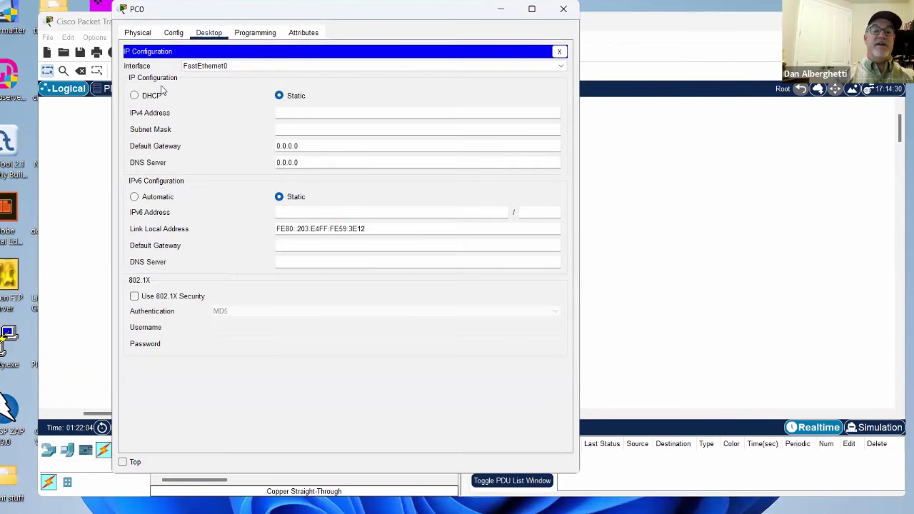
left_click(278, 113)
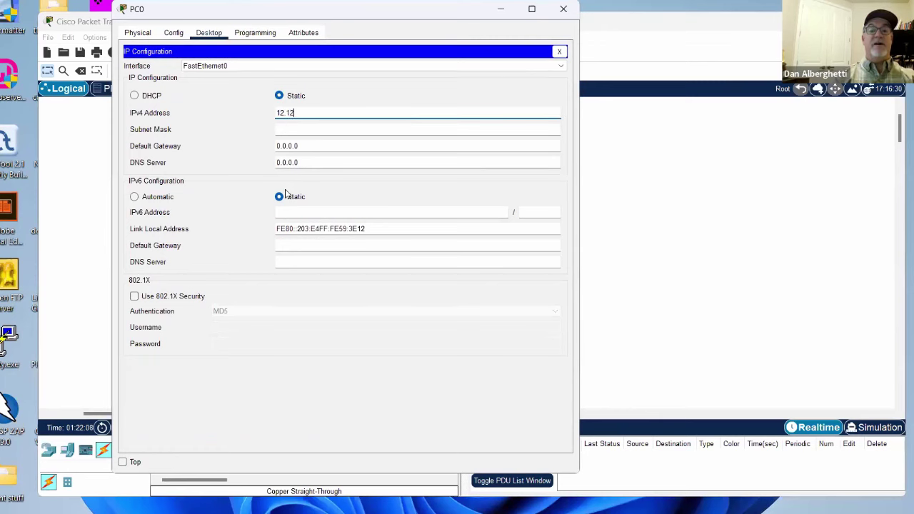
type("12.12.12.")
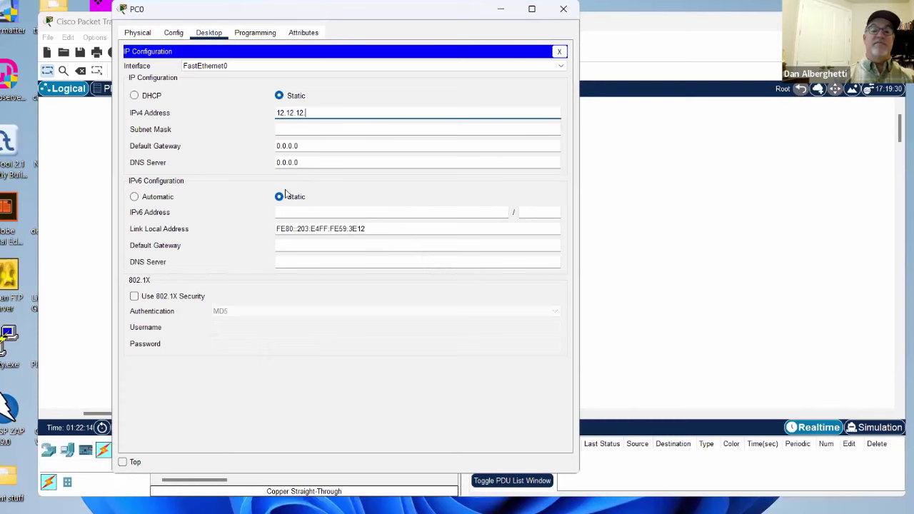
type("1")
left_click(292, 127)
key("End")
key("BackSpace")
key("BackSpace")
key("BackSpace")
key("BackSpace")
key("BackSpace")
type("255.255.0")
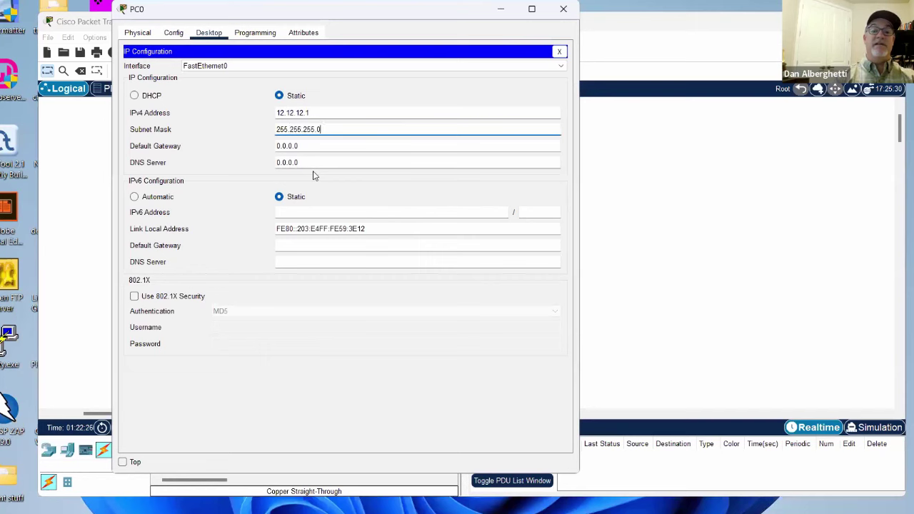
left_click(348, 146)
left_click(349, 164)
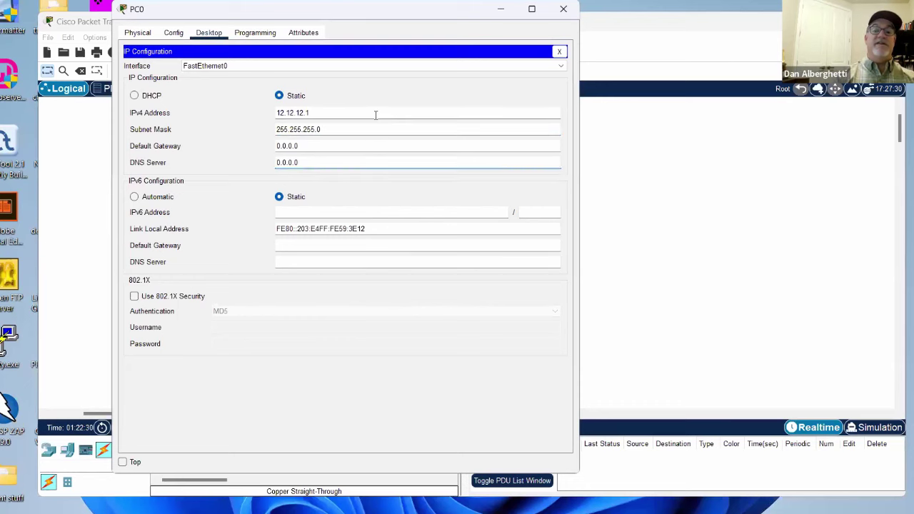
Step: Confirm the new address and mask, then close PC0's IP settings
left_click_drag(277, 114, 332, 112)
left_click(333, 132)
left_click(346, 130)
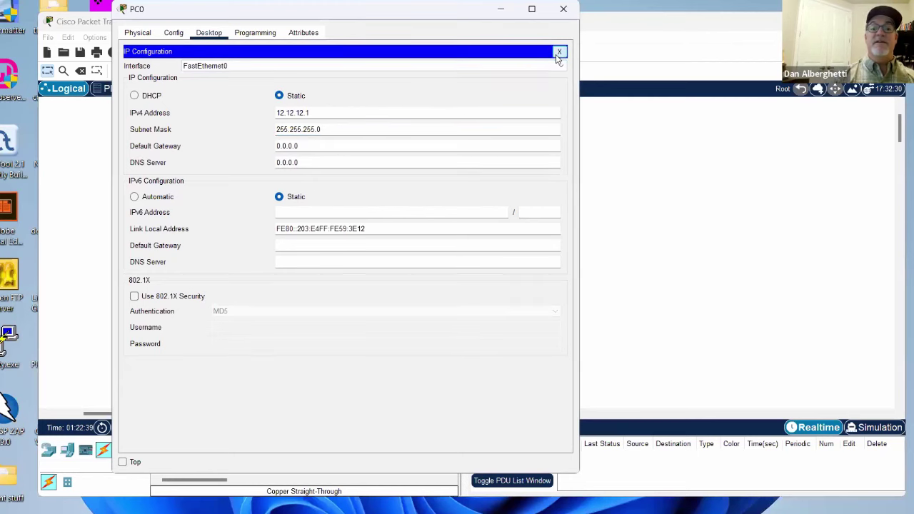
left_click(559, 51)
Step: Run ipconfig on PC0 and verify it reports 12.12.12.1 with mask 255.255.255.0
left_click(426, 81)
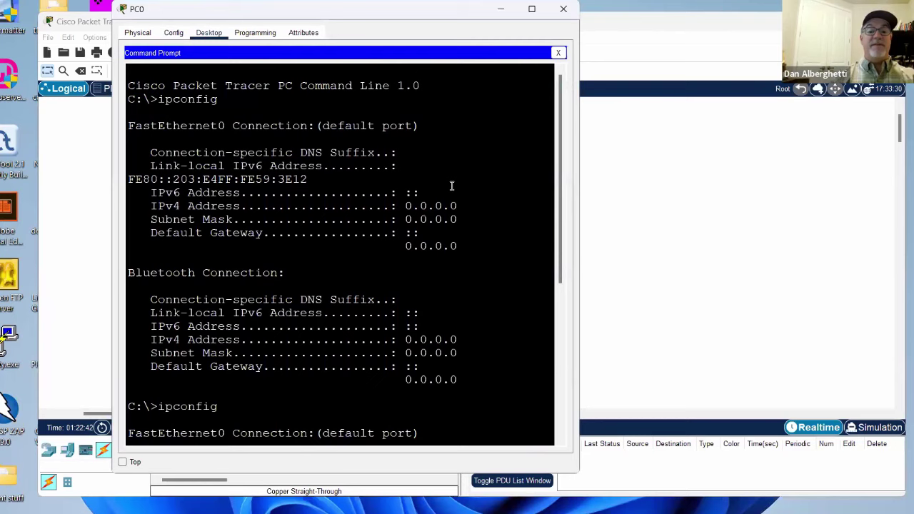
key("Return")
key("Return")
type("ipconfig")
key("Return")
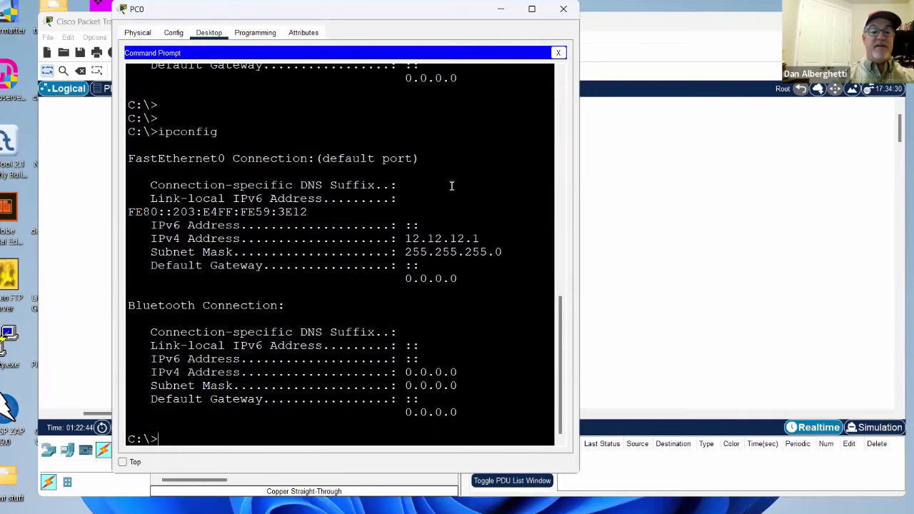
left_click_drag(394, 243, 495, 242)
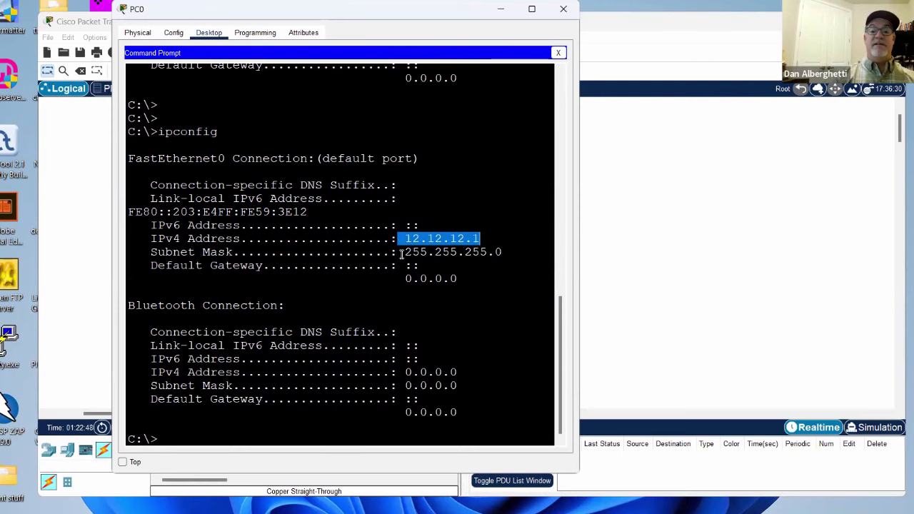
left_click_drag(402, 252, 500, 252)
left_click(474, 324)
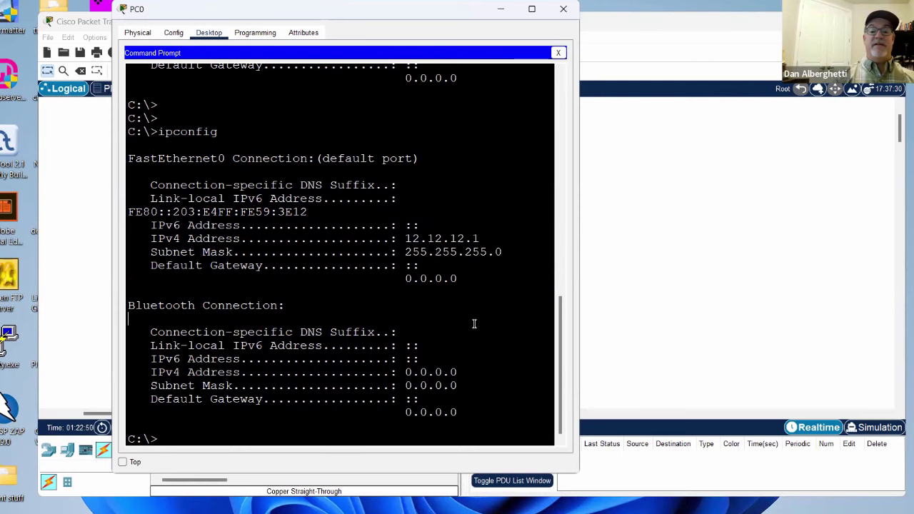
Step: Ping the switch at 12.12.12.12; the first request times out, then three replies
key("Return")
key("Return")
type("ping 12.12.12.12")
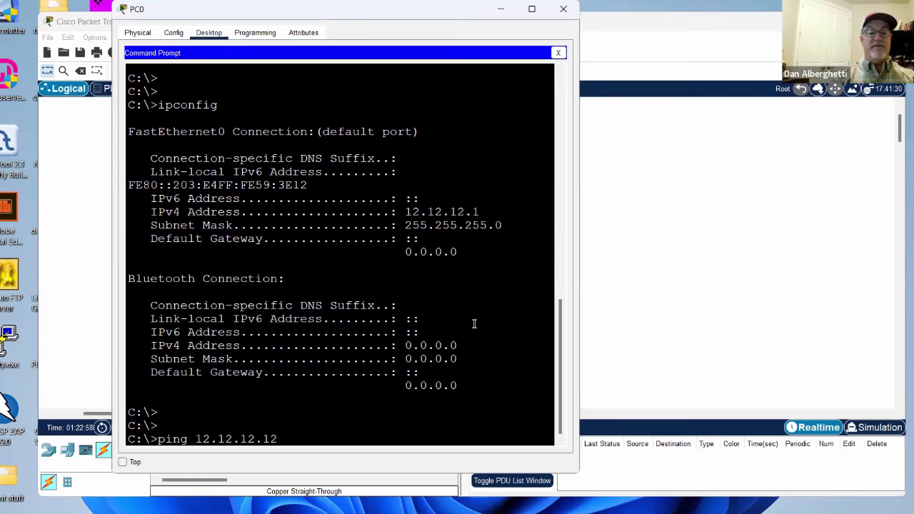
key("Return")
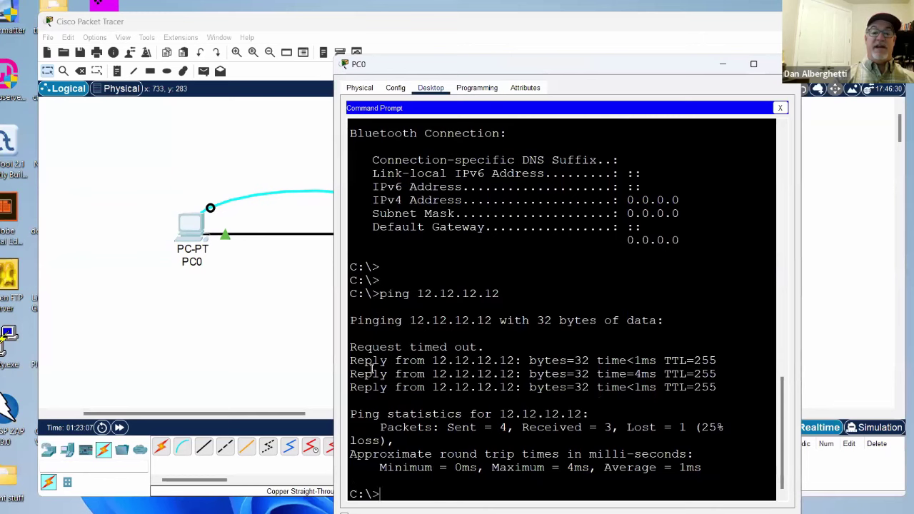
left_click_drag(351, 361, 390, 389)
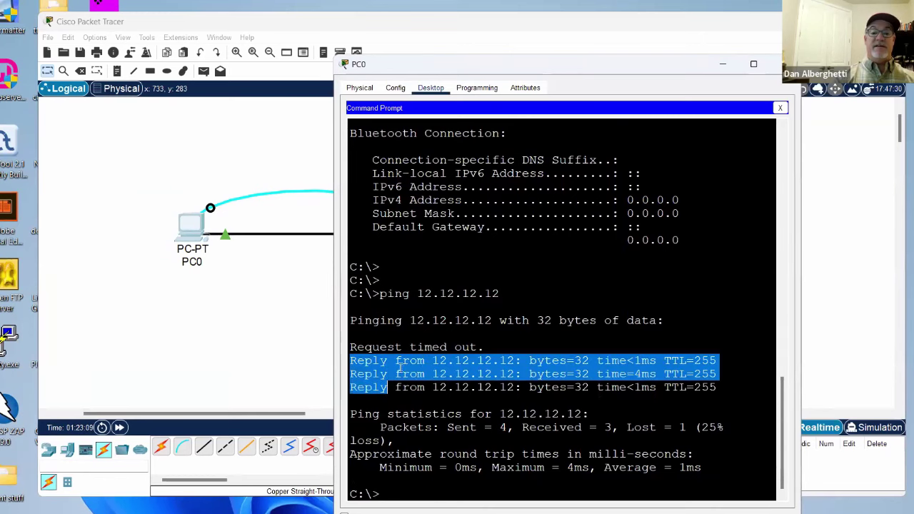
left_click(369, 346)
left_click_drag(352, 347, 473, 347)
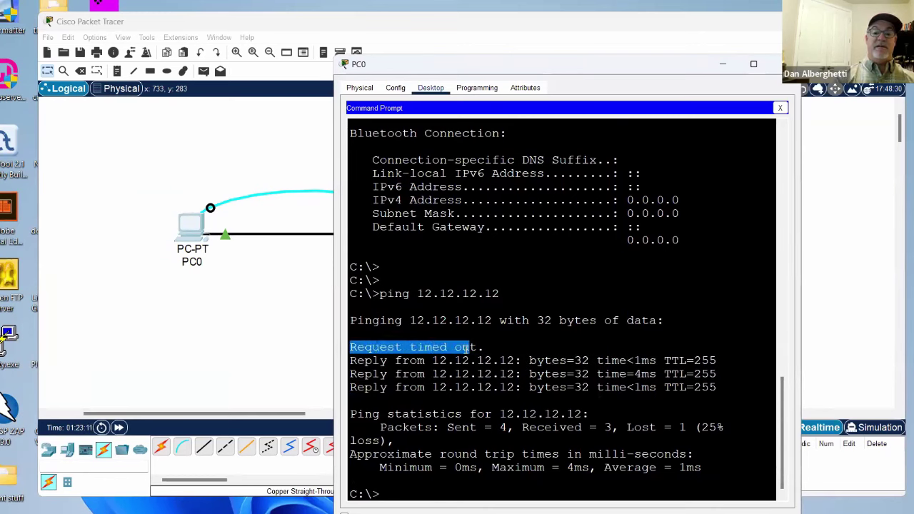
left_click_drag(355, 362, 401, 385)
left_click(414, 424)
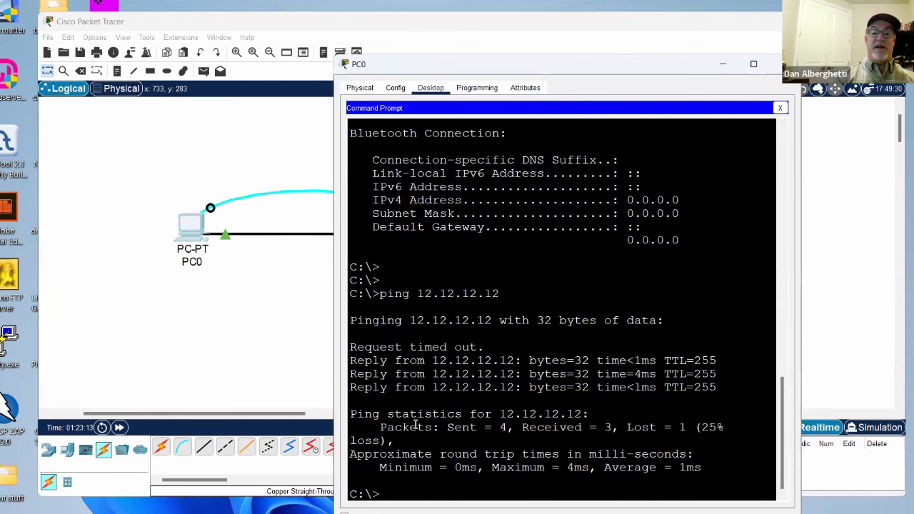
Step: Repeat the ping to 12.12.12.12, confirming all replies at 1ms with 0% loss
key("Up")
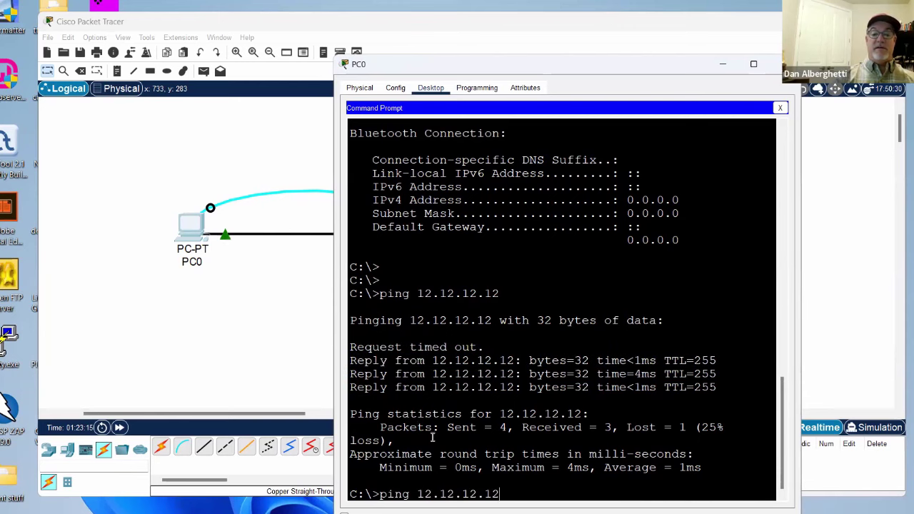
key("Return")
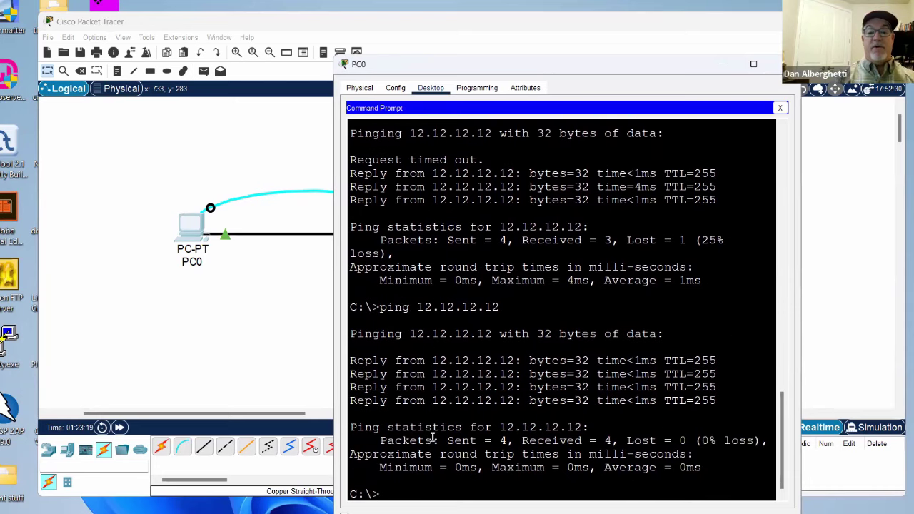
left_click_drag(431, 355, 516, 361)
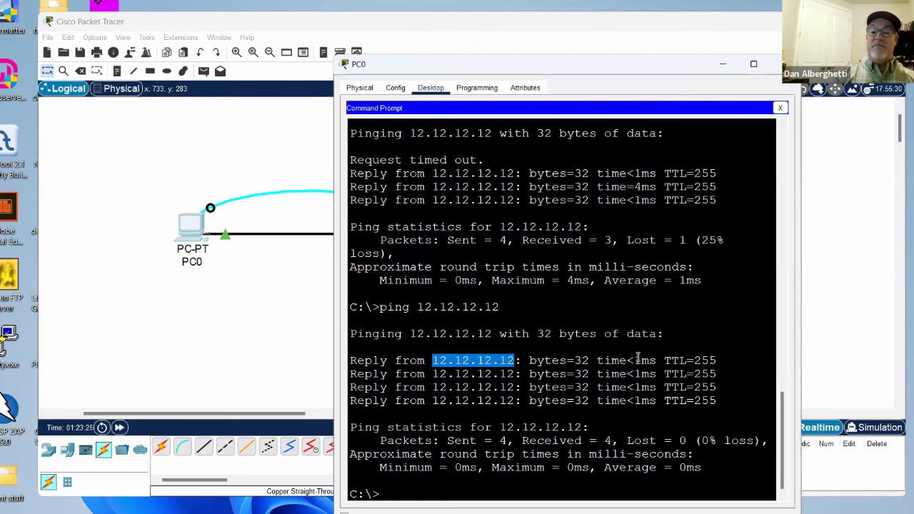
left_click_drag(634, 361, 656, 362)
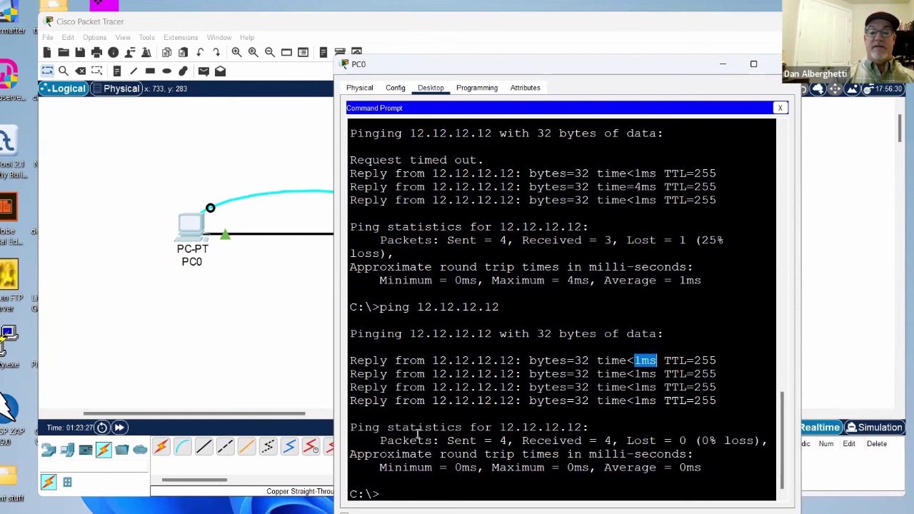
left_click_drag(379, 440, 698, 441)
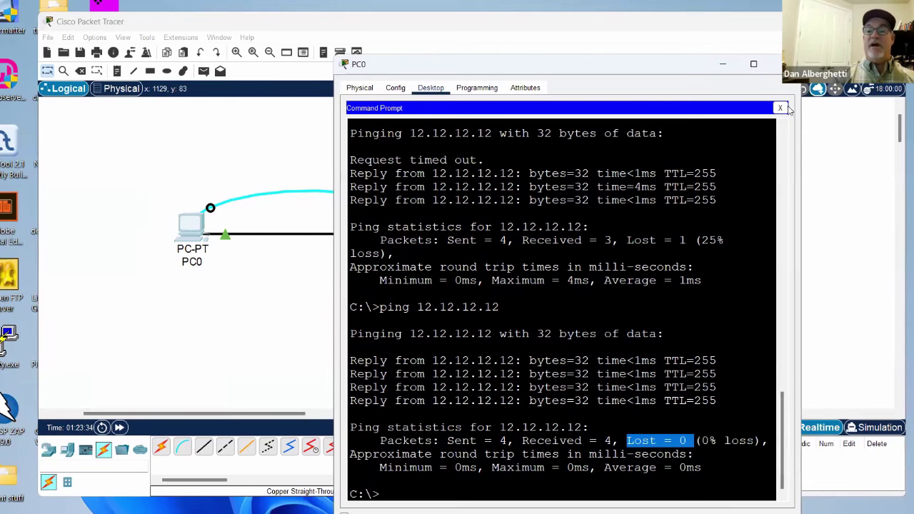
left_click(780, 107)
Step: Add a text note reading 12.12.12.1 below PC0 on the topology
left_click(777, 64)
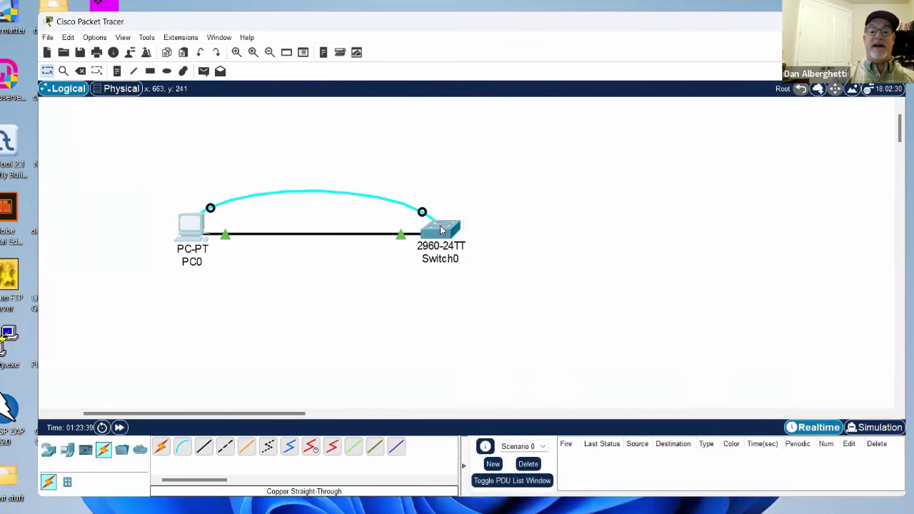
mouse_move(441, 230)
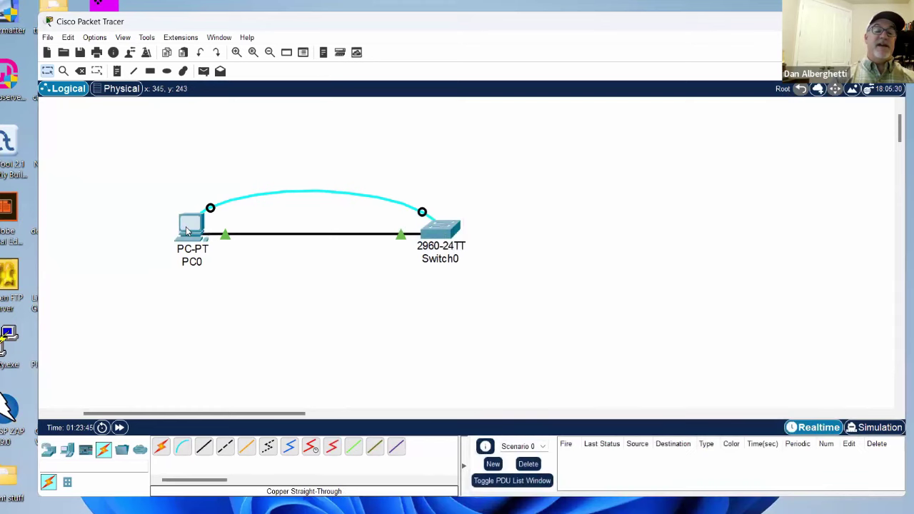
mouse_move(187, 230)
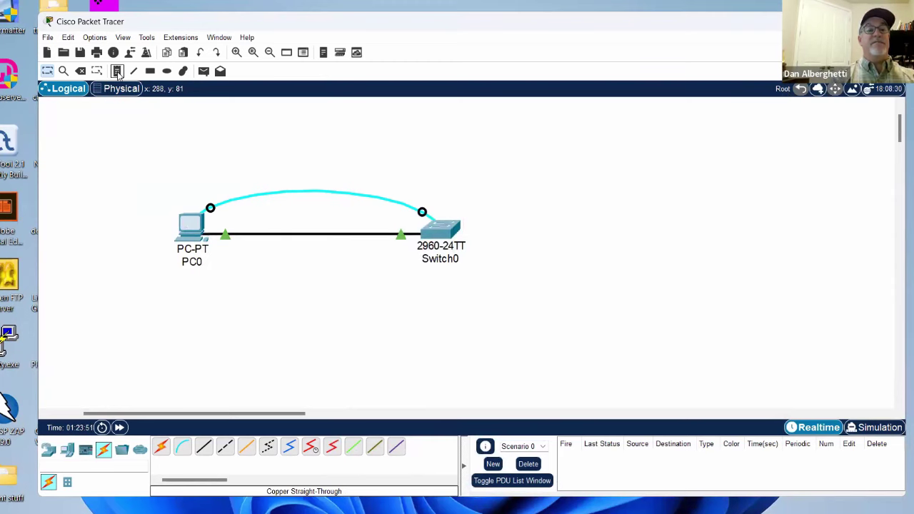
left_click(118, 73)
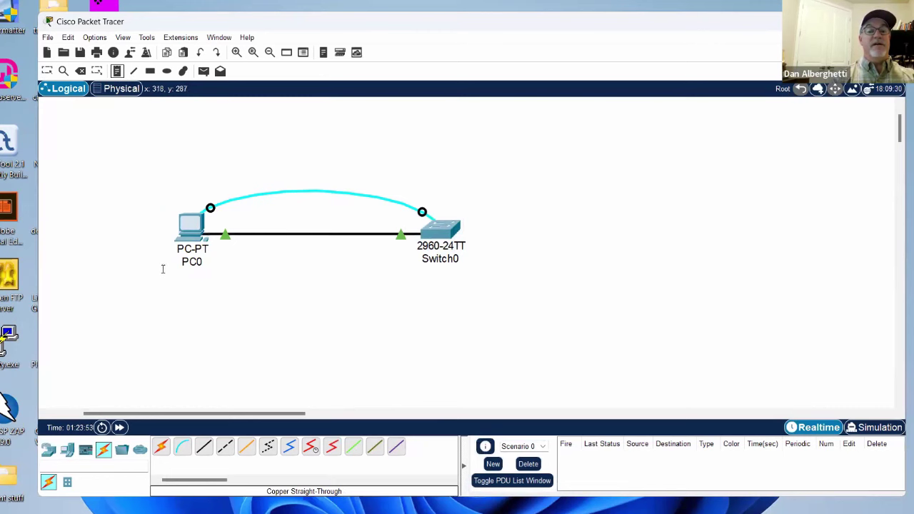
left_click(164, 281)
type("12.12.12.1")
left_click(331, 286)
Step: Add a 12.12.12.12 note below Switch0 and align both address notes under their devices
left_click(433, 282)
left_click(401, 279)
type("12")
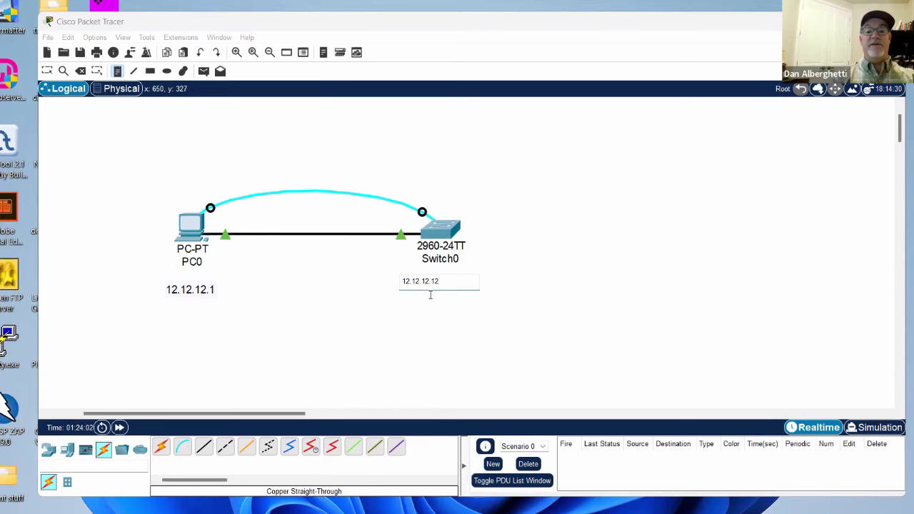
type(".12.12")
key("Escape")
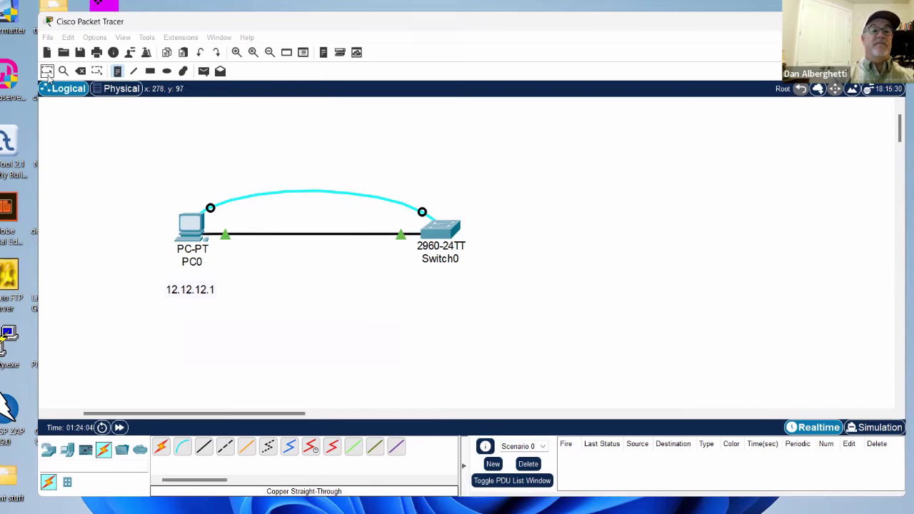
left_click_drag(429, 295, 432, 288)
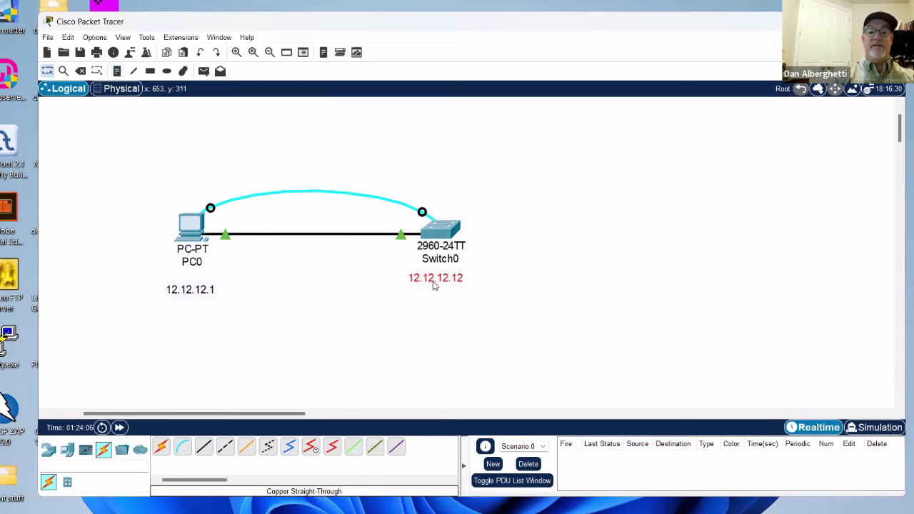
left_click_drag(194, 296, 193, 286)
left_click(283, 311)
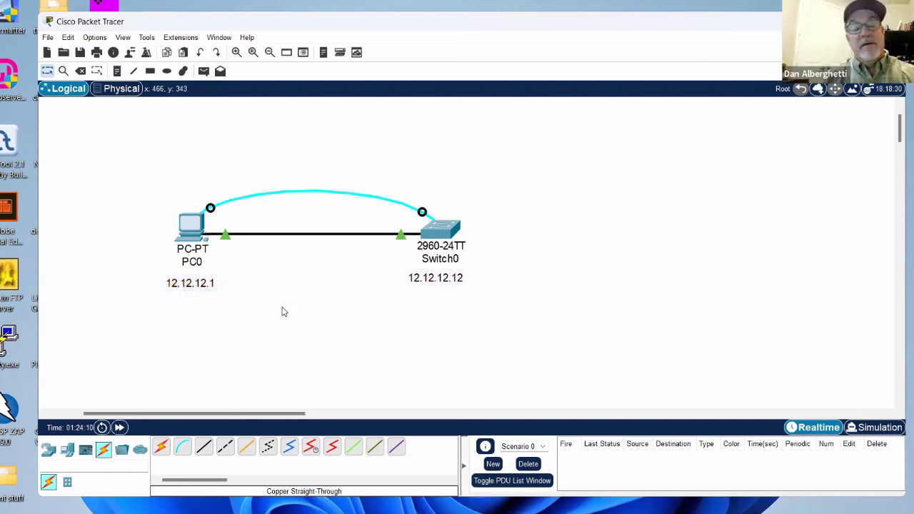